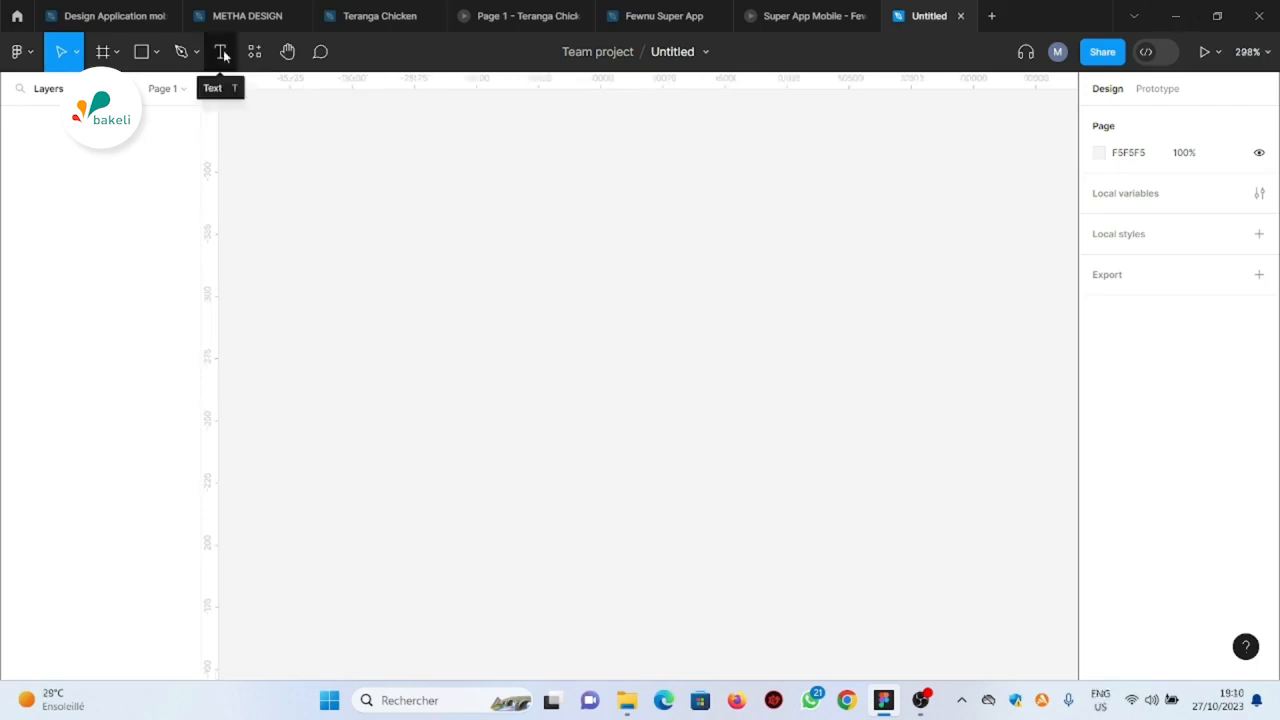
Add a text layer reading "Bouton" in the middle of the empty canvas
left_click(221, 51)
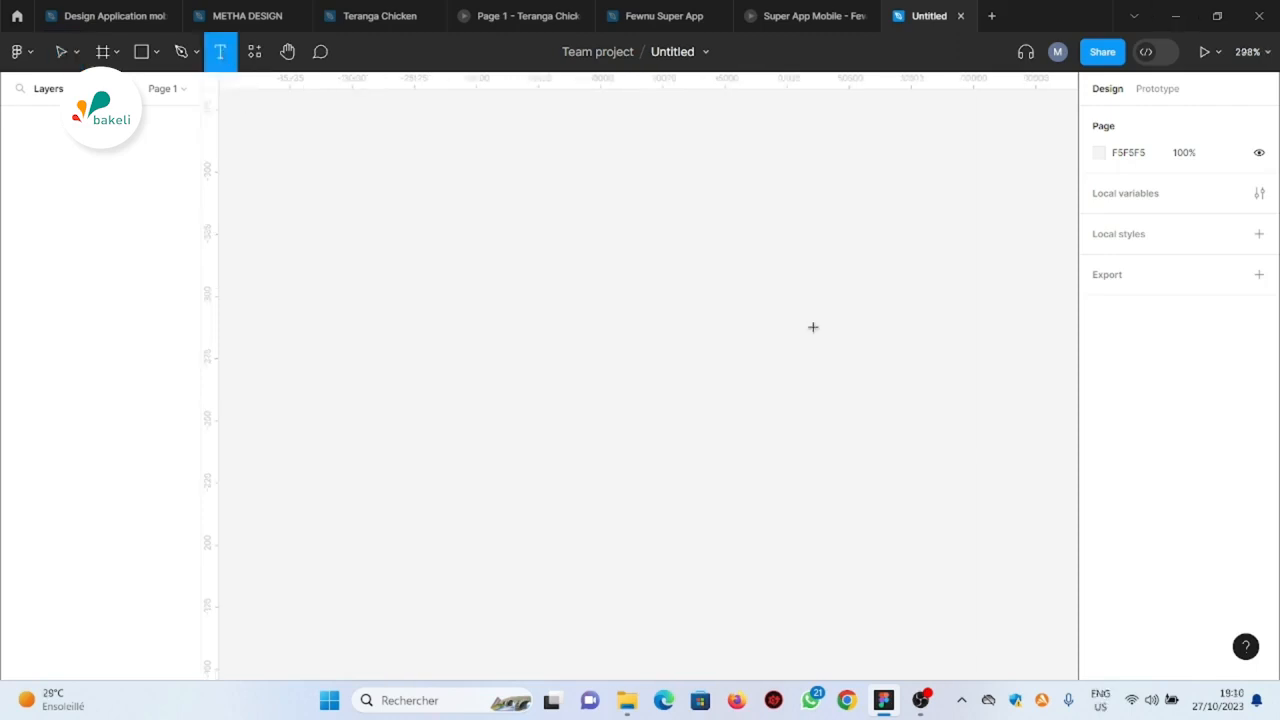
left_click(621, 301)
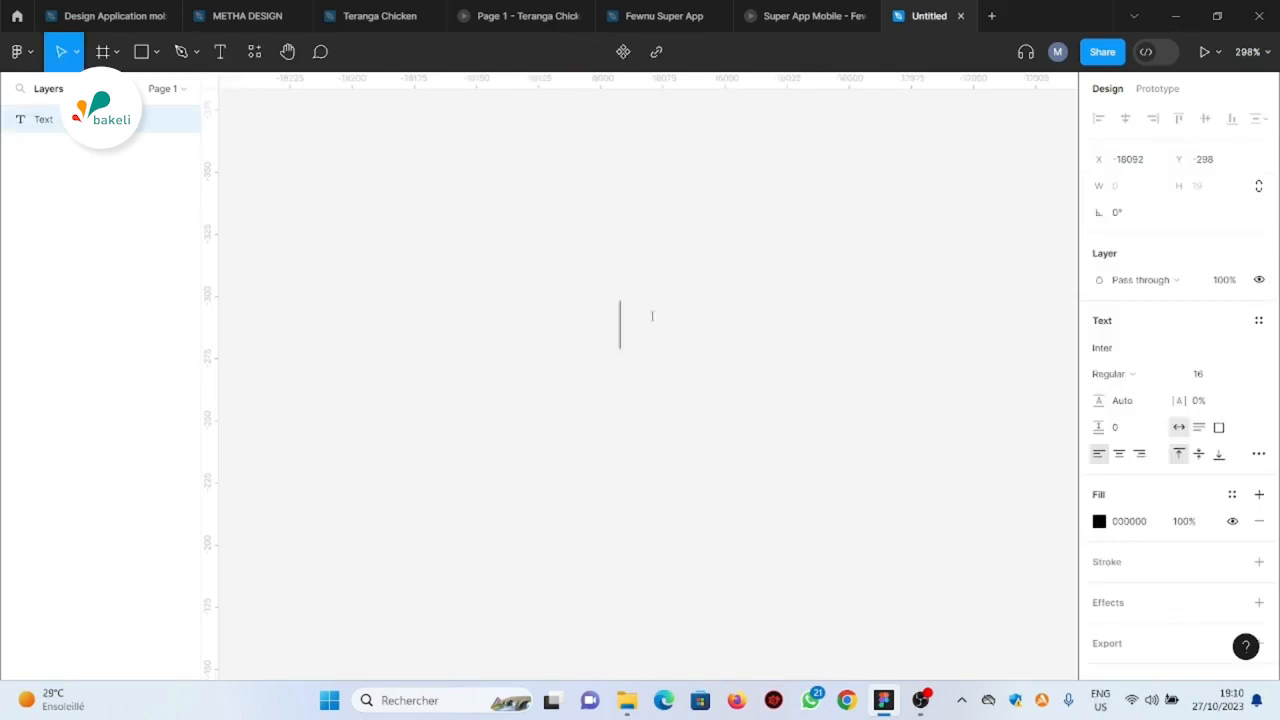
type("Bouton")
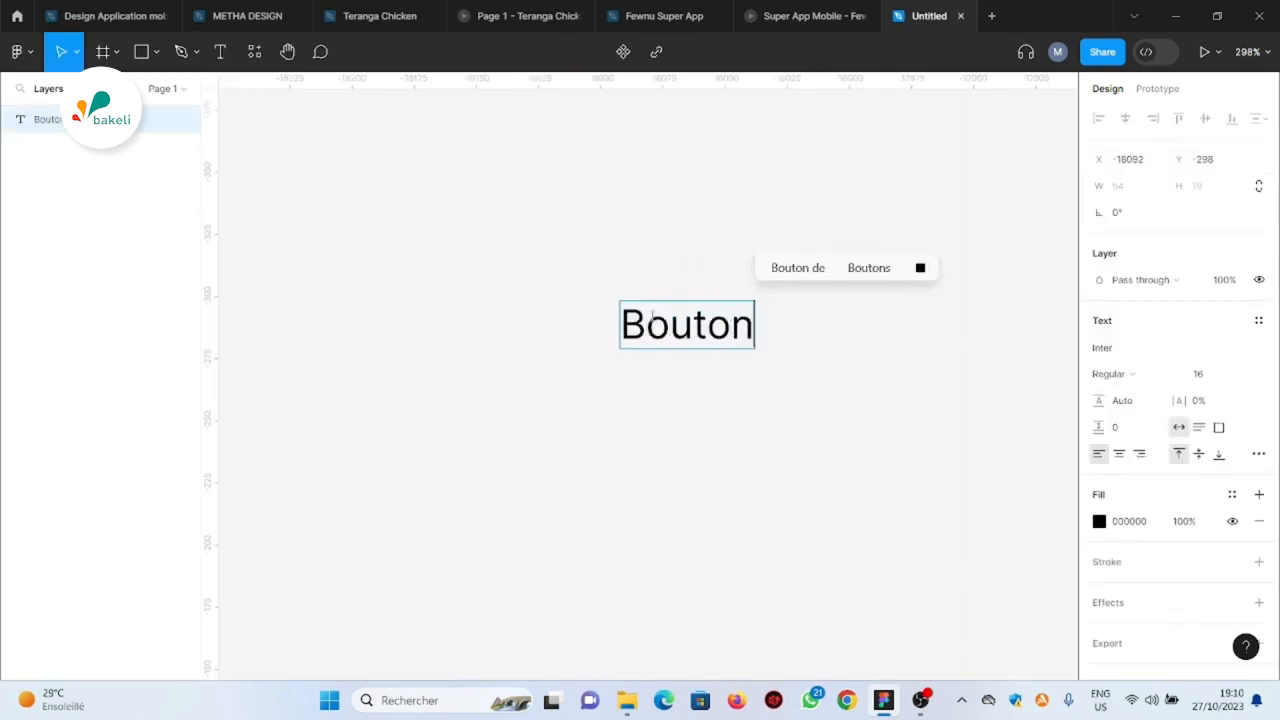
key("Escape")
scroll(783, 351, "up", 5)
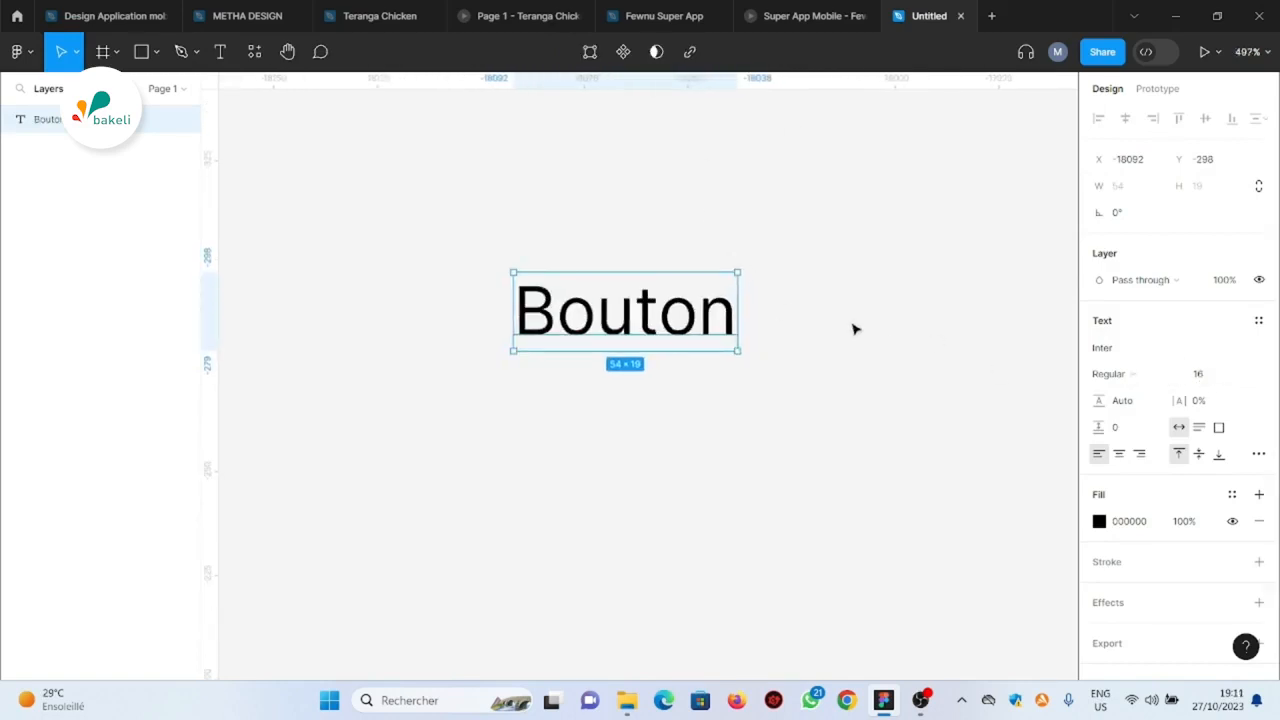
Wrap the "Bouton" text in an auto layout frame and turn that frame into a component
right_click(628, 316)
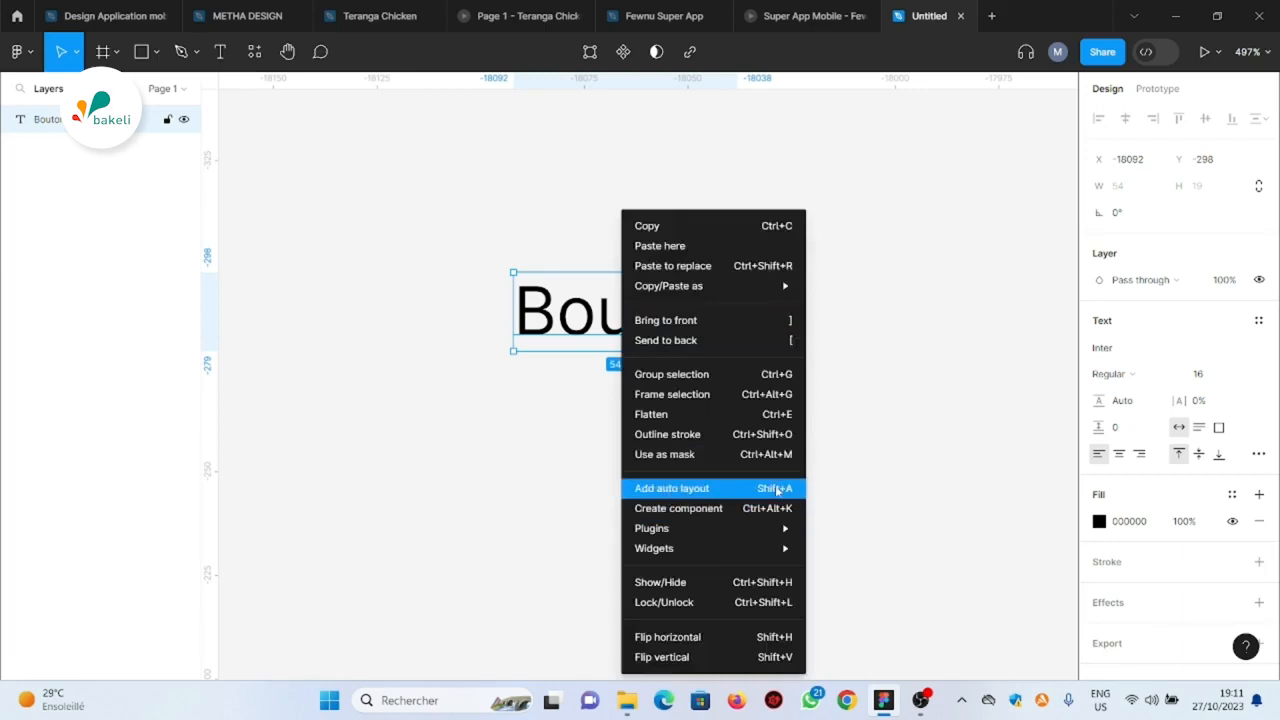
left_click(872, 295)
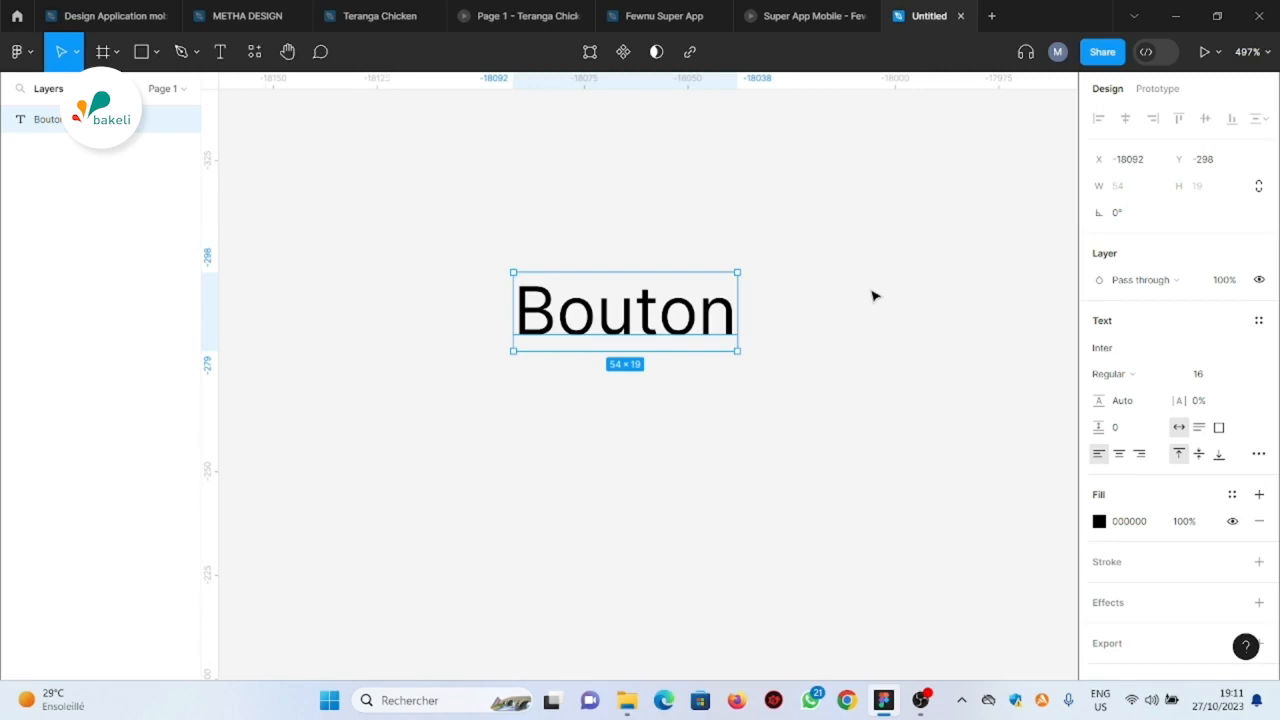
key("shift+a")
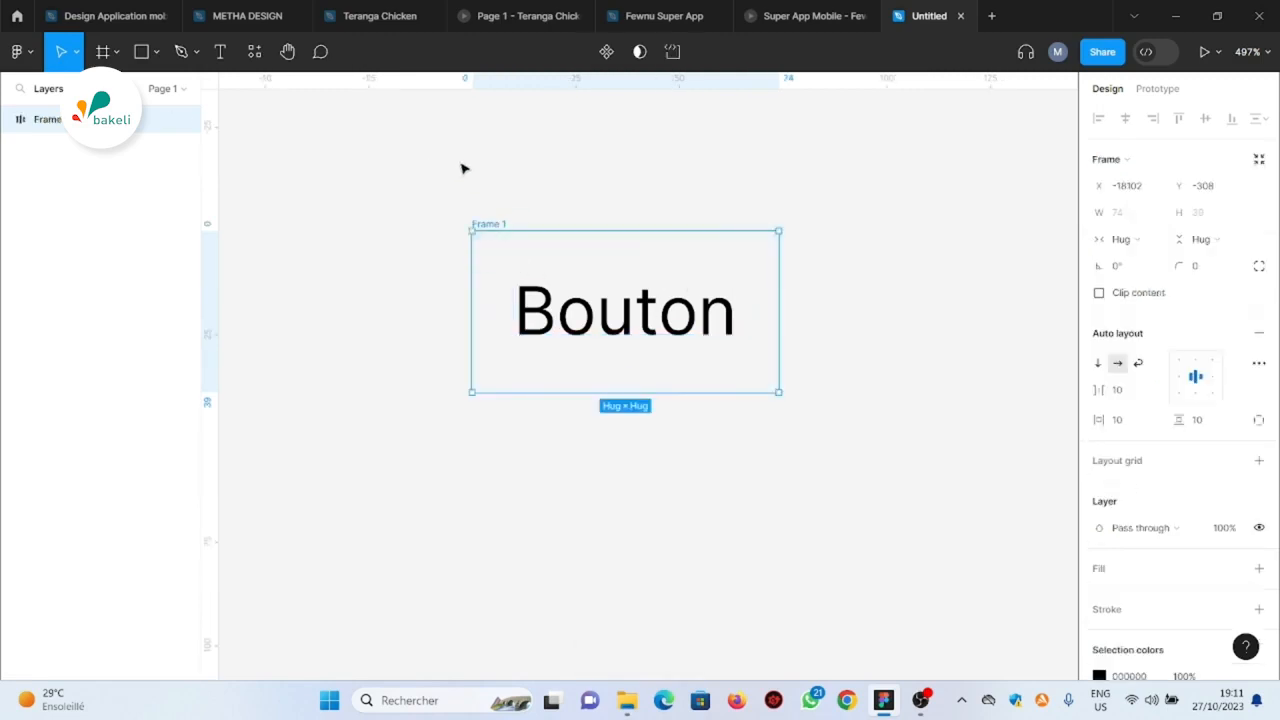
left_click(607, 55)
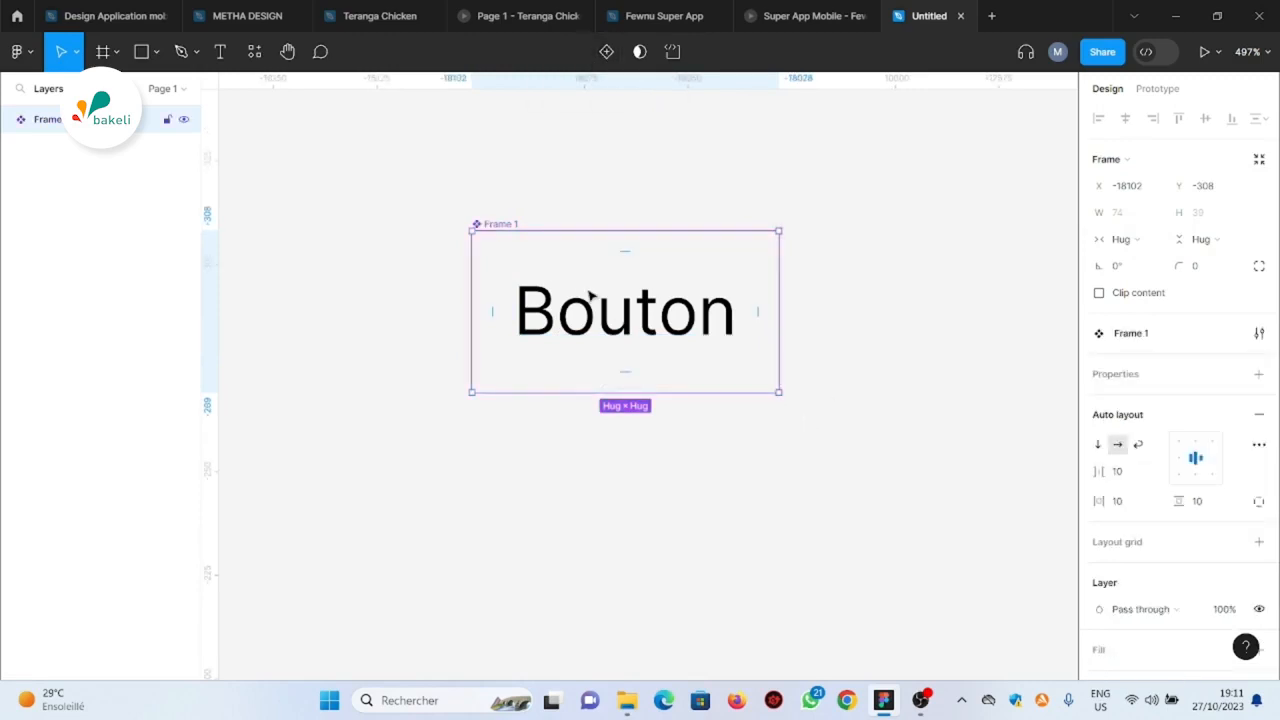
Give the button component a corner radius of 4, vertical padding of 8 and horizontal padding of 16
left_click(1201, 273)
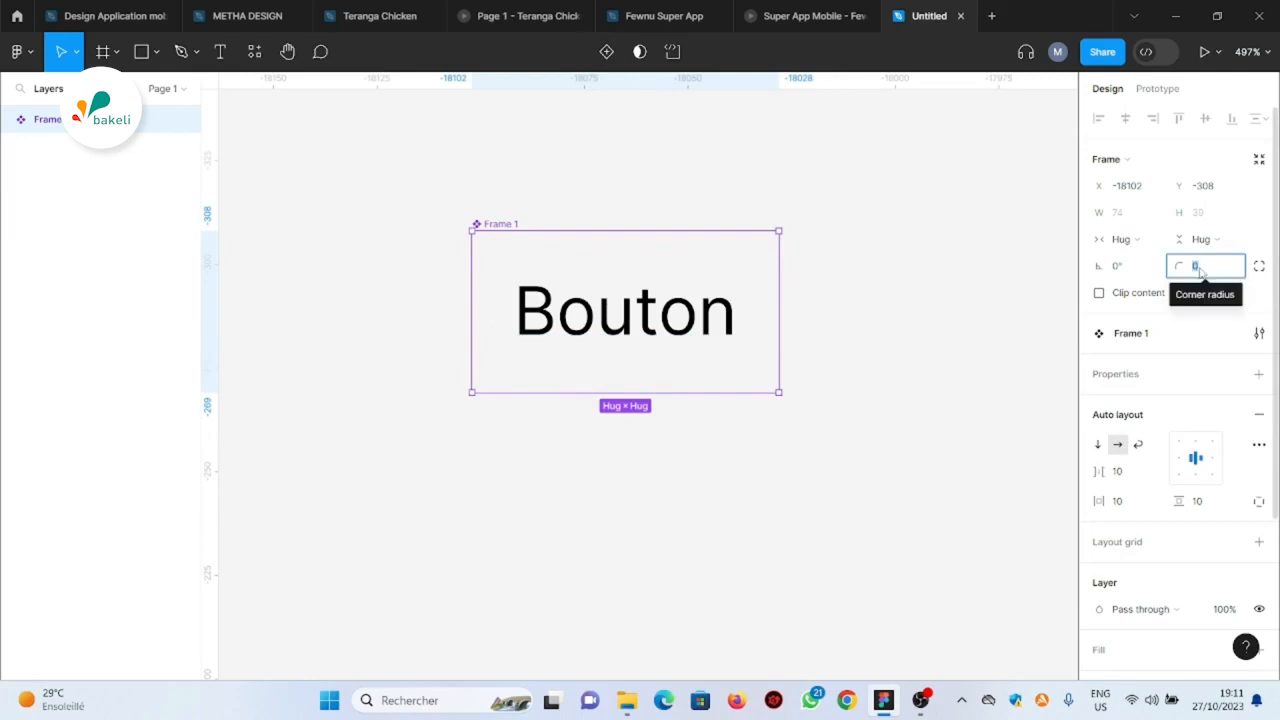
type("4")
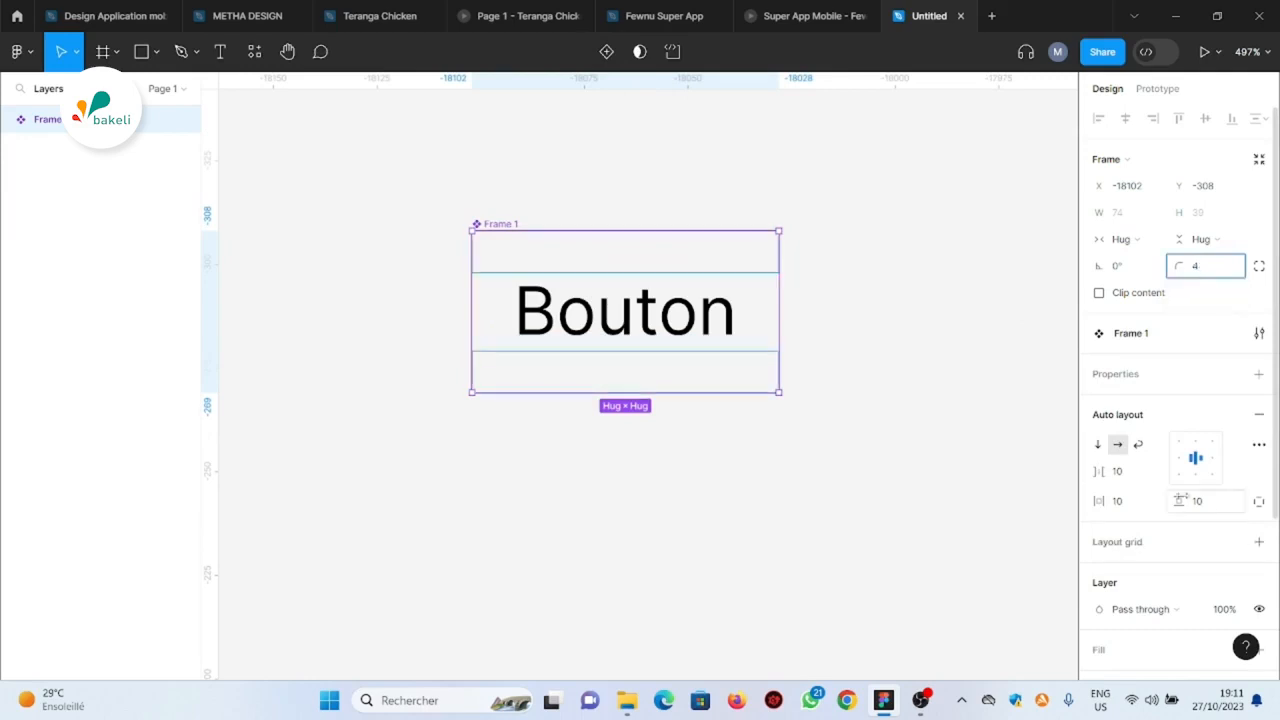
left_click(1202, 503)
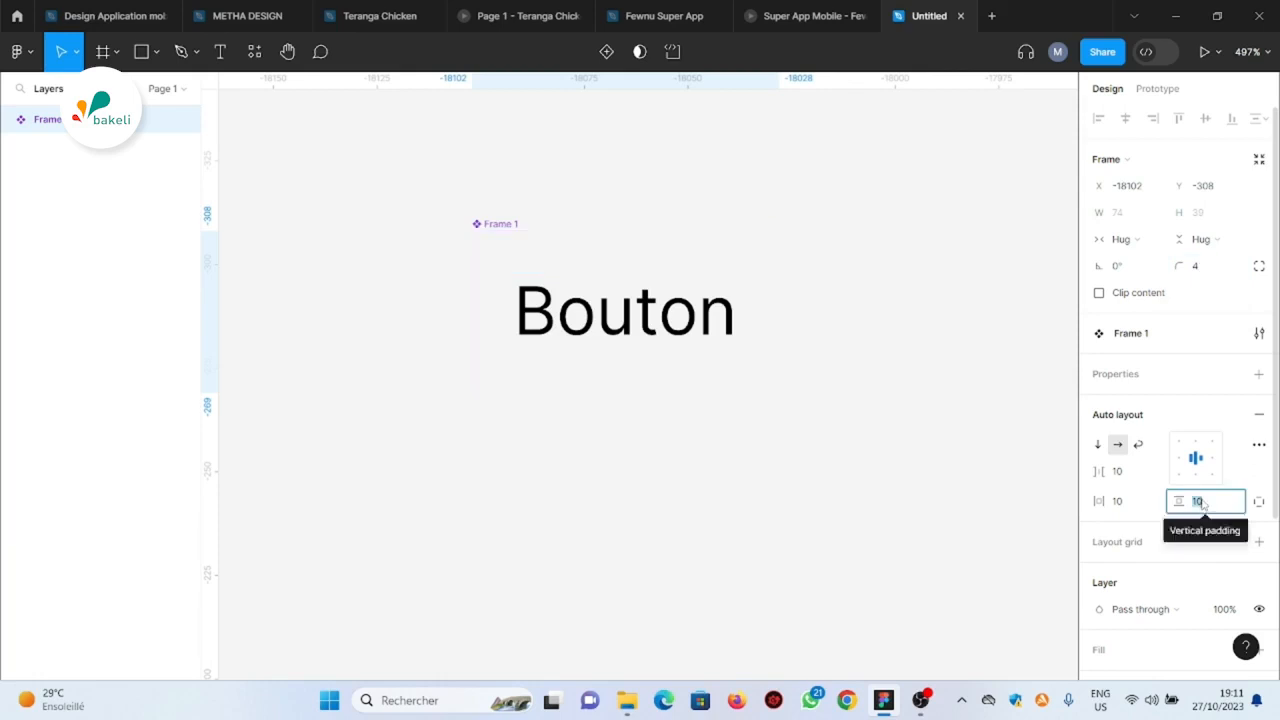
type("8")
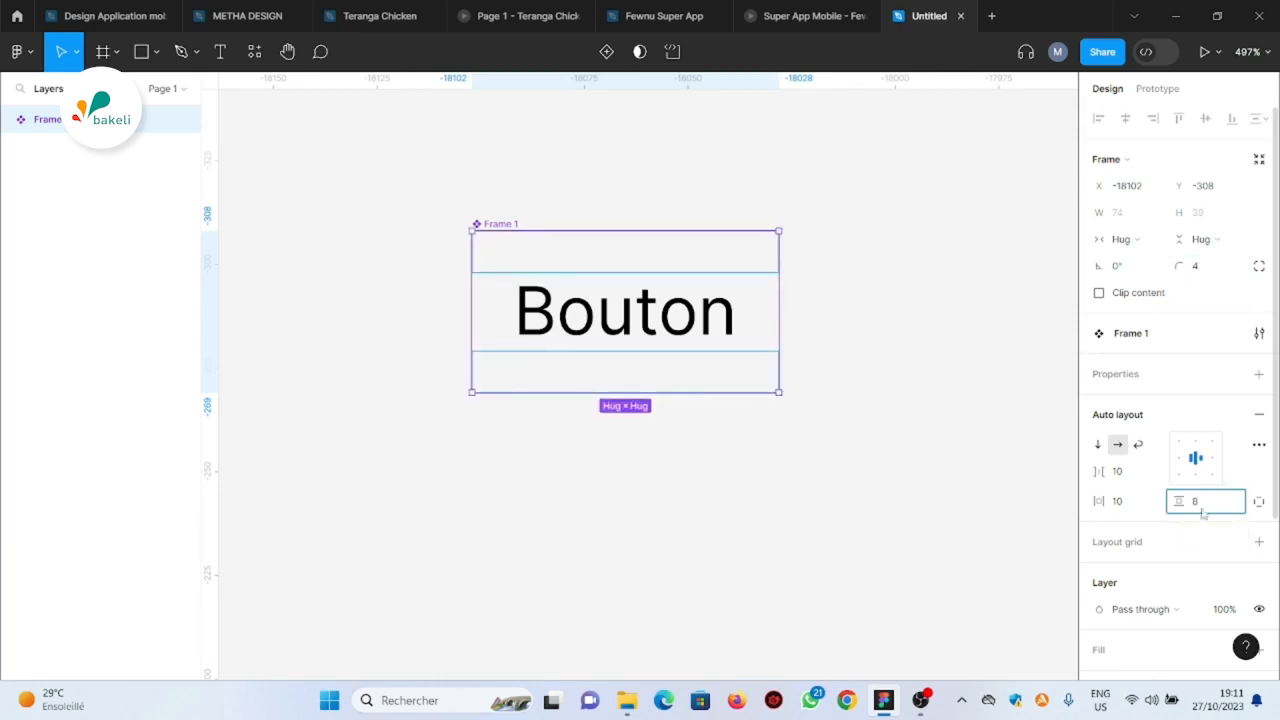
left_click(1119, 506)
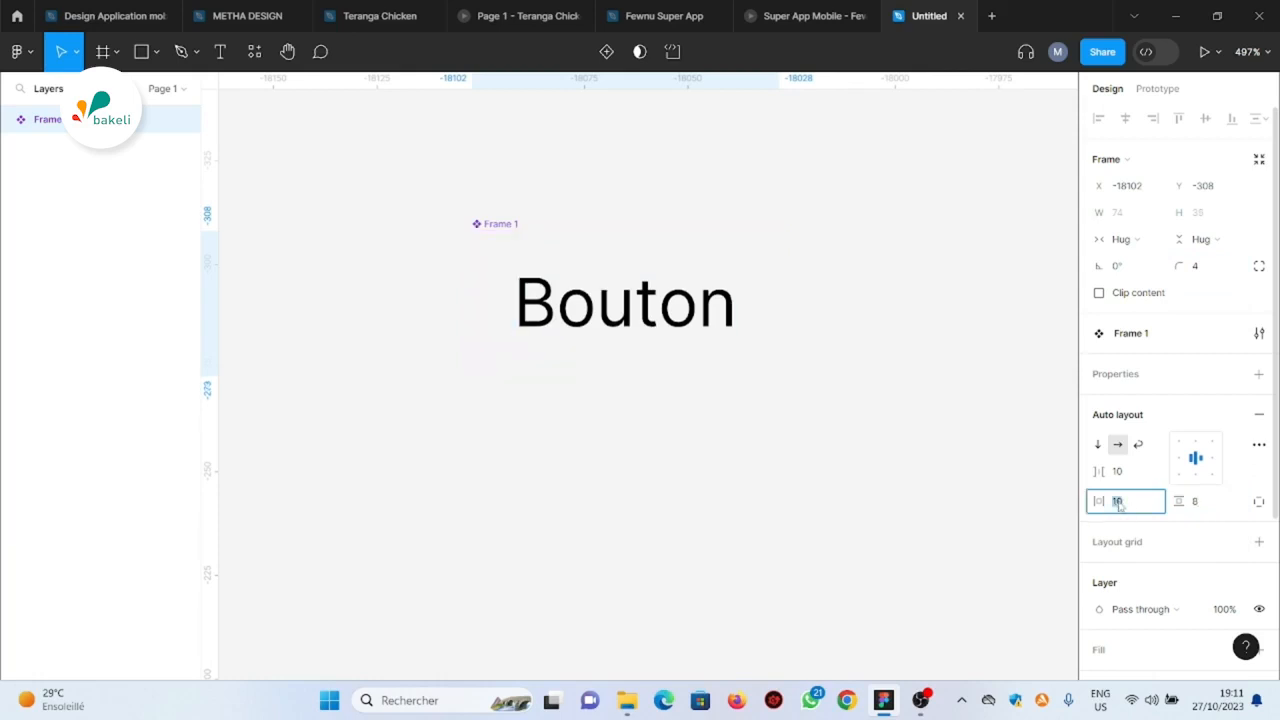
type("16")
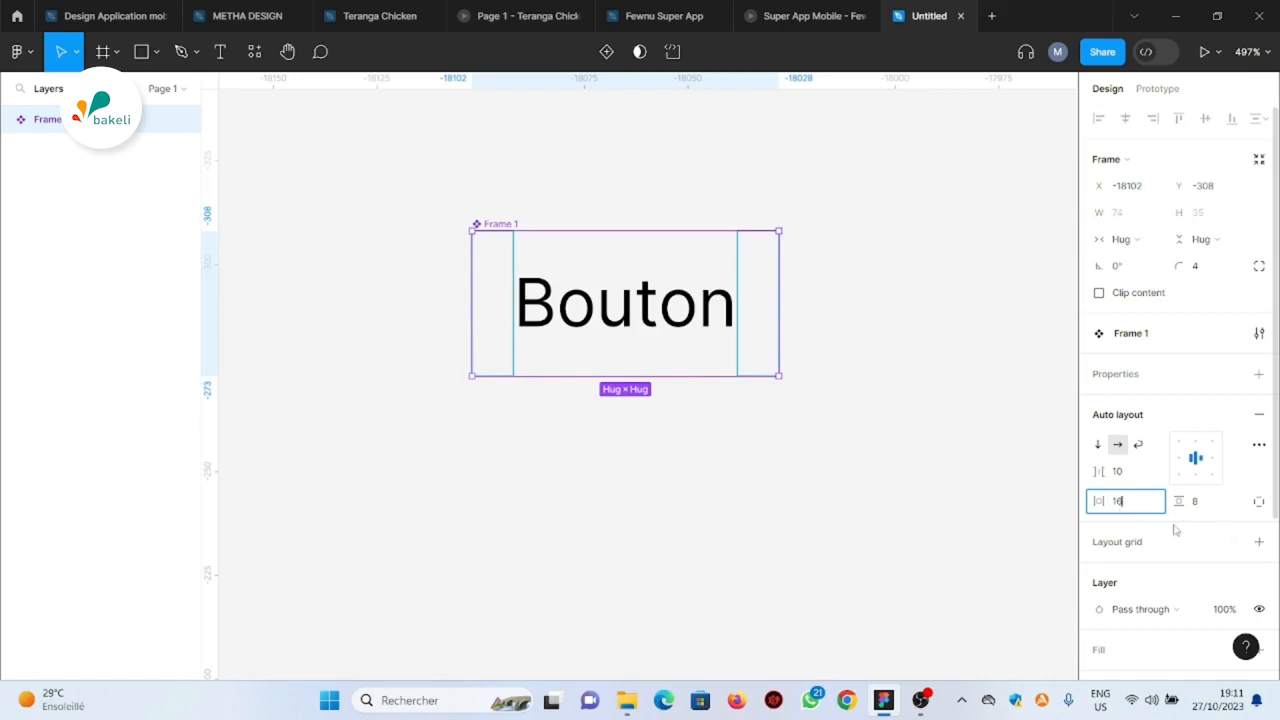
Add a white FFFFFF fill to the button component
scroll(1175, 530, "down", 3)
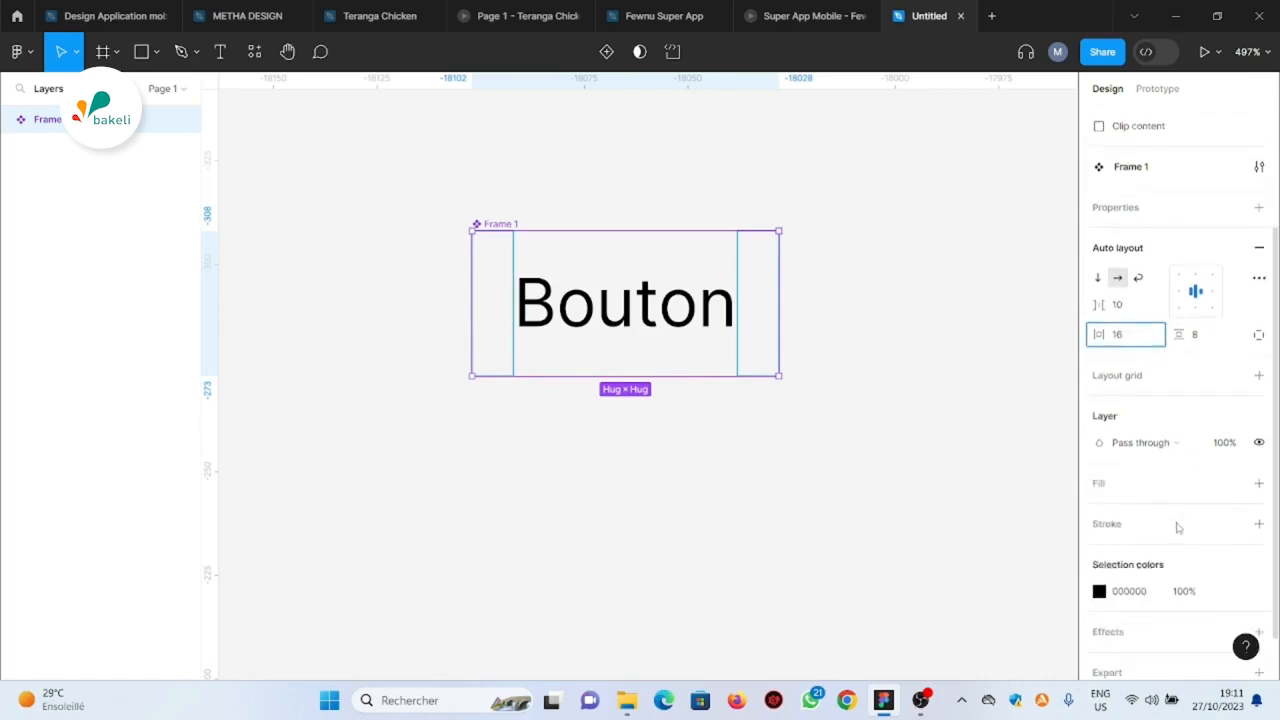
left_click(1259, 483)
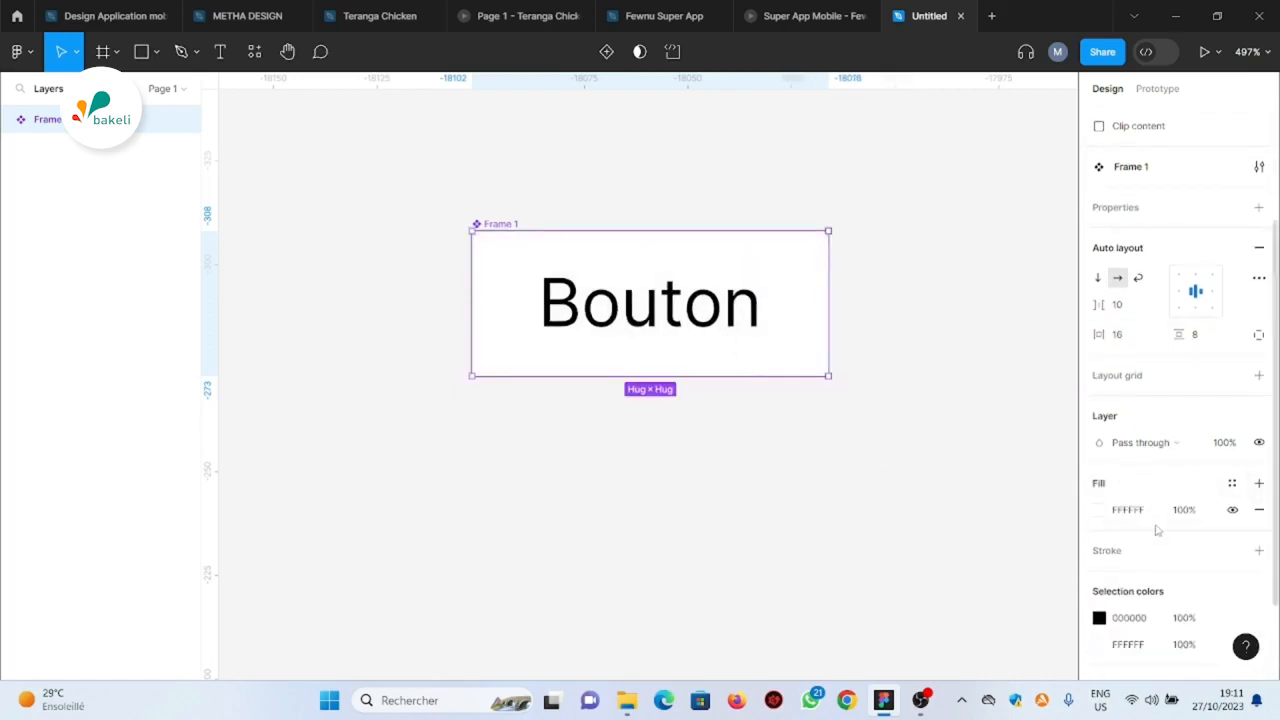
scroll(1157, 530, "down", 2)
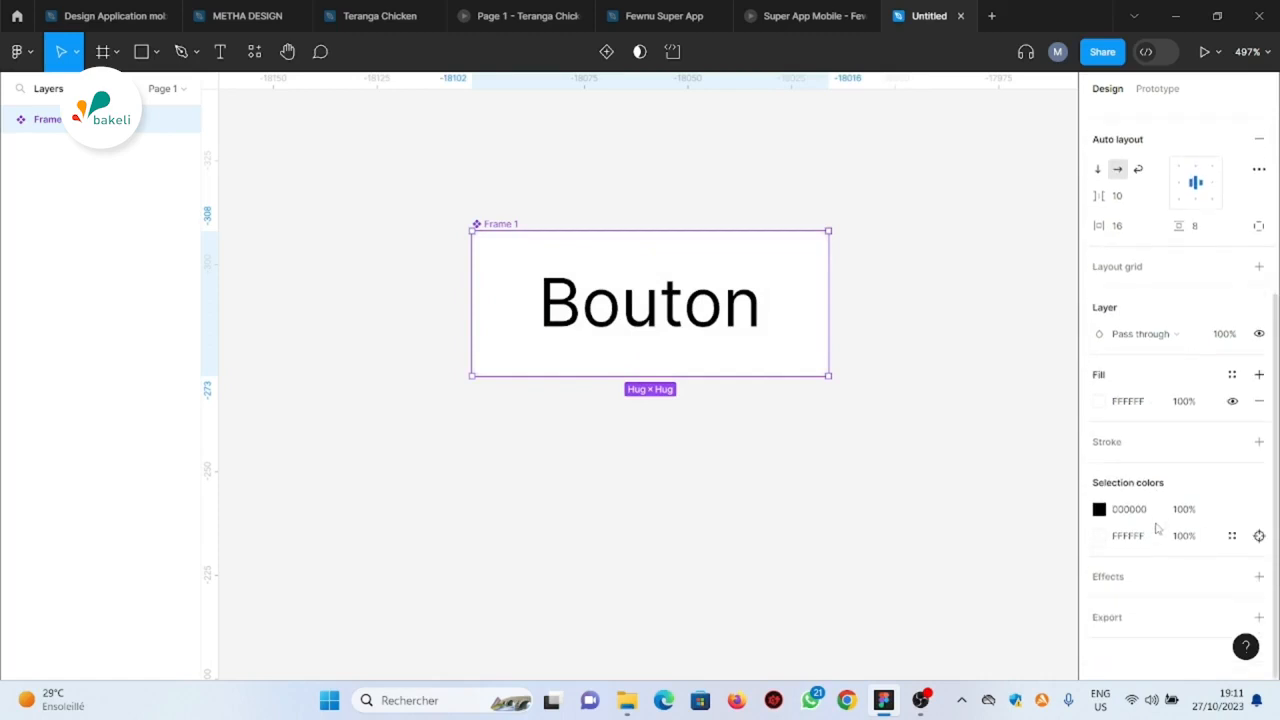
Rename the button component as Bouton
double_click(502, 224)
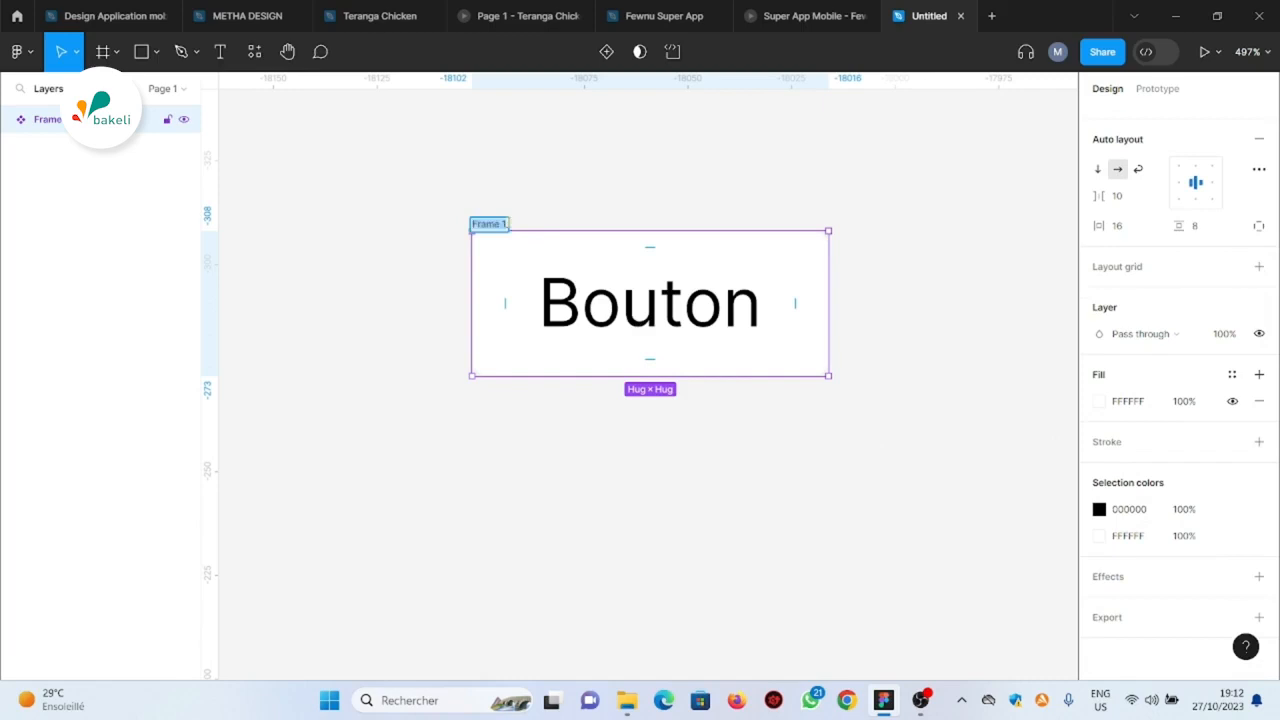
type("Bouton")
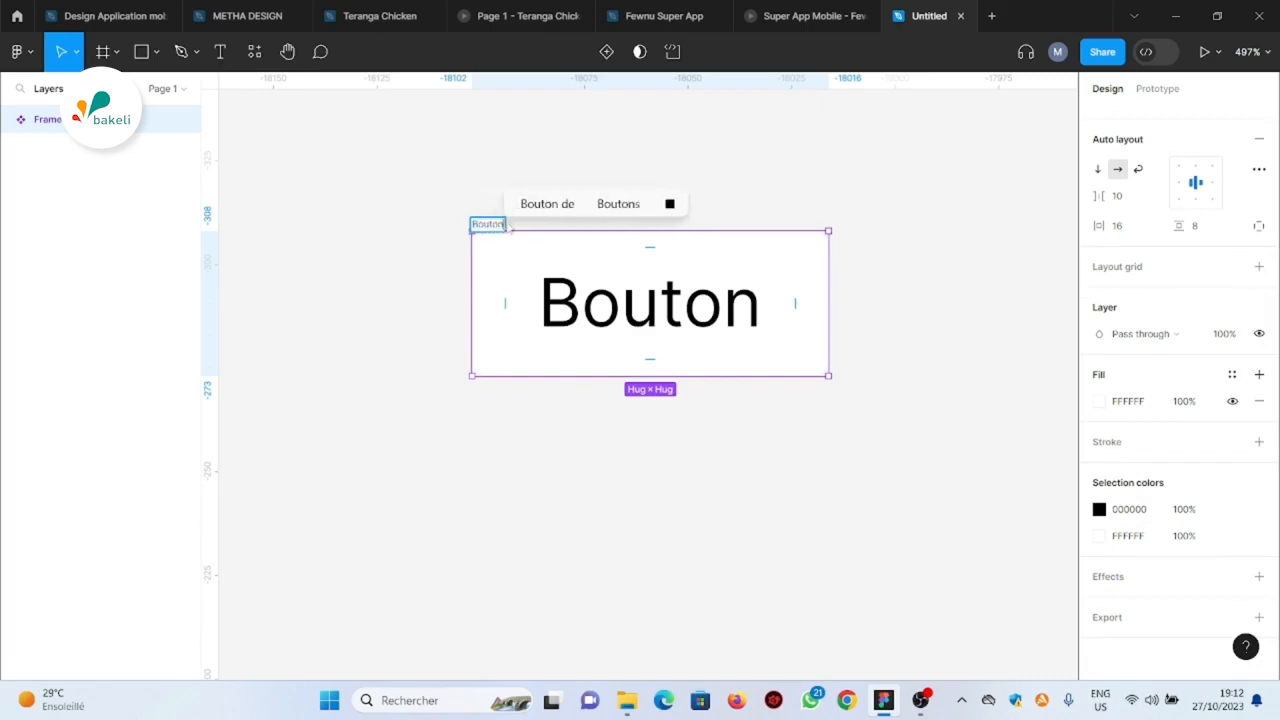
left_click(440, 150)
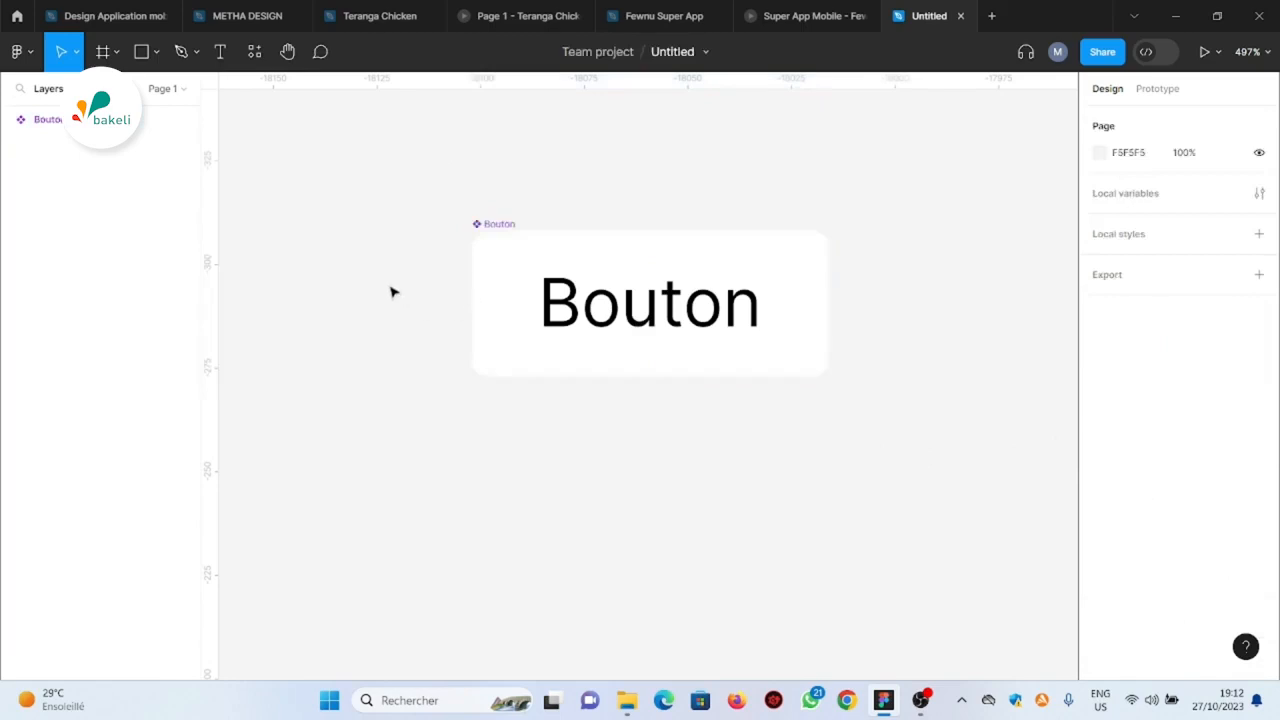
Insert the chevron-down icon with the Feather Icons plugin and close the plugin
scroll(430, 303, "down", 3)
scroll(450, 265, "up", 3)
left_click(435, 203)
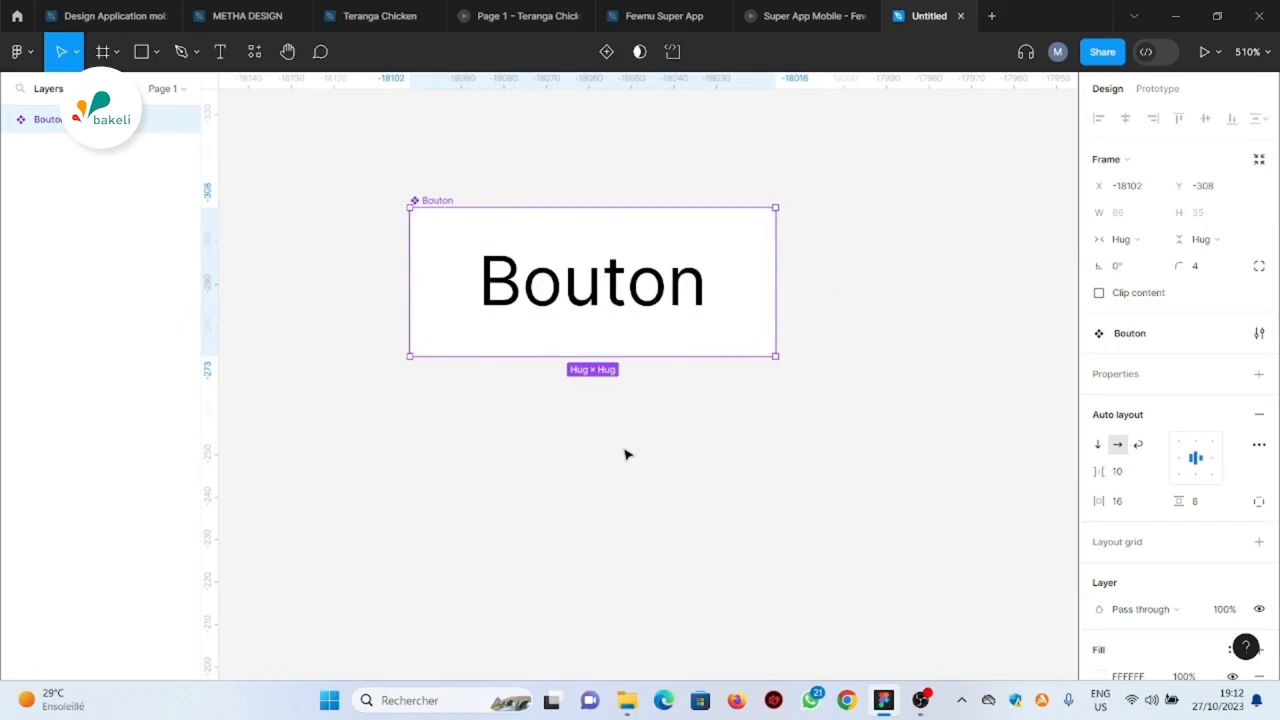
scroll(625, 455, "down", 1)
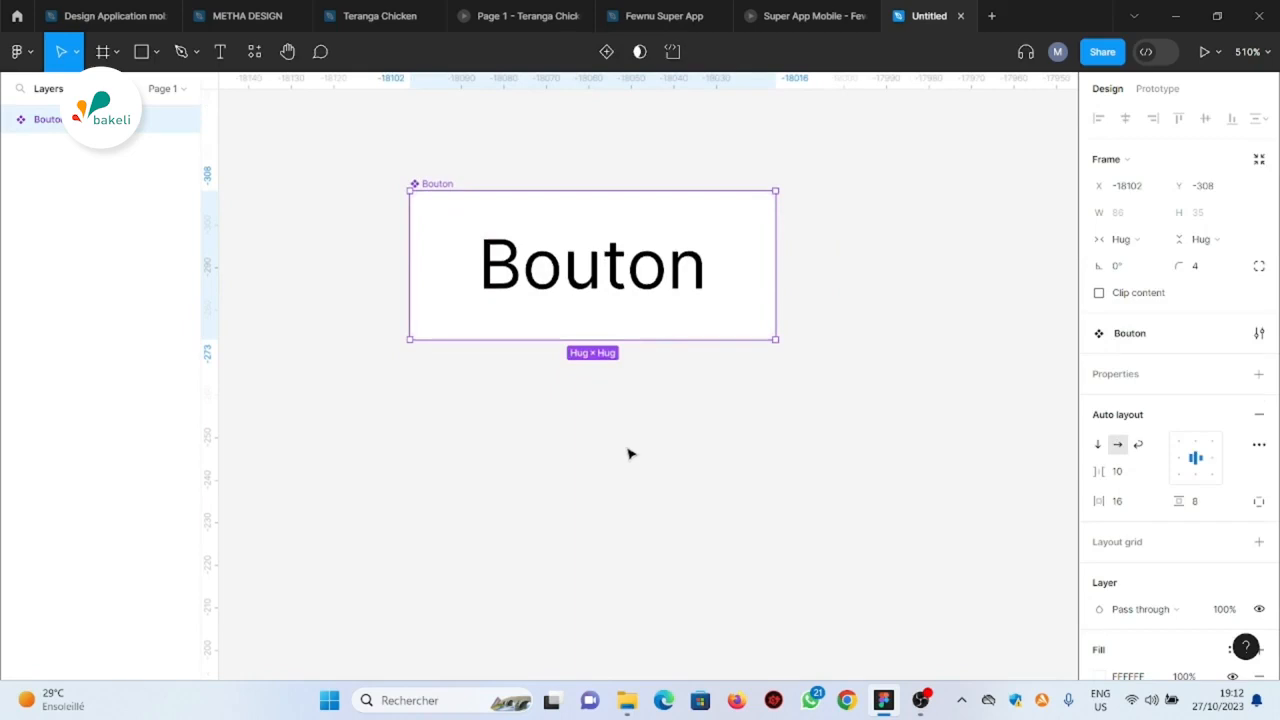
right_click(626, 453)
mouse_move(665, 585)
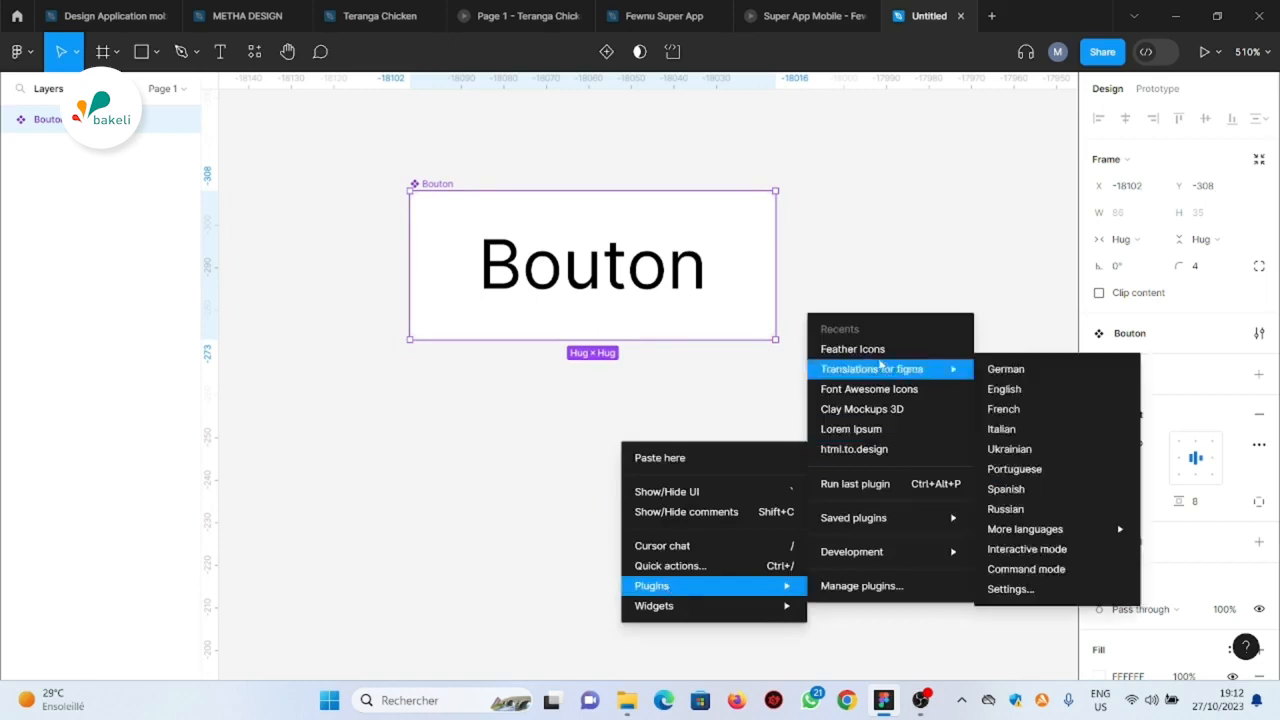
left_click(852, 348)
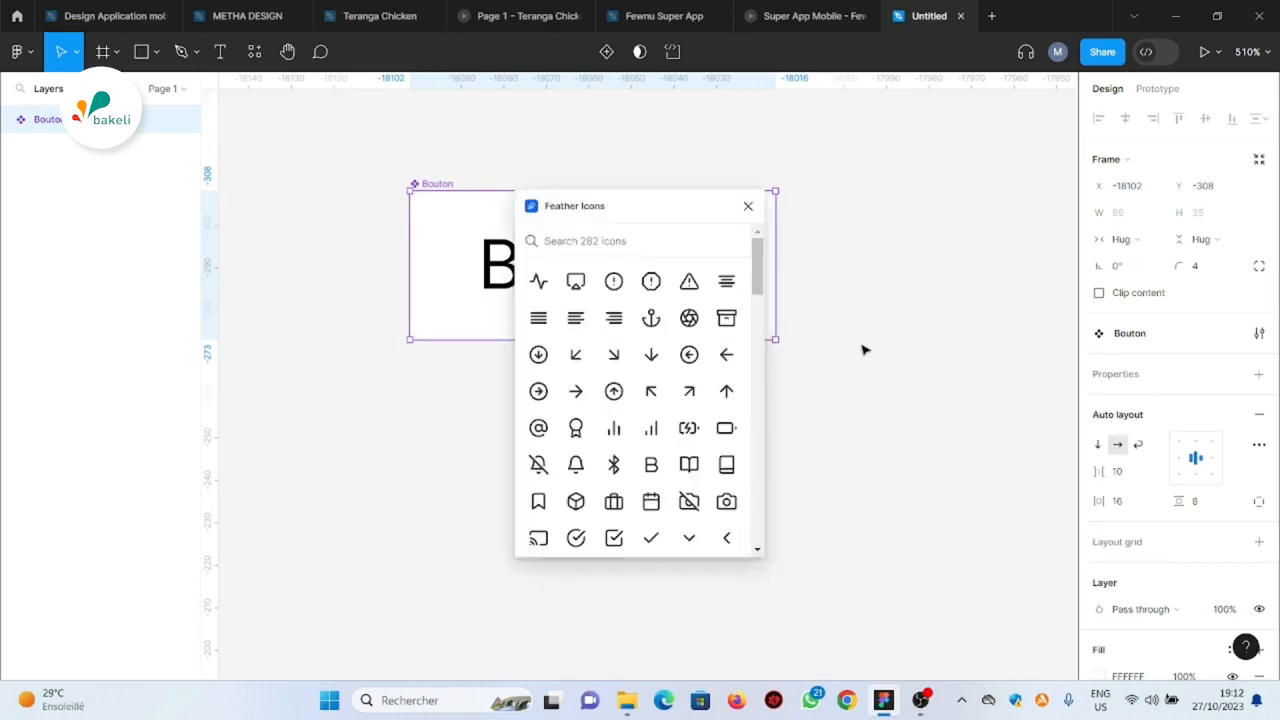
left_click(691, 538)
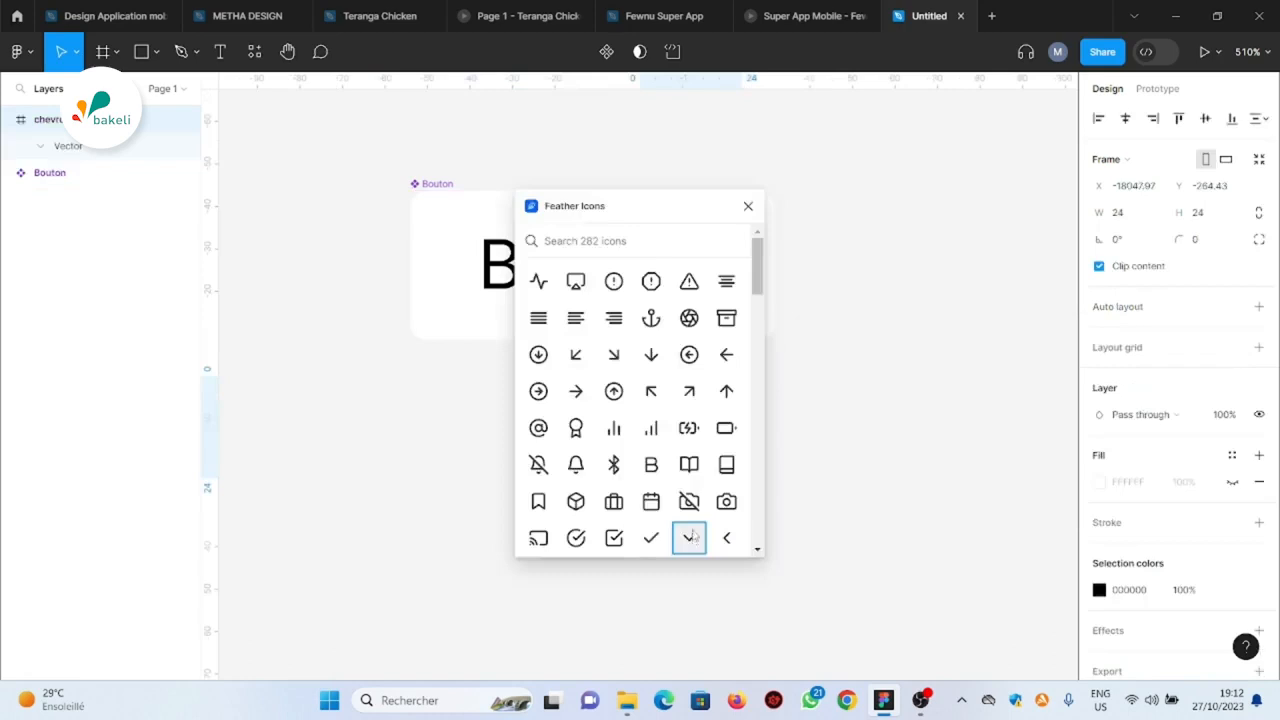
left_click(748, 206)
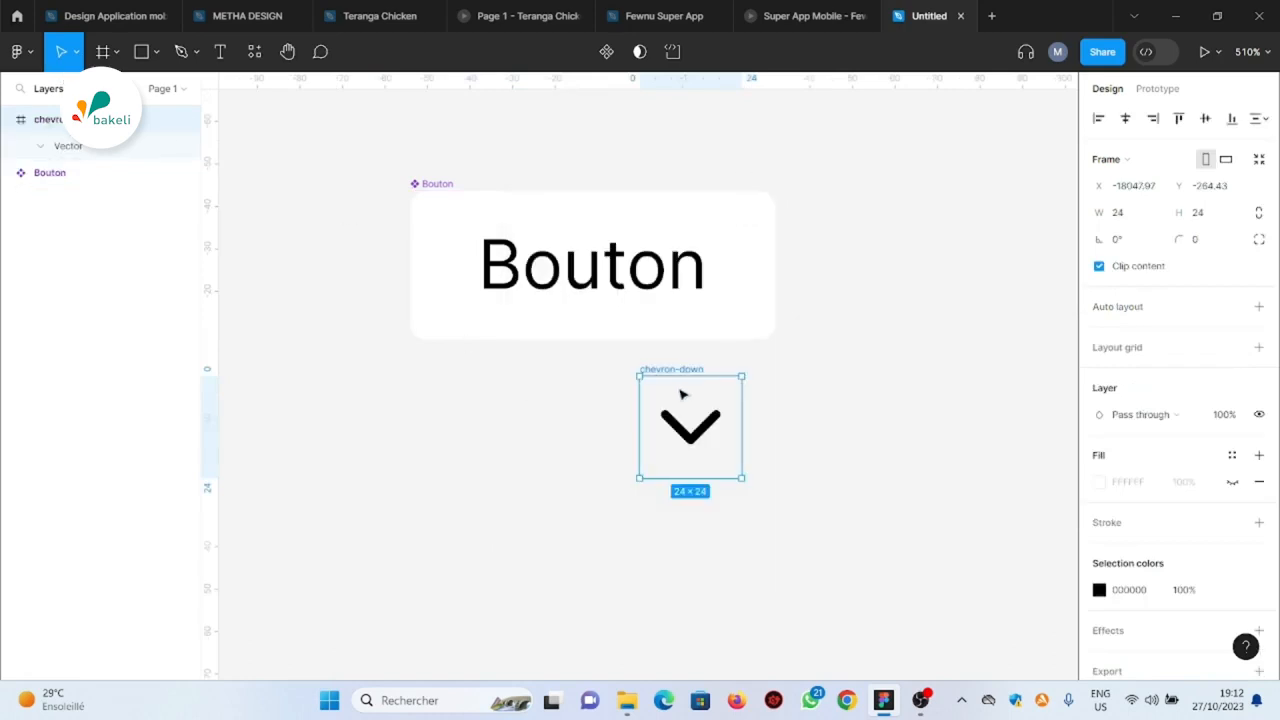
Place the chevron-down icon inside the Bouton component after the text and resize it to 18 × 18
left_click_drag(706, 432, 744, 263)
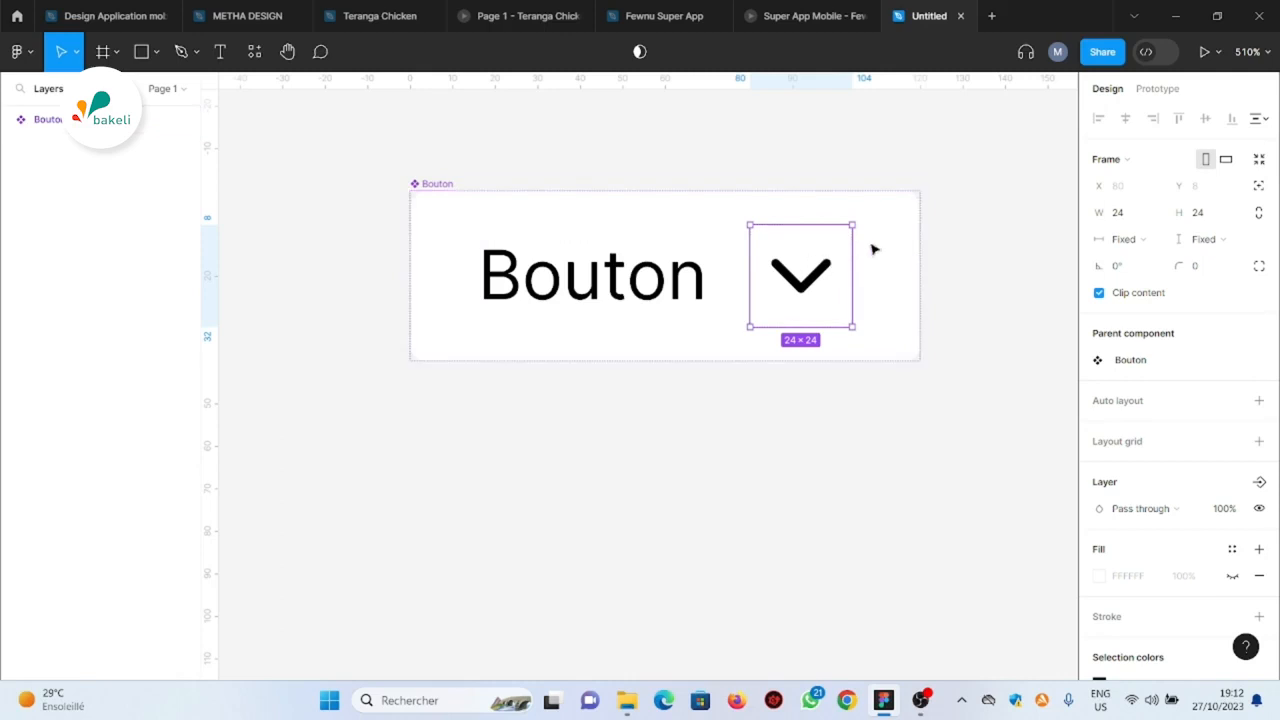
left_click(1204, 219)
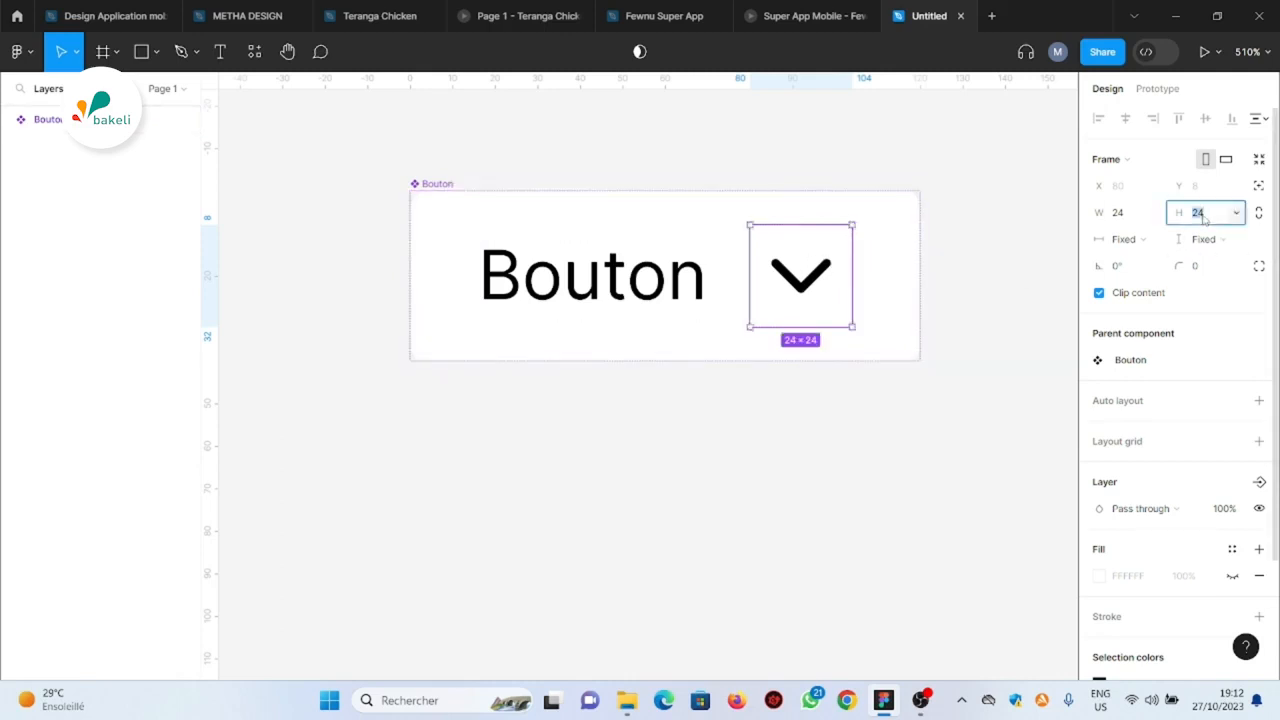
type("18")
left_click(1122, 213)
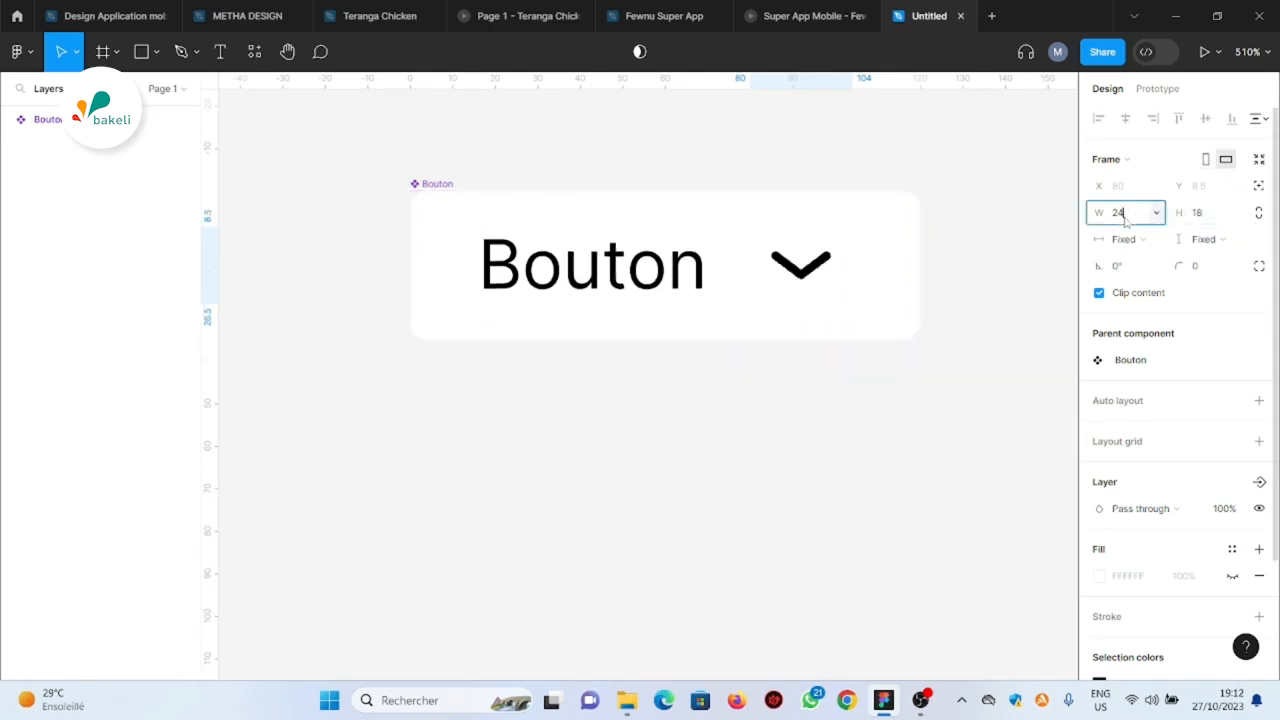
type("18")
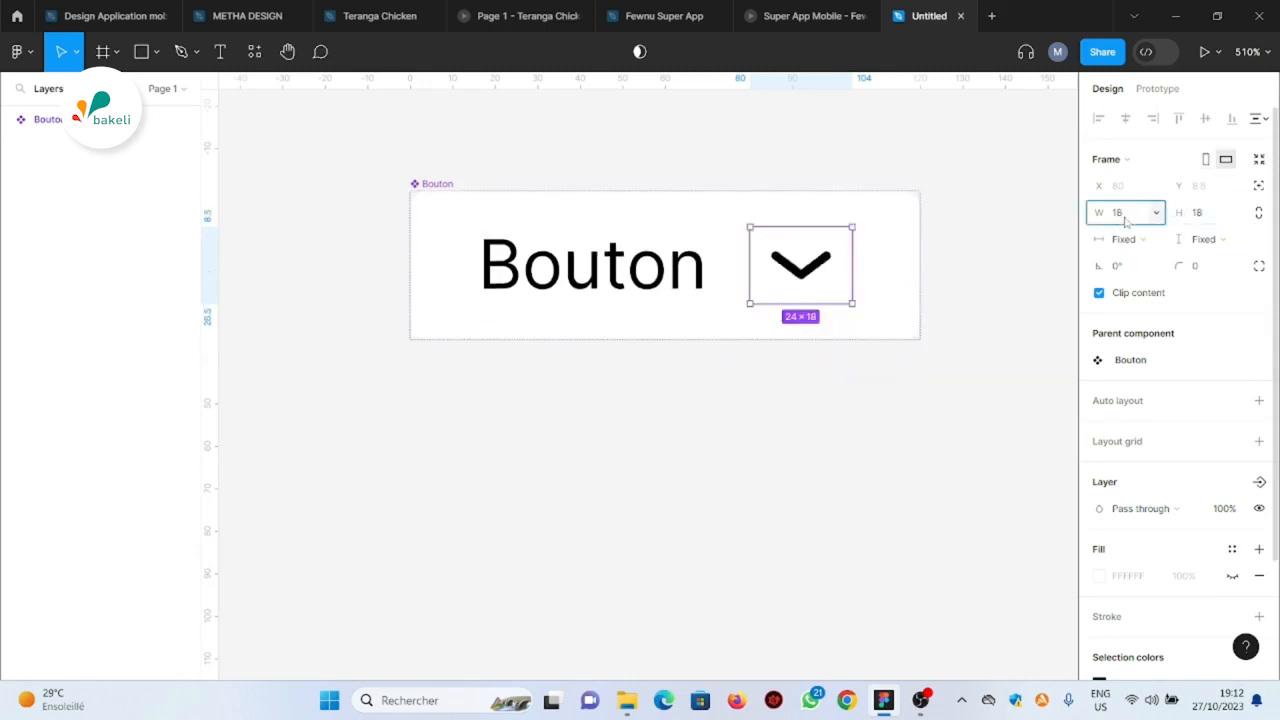
key("Return")
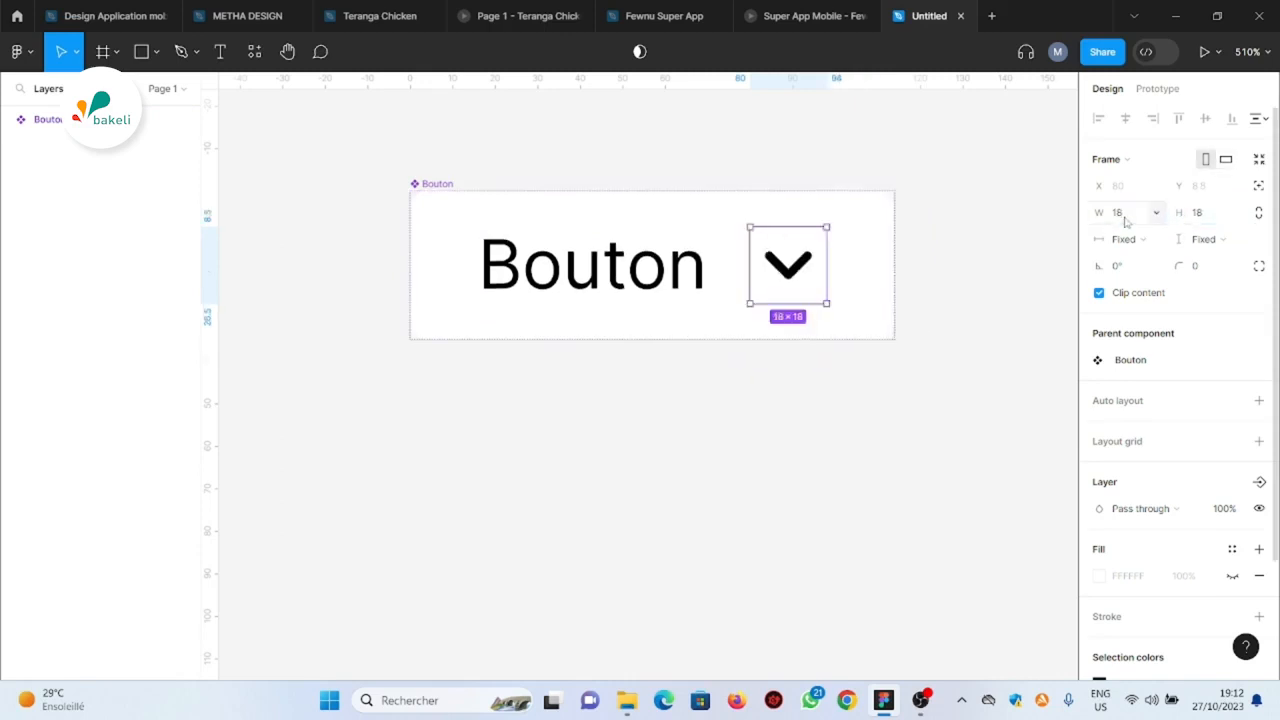
left_click(788, 146)
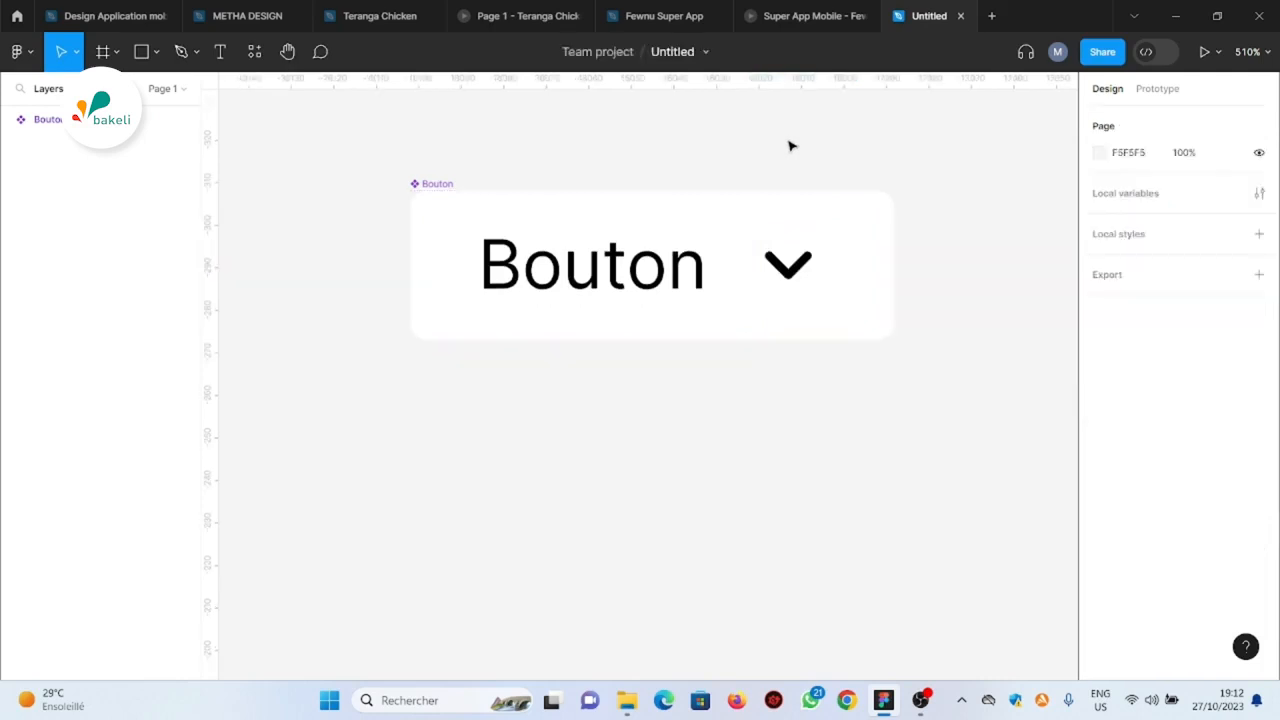
Select the Bouton component, check the file's local components in the assets, and return to the layer list
left_click(737, 252)
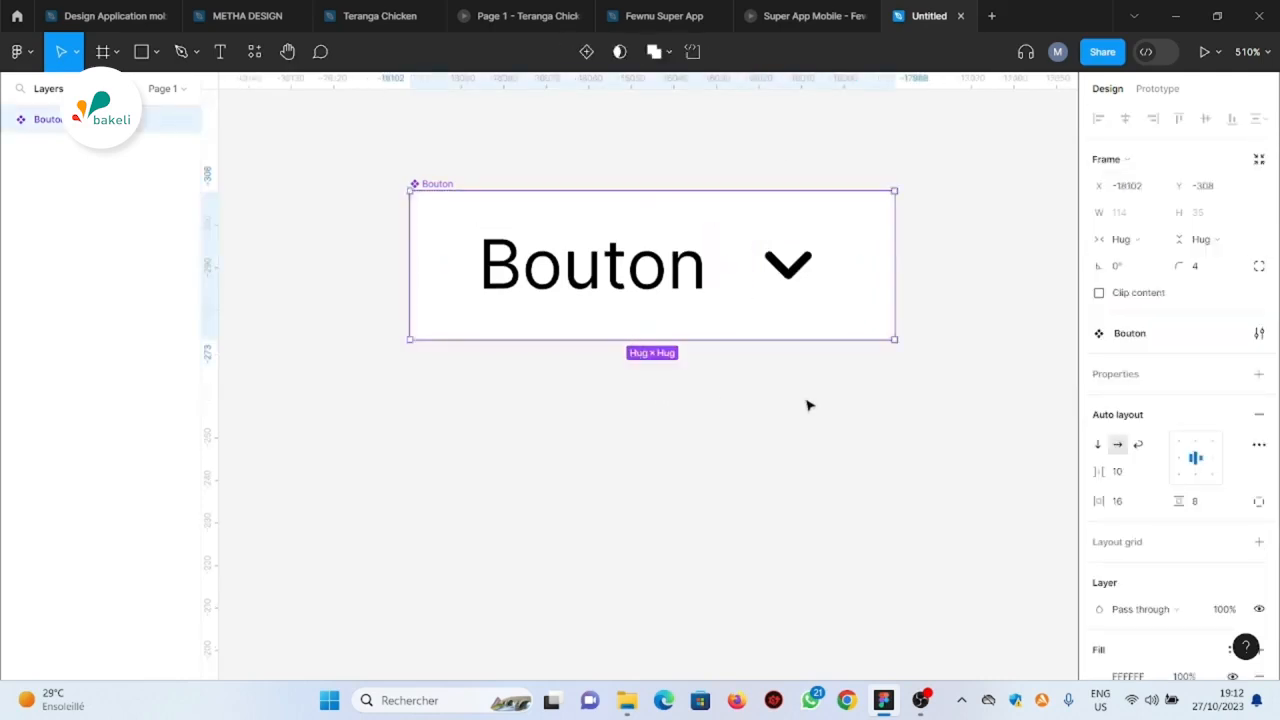
mouse_move(731, 277)
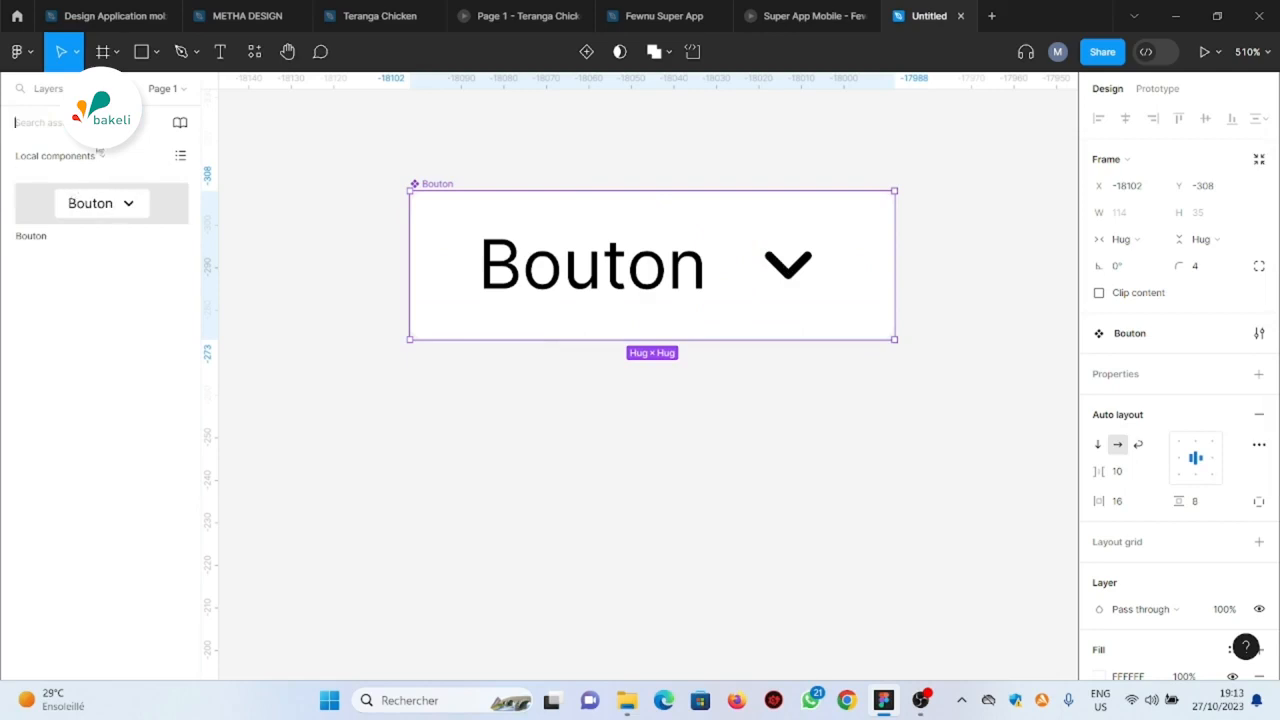
left_click(50, 92)
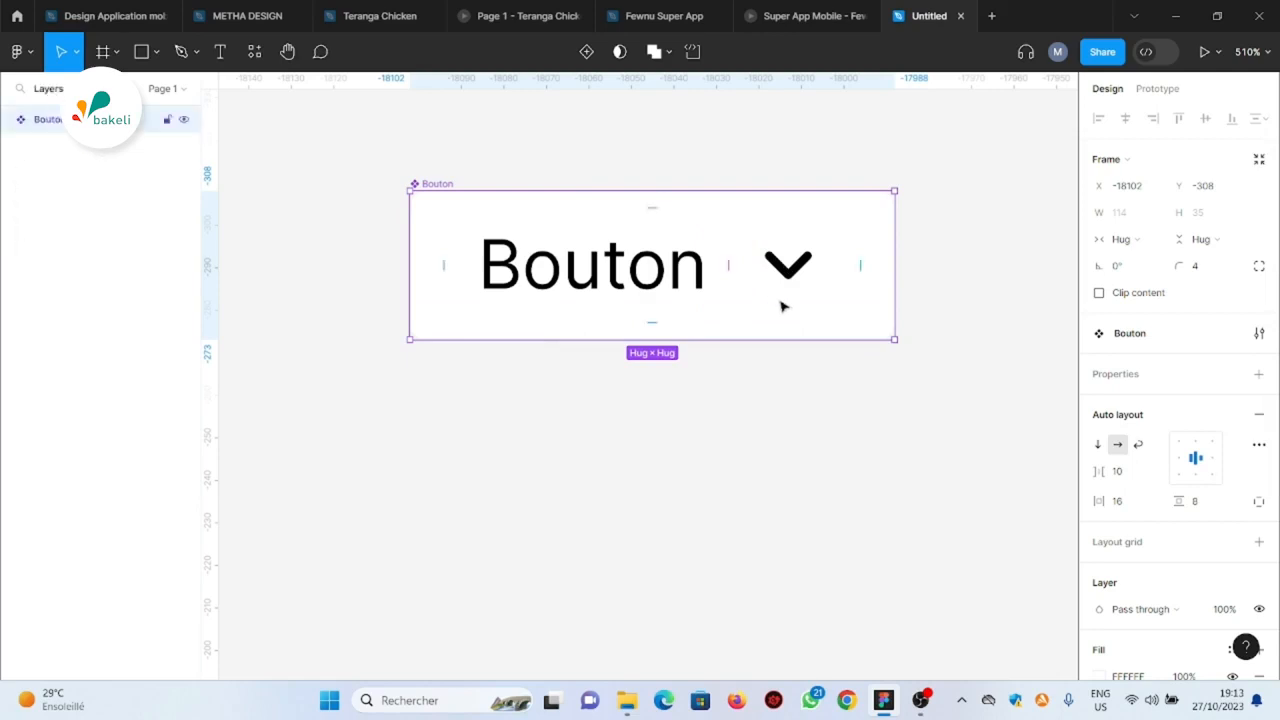
Reposition the Bouton component on the canvas and try widening it to 150, undoing the resize
left_click_drag(812, 236, 727, 253)
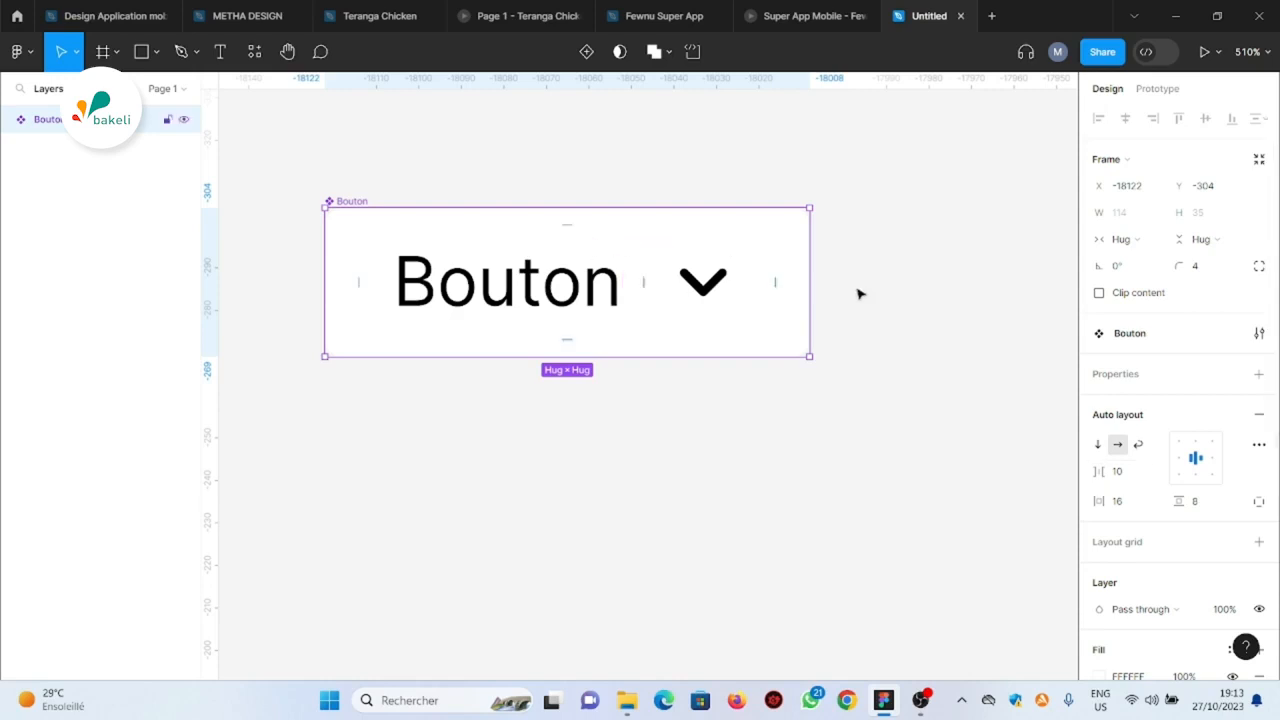
left_click_drag(806, 270, 962, 278)
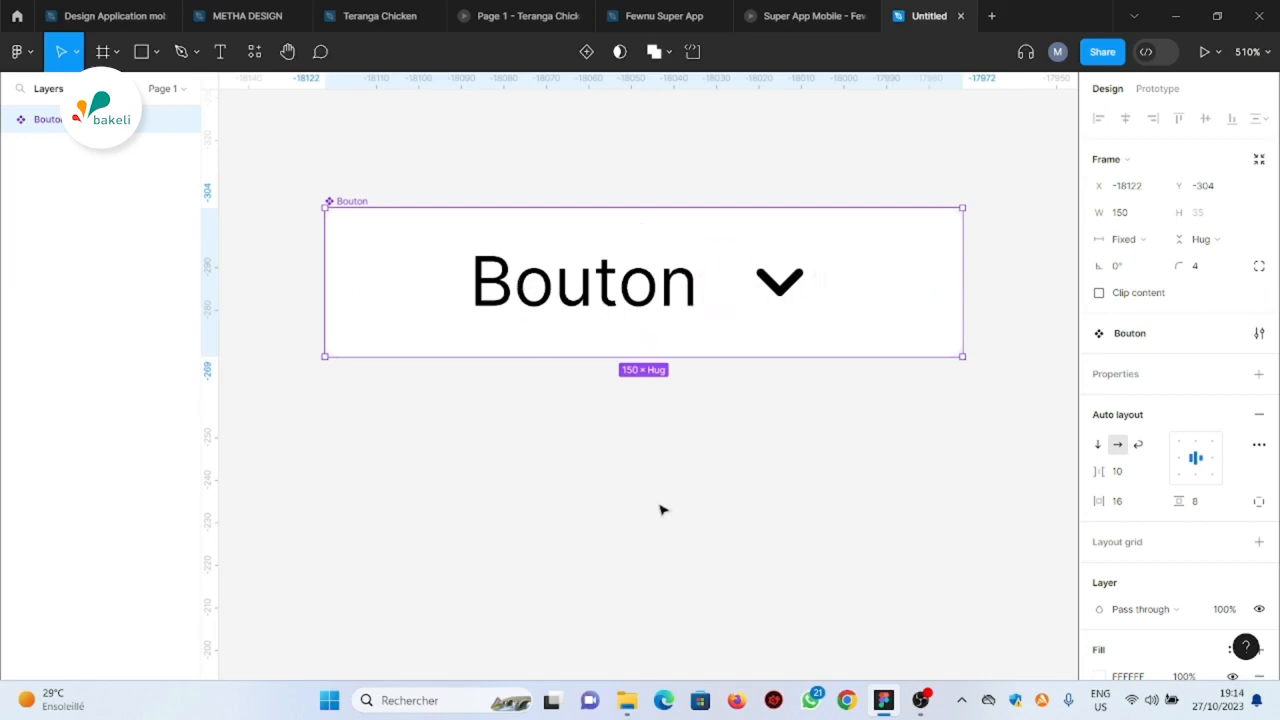
key("ctrl+z")
Set the Bouton component's auto layout item spacing to Auto and widen the component to 190
left_click(1146, 472)
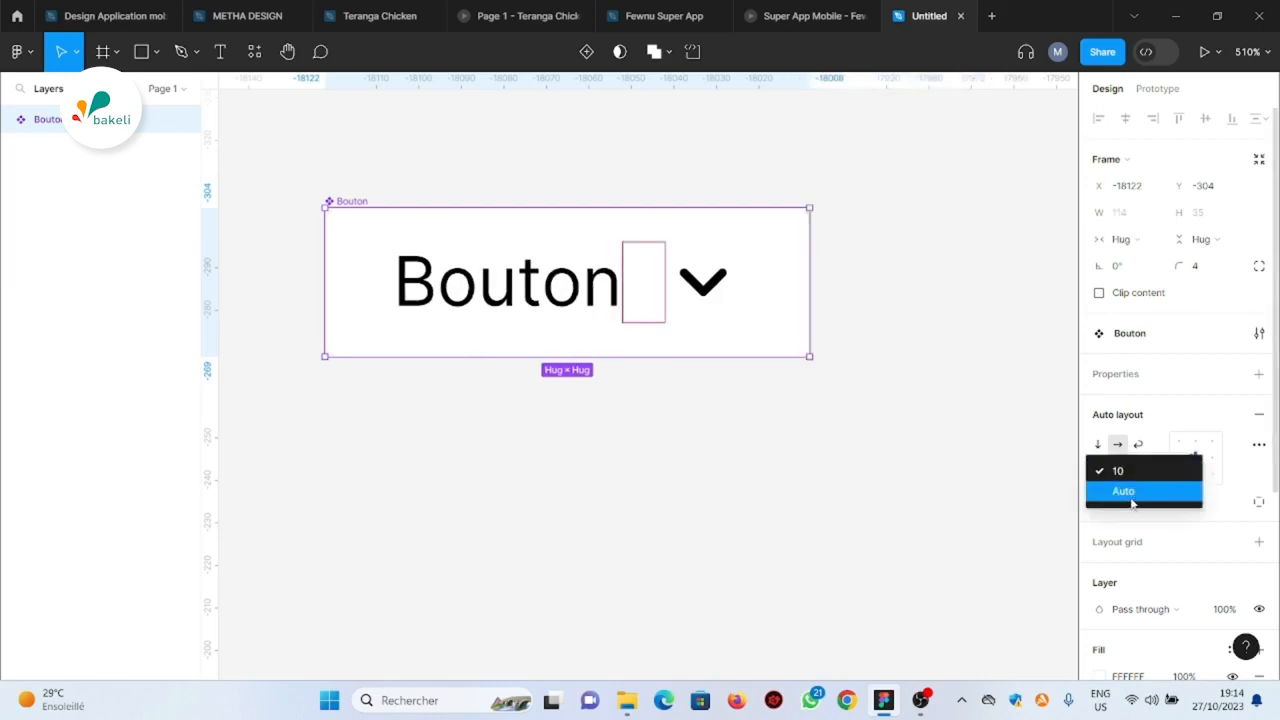
left_click(1137, 492)
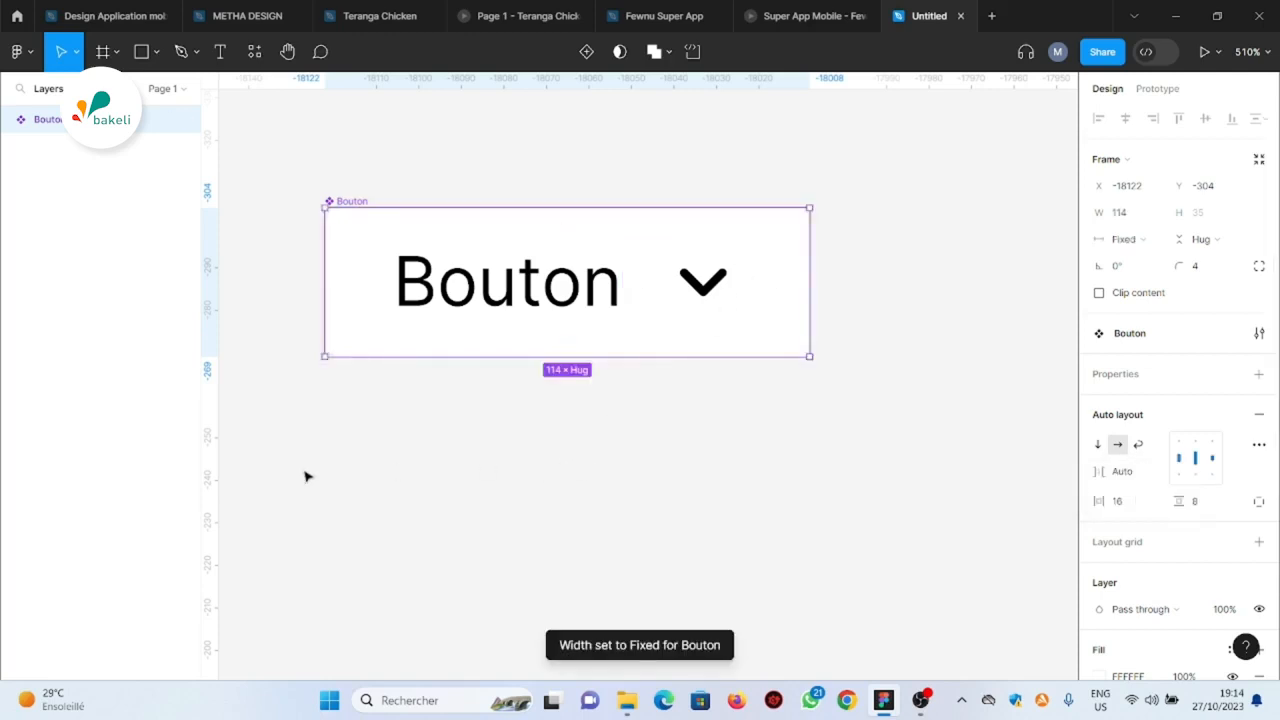
scroll(491, 251, "down", 2, "ctrl")
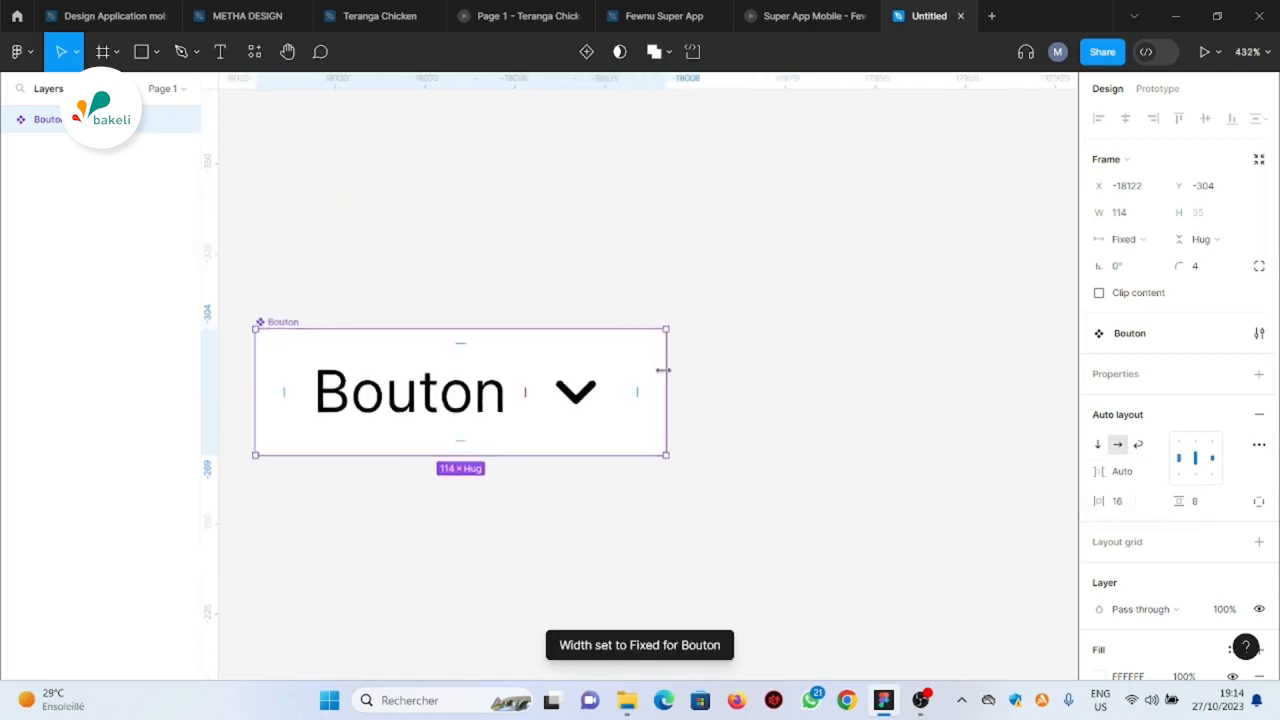
left_click_drag(667, 367, 900, 364)
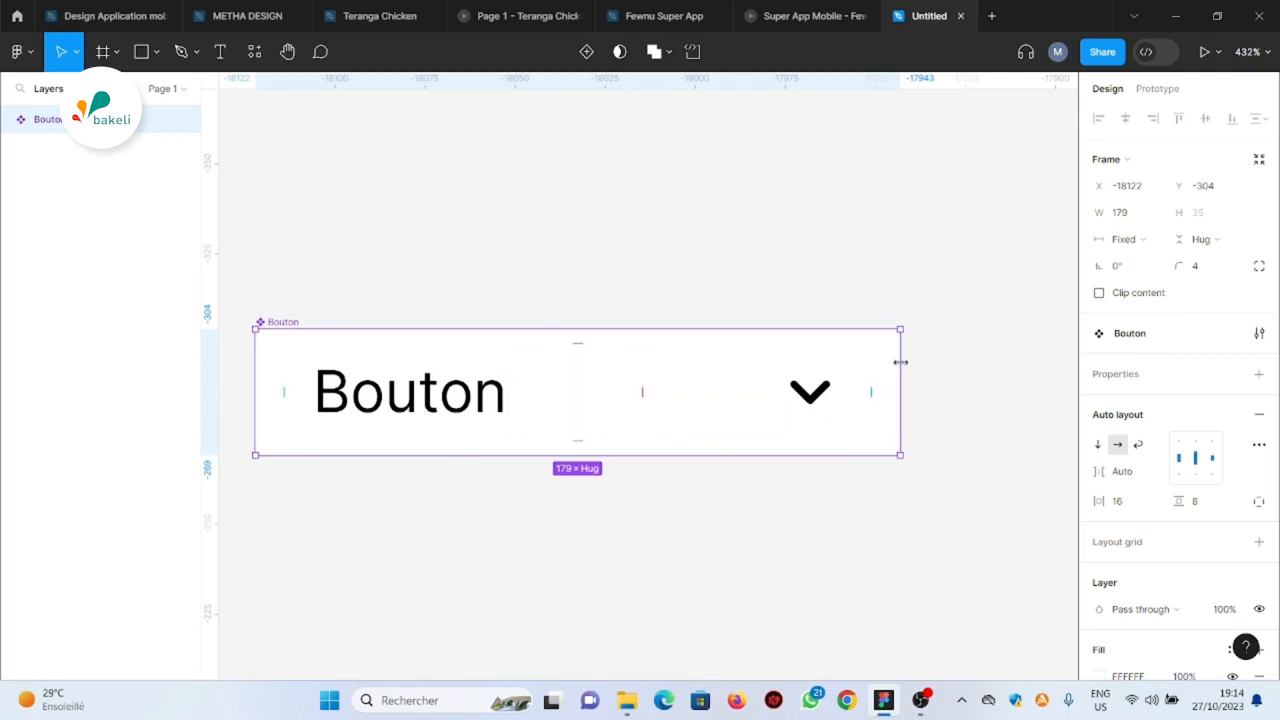
left_click_drag(900, 362, 940, 363)
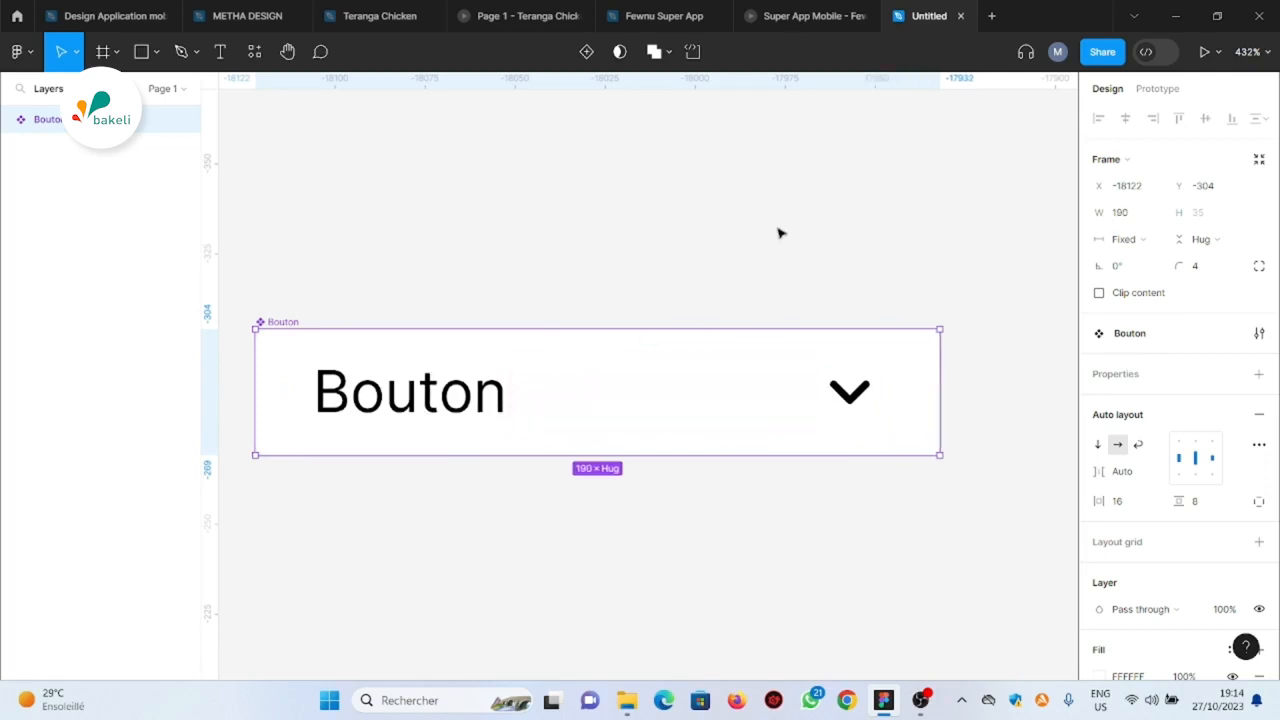
Add a new text reading "Label" on the empty canvas beside the Bouton component
scroll(780, 233, "down", 5)
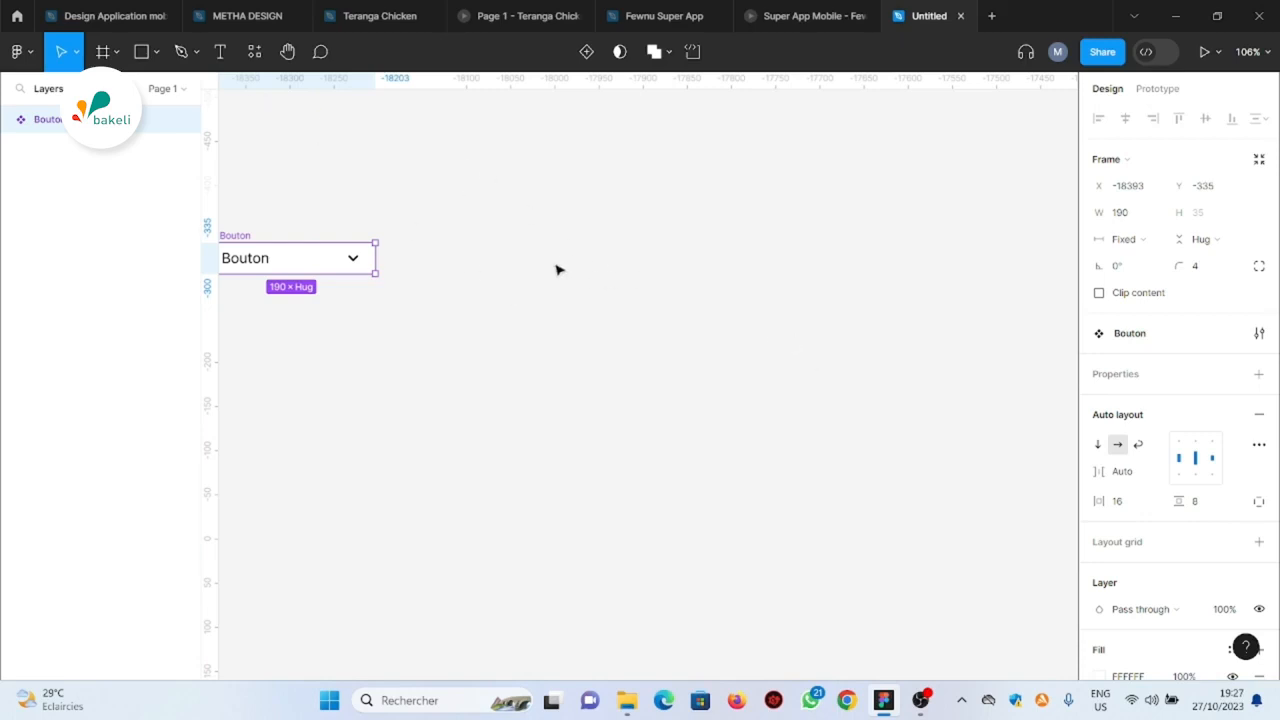
scroll(400, 258, "up", 5)
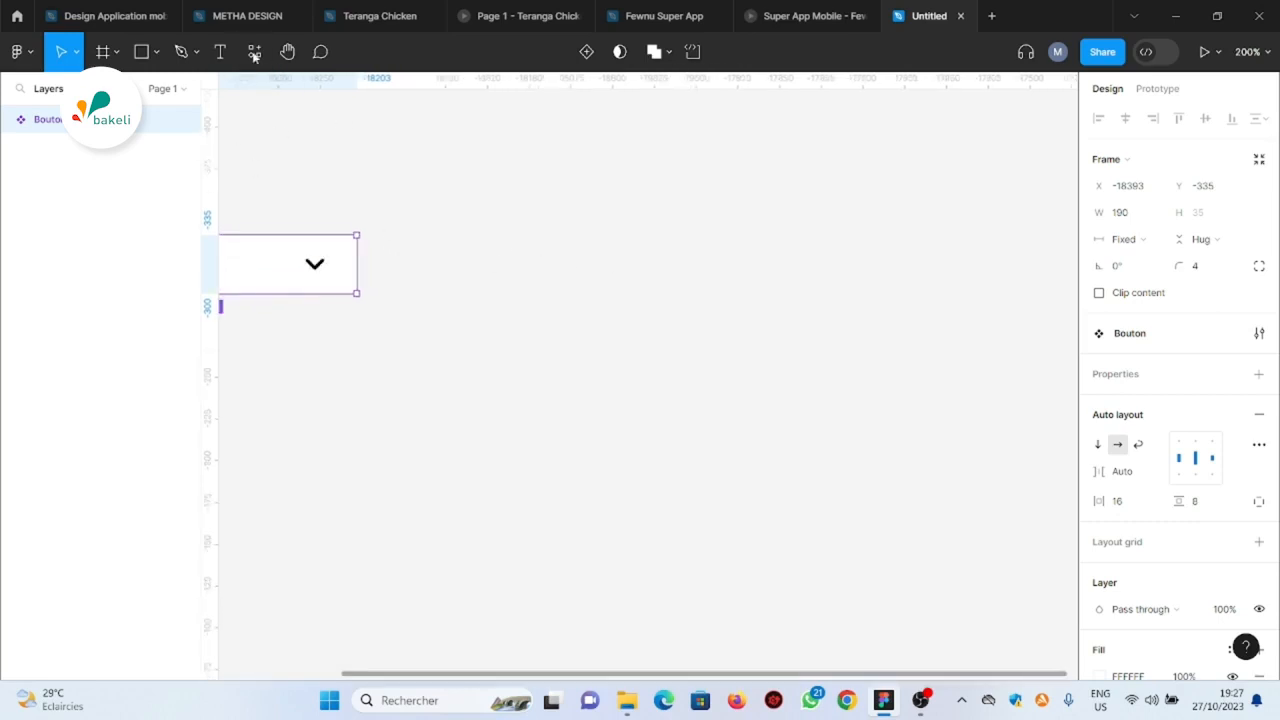
left_click(222, 54)
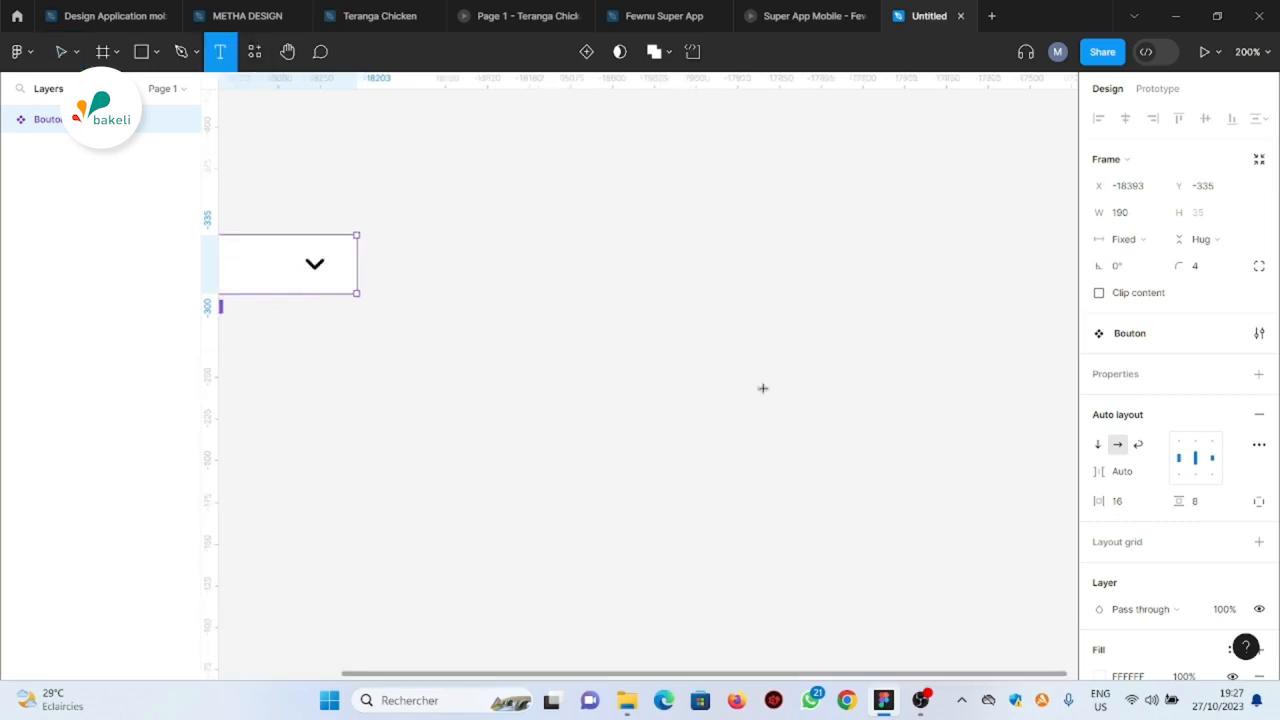
left_click(670, 301)
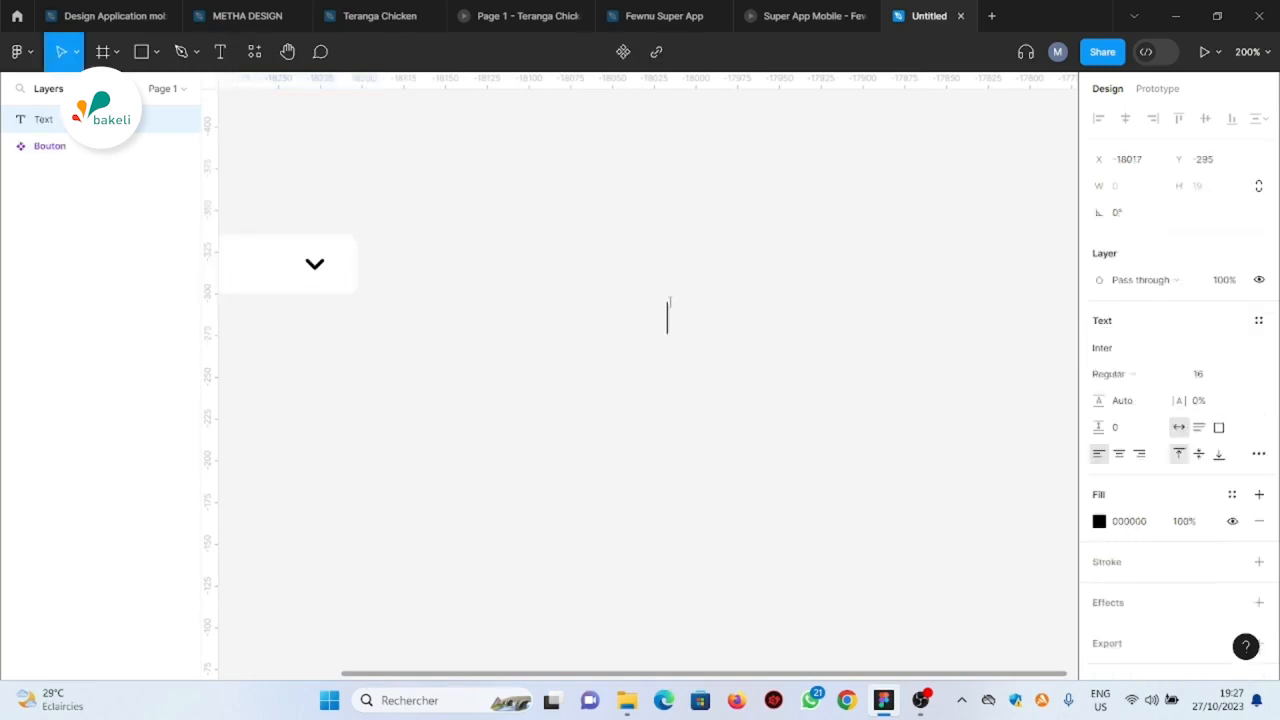
type("Label")
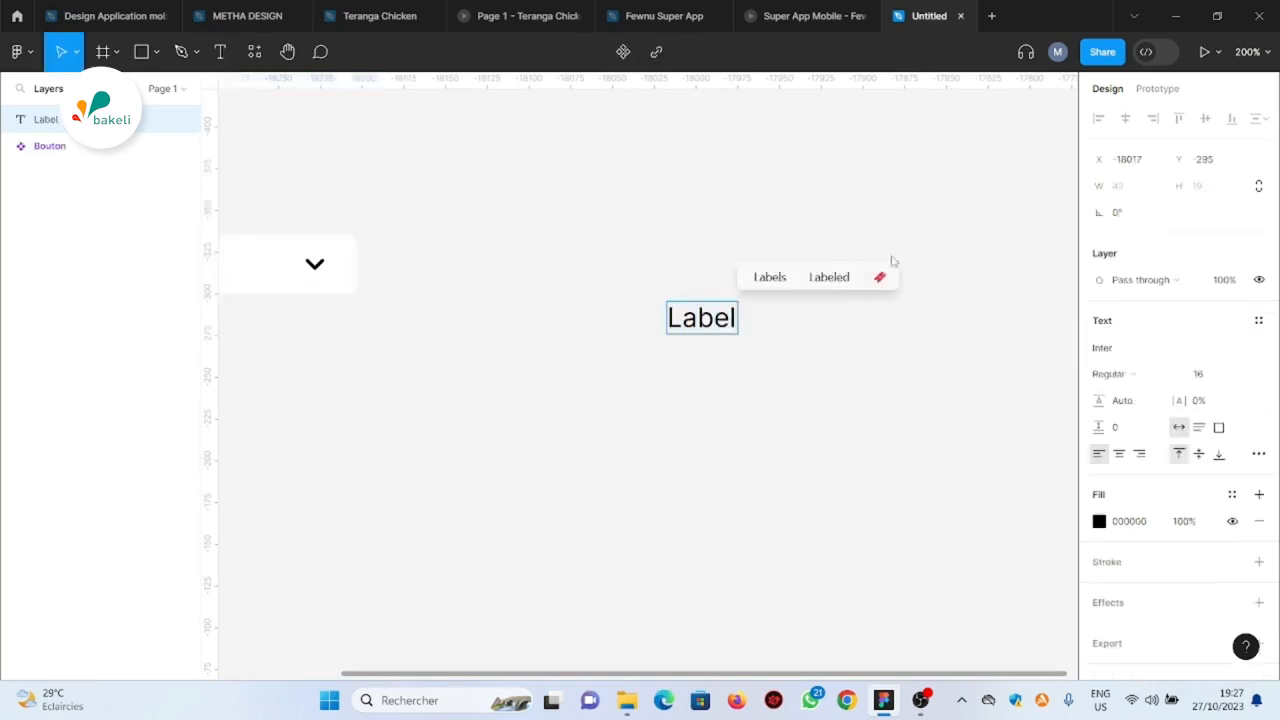
key("Escape")
Wrap the Label text in an auto layout frame and give the frame a corner radius of 4
scroll(722, 320, "up", 5)
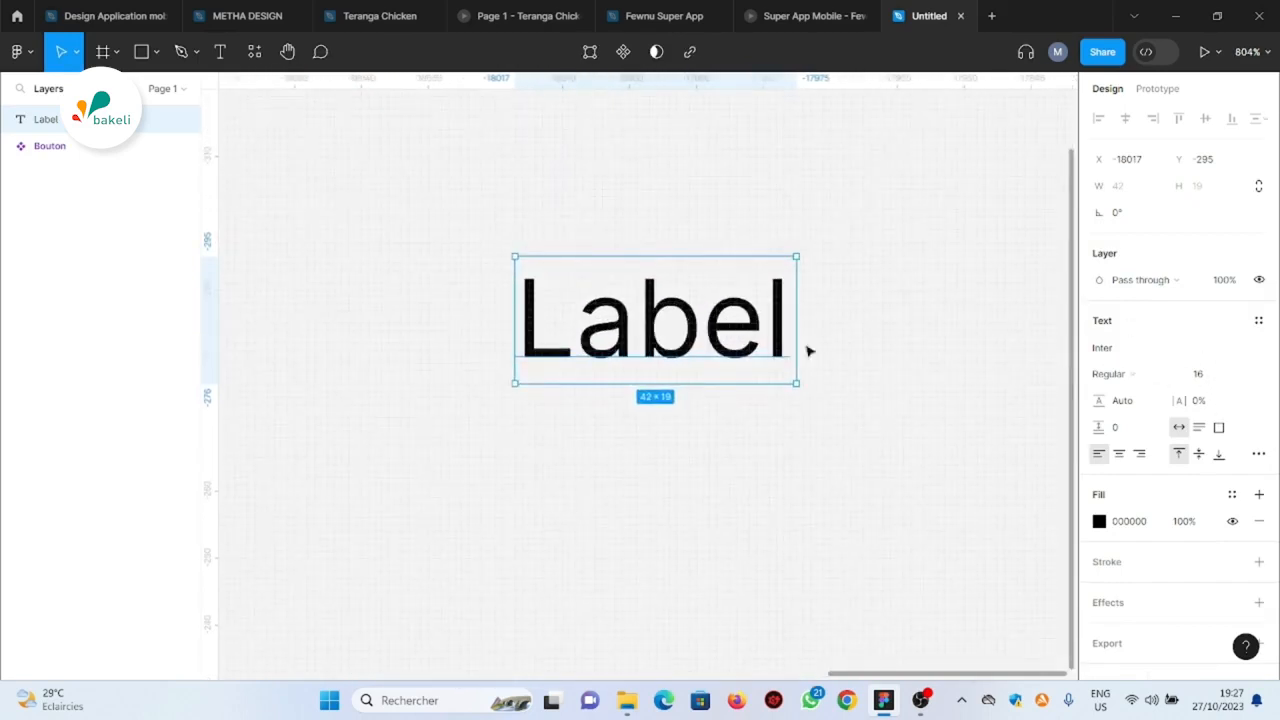
scroll(580, 357, "down", 3)
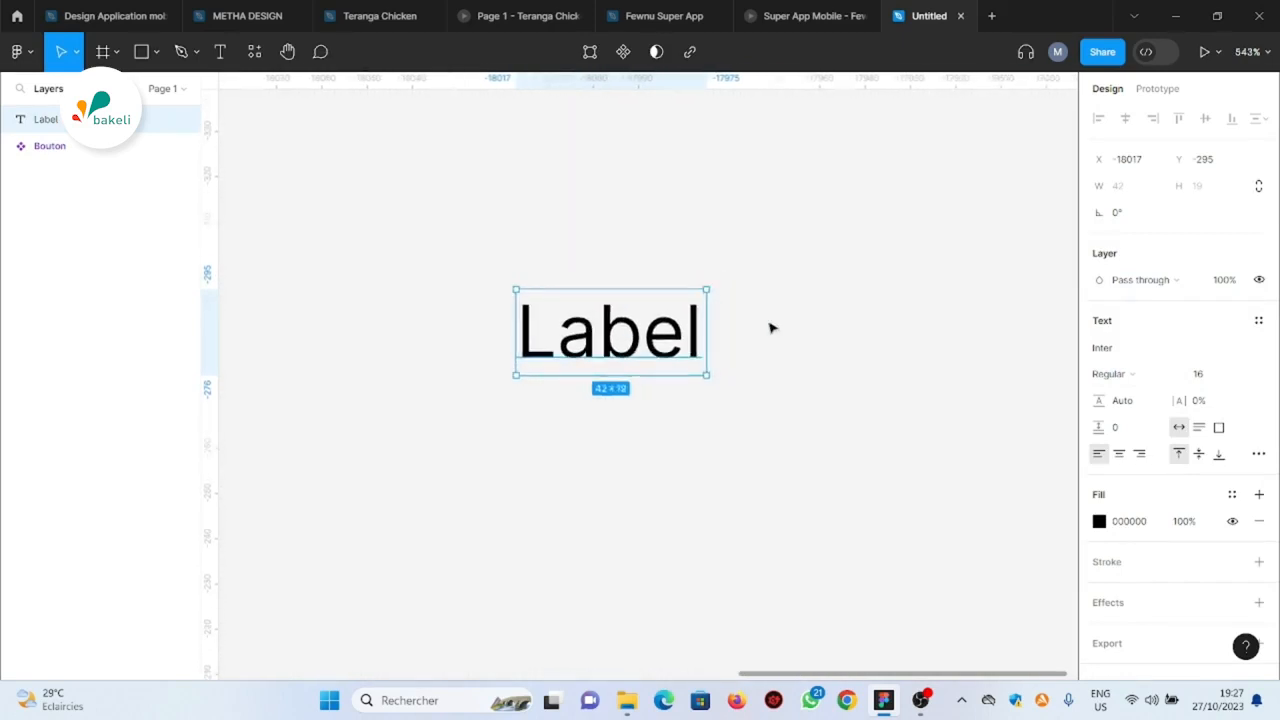
key("shift+a")
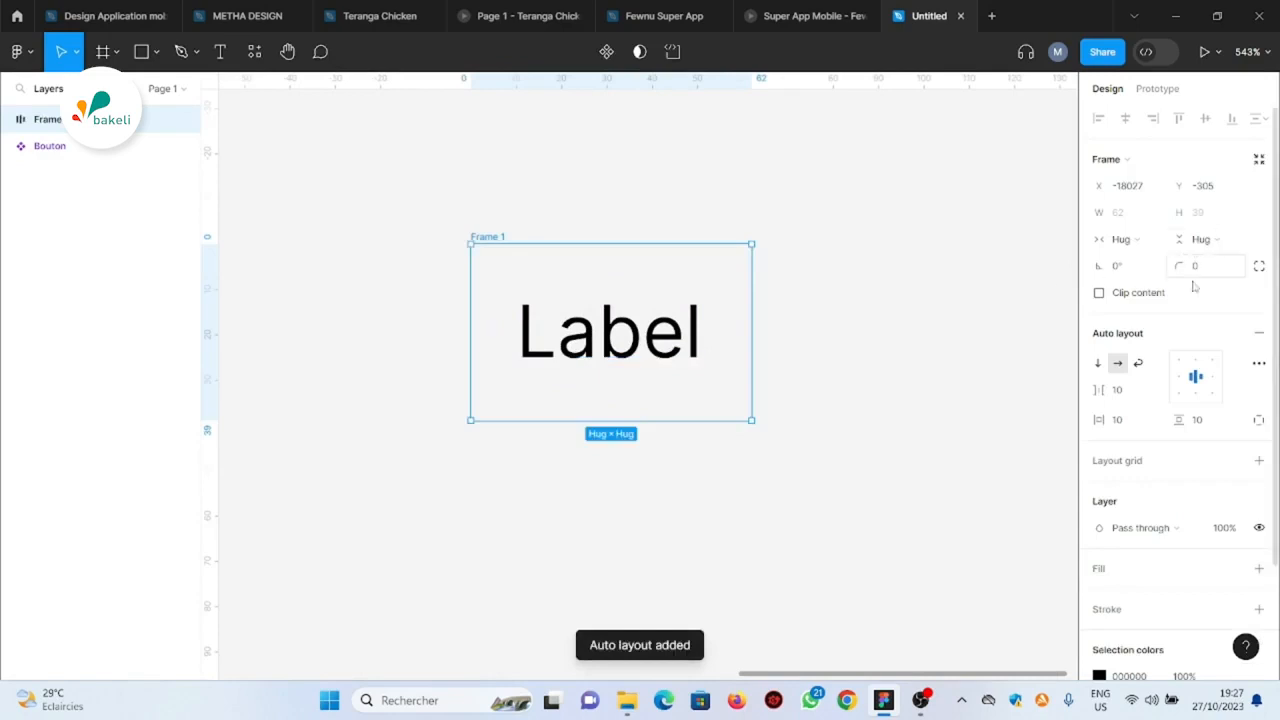
left_click(1199, 268)
type("4")
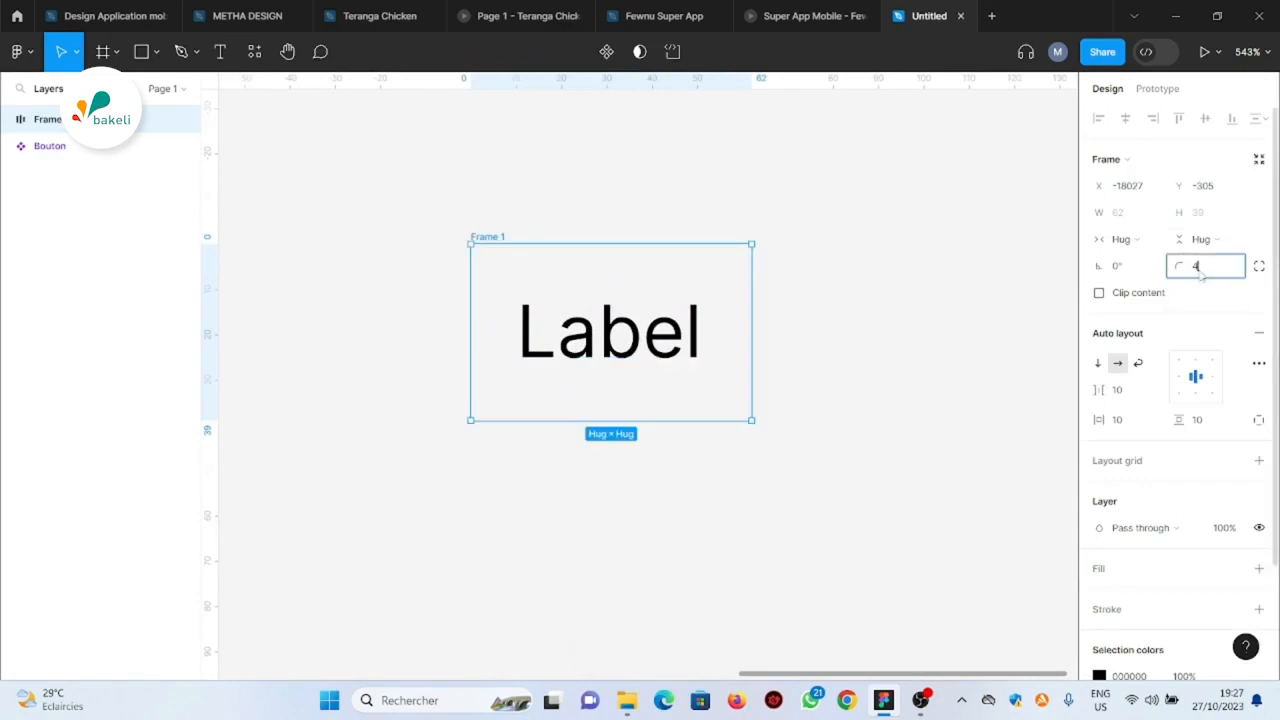
Set the Label frame's vertical padding to 8 and horizontal padding to 16, and add a white FFFFFF fill
left_click(1203, 422)
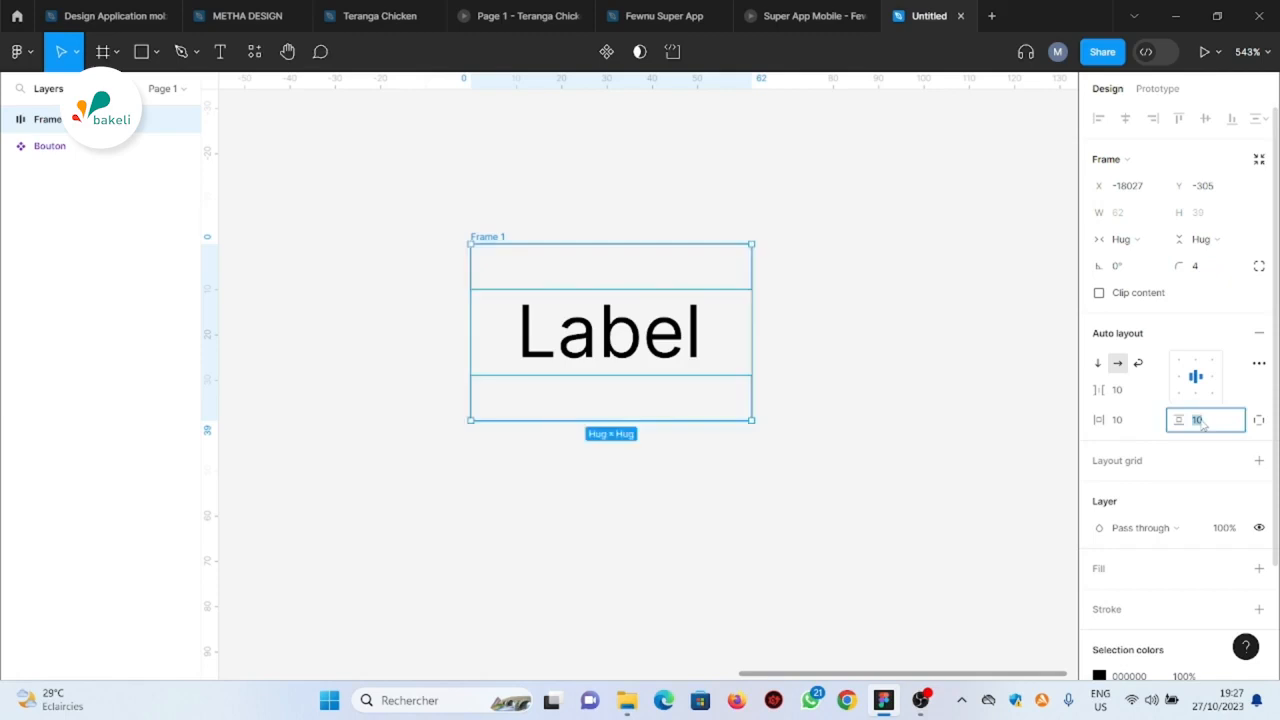
type("8")
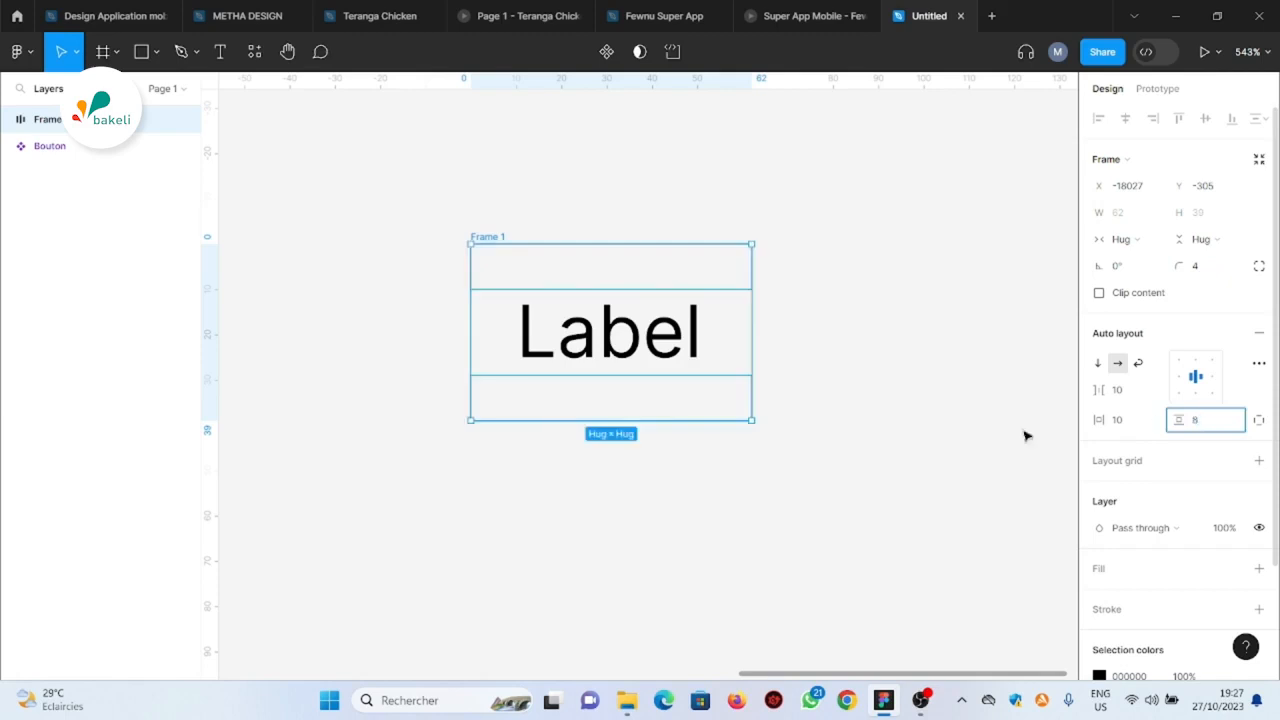
left_click(1130, 422)
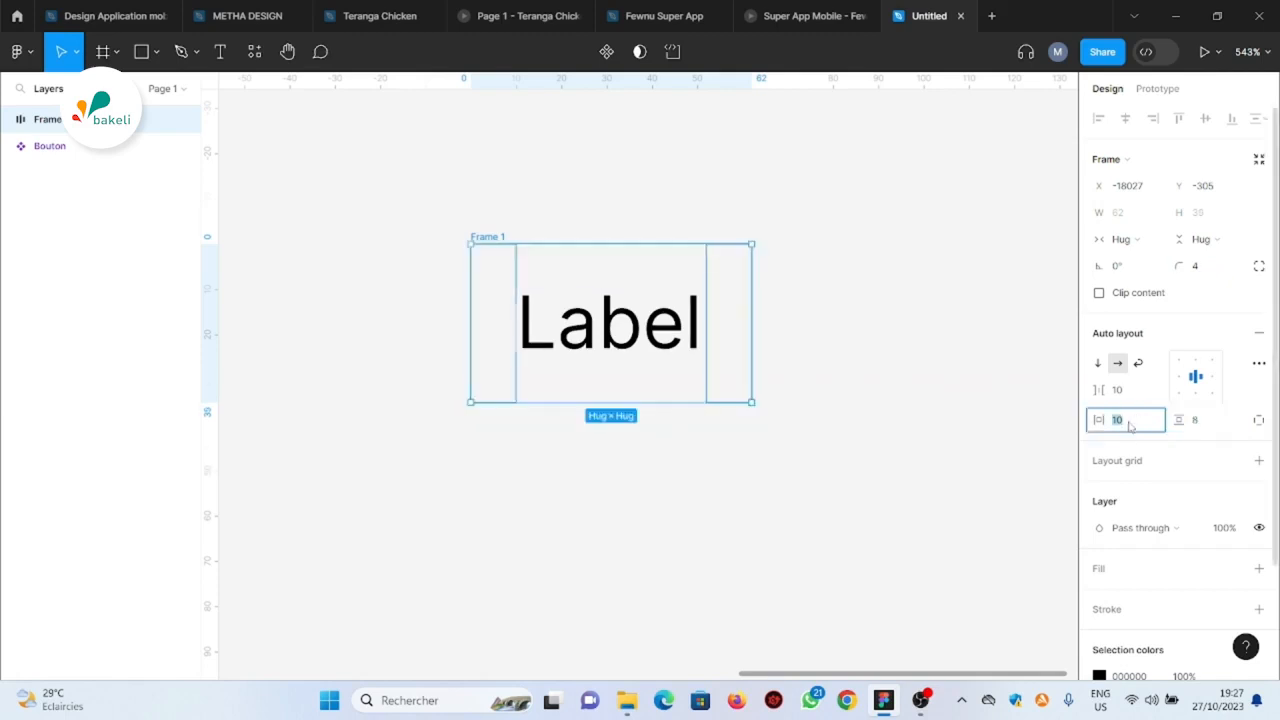
type("16")
scroll(1130, 425, "down", 3)
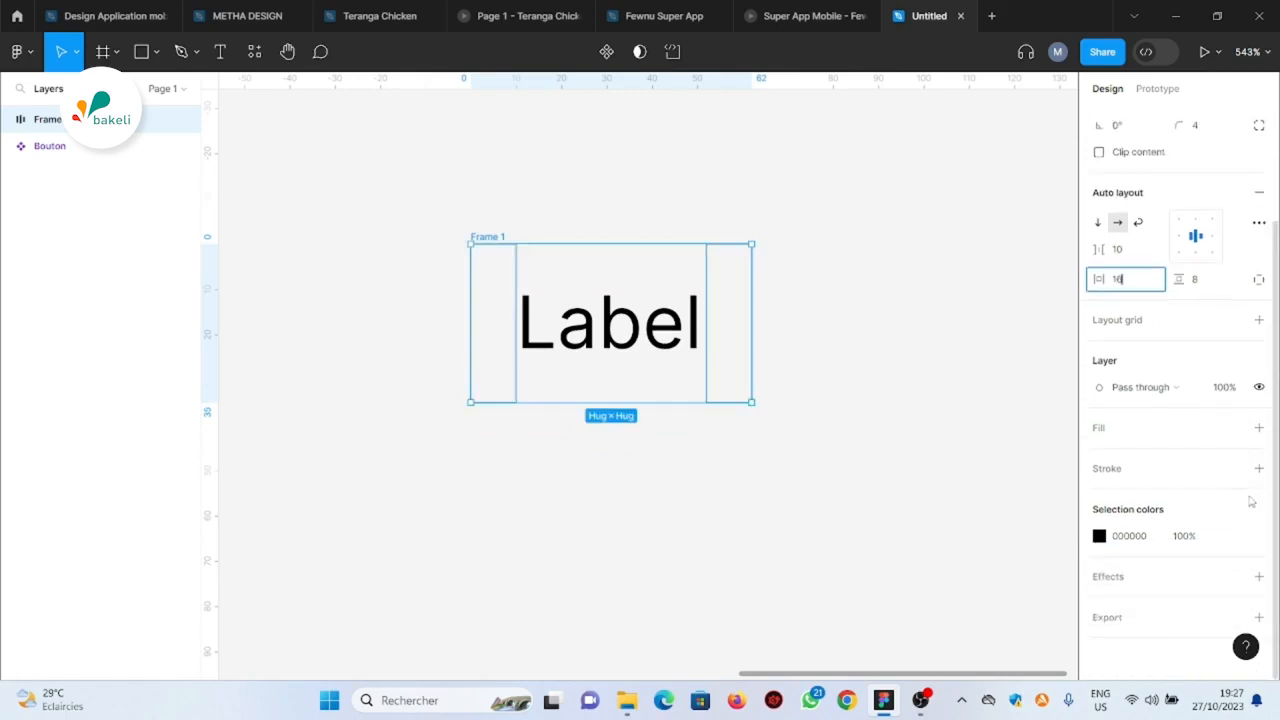
left_click(1259, 428)
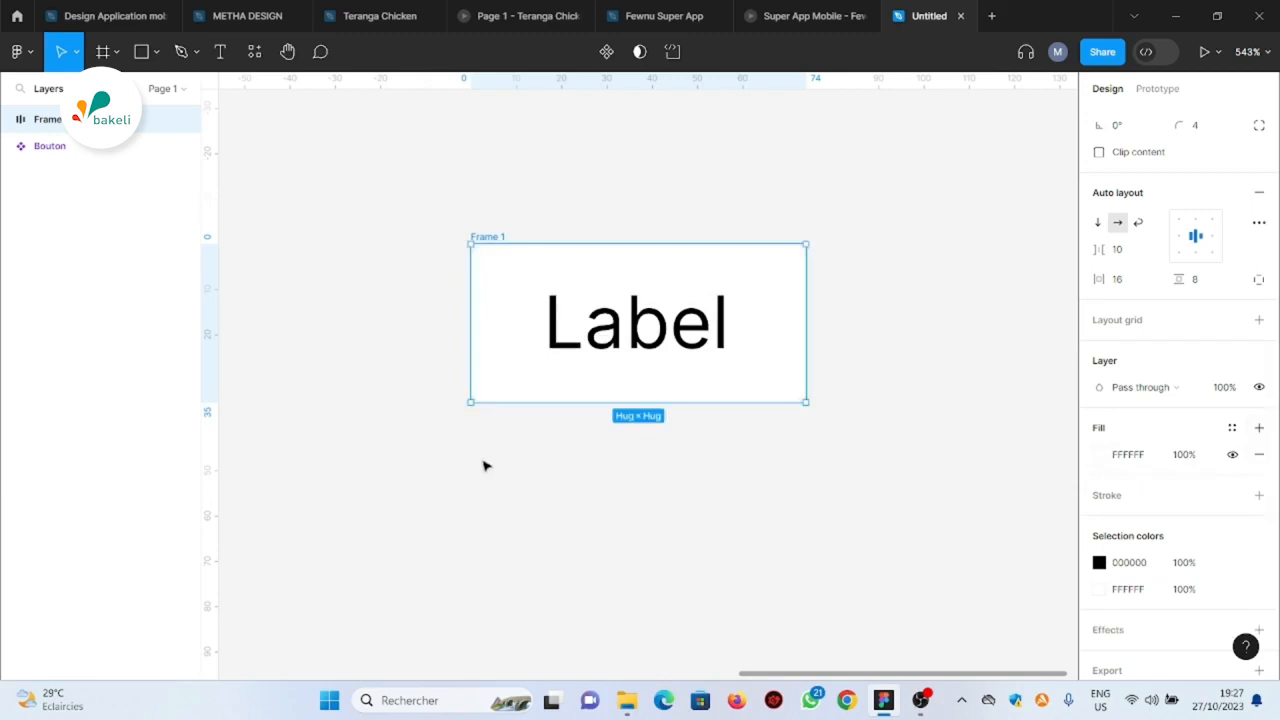
Duplicate the white Label frame and place the copy directly below the original, aligned with it
scroll(734, 370, "down", 5)
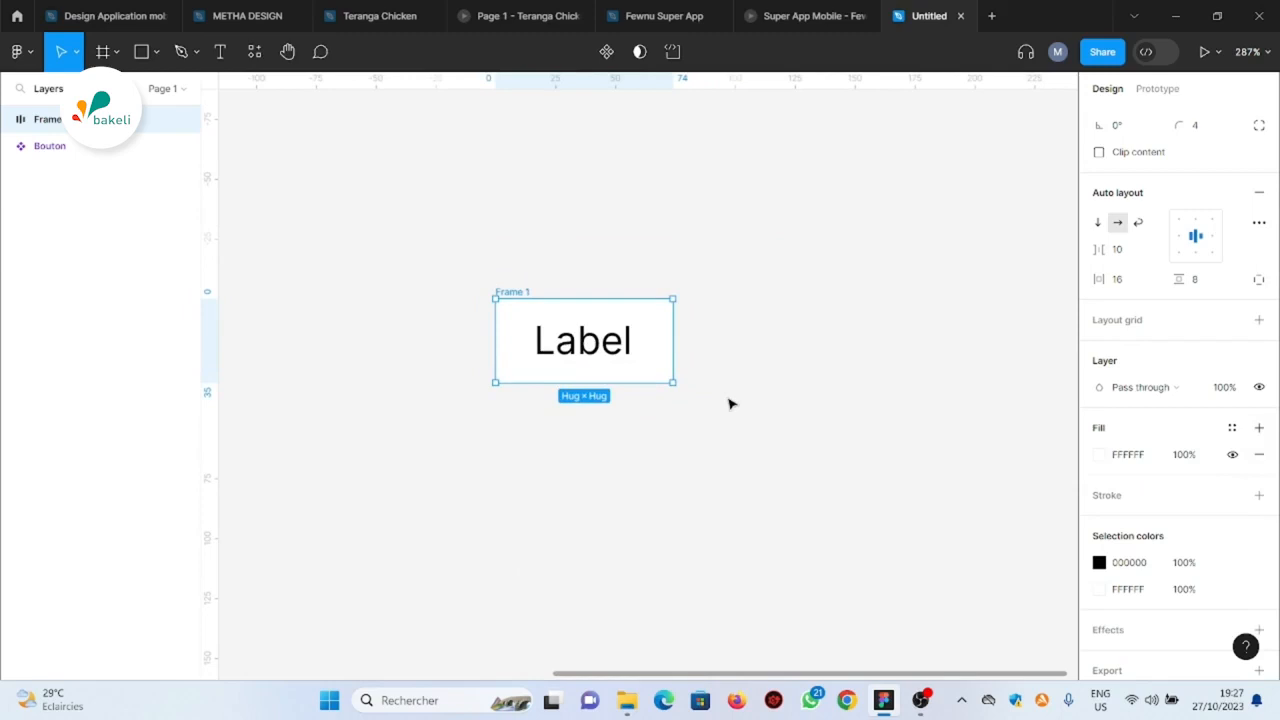
key("ctrl+d")
scroll(883, 322, "down", 1)
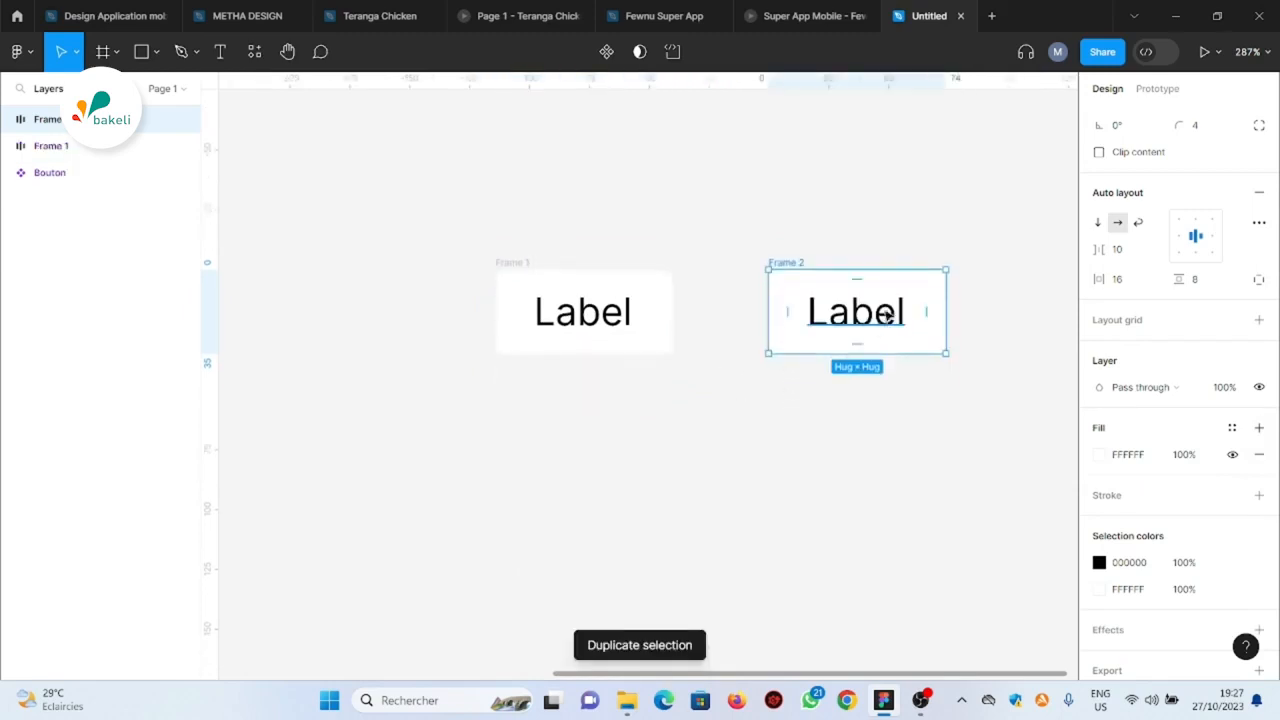
left_click_drag(885, 316, 614, 455)
scroll(786, 374, "down", 2)
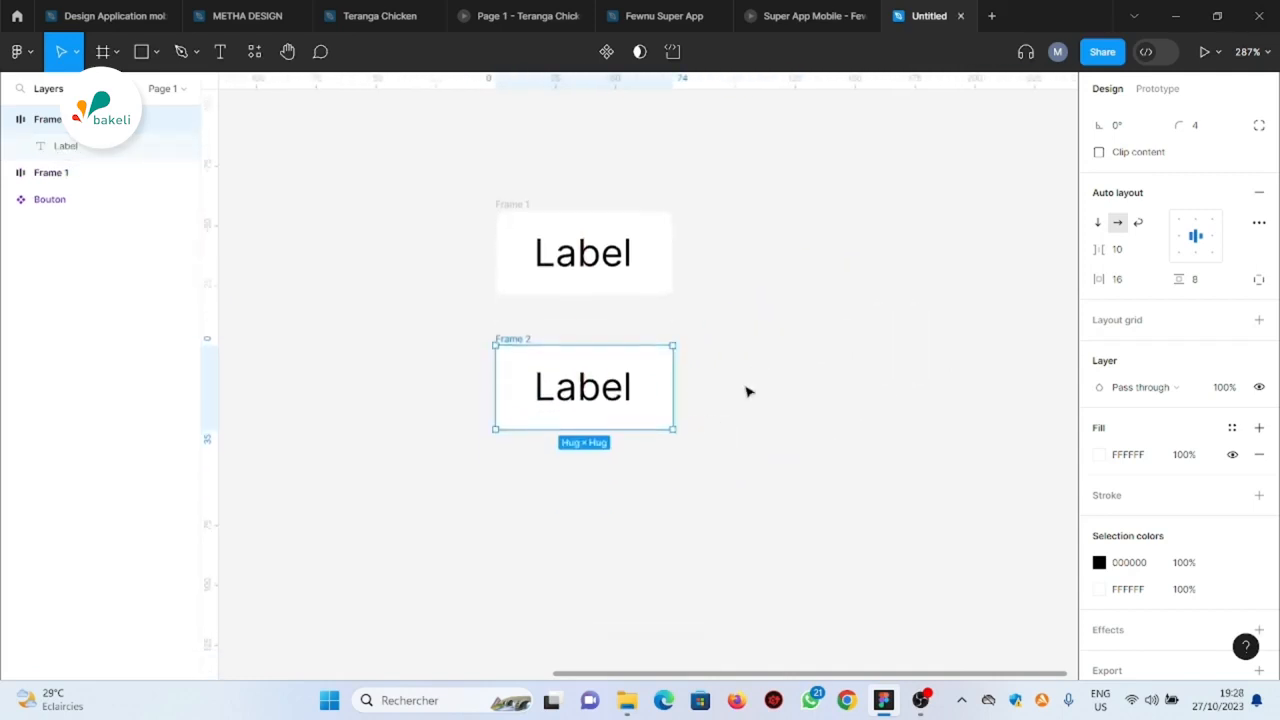
Change the fill of the duplicated Label frame to purple 5500C2 at 50% opacity
scroll(545, 383, "up", 3)
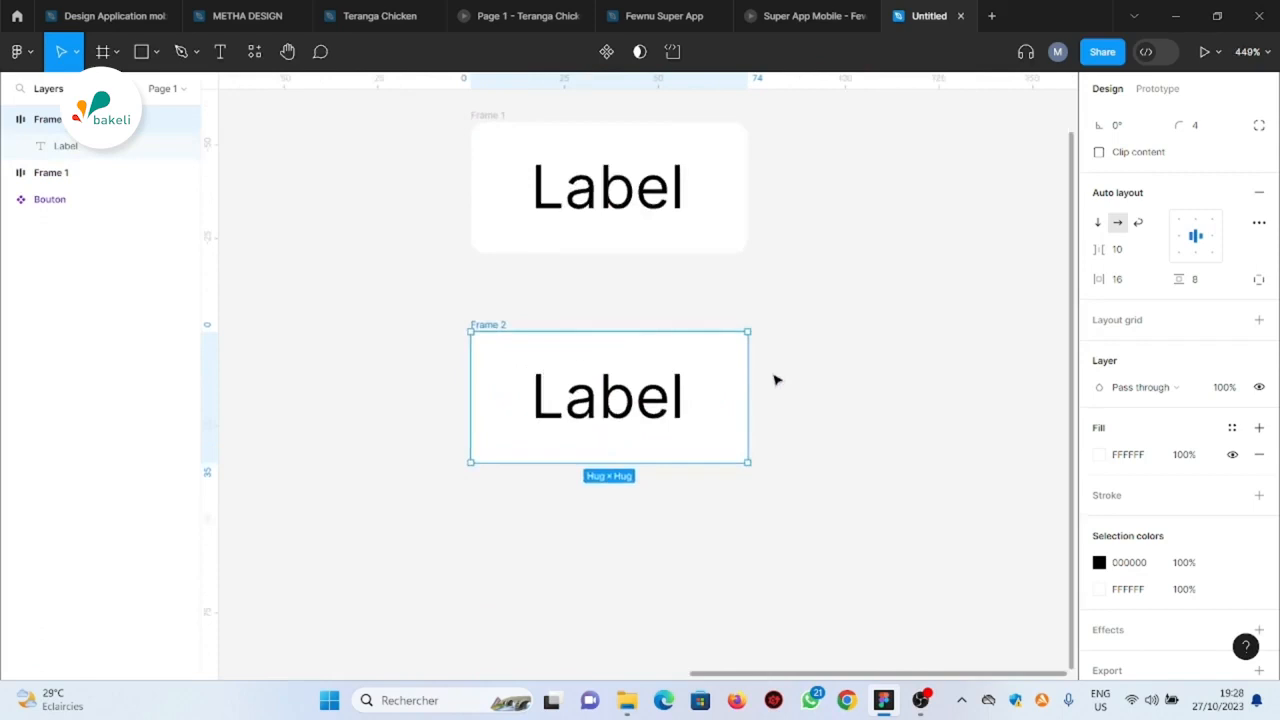
left_click(1102, 455)
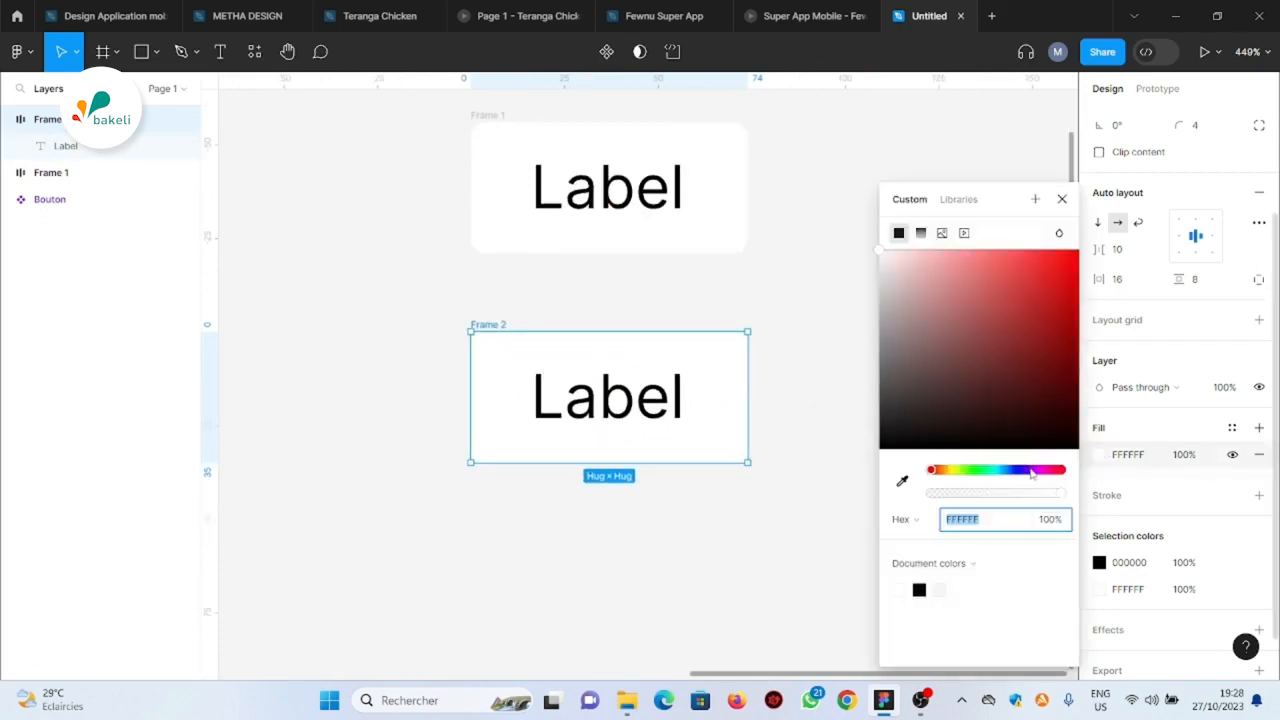
left_click(1027, 470)
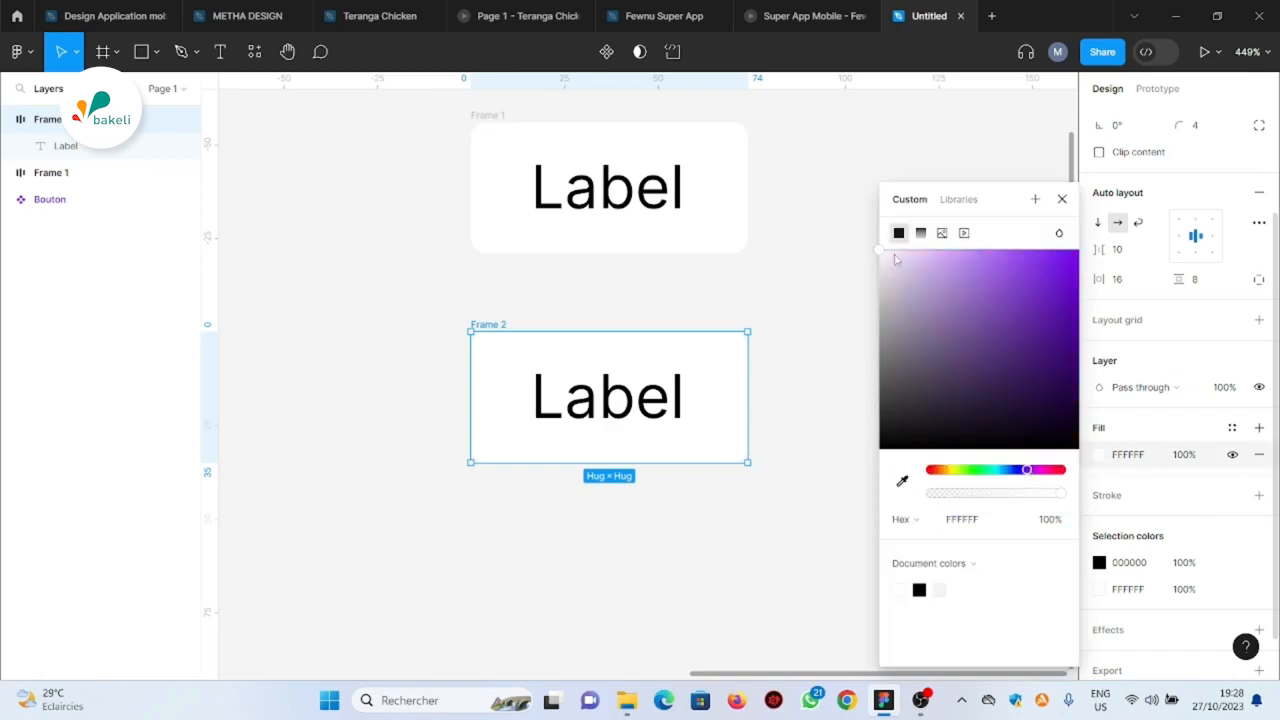
left_click_drag(895, 260, 1084, 301)
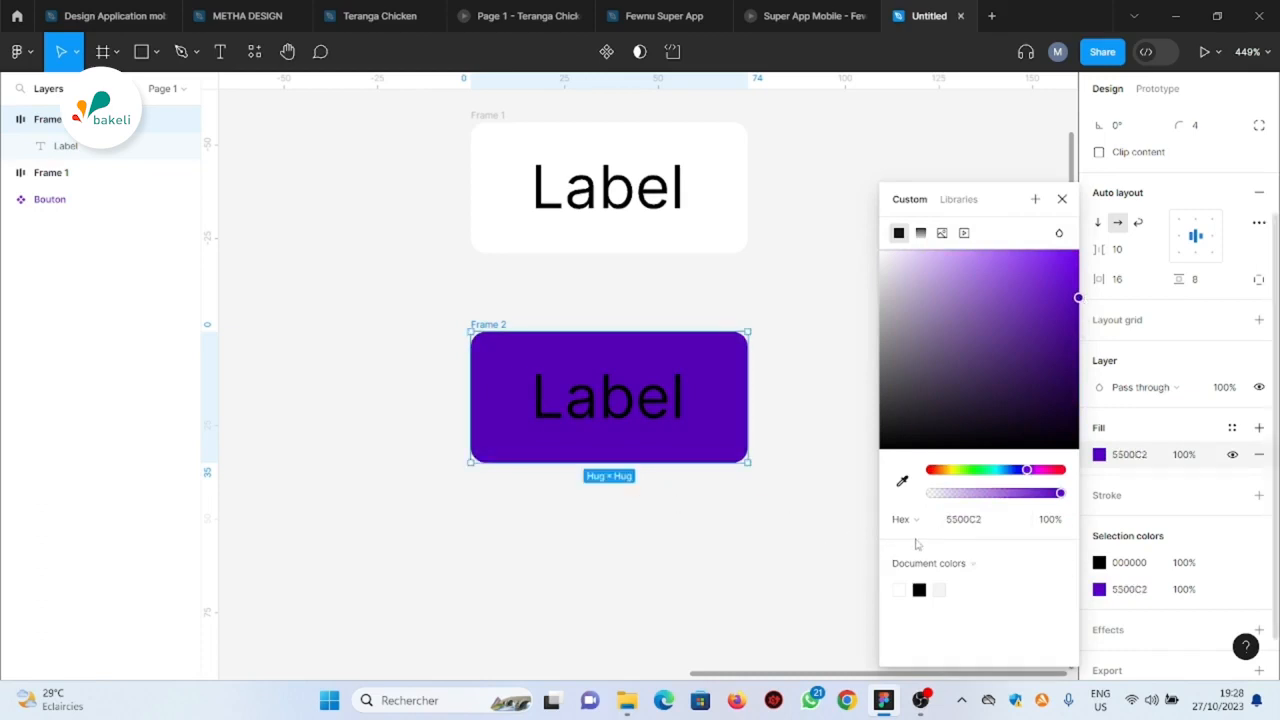
left_click(1052, 521)
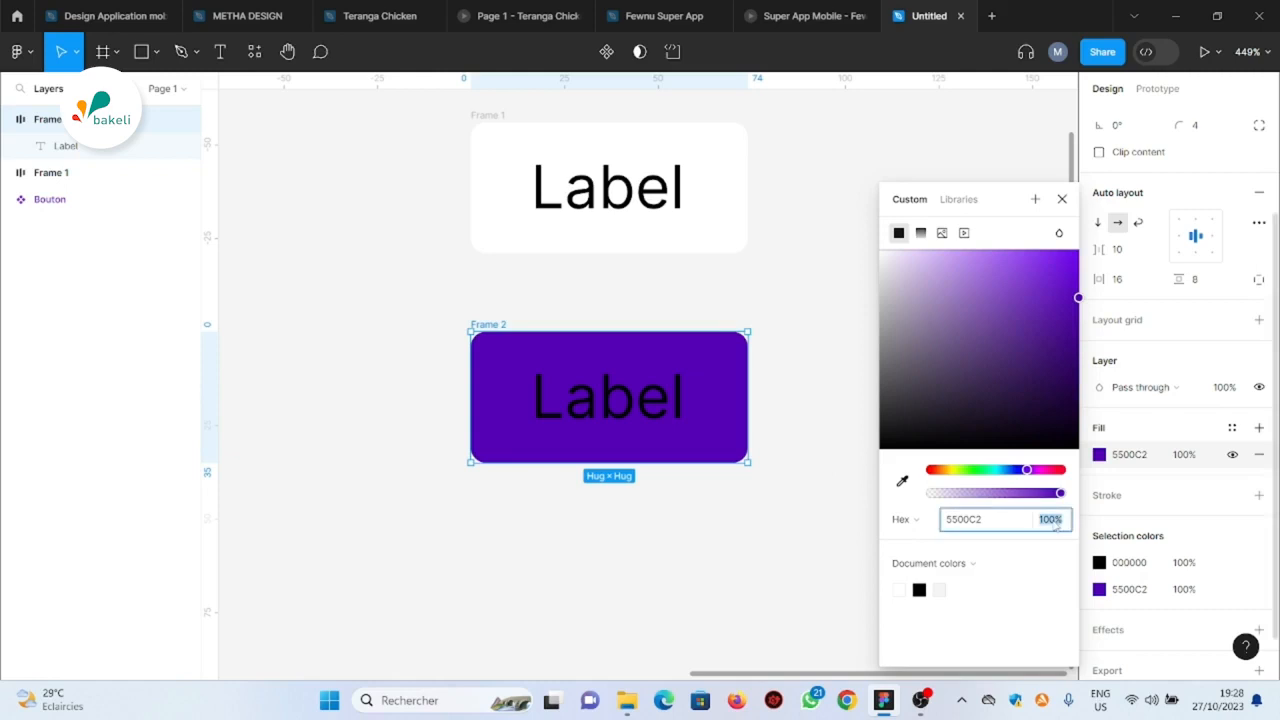
type("50")
left_click(1063, 200)
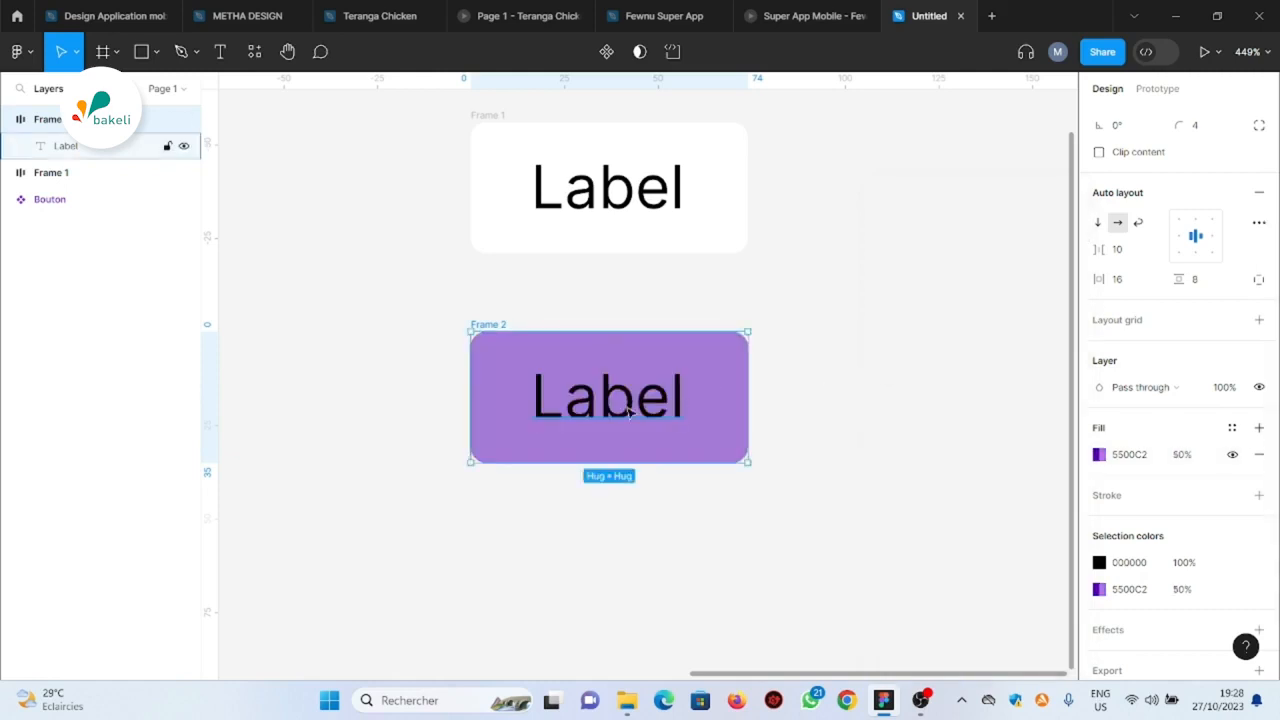
Change the fill of the Label text inside the purple frame to white FFFFFF
left_click(668, 400)
left_click(1099, 495)
type("FFFFFF")
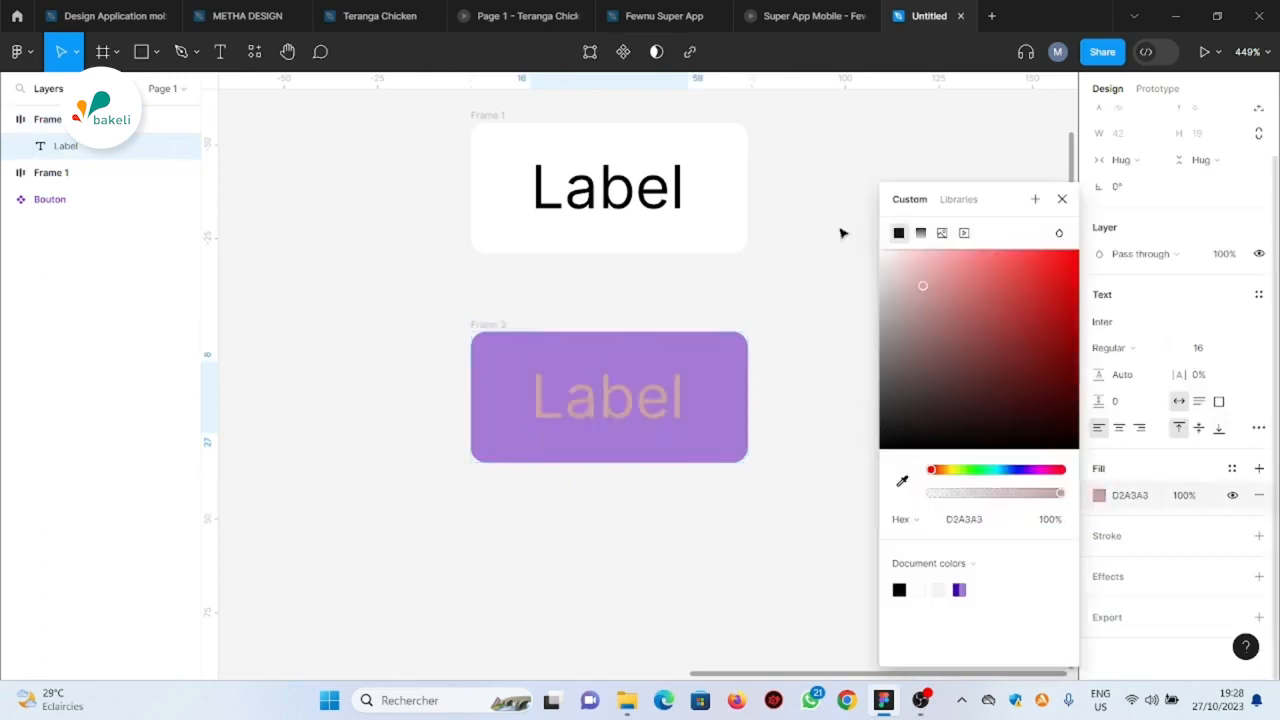
key("Return")
left_click(1062, 199)
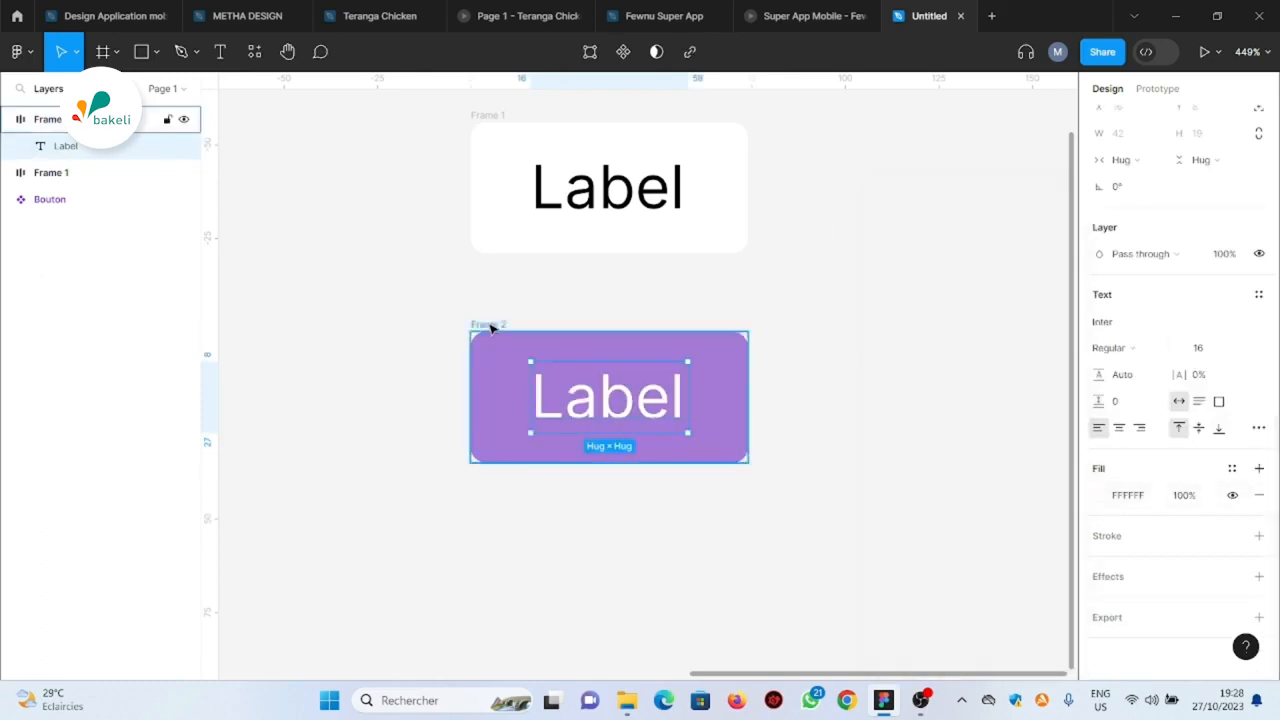
Duplicate the purple Label frame and place the copy directly below it, aligned with the other two
left_click(491, 326)
scroll(845, 310, "down", 5)
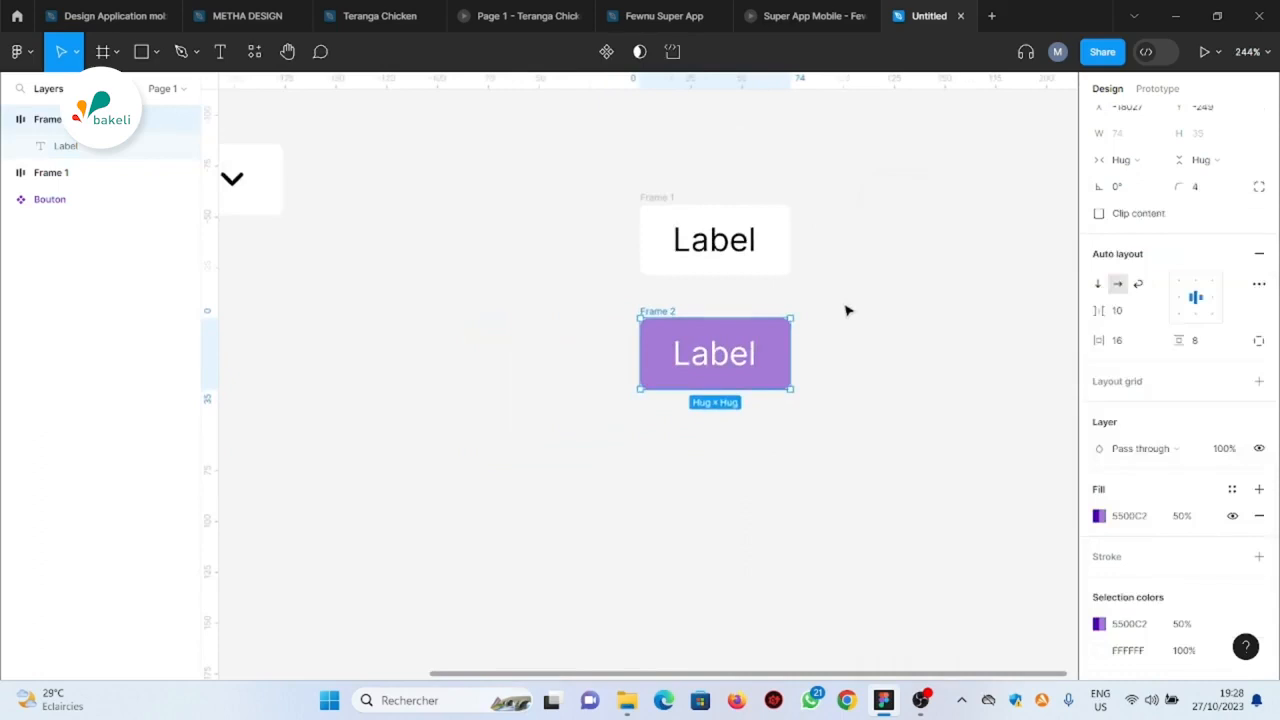
key("ctrl+d")
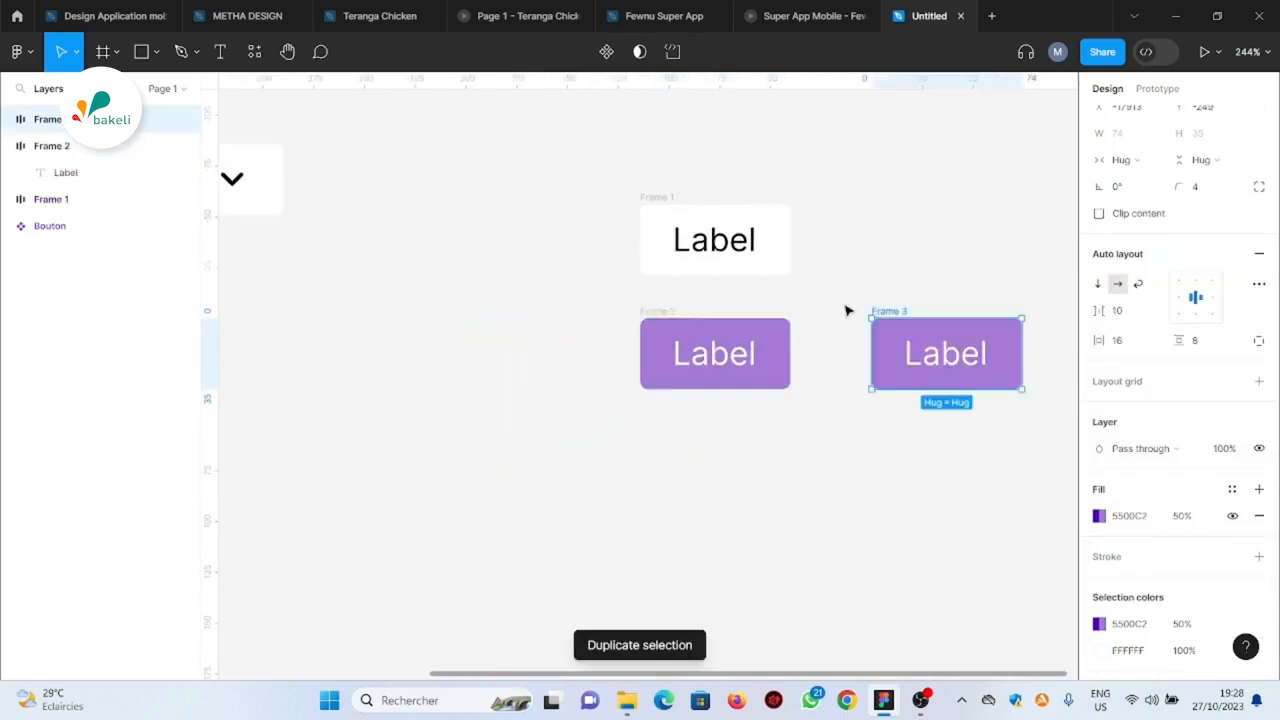
left_click_drag(921, 390, 737, 473)
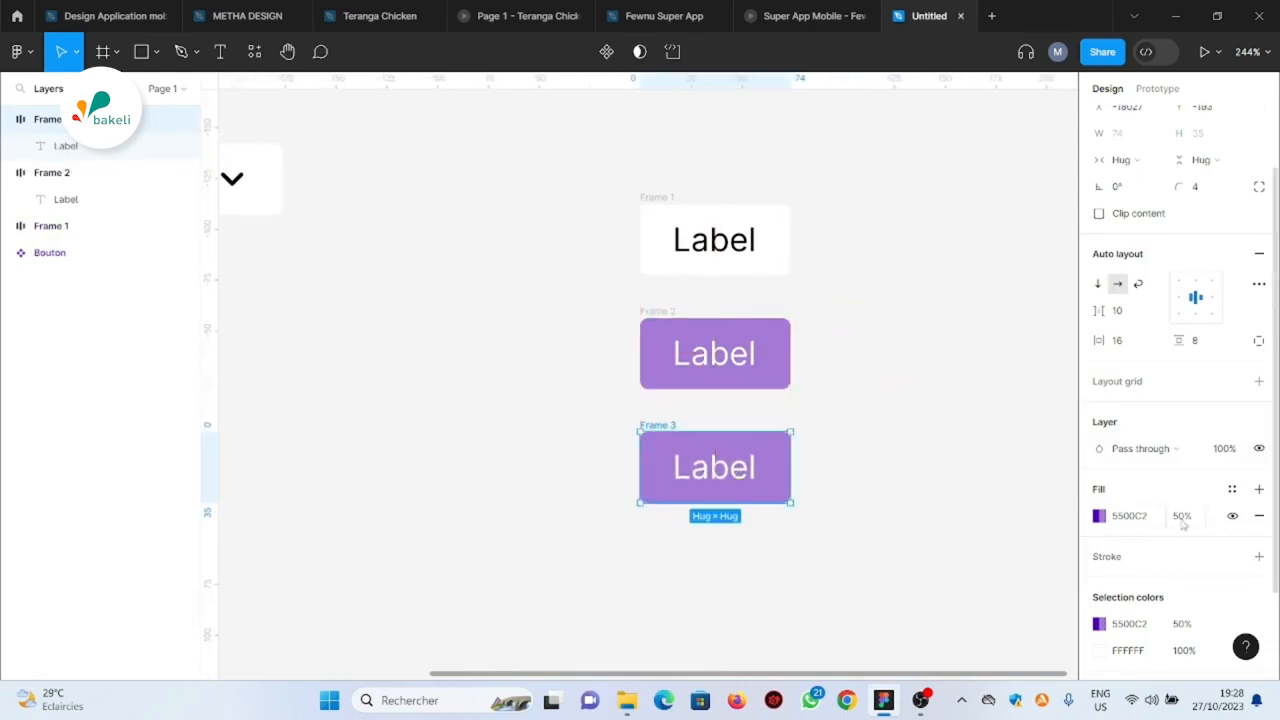
Set the fill opacity of the lowest purple Label frame to 100%
left_click(1183, 518)
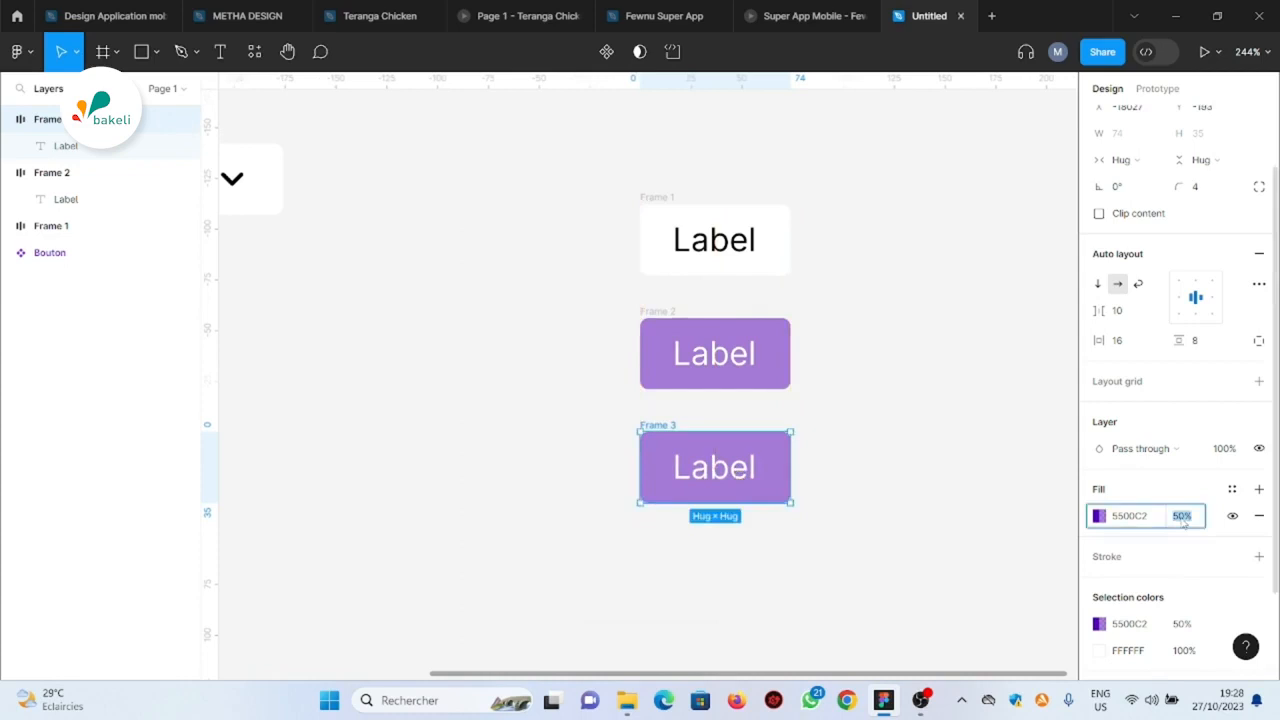
type("100")
key("Return")
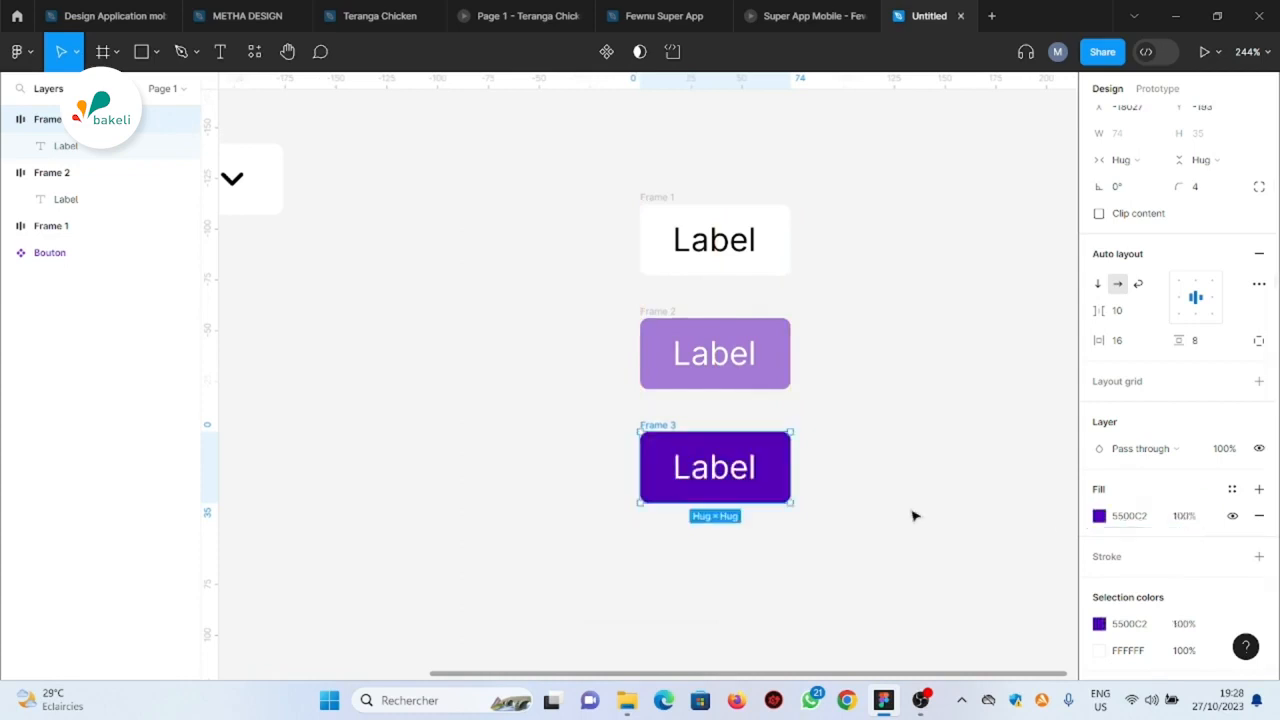
Combine the three stacked Label frames into a single component set
scroll(826, 374, "up", 3, "ctrl")
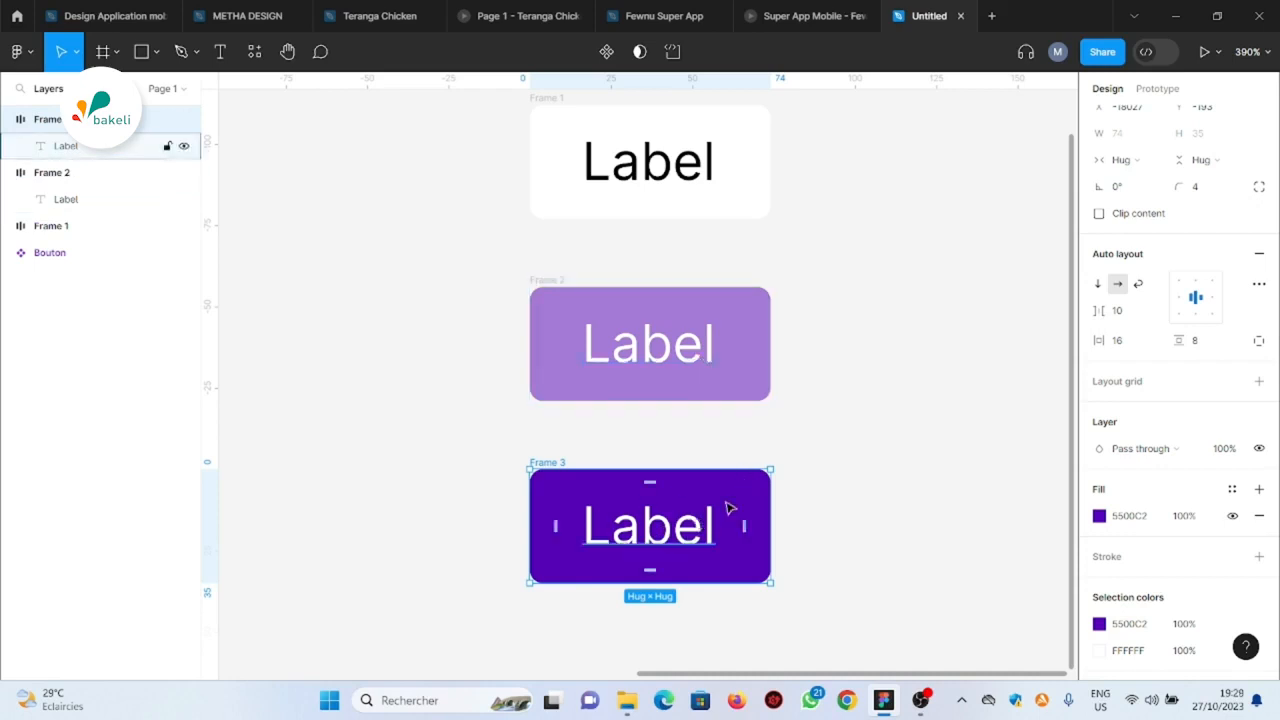
scroll(396, 440, "down", 2)
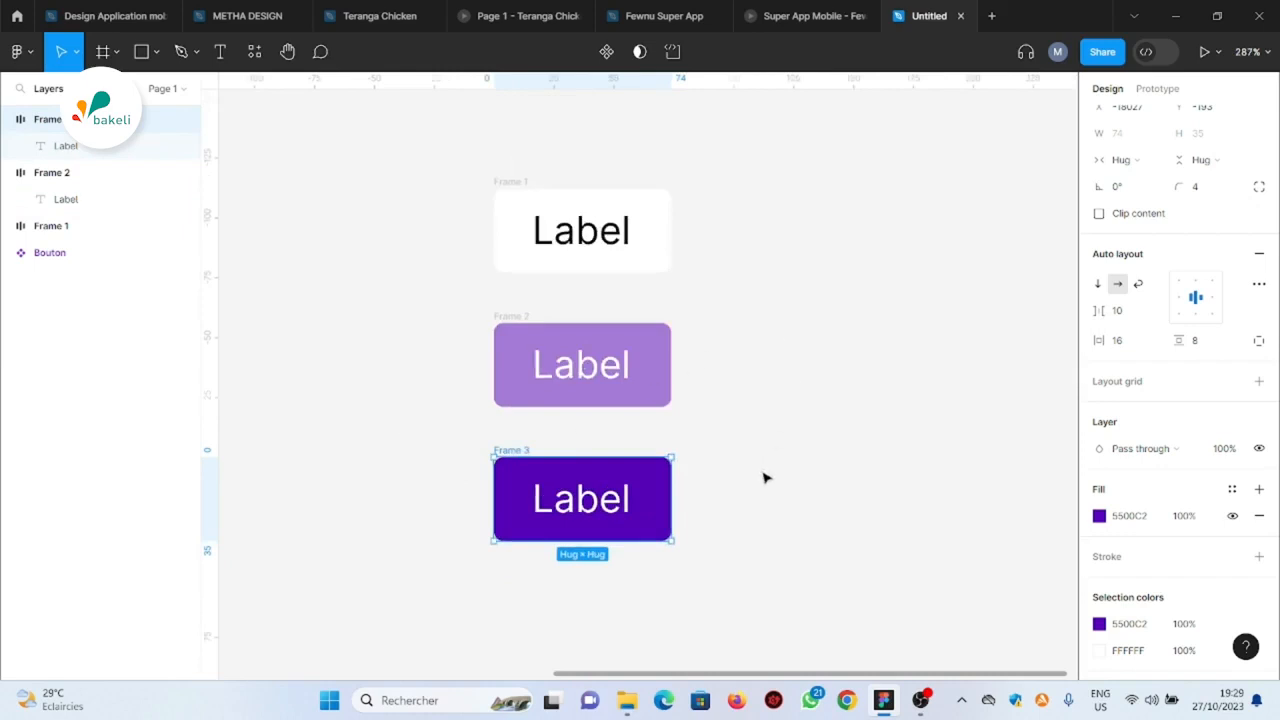
left_click_drag(731, 570, 433, 130)
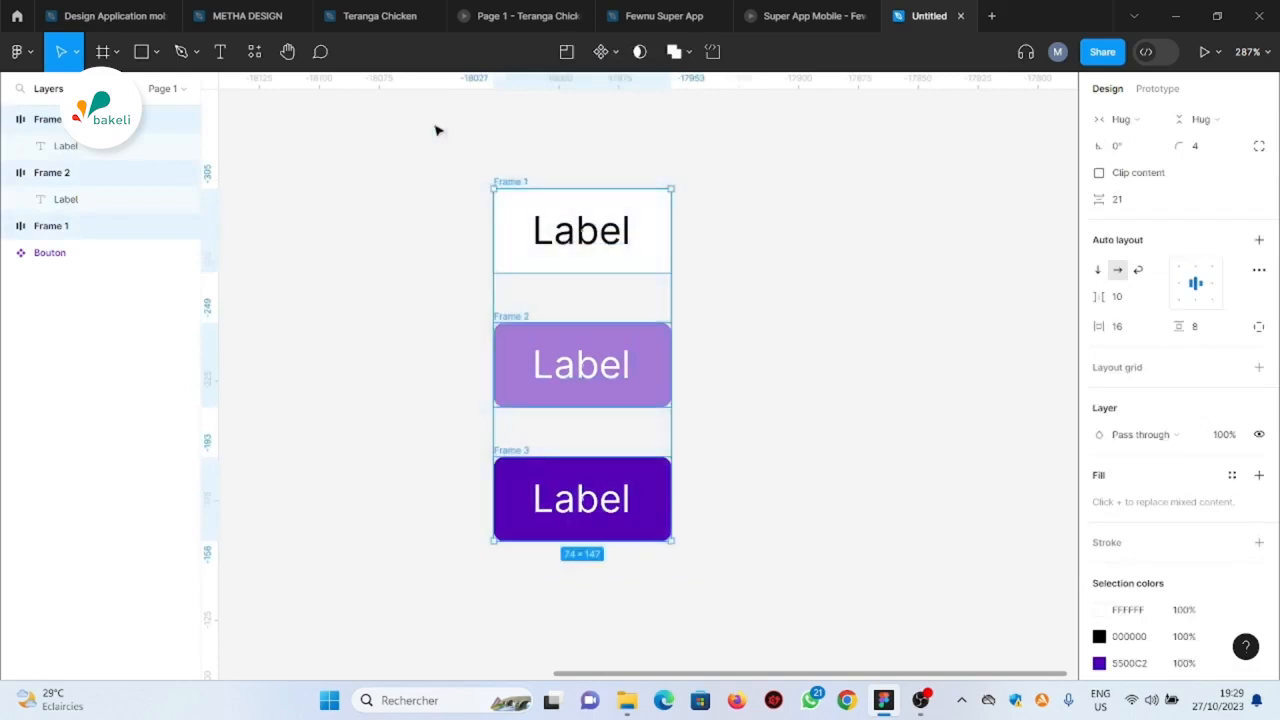
left_click(616, 55)
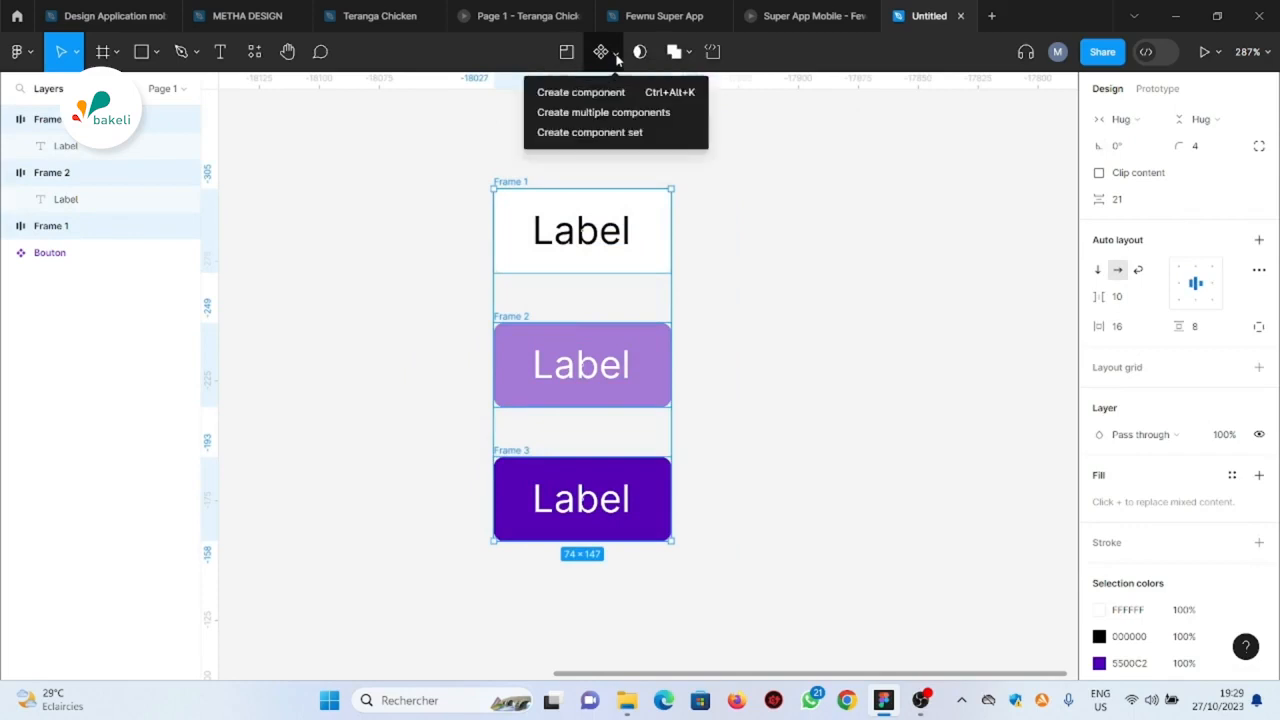
left_click(612, 141)
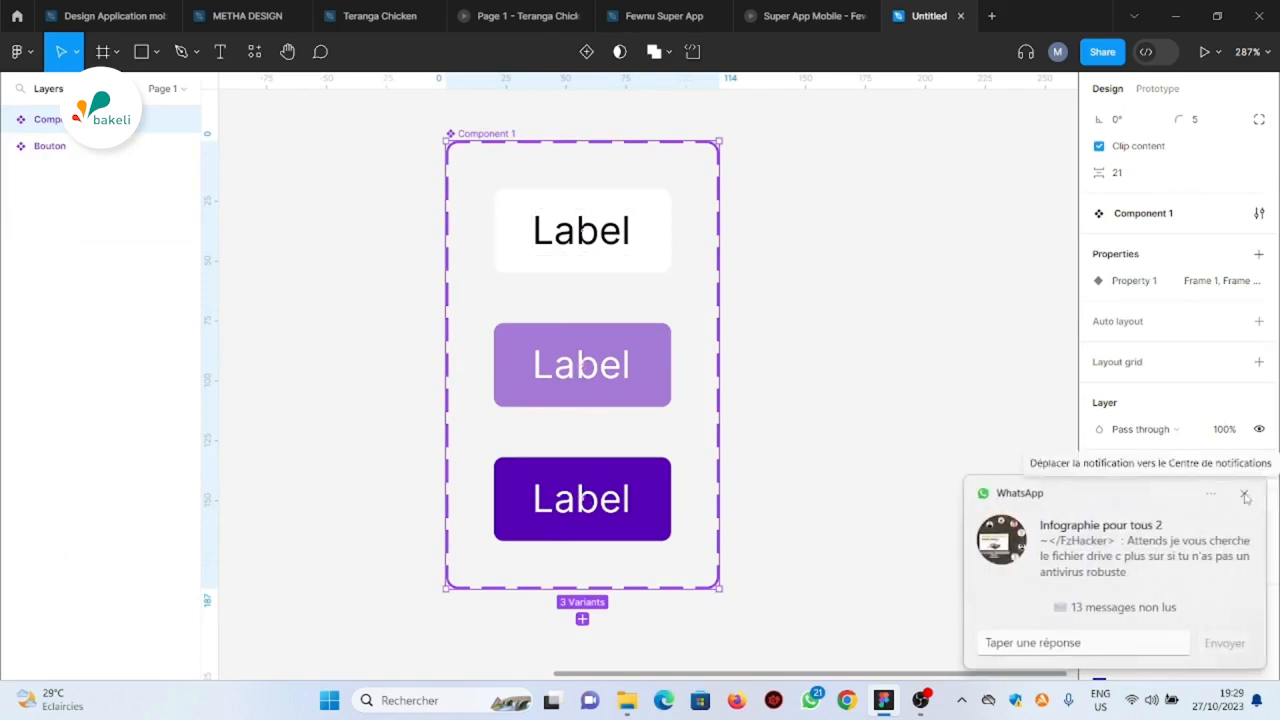
left_click(1245, 494)
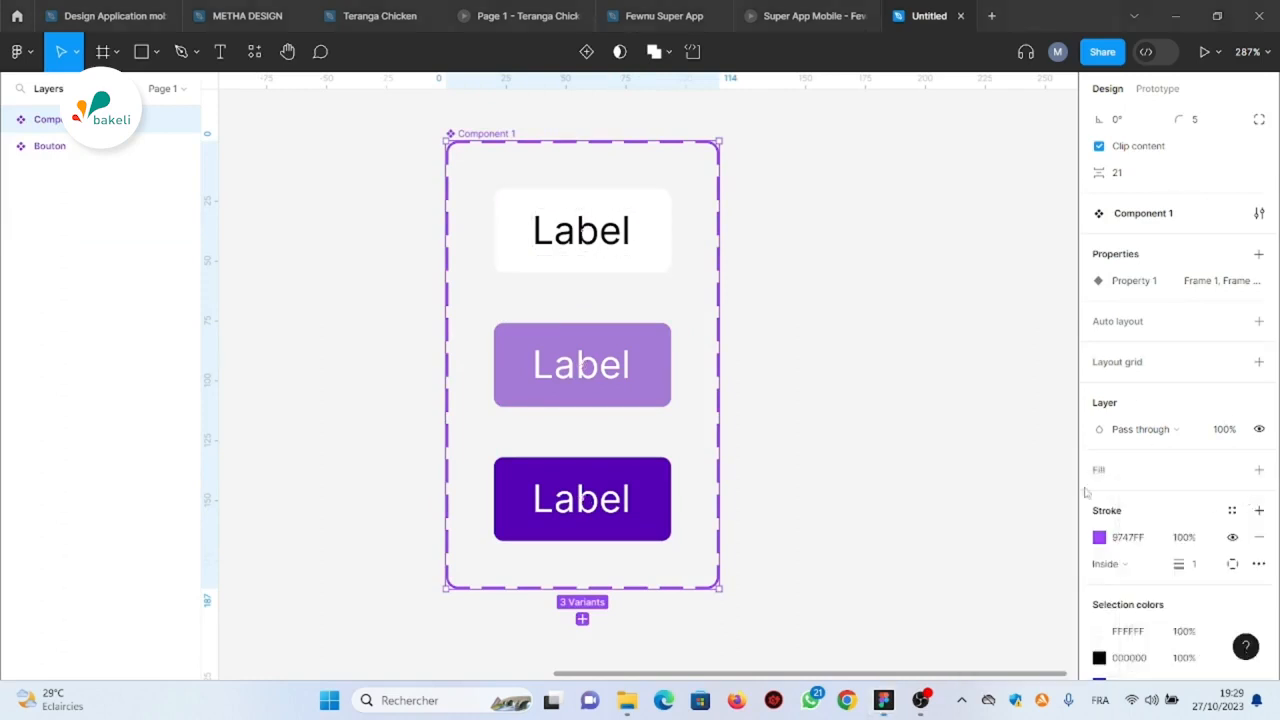
Add a prototype interaction from the white Label variant that changes to the light purple Frame 2 variant with the "While hovering" trigger
left_click(648, 225)
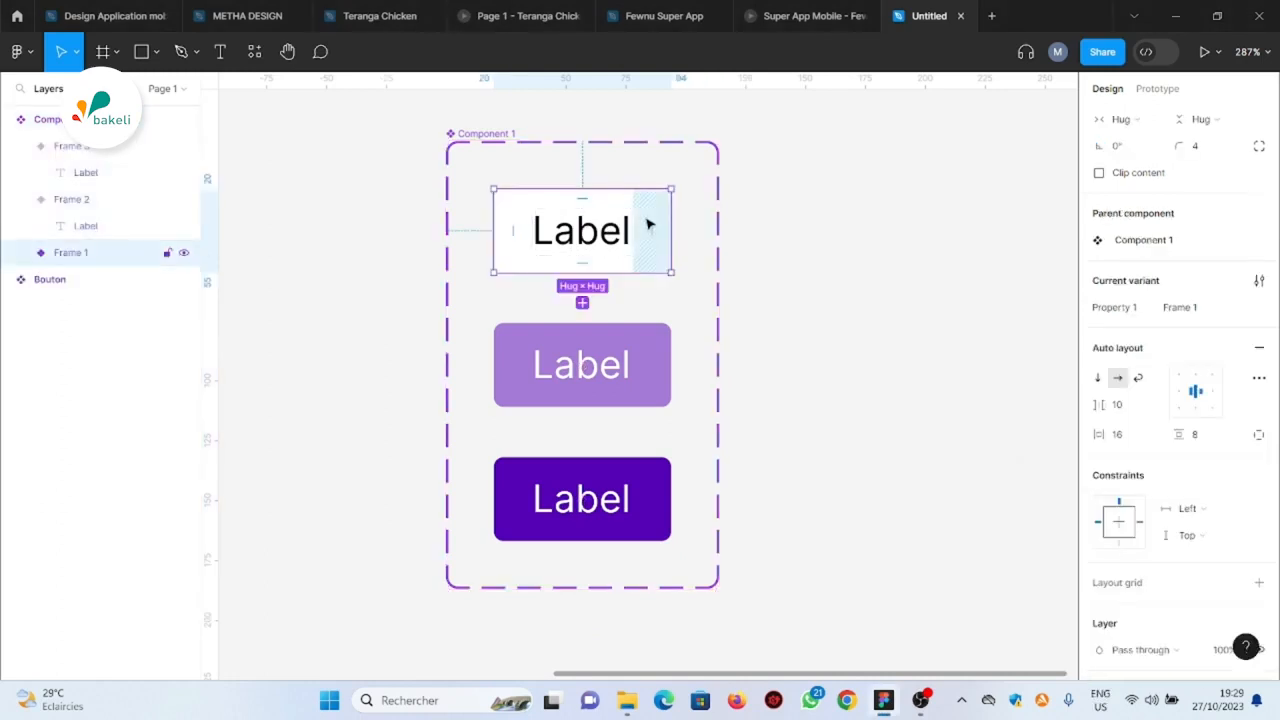
left_click(1159, 91)
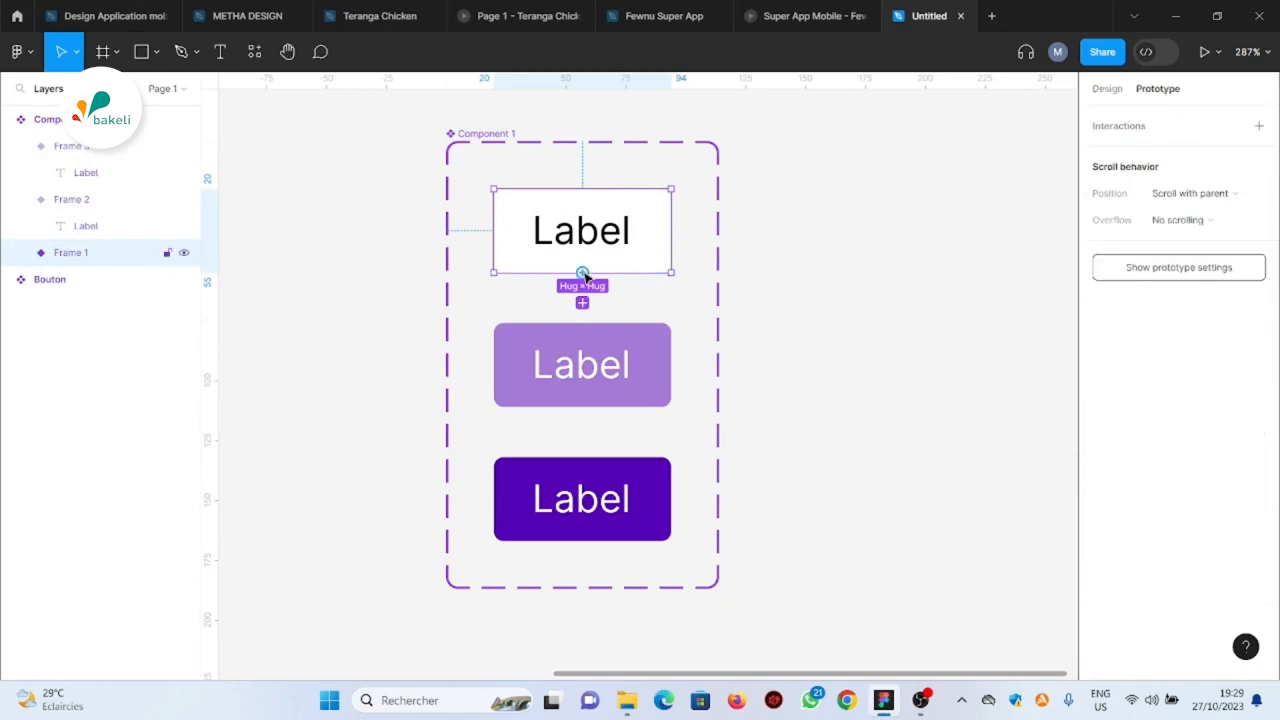
left_click_drag(583, 273, 585, 338)
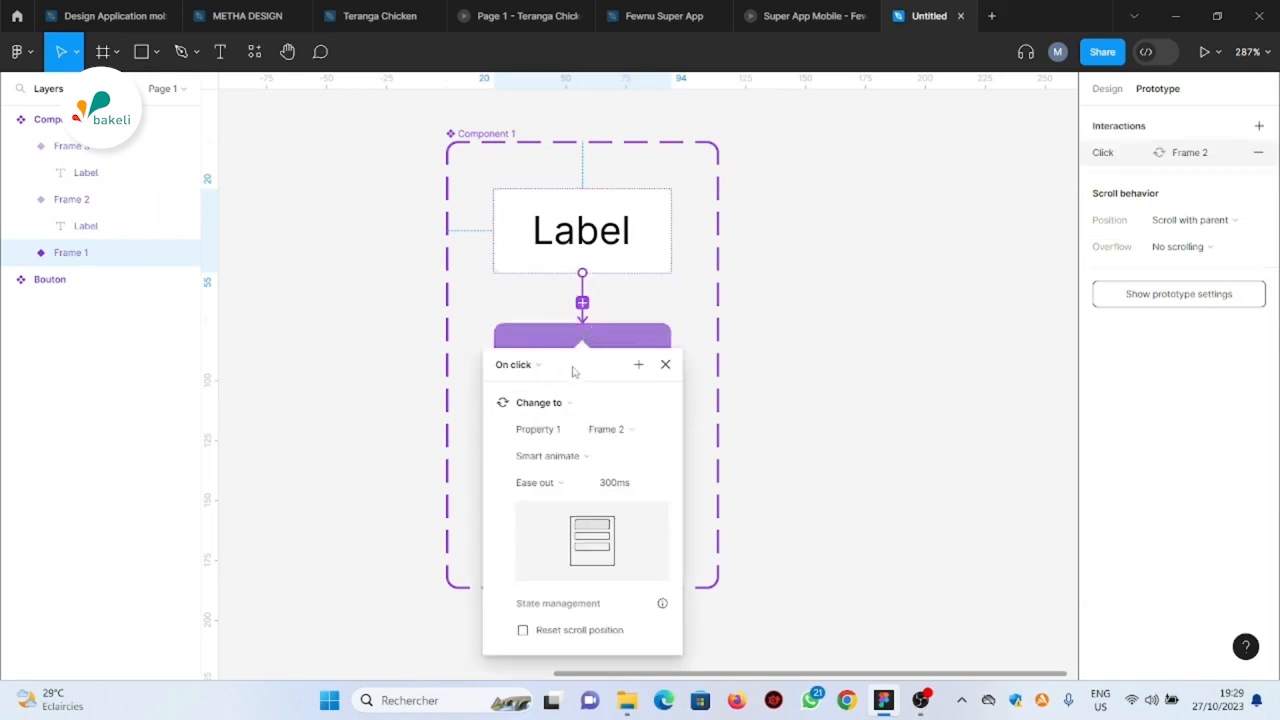
left_click(540, 365)
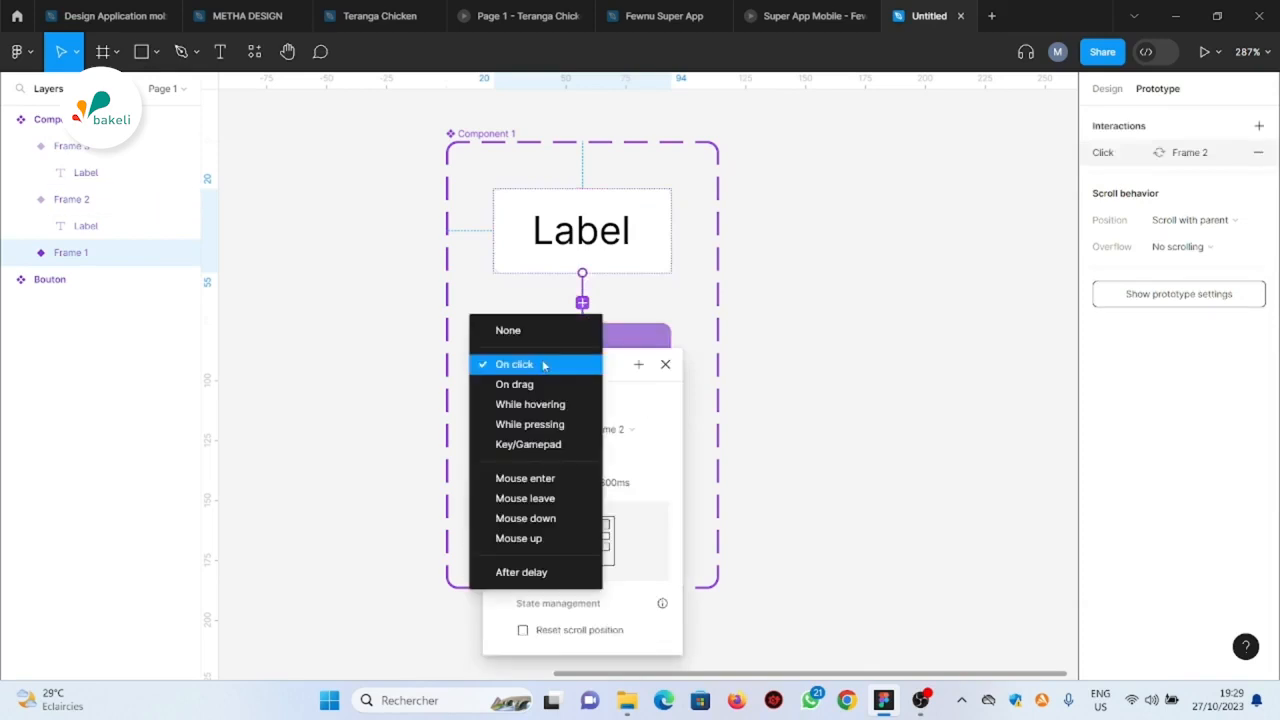
left_click(570, 407)
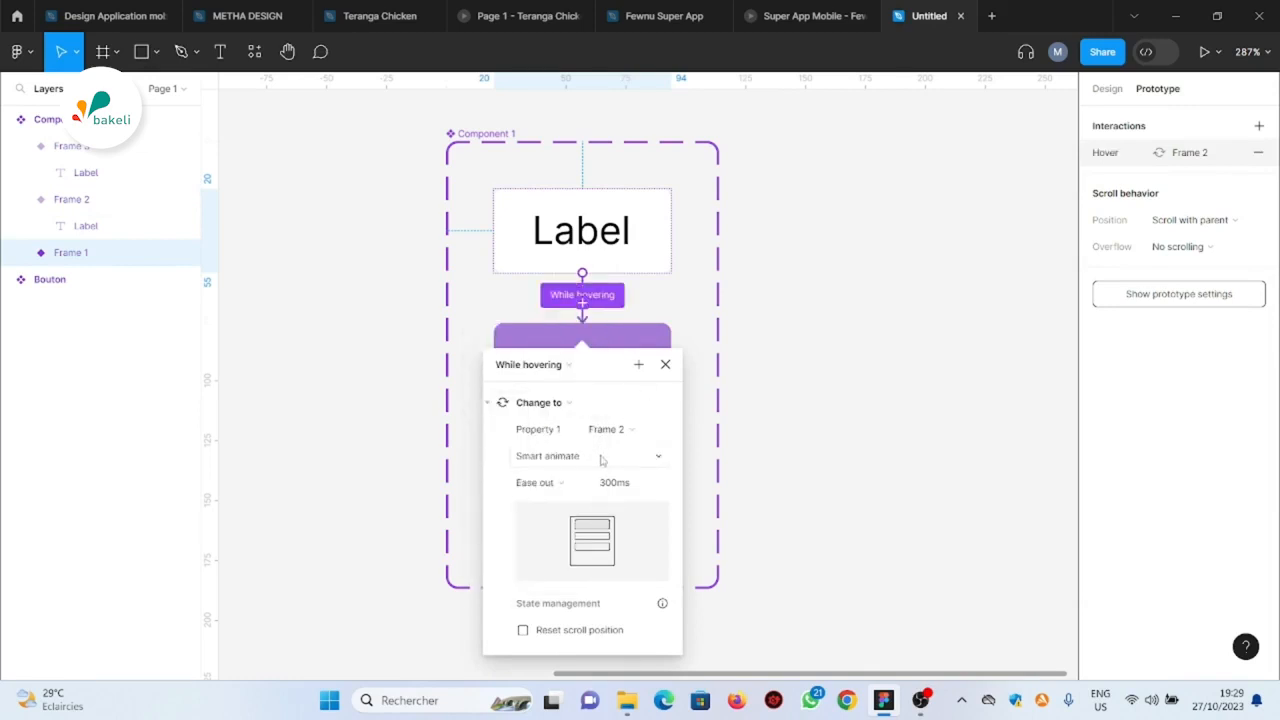
left_click(575, 407)
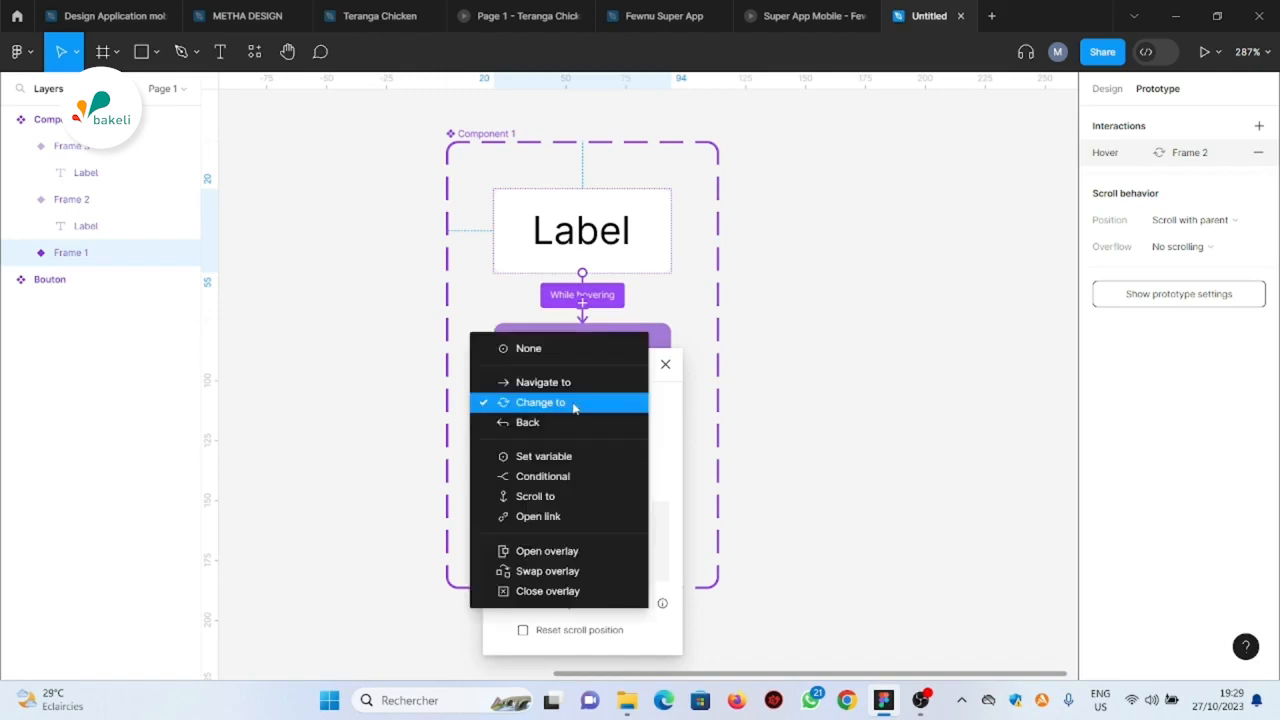
left_click(766, 377)
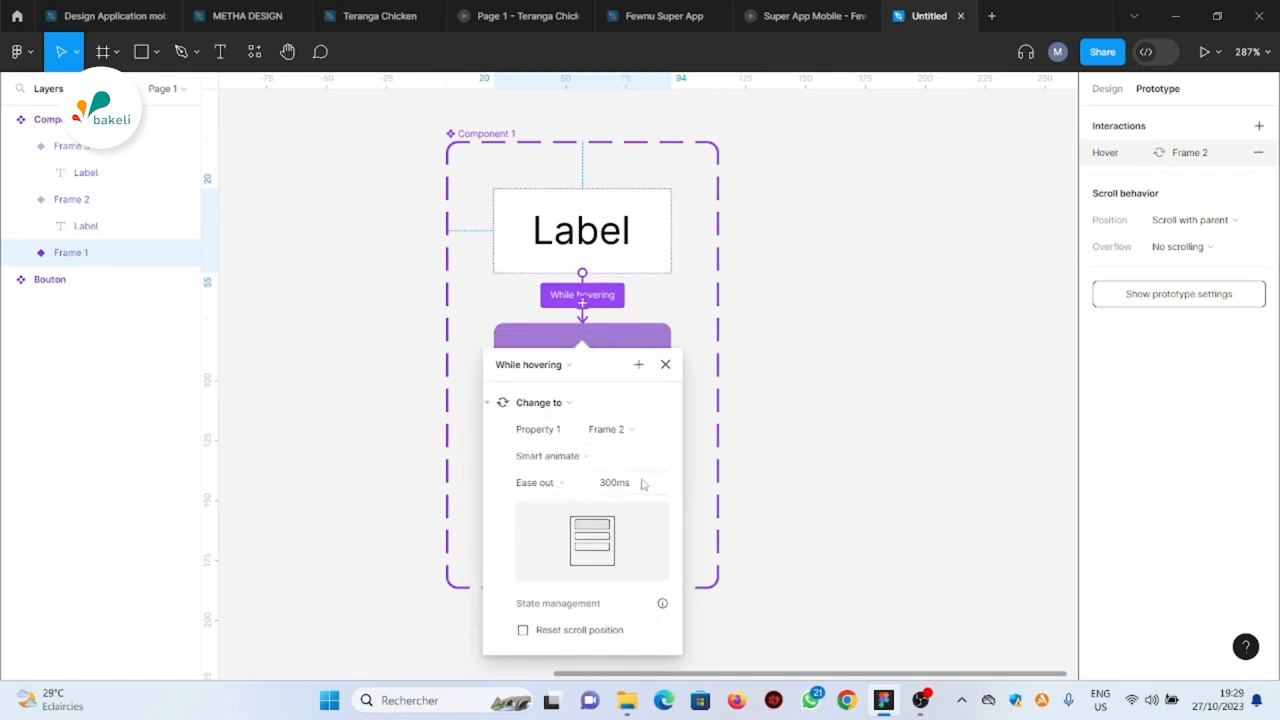
left_click(665, 364)
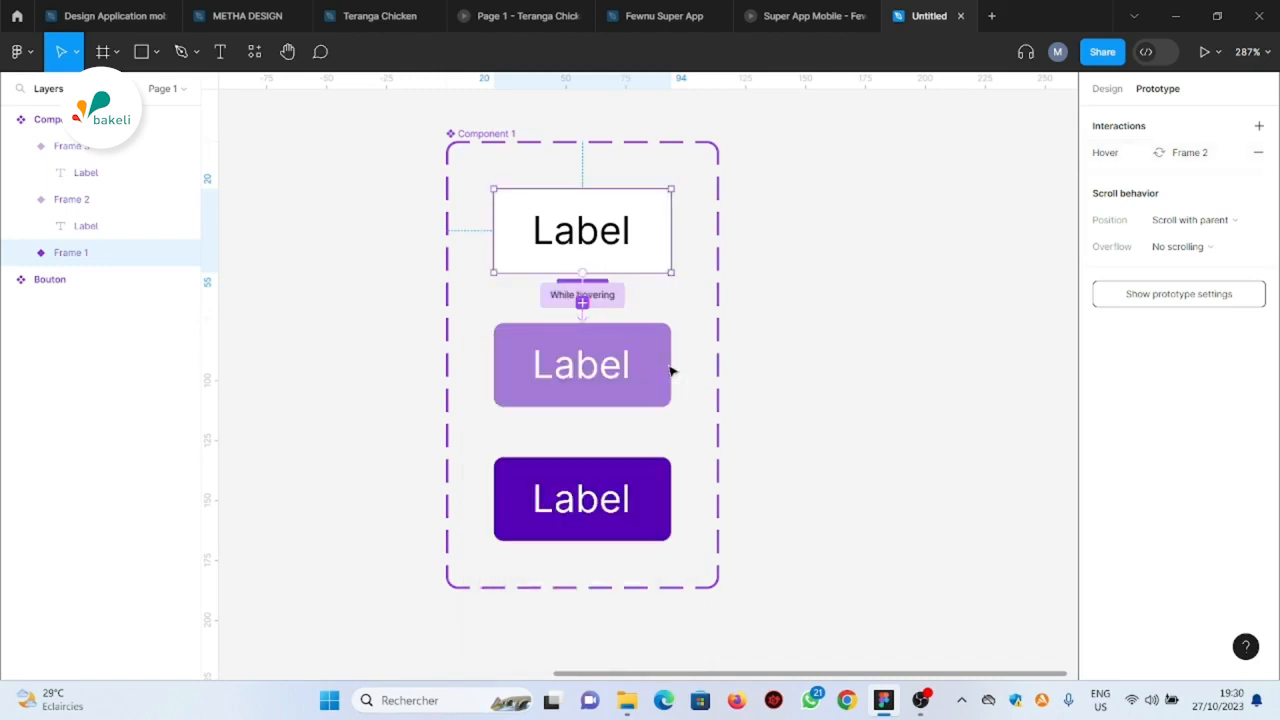
Add a prototype interaction from the light purple variant that changes to the dark purple Frame 3 variant with the "While pressing" trigger
left_click(596, 384)
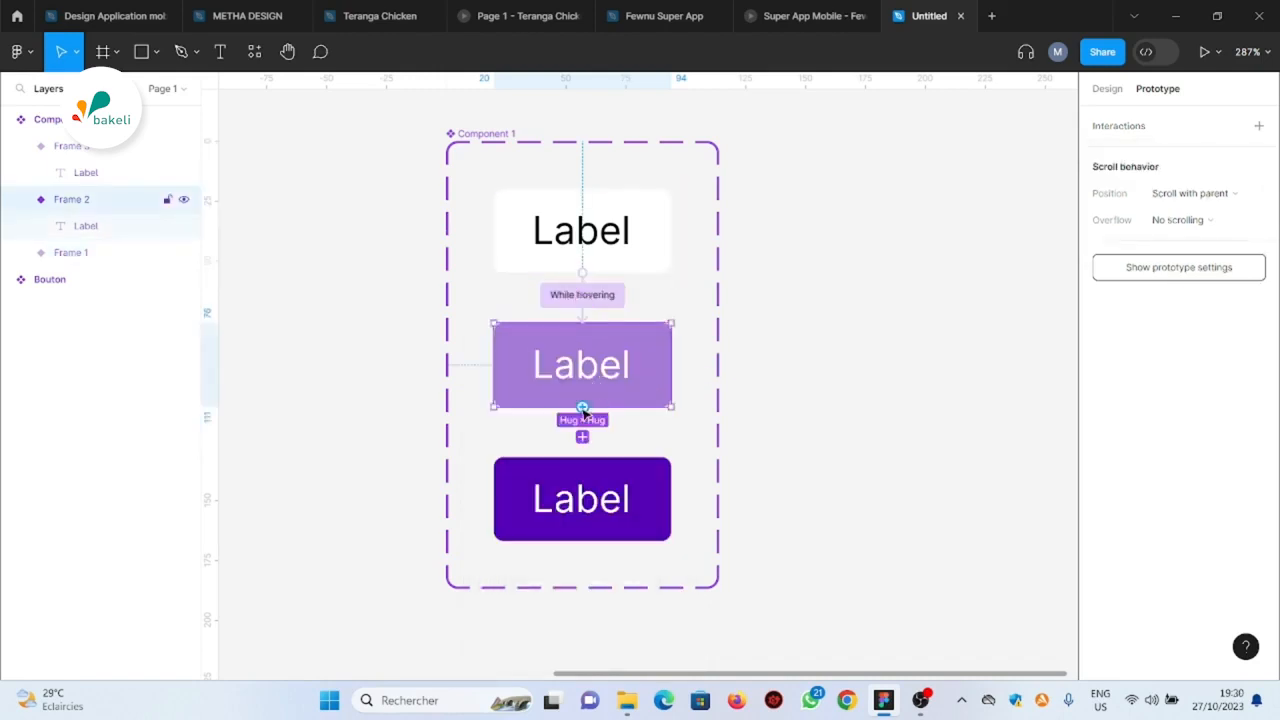
left_click_drag(582, 407, 582, 468)
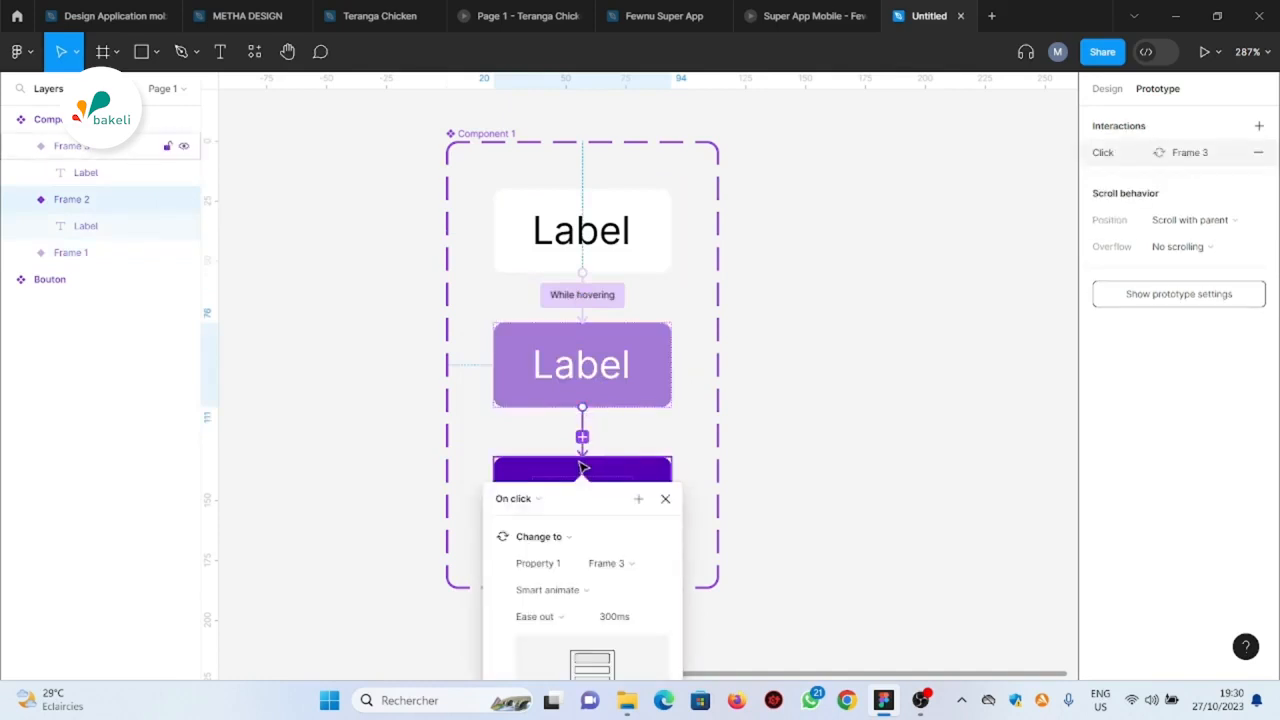
left_click(516, 498)
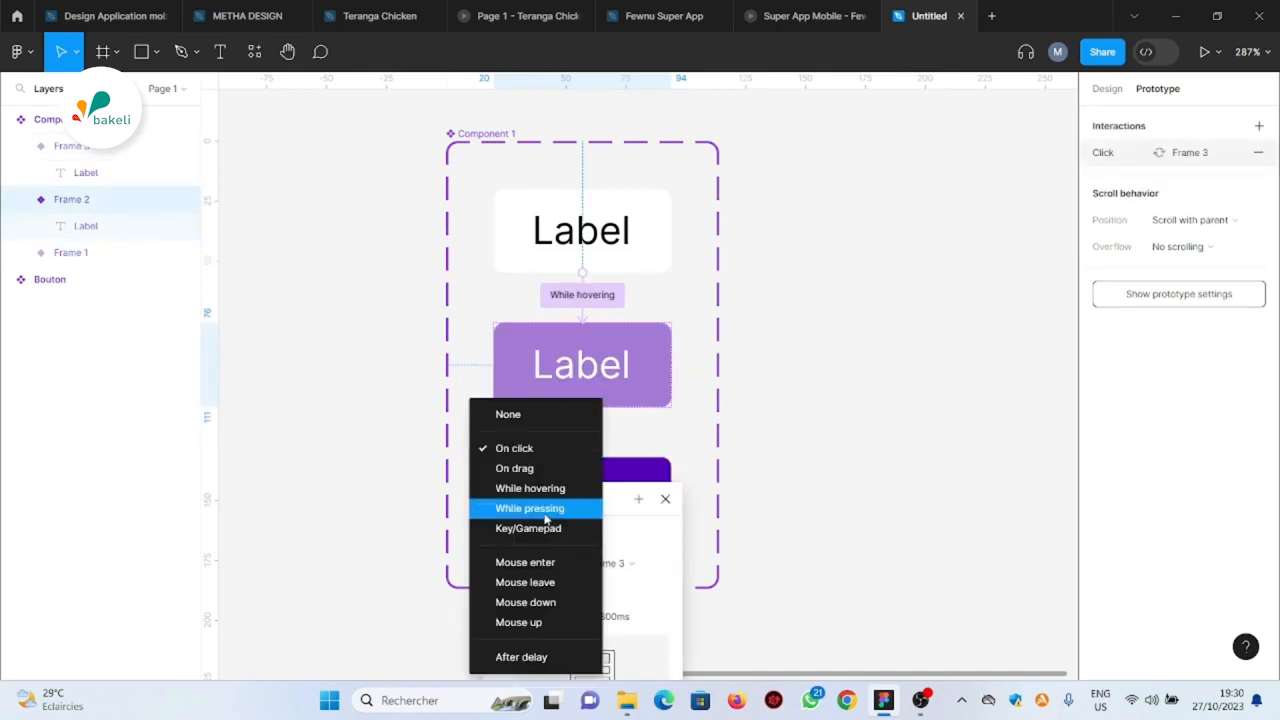
left_click(550, 512)
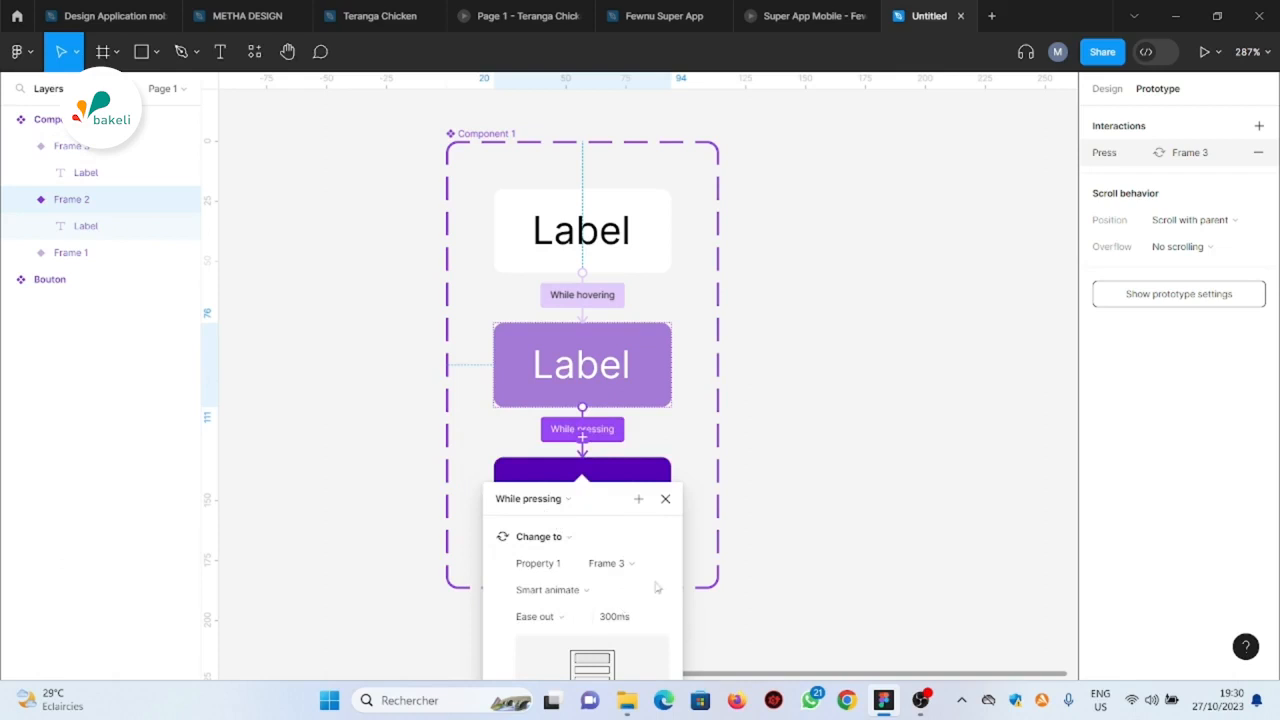
left_click(665, 499)
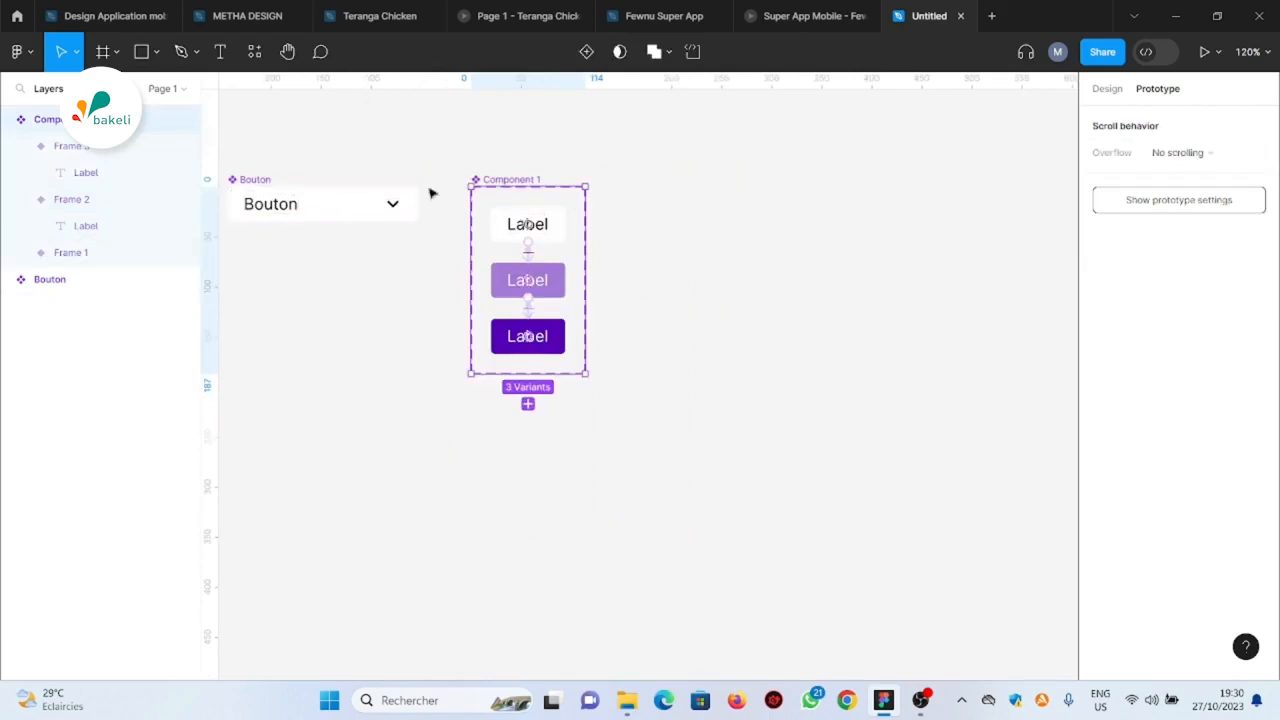
Place an instance of Component 1 from the local components on the empty canvas to the right of the component set
scroll(654, 204, "up", 3)
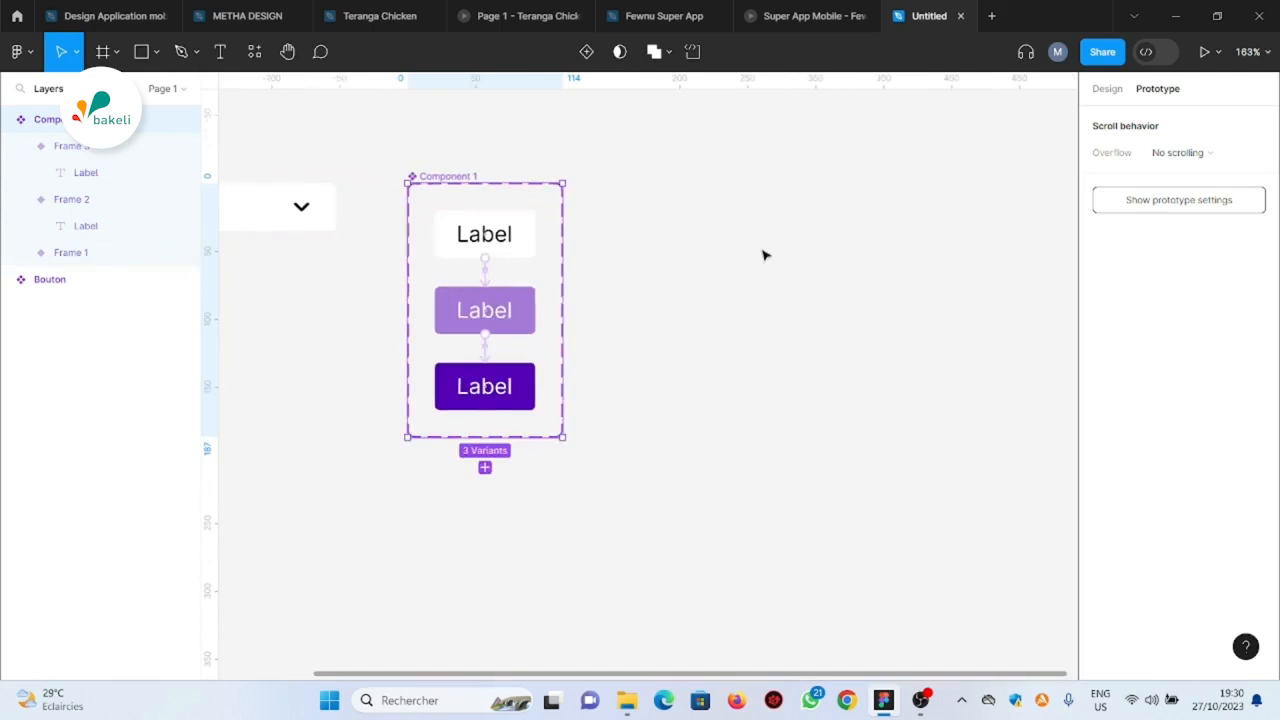
left_click(95, 89)
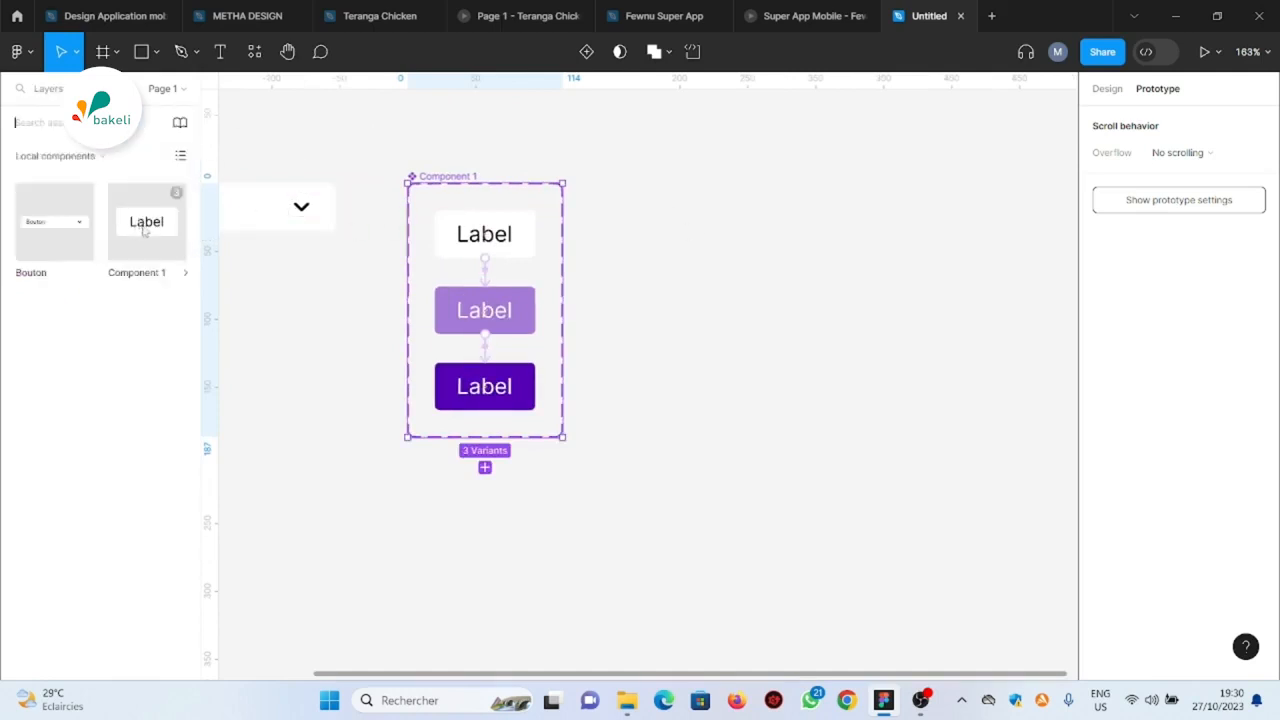
left_click_drag(143, 228, 766, 217)
scroll(655, 224, "up", 4)
scroll(945, 250, "up", 3)
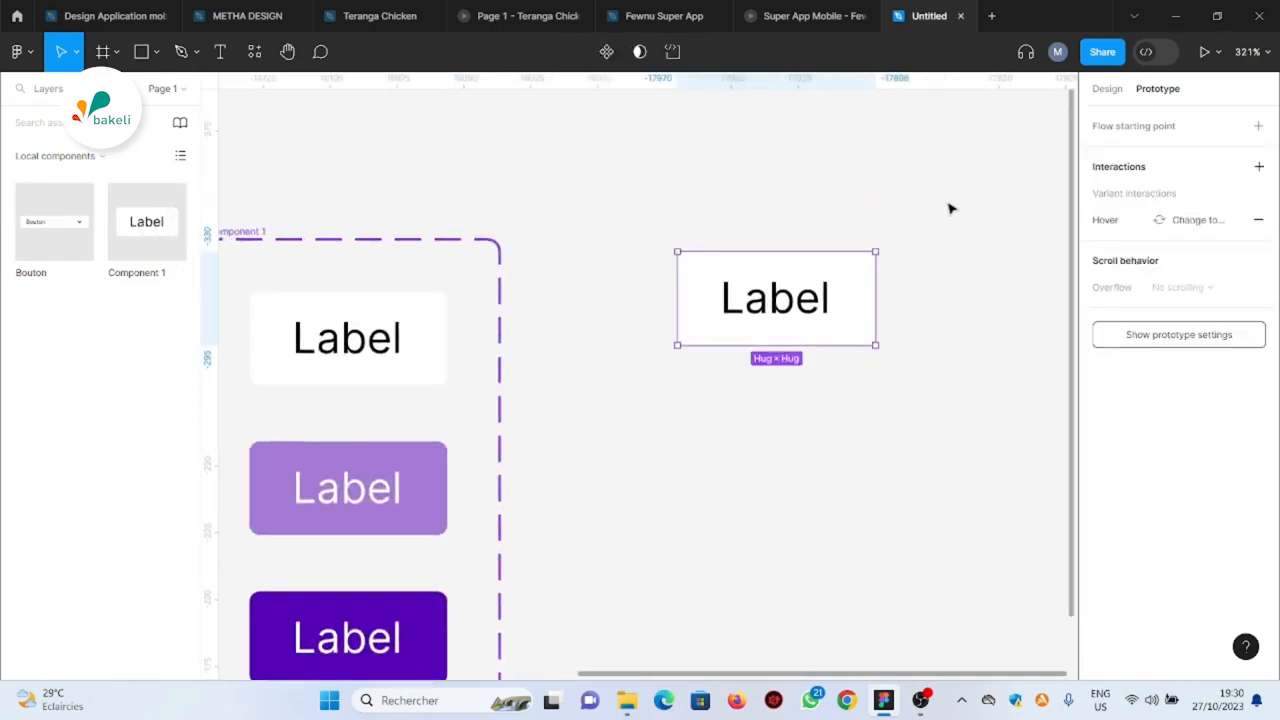
scroll(935, 328, "up", 2)
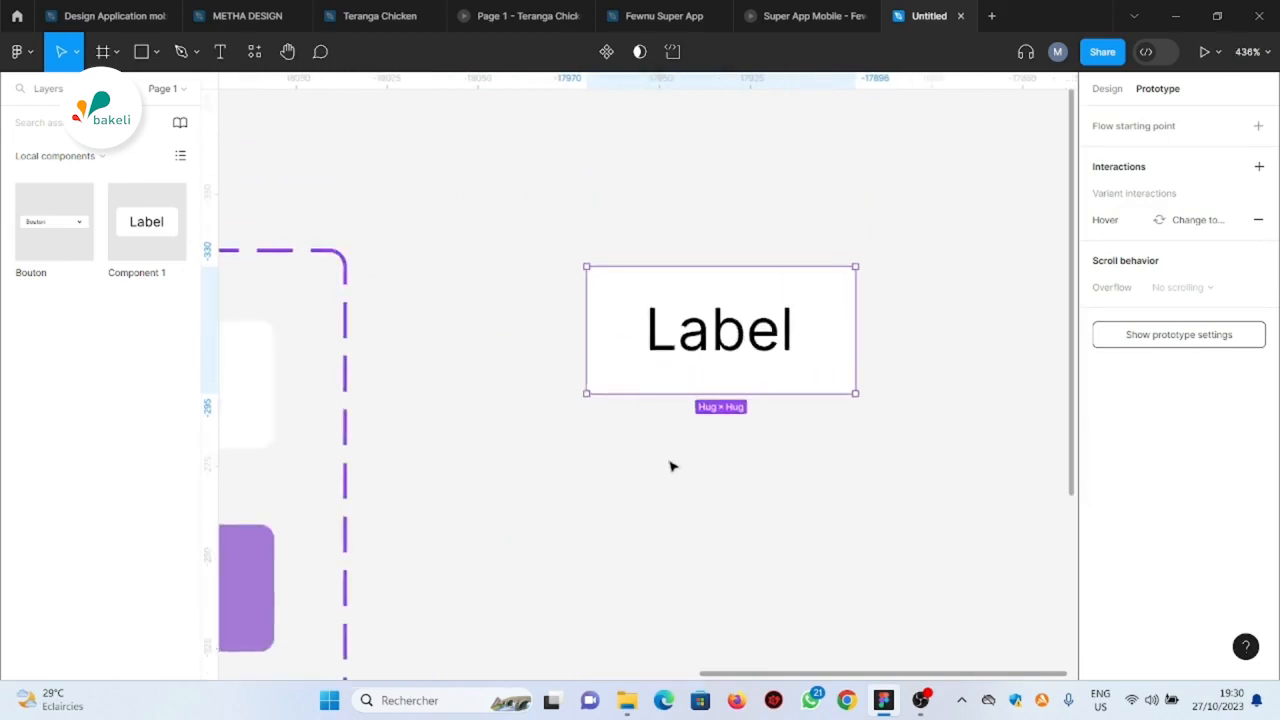
scroll(577, 483, "down", 4)
scroll(672, 473, "down", 1)
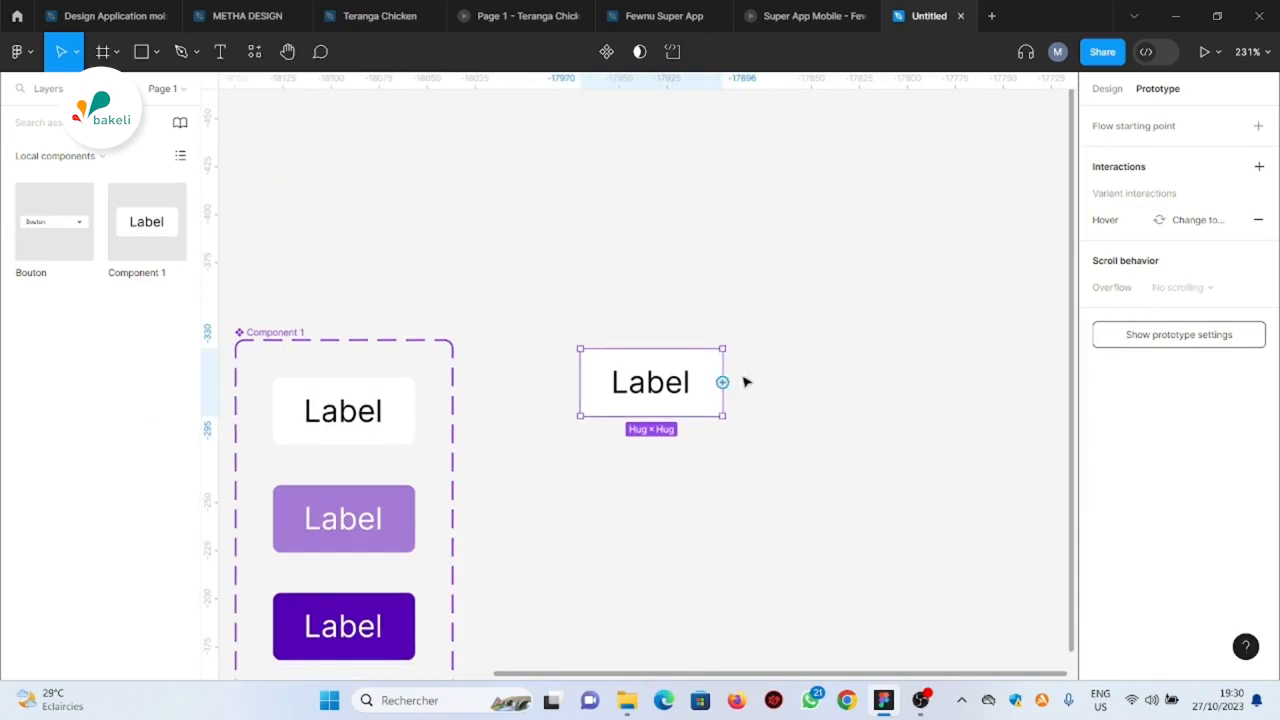
scroll(760, 403, "up", 2)
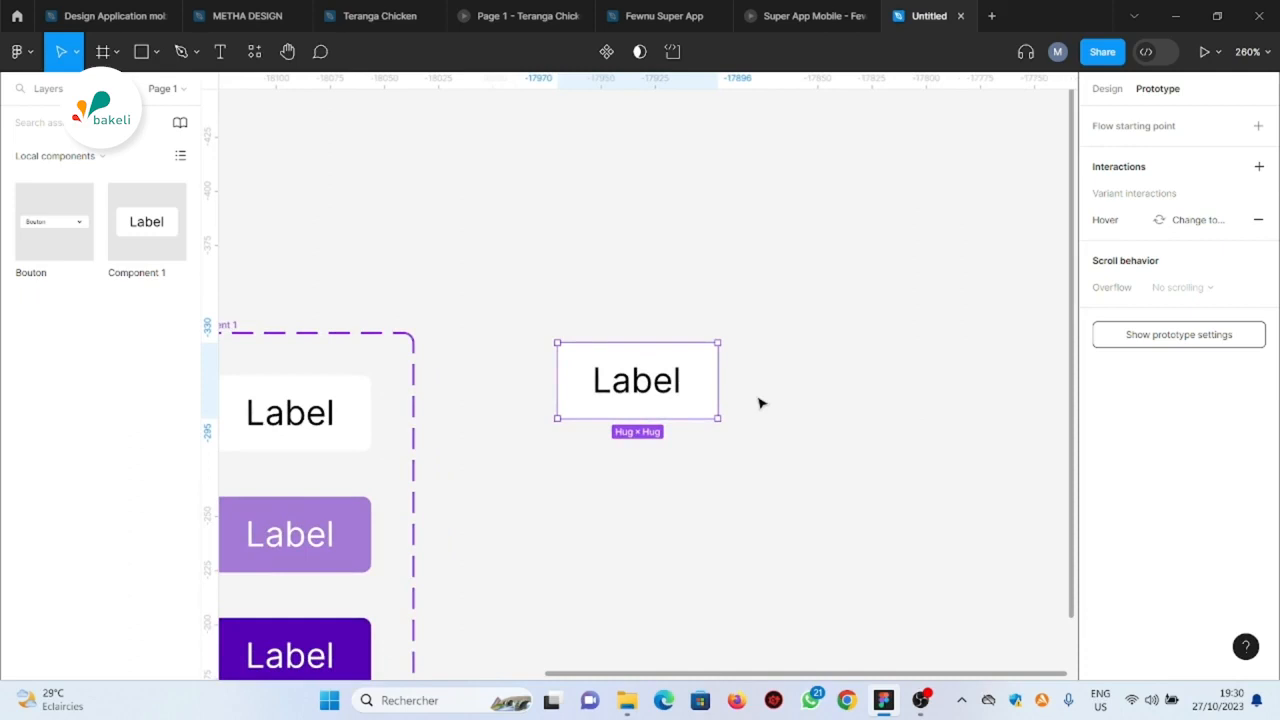
Wrap the Label instance in an auto layout frame and set the frame's corner radius to 4
key("shift+a")
scroll(594, 340, "up", 3)
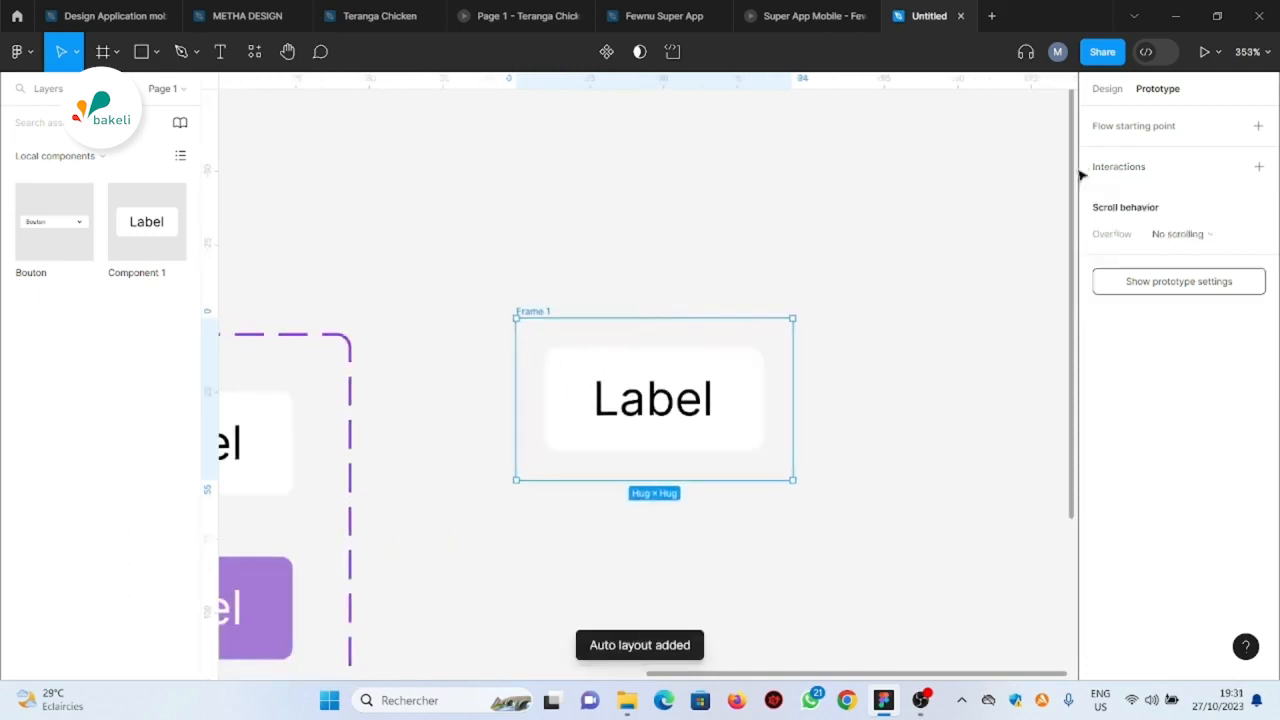
left_click(1116, 93)
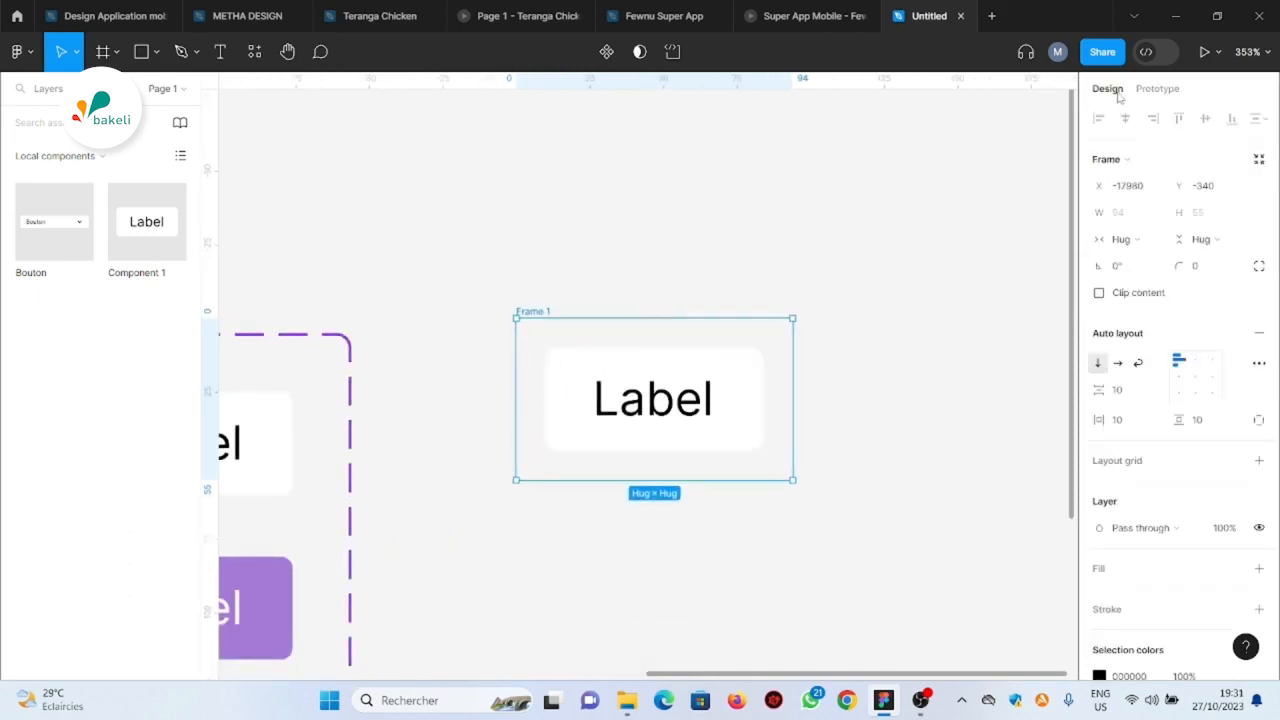
left_click(1199, 267)
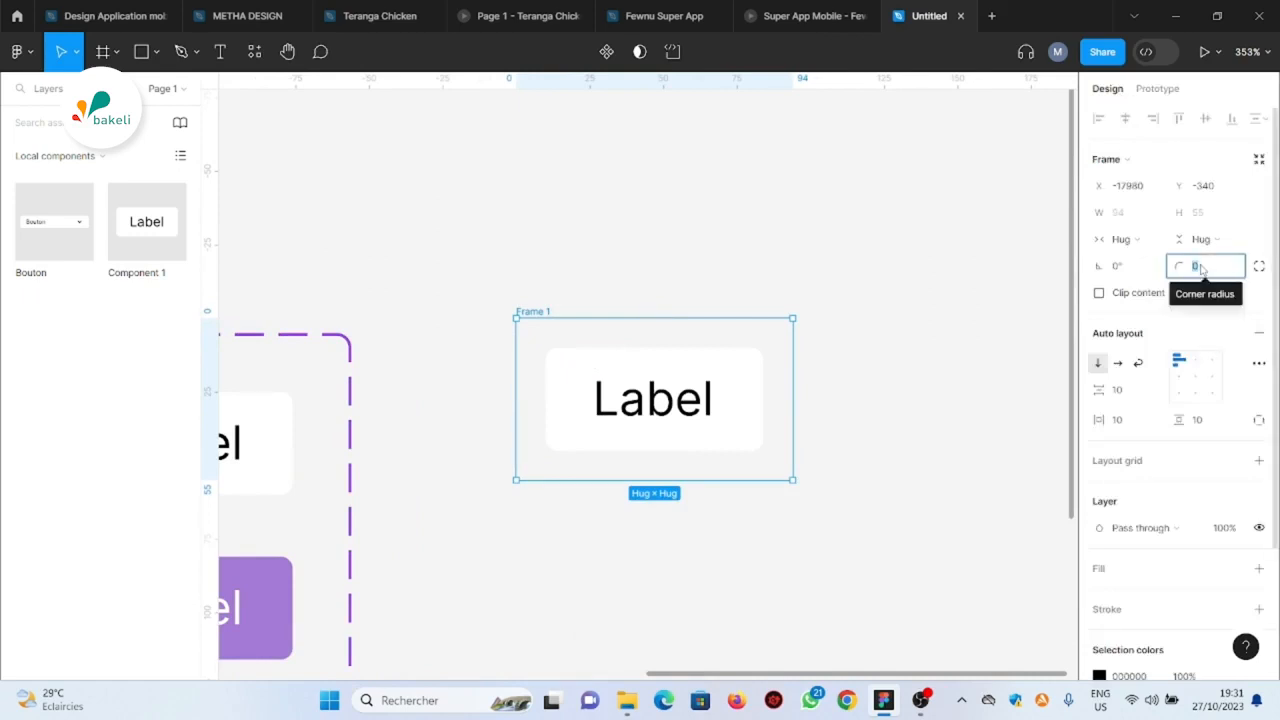
type("4")
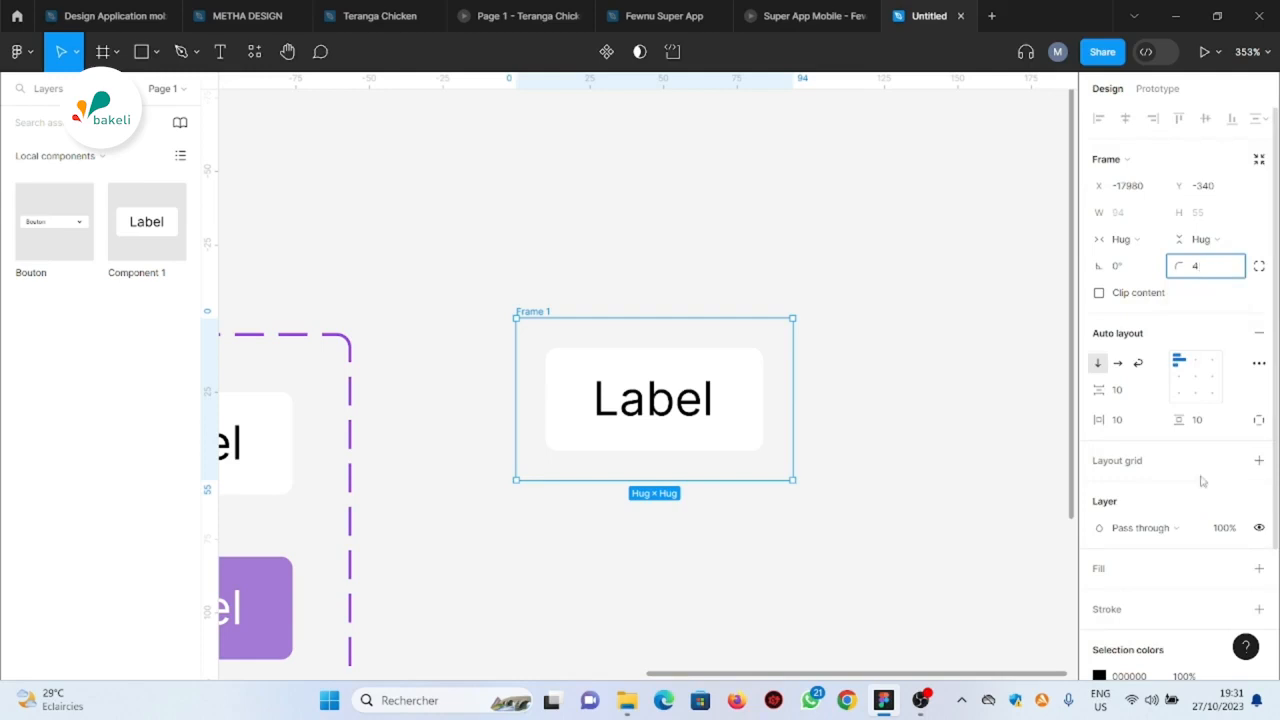
Set the vertical and horizontal padding of the new auto layout frame to 8
left_click(1205, 424)
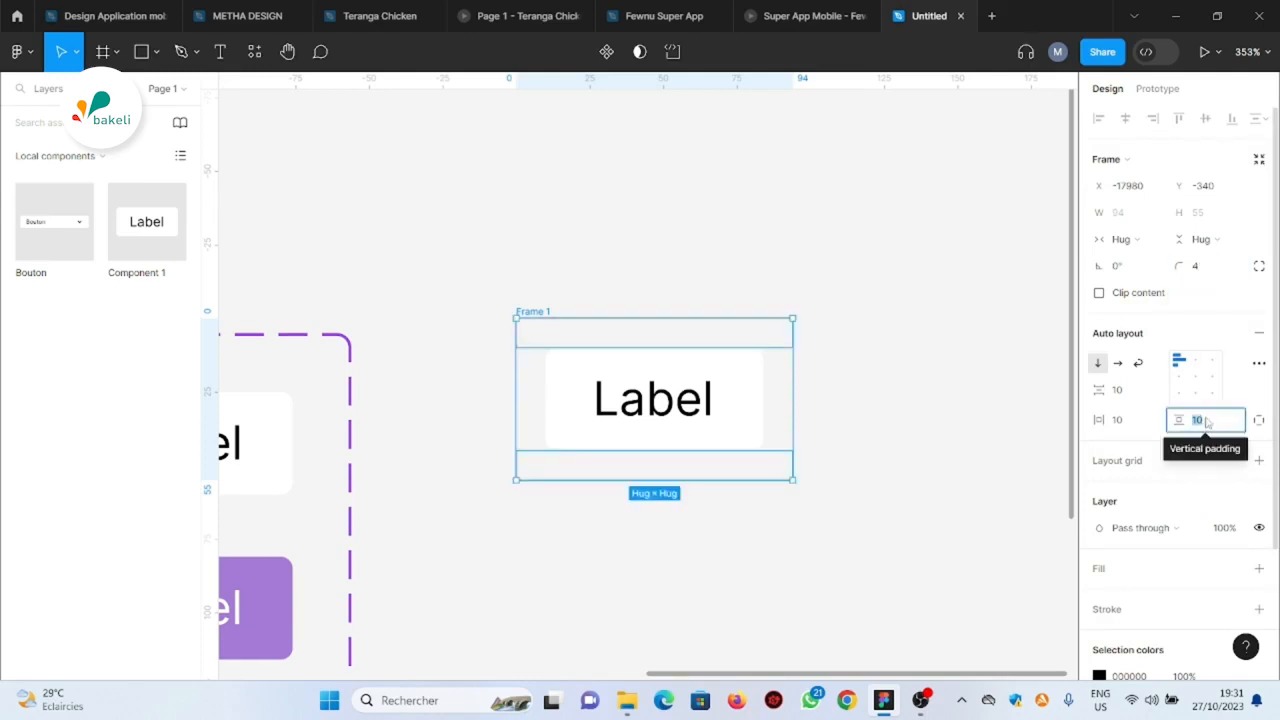
type("8")
left_click(1137, 428)
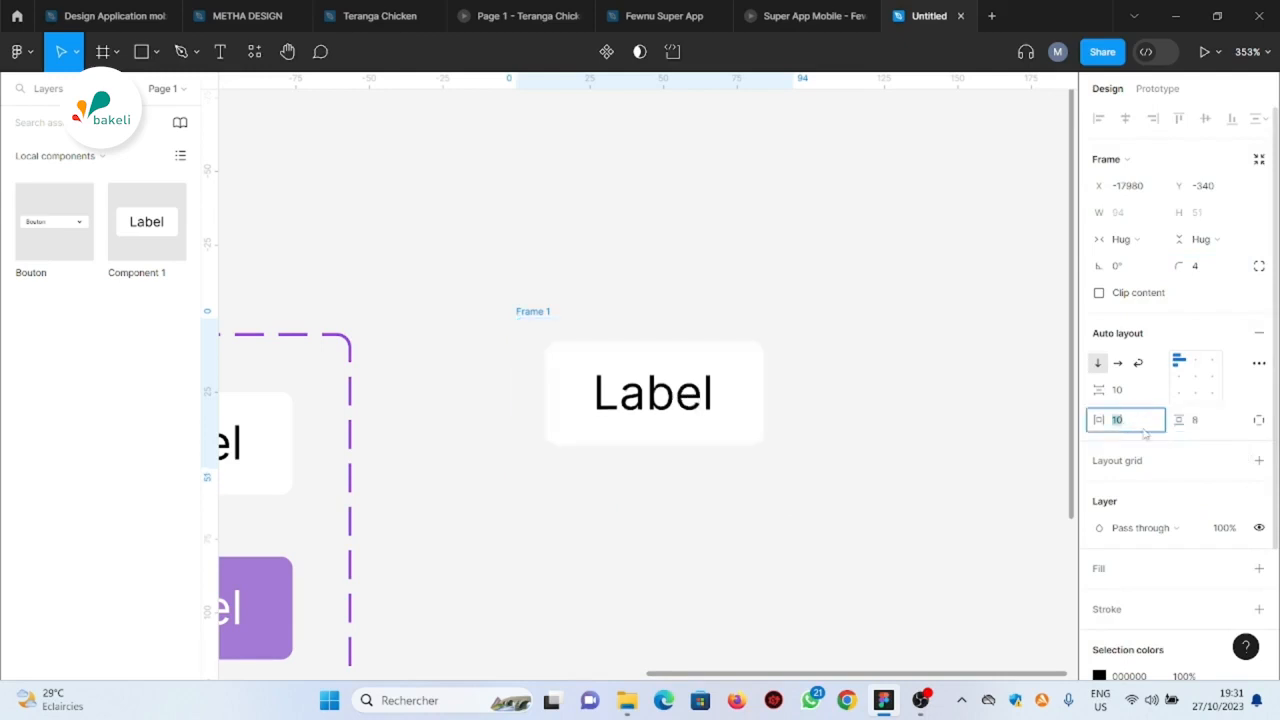
type("8")
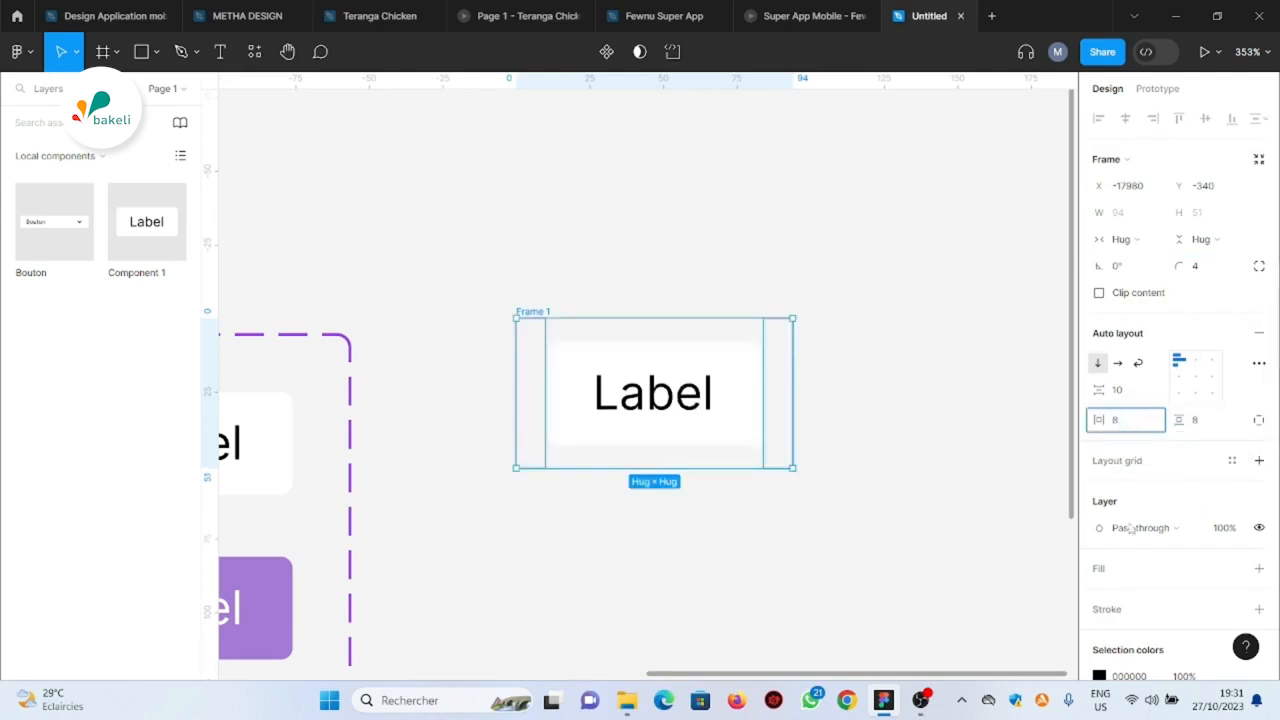
scroll(1180, 519, "down", 2)
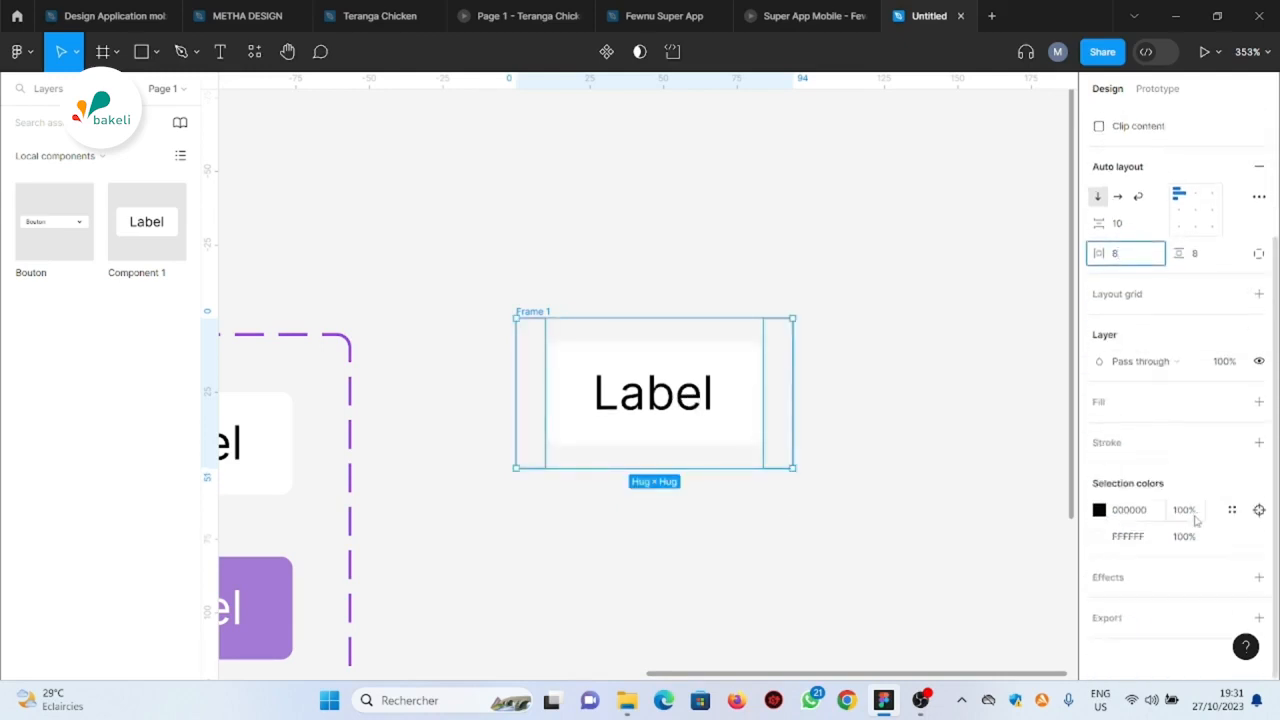
Add a white FFFFFF fill to the auto layout frame around the Label instance
left_click(1260, 402)
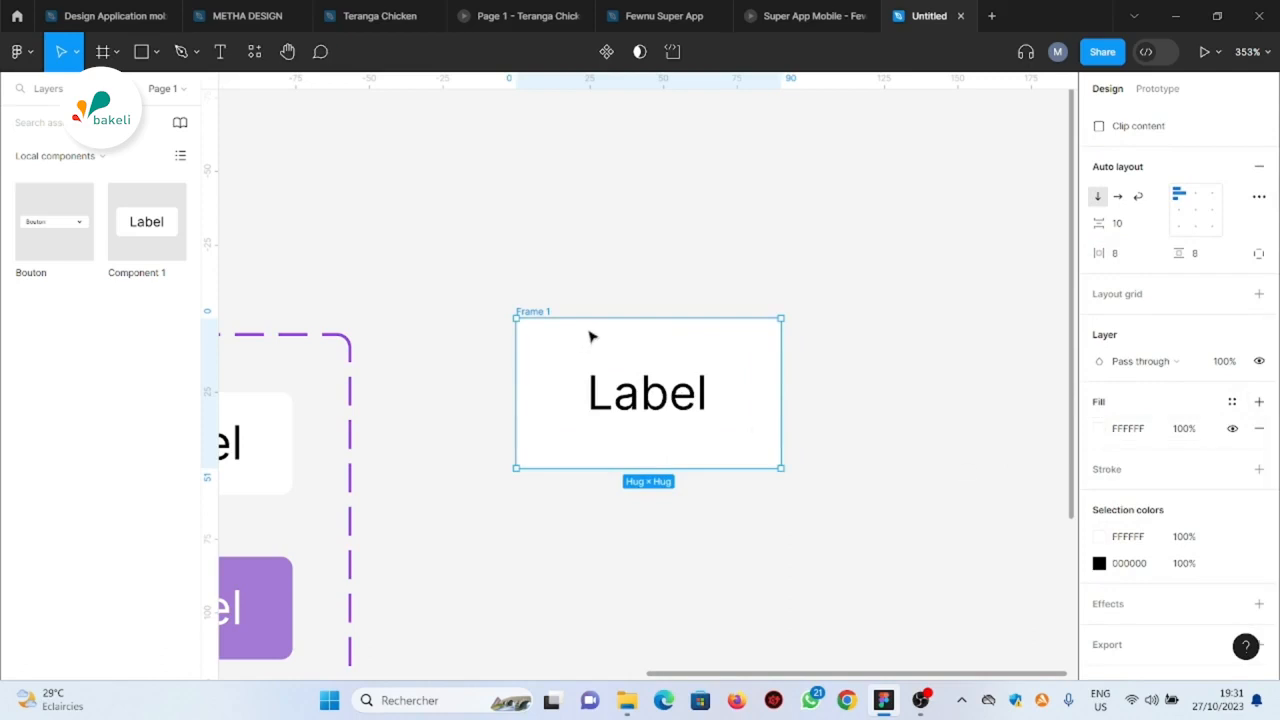
scroll(834, 320, "down", 3)
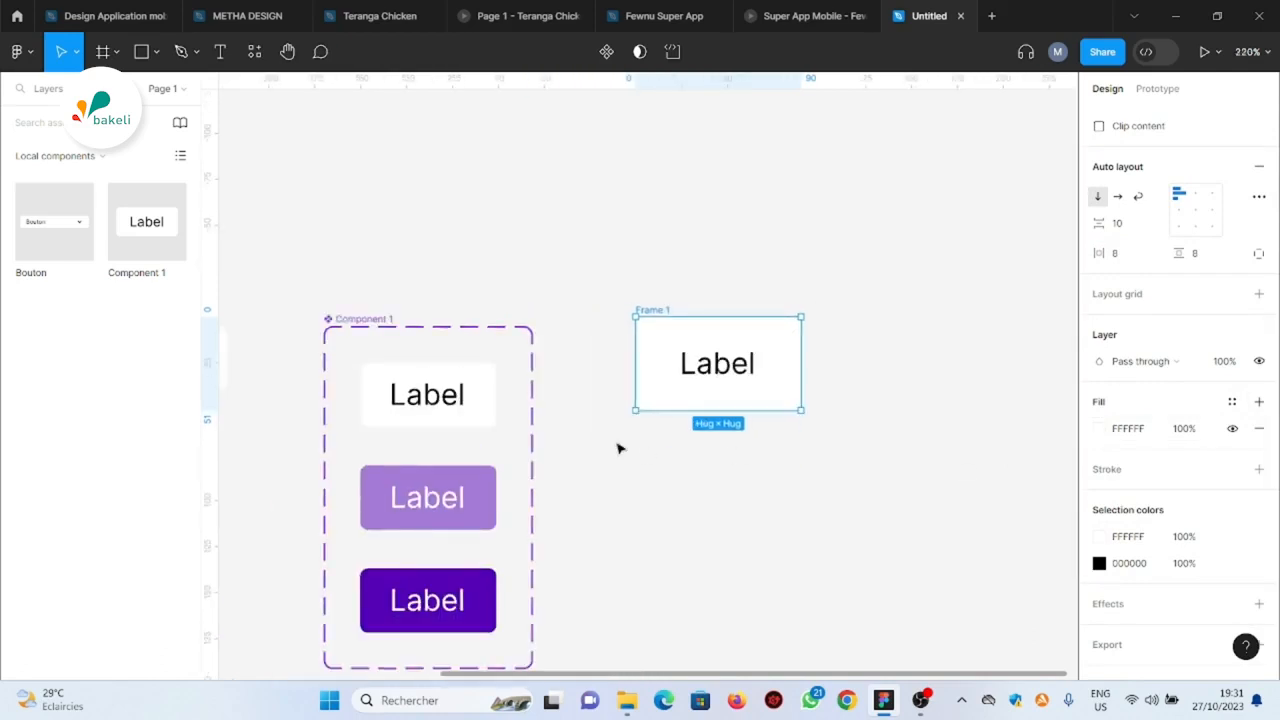
scroll(557, 371, "down", 2)
scroll(629, 389, "up", 2)
scroll(652, 446, "up", 2)
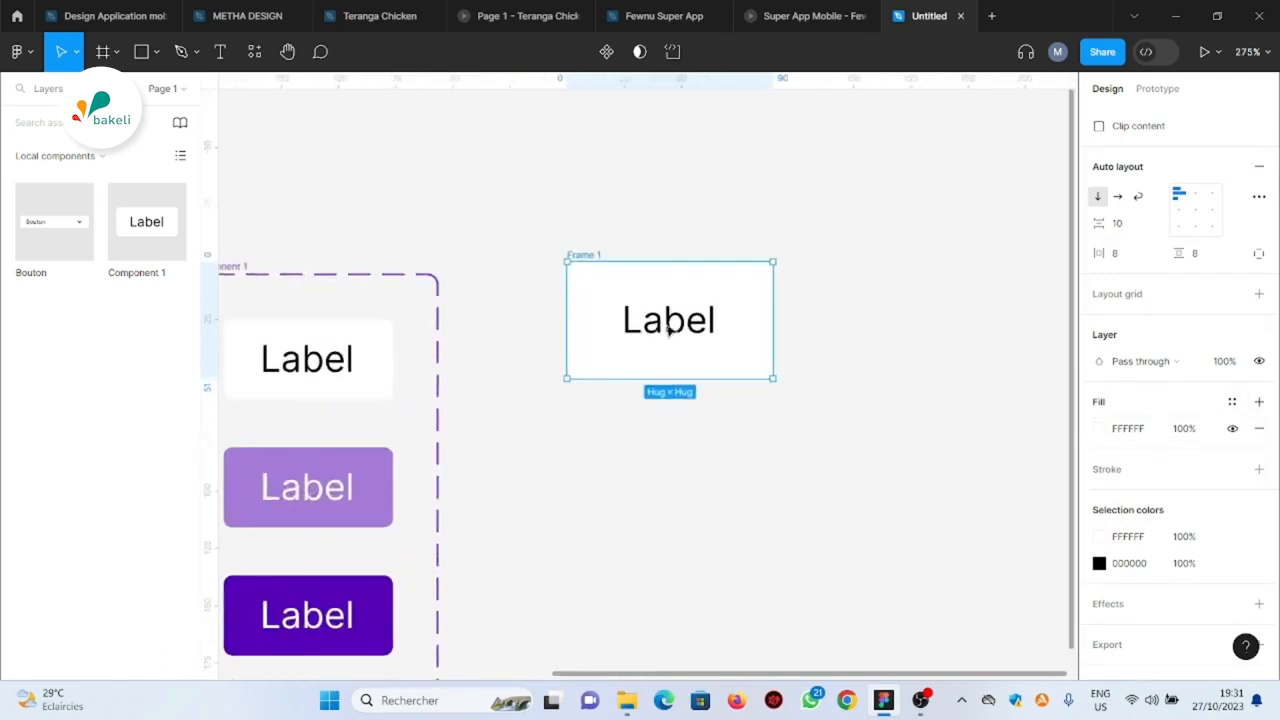
Duplicate the Label instance three times inside the auto layout frame to stack four labels vertically
left_click(678, 318)
scroll(834, 337, "down", 2)
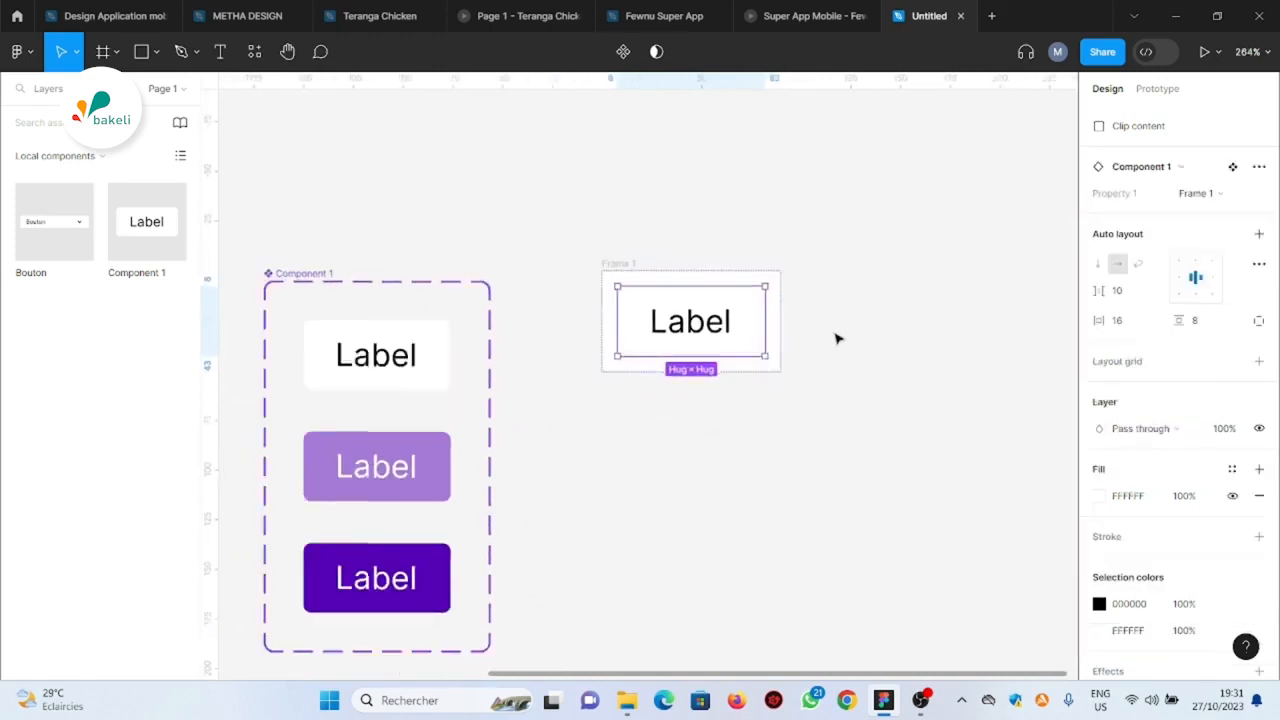
scroll(774, 346, "up", 2)
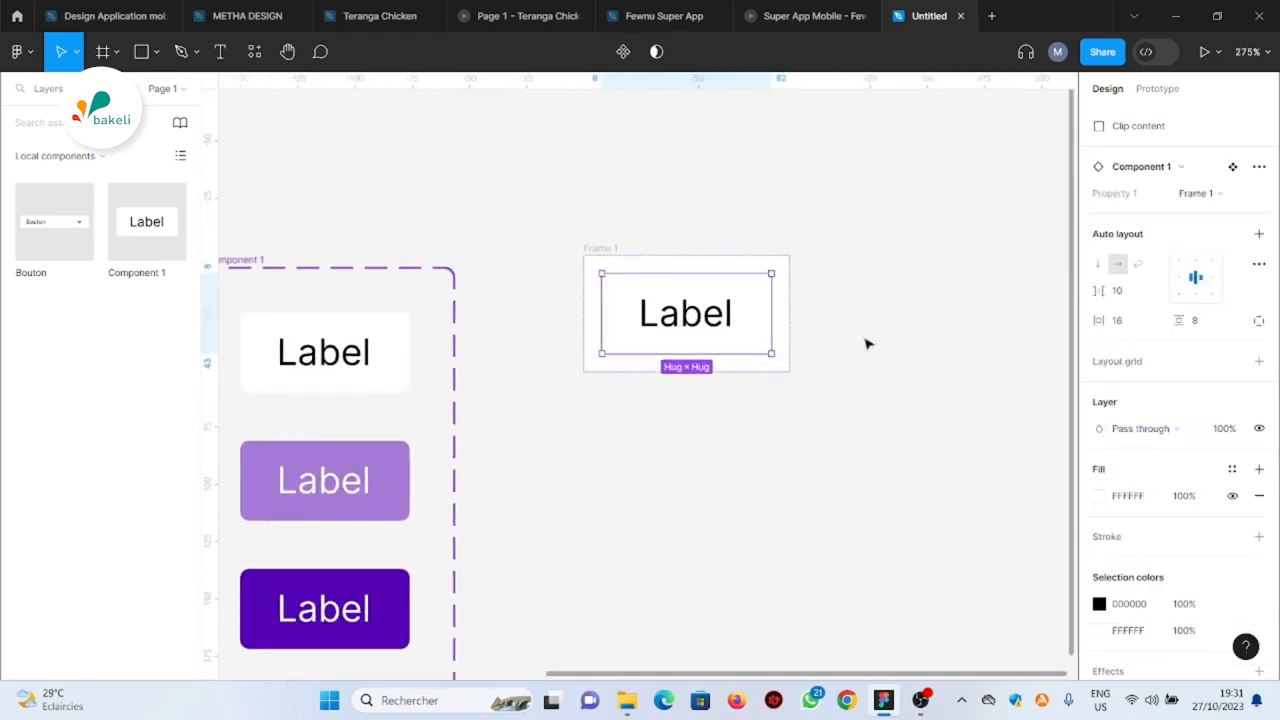
key("ctrl+d")
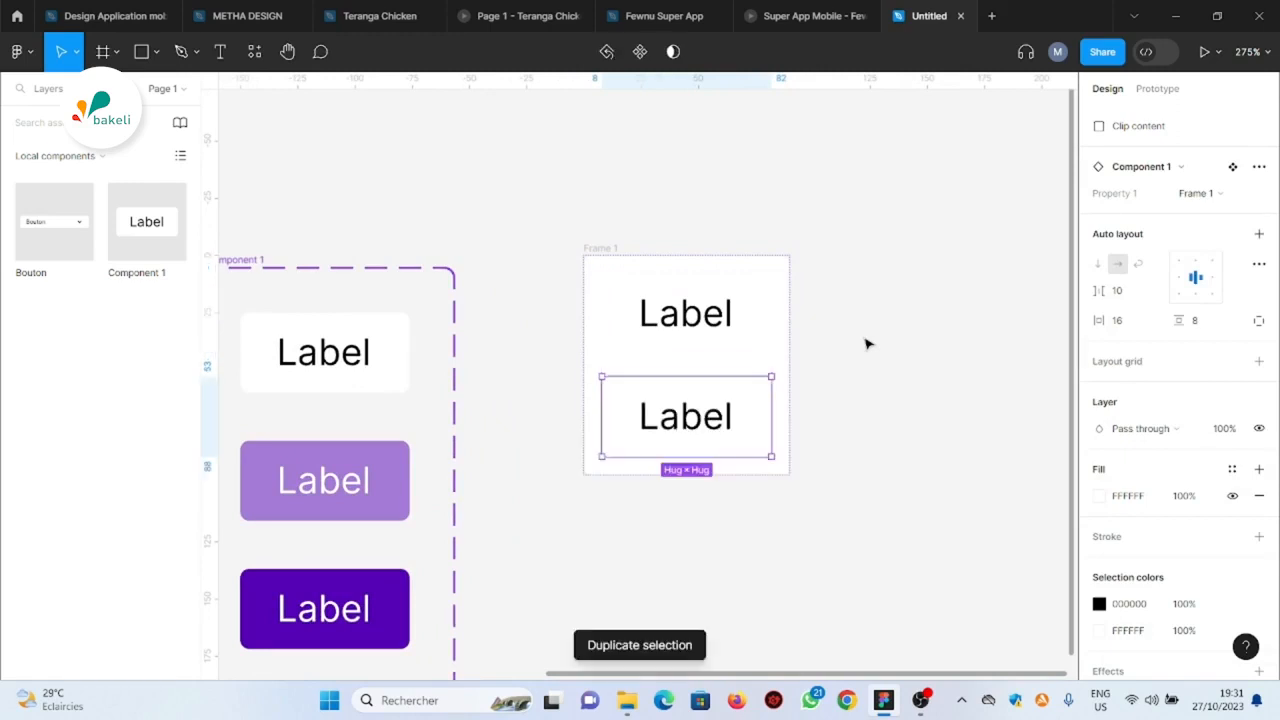
key("ctrl+d")
key("ctrl+d")
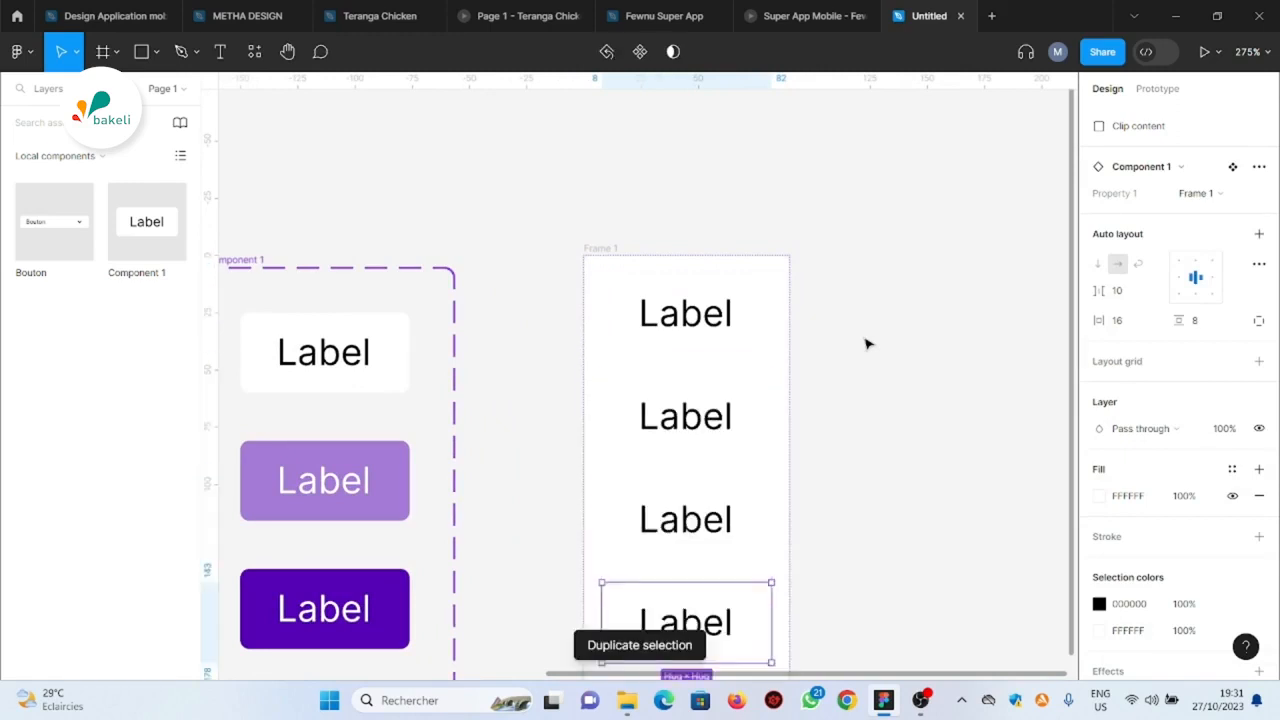
scroll(868, 344, "down", 2)
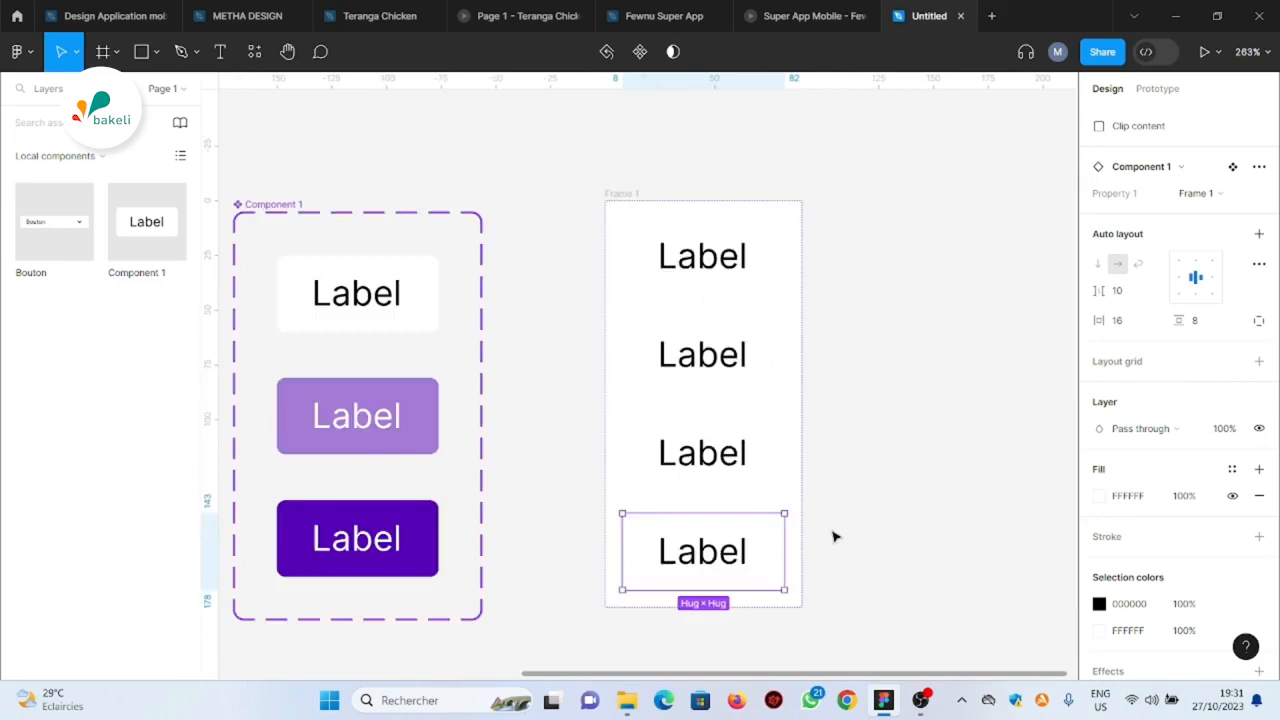
Rename the auto layout frame holding the four labels as Liste
left_click(627, 197)
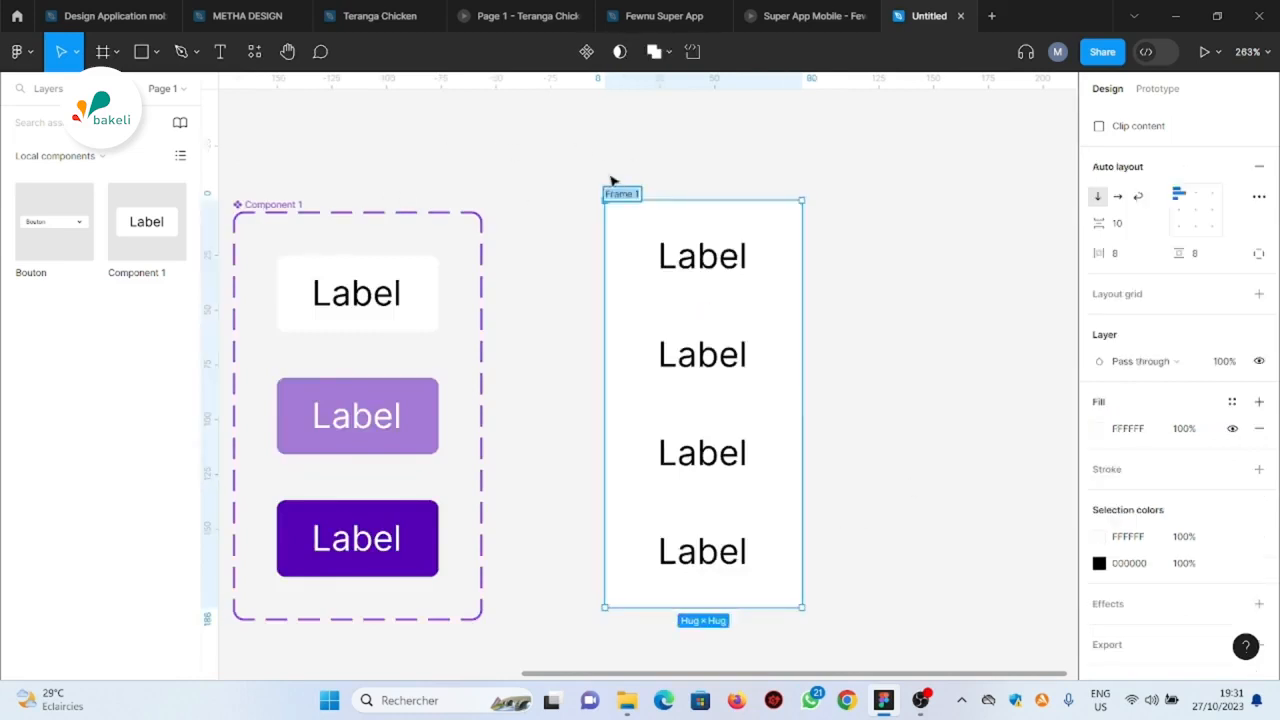
double_click(609, 189)
type("Liste")
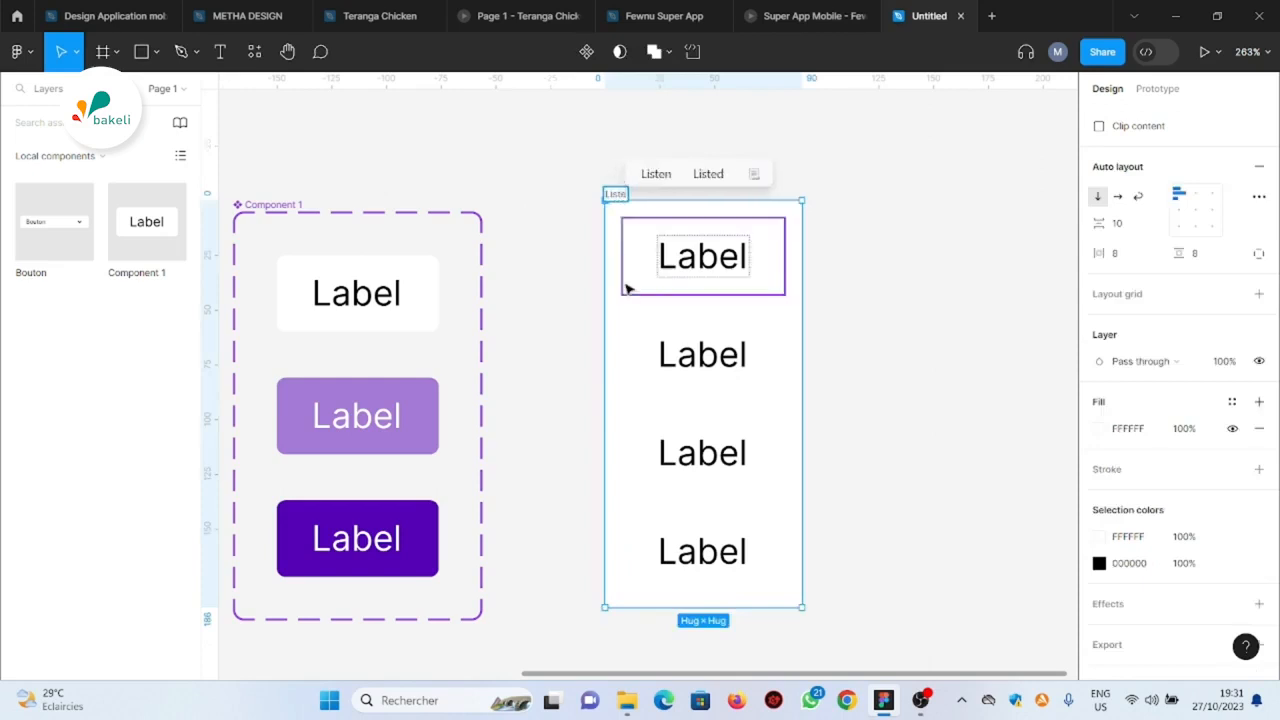
key("Return")
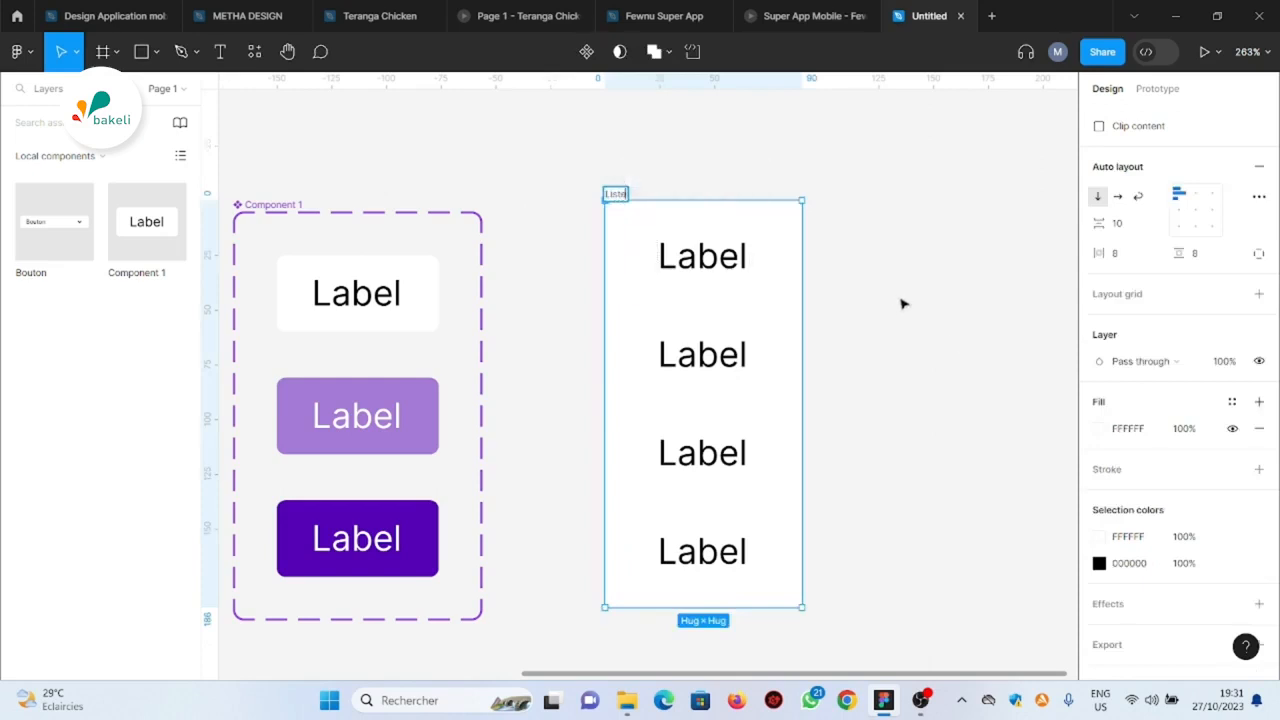
left_click(548, 238)
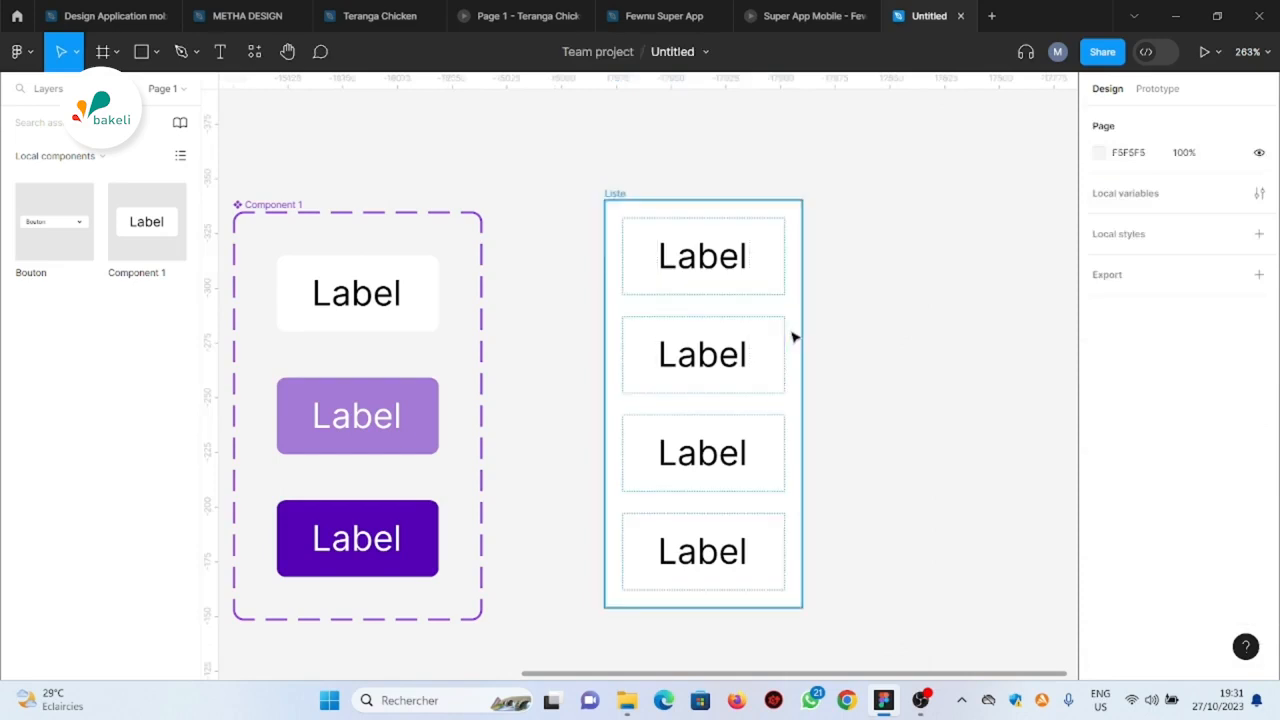
Widen the Liste frame to a fixed width of about 261
scroll(880, 330, "down", 5)
scroll(884, 474, "up", 5)
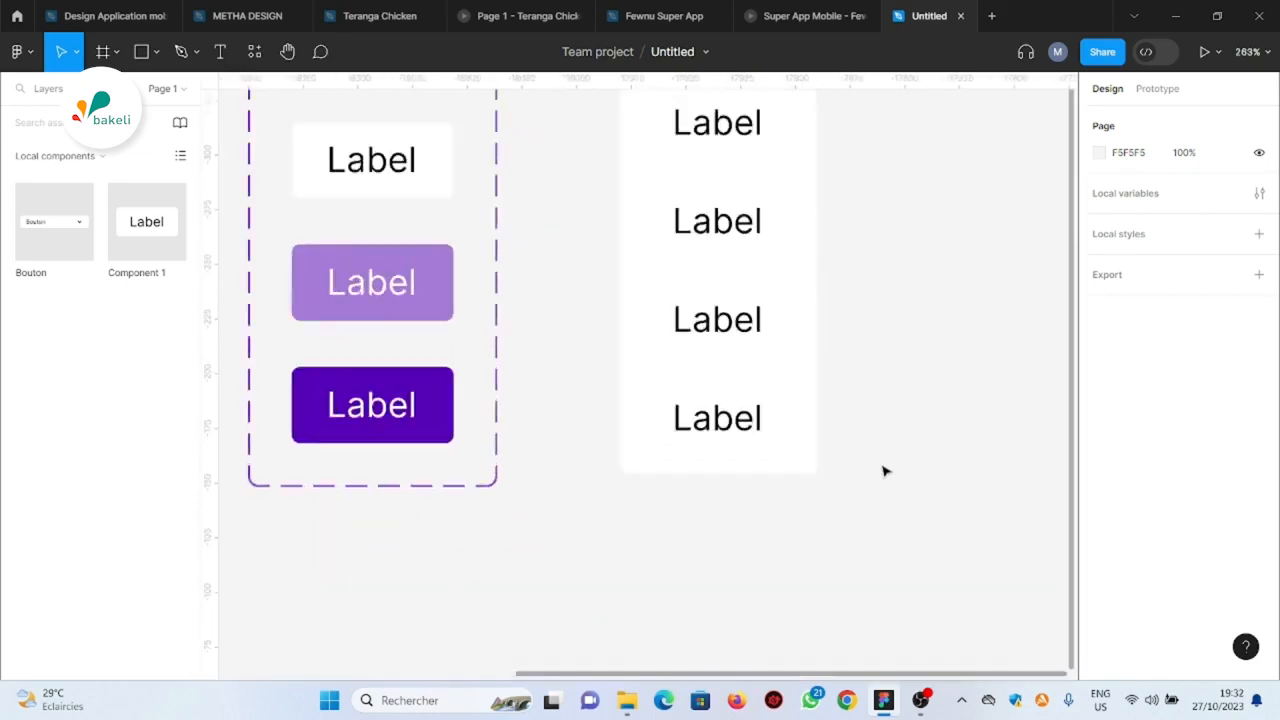
scroll(949, 286, "up", 2)
left_click(638, 150)
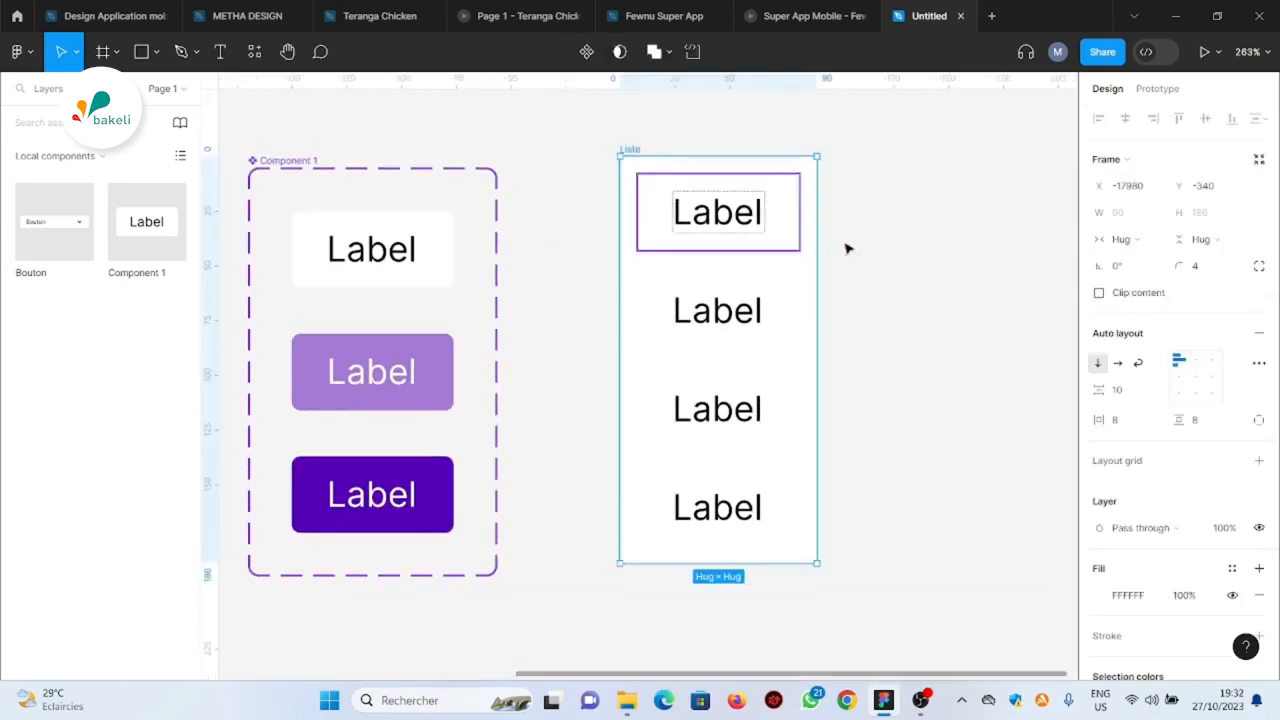
scroll(520, 249, "down", 2)
scroll(683, 280, "down", 1)
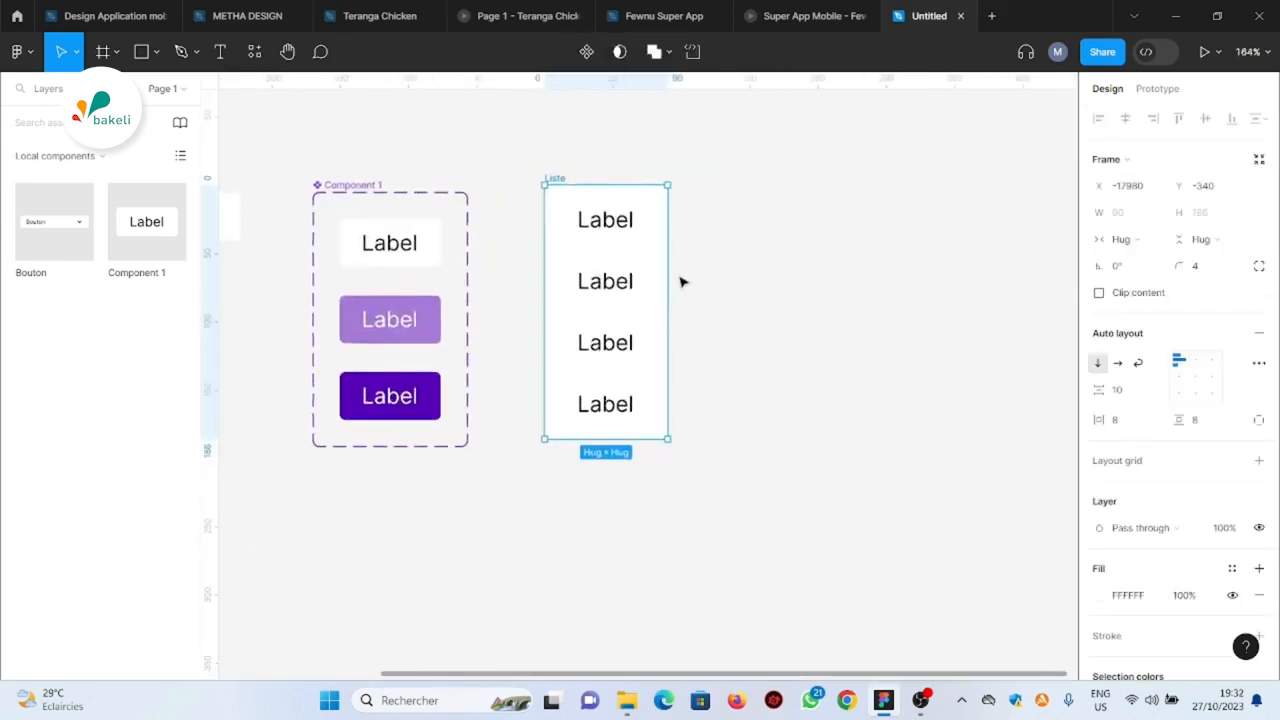
scroll(683, 280, "up", 2)
left_click_drag(666, 270, 982, 271)
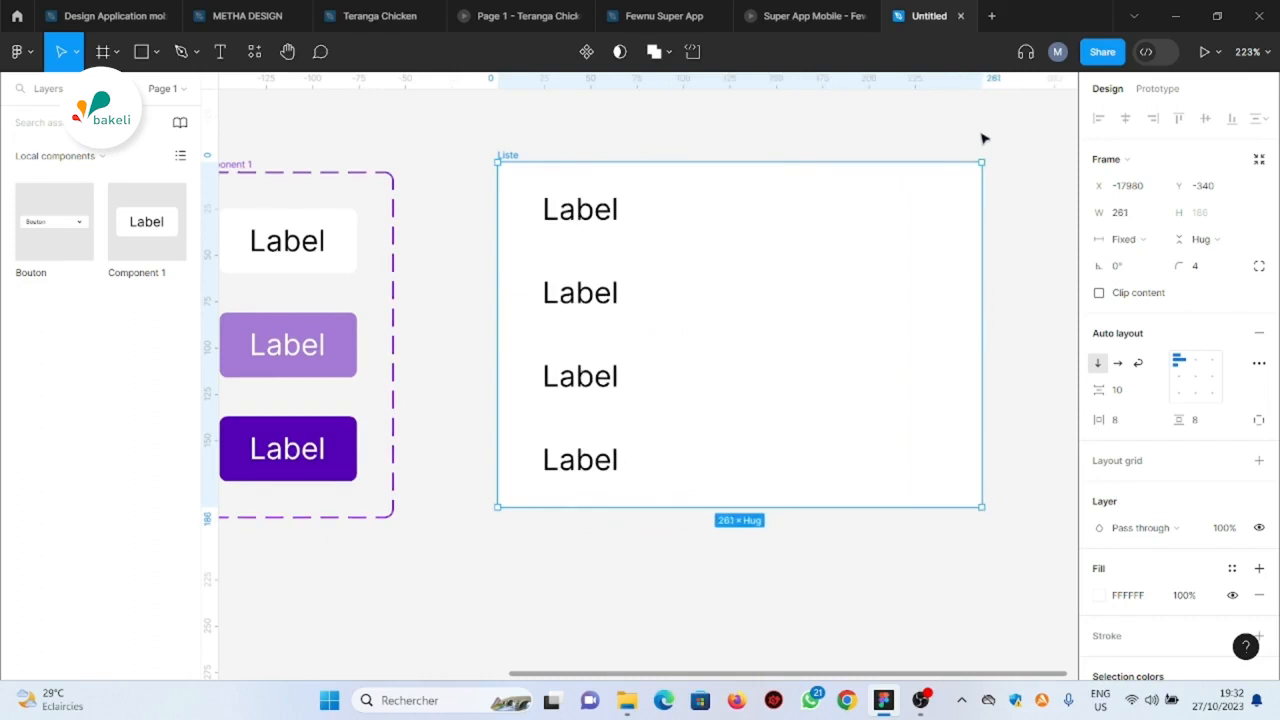
Set the horizontal resizing of all four Label instances in the Liste frame to Fill container
scroll(986, 135, "up", 2)
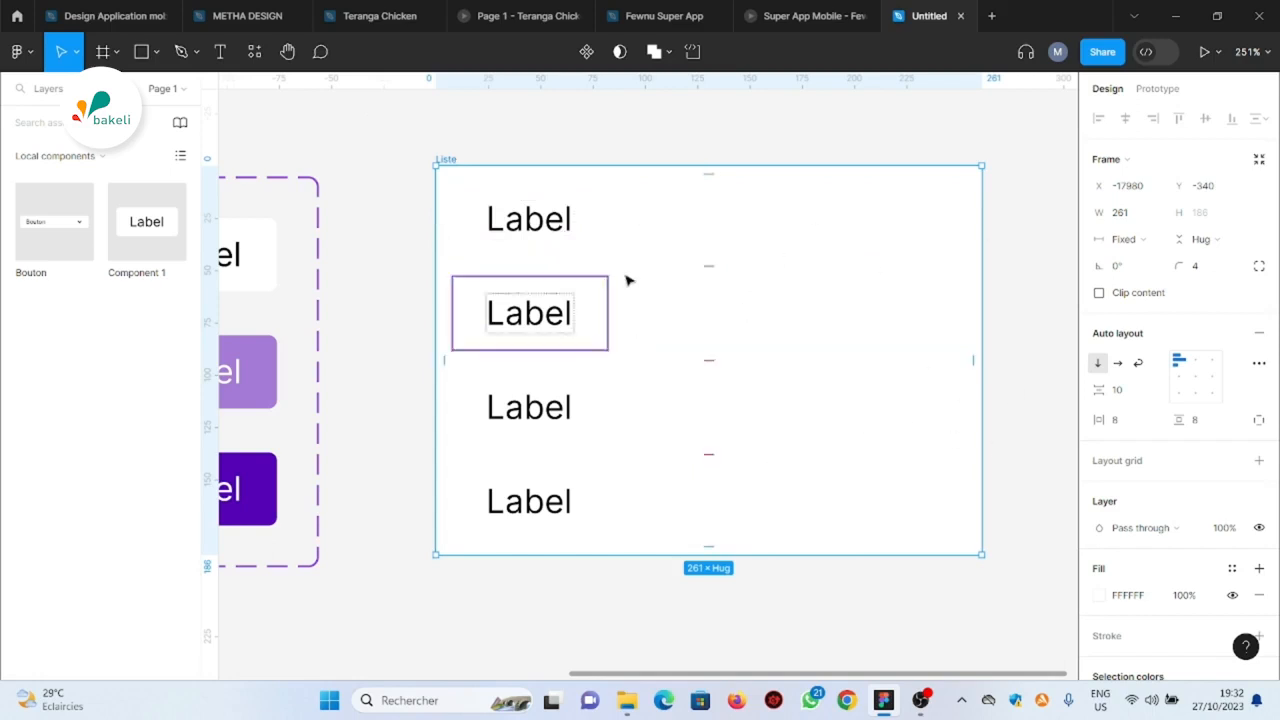
left_click(535, 222)
left_click(531, 314, "shift")
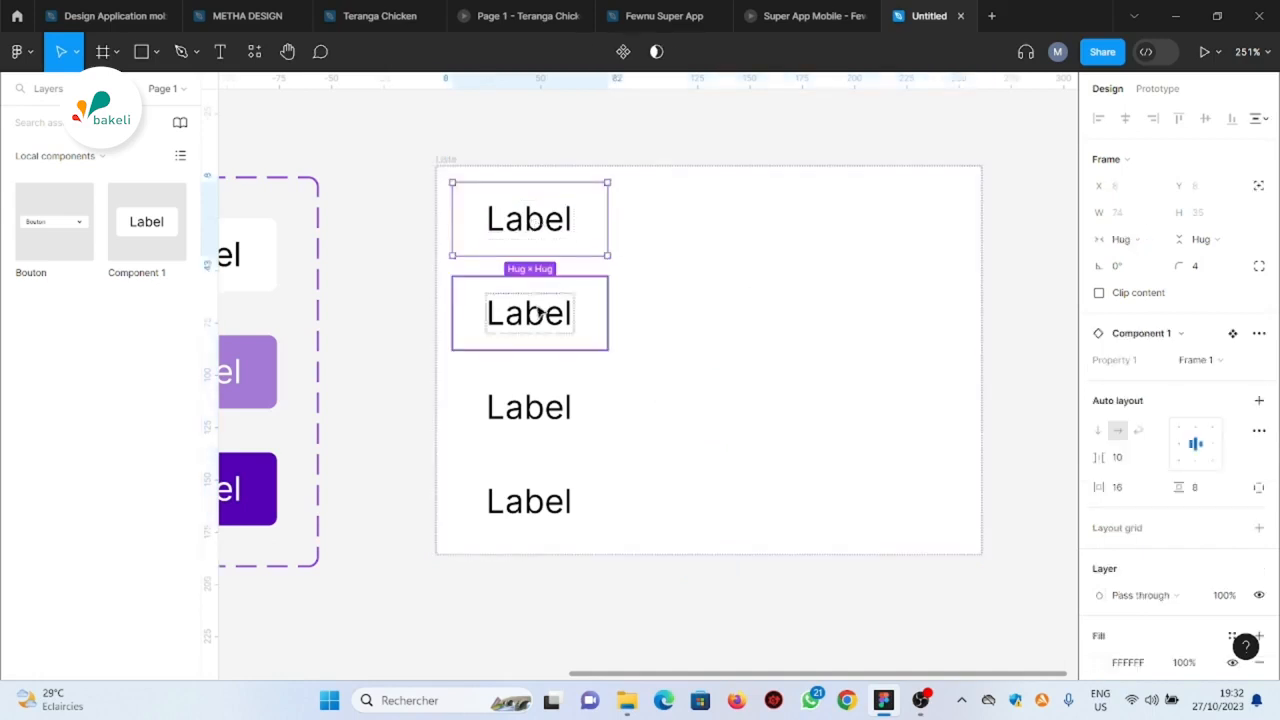
left_click(548, 408, "shift")
left_click(540, 495, "shift")
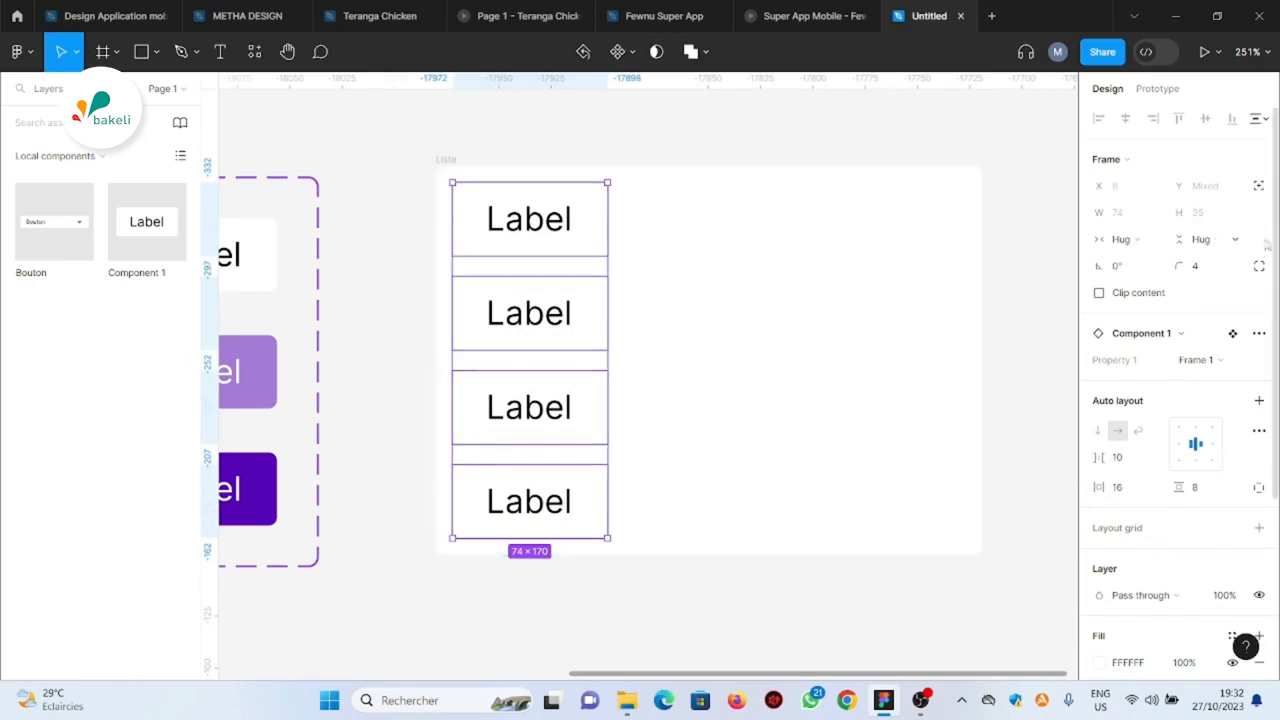
left_click(1155, 242)
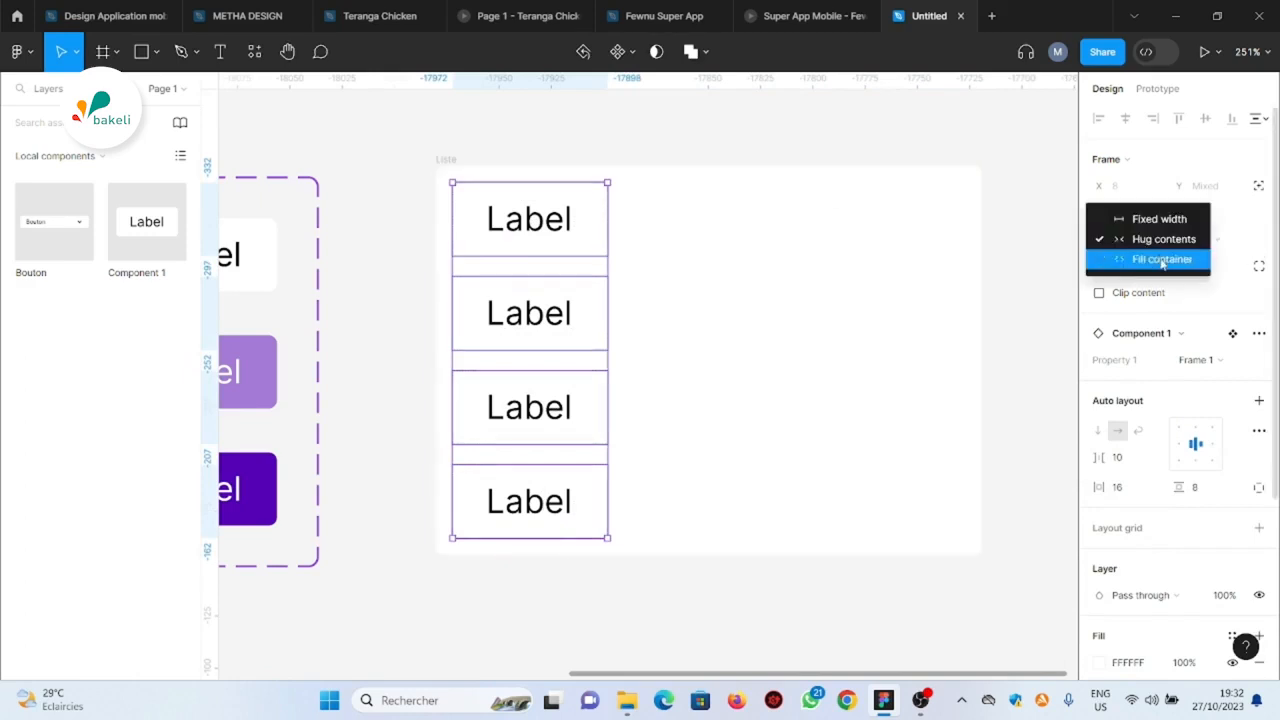
left_click(1162, 260)
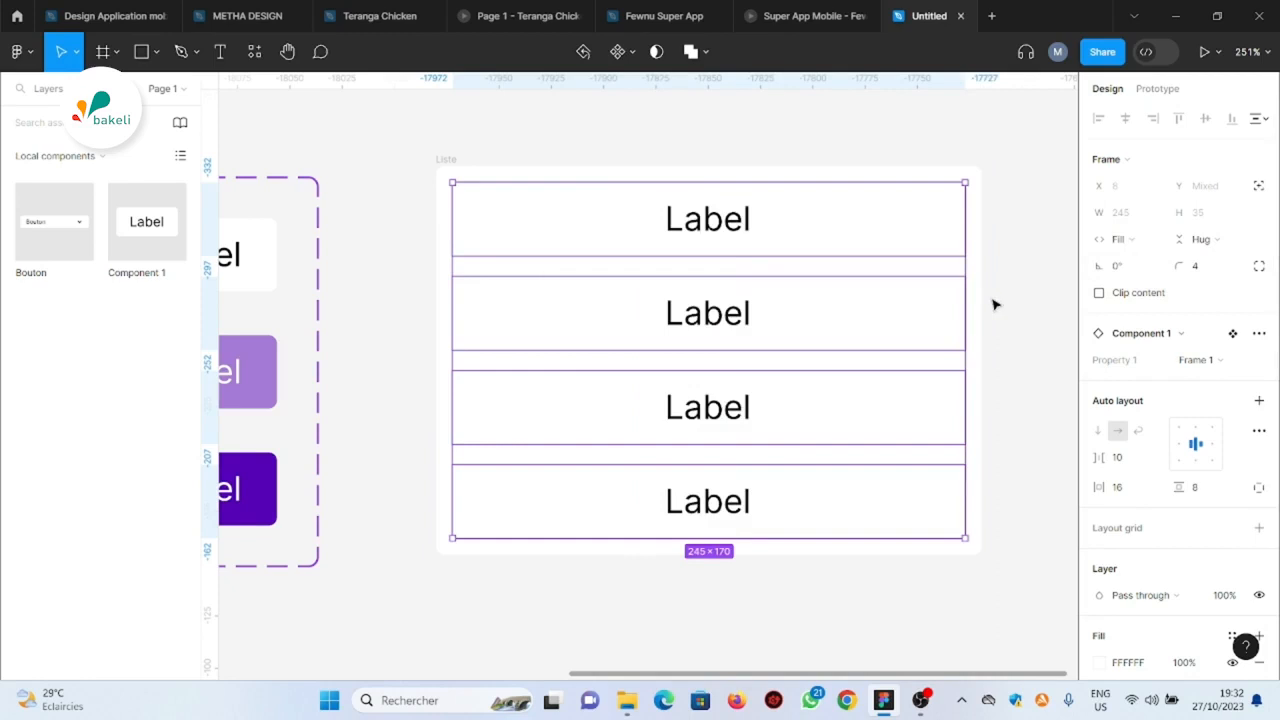
Add a black 000000 inside stroke with a weight of 1 to the Bouton component
scroll(1034, 296, "down", 5)
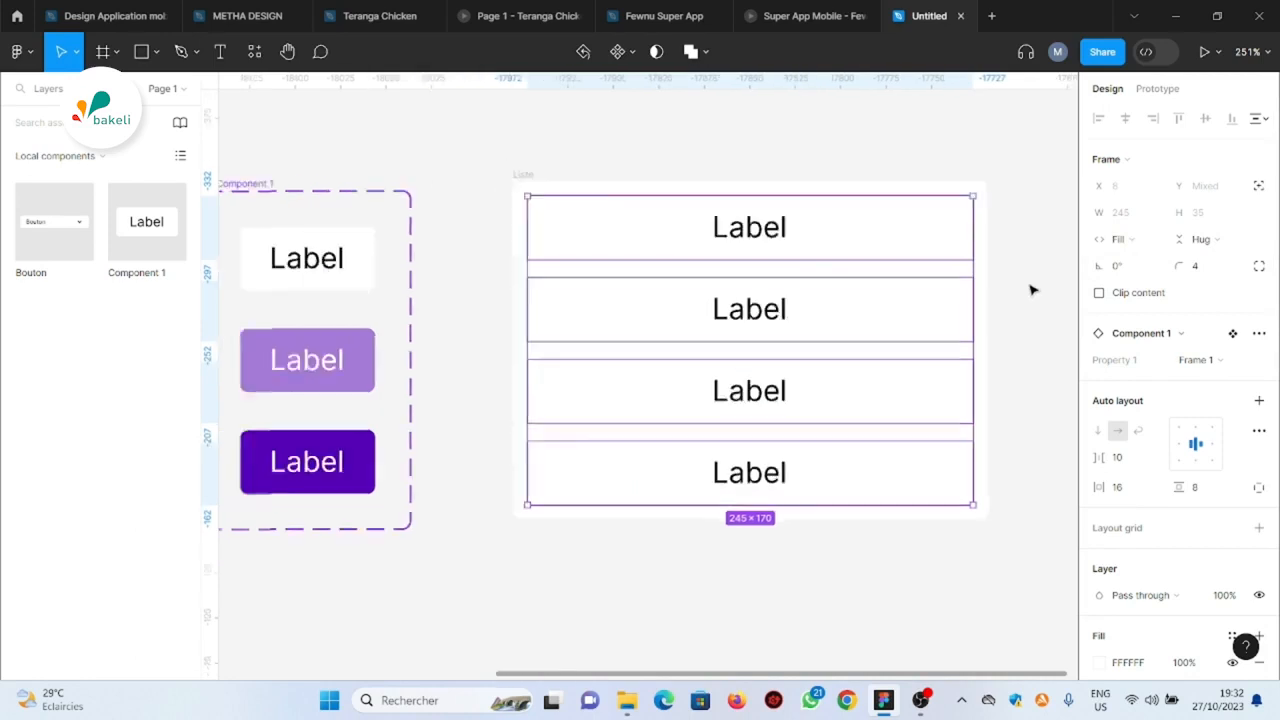
scroll(1034, 293, "up", 2)
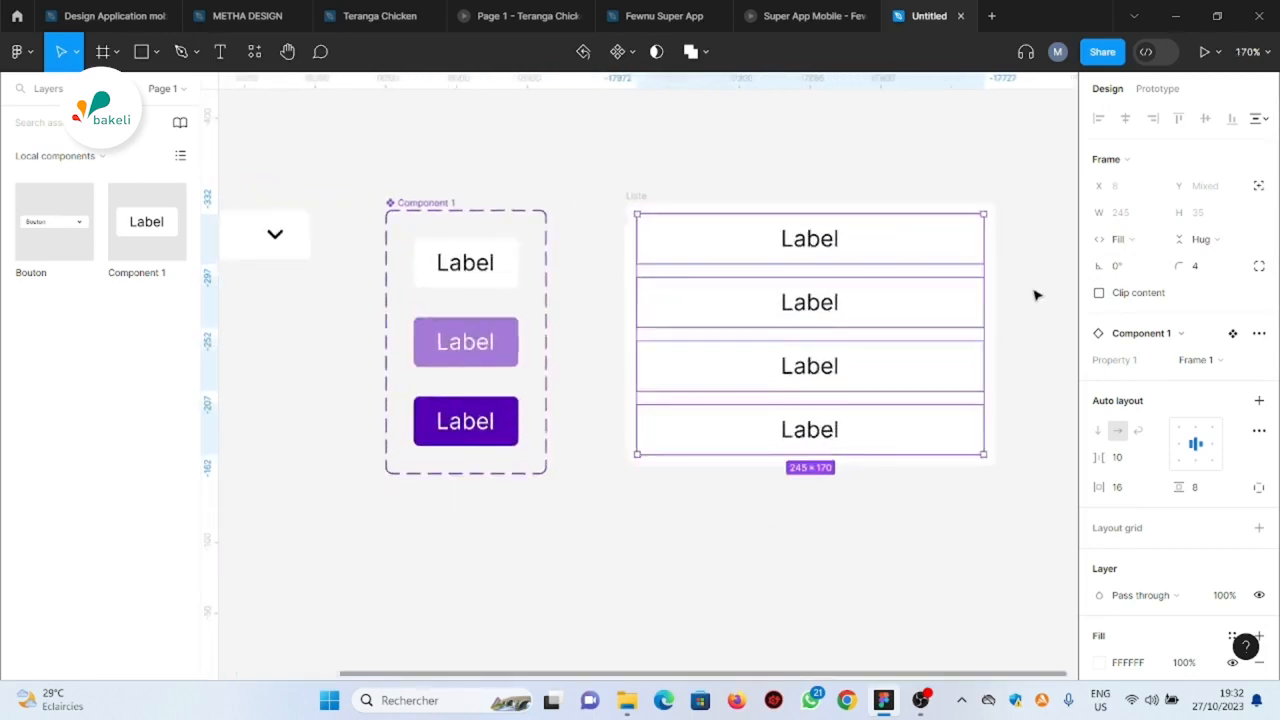
scroll(1034, 291, "down", 4)
scroll(480, 318, "up", 3)
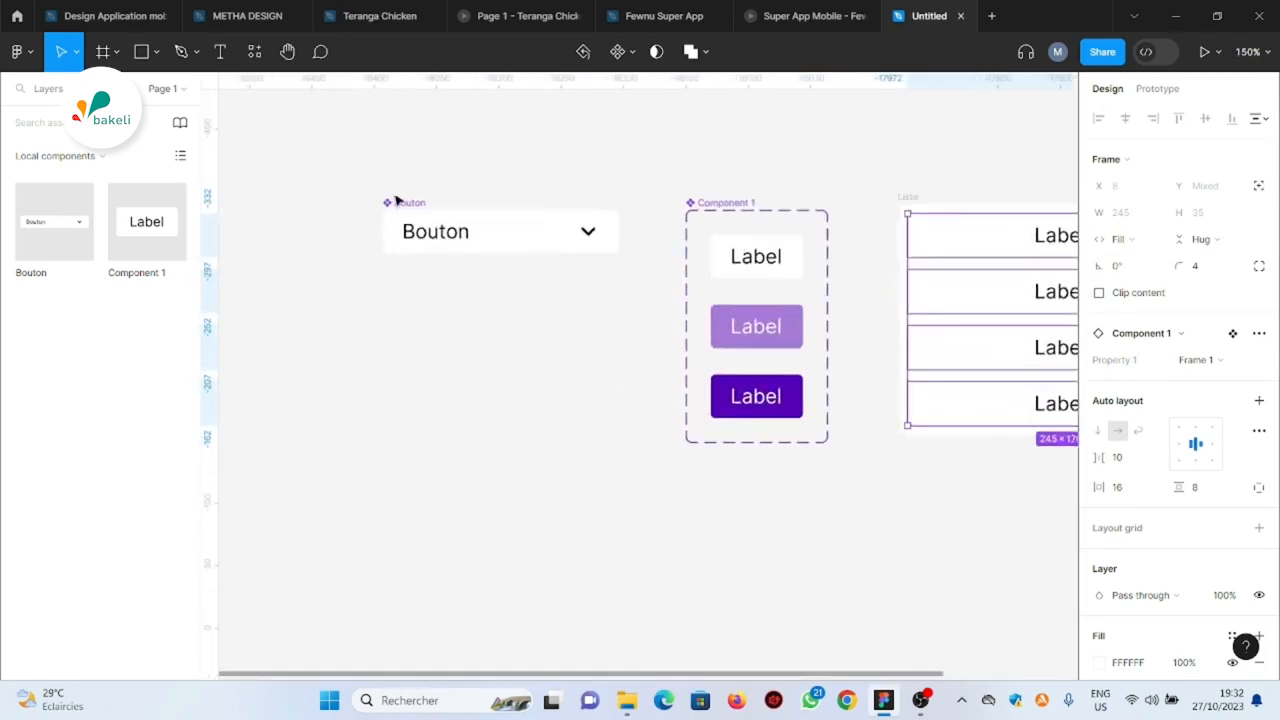
left_click(405, 204)
scroll(424, 244, "up", 5)
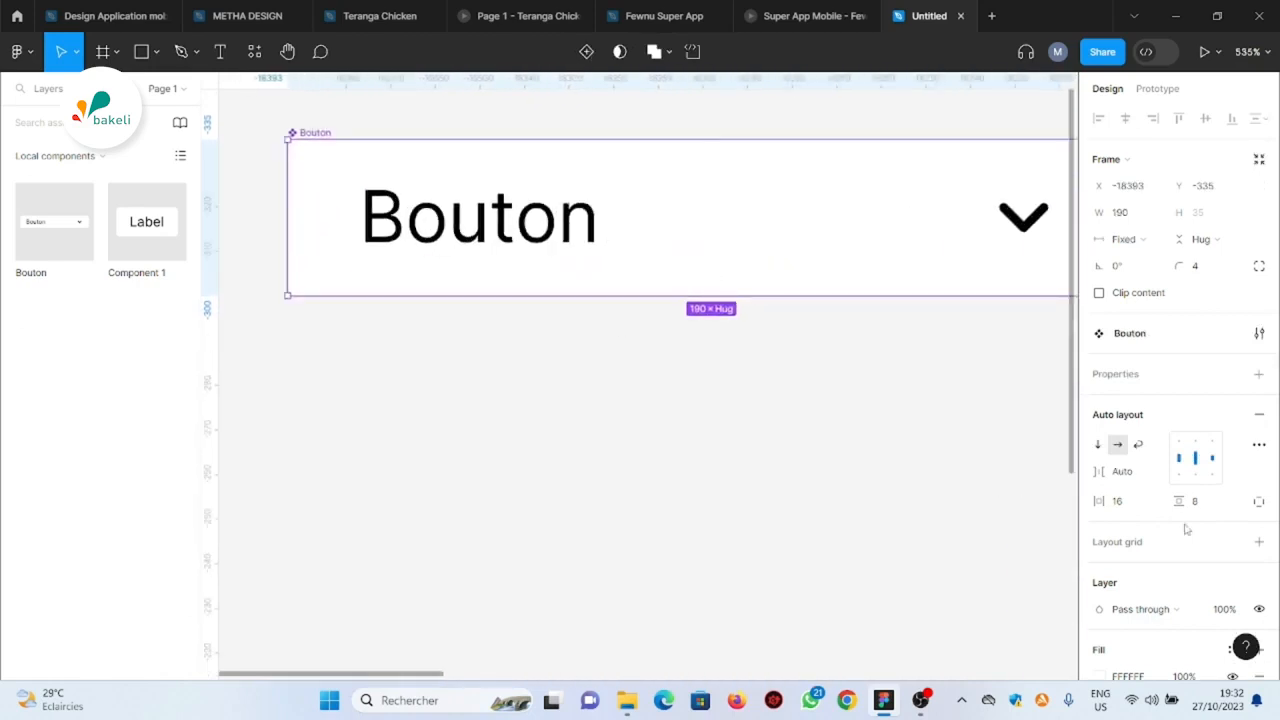
scroll(1145, 521, "down", 2)
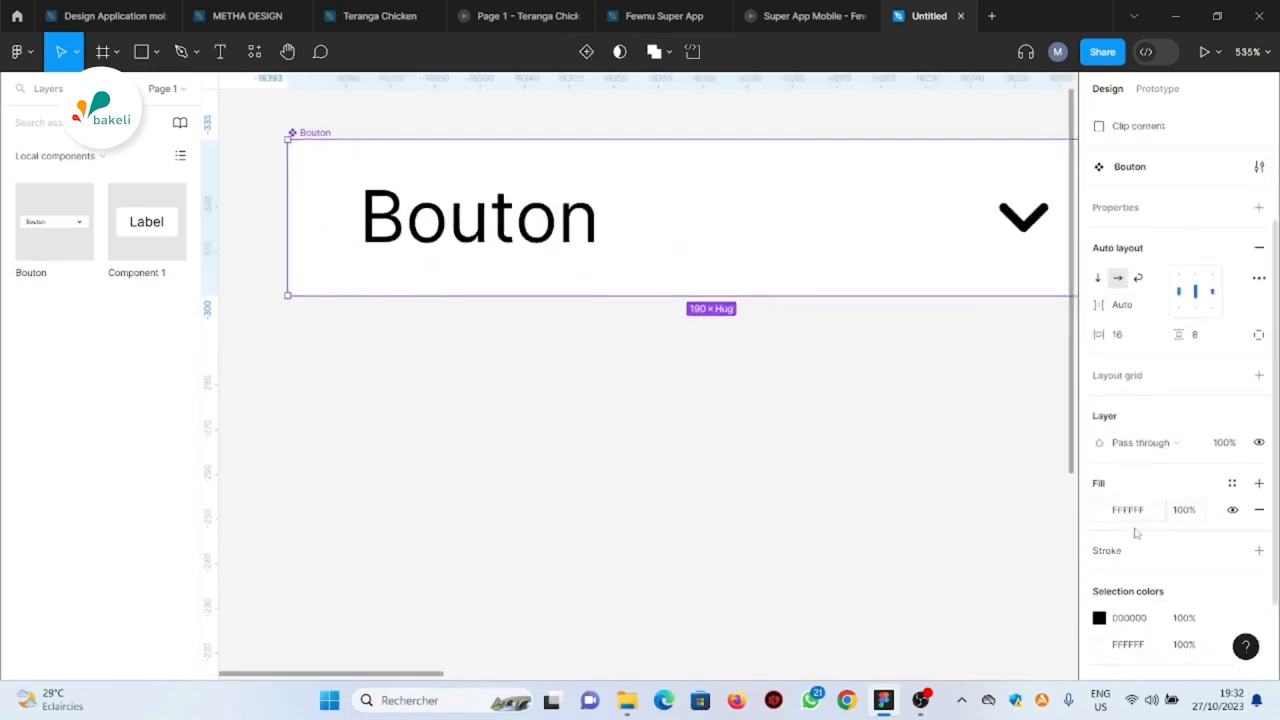
left_click(1259, 550)
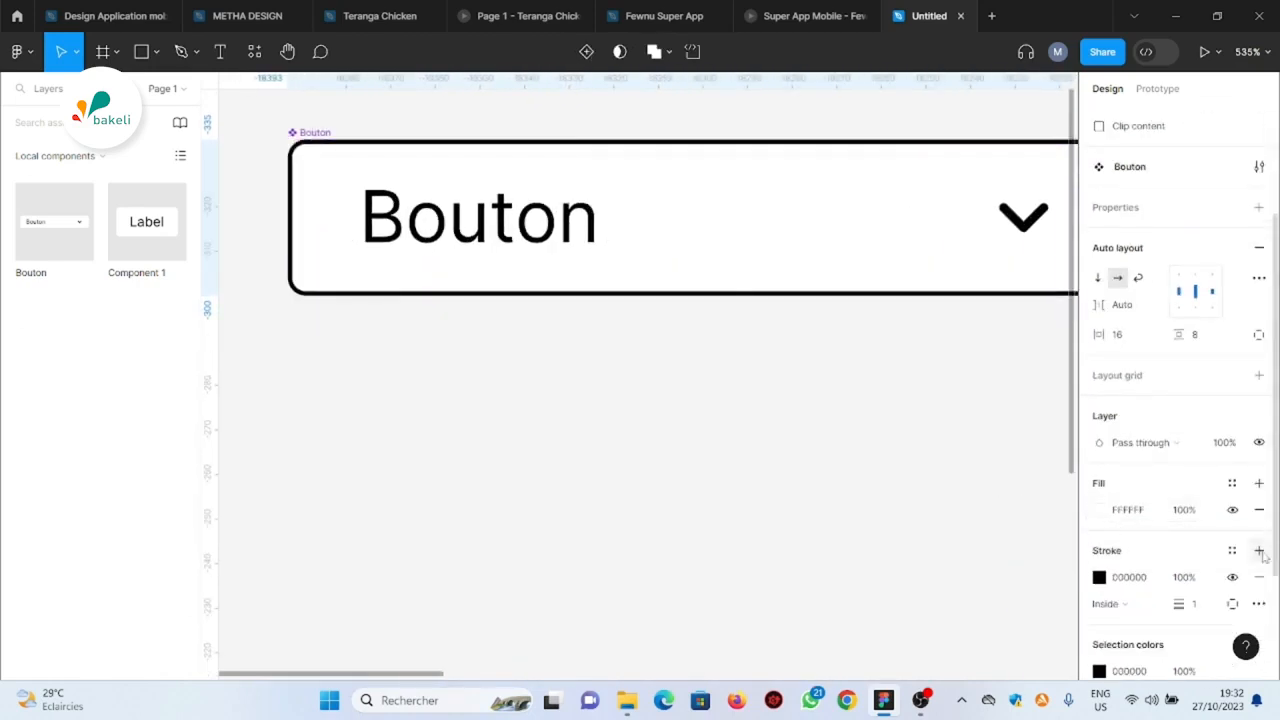
scroll(348, 402, "down", 3)
scroll(348, 402, "down", 2)
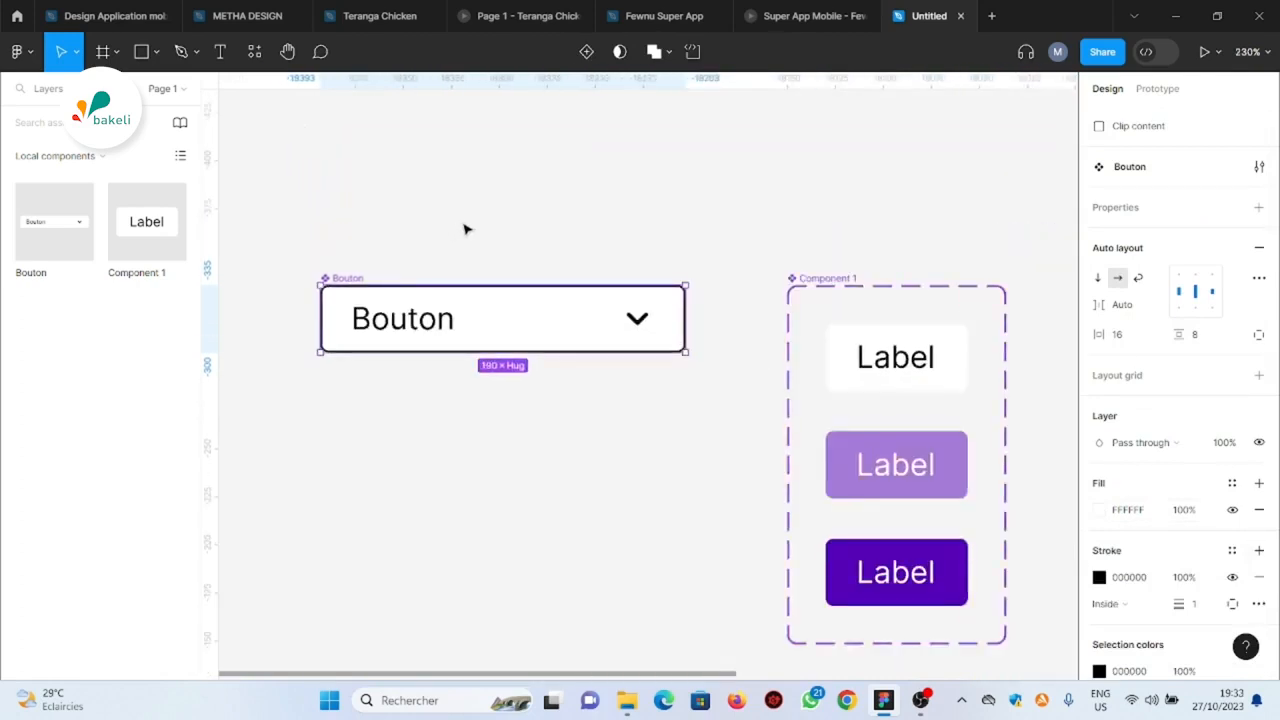
scroll(414, 257, "down", 2)
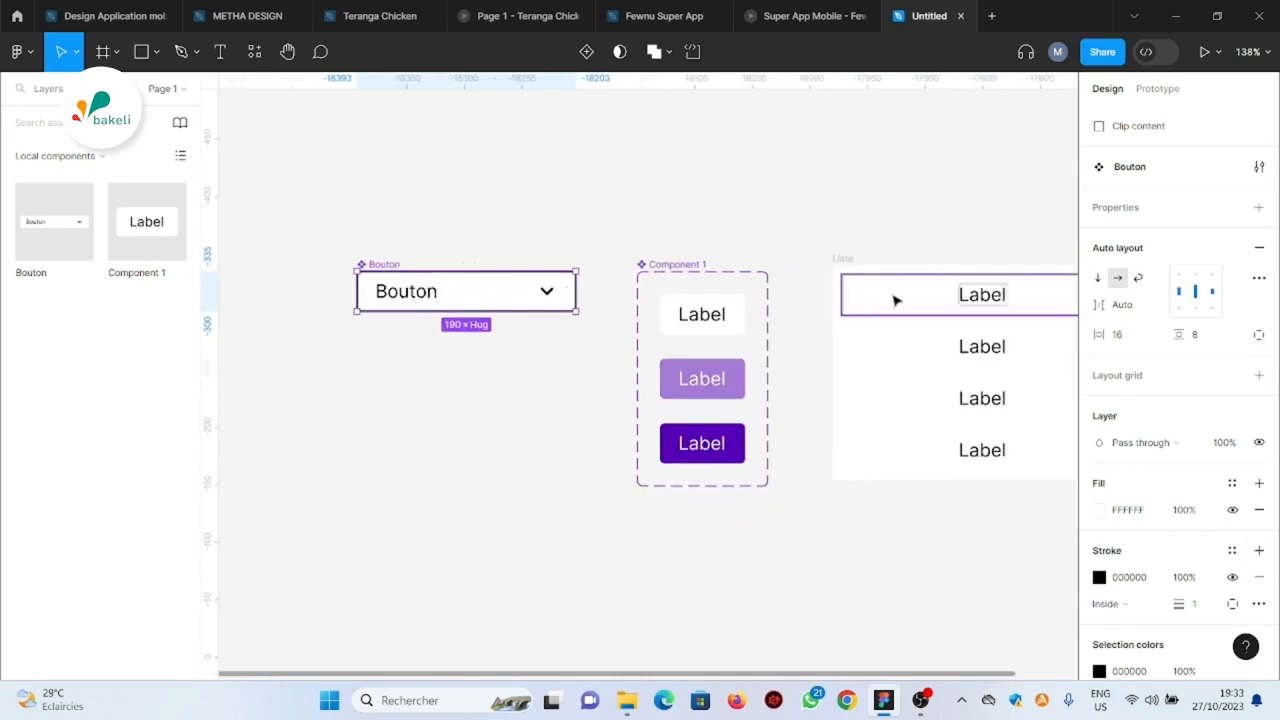
scroll(749, 286, "down", 1)
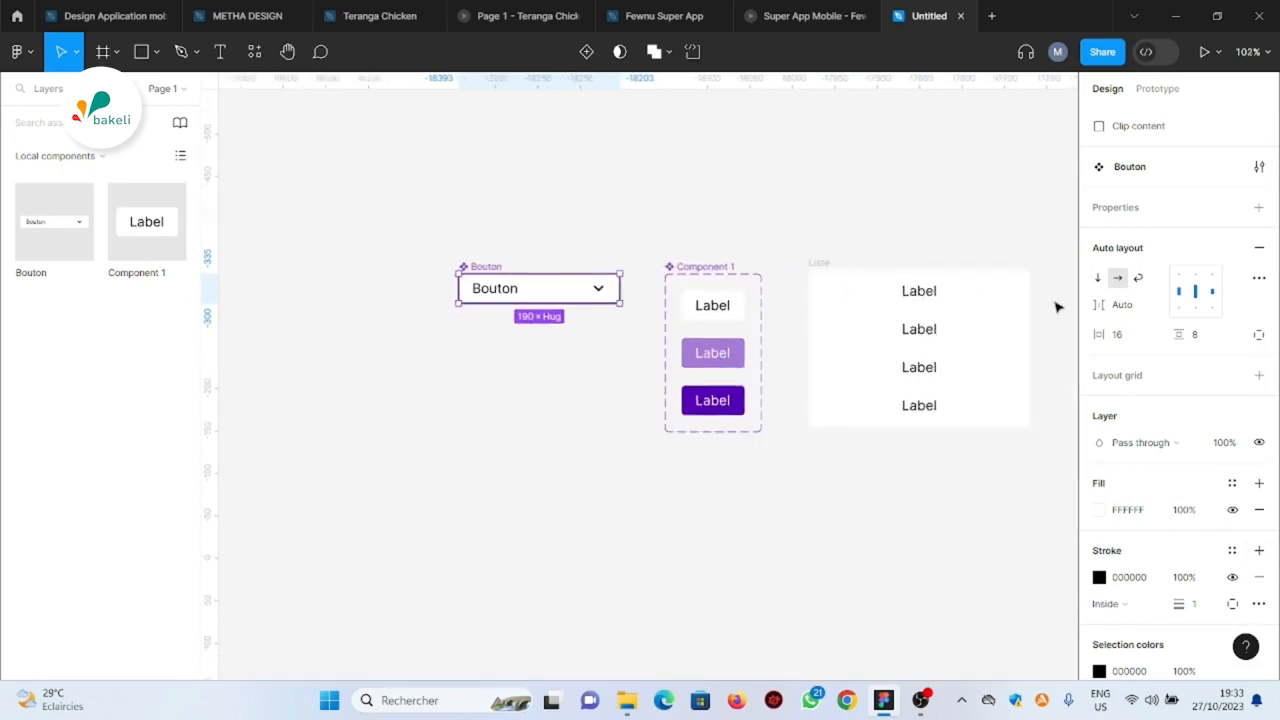
Try a red E30000 fill on the white Label variant of Component 1 and undo it
scroll(1057, 303, "up", 3)
scroll(1053, 305, "down", 1)
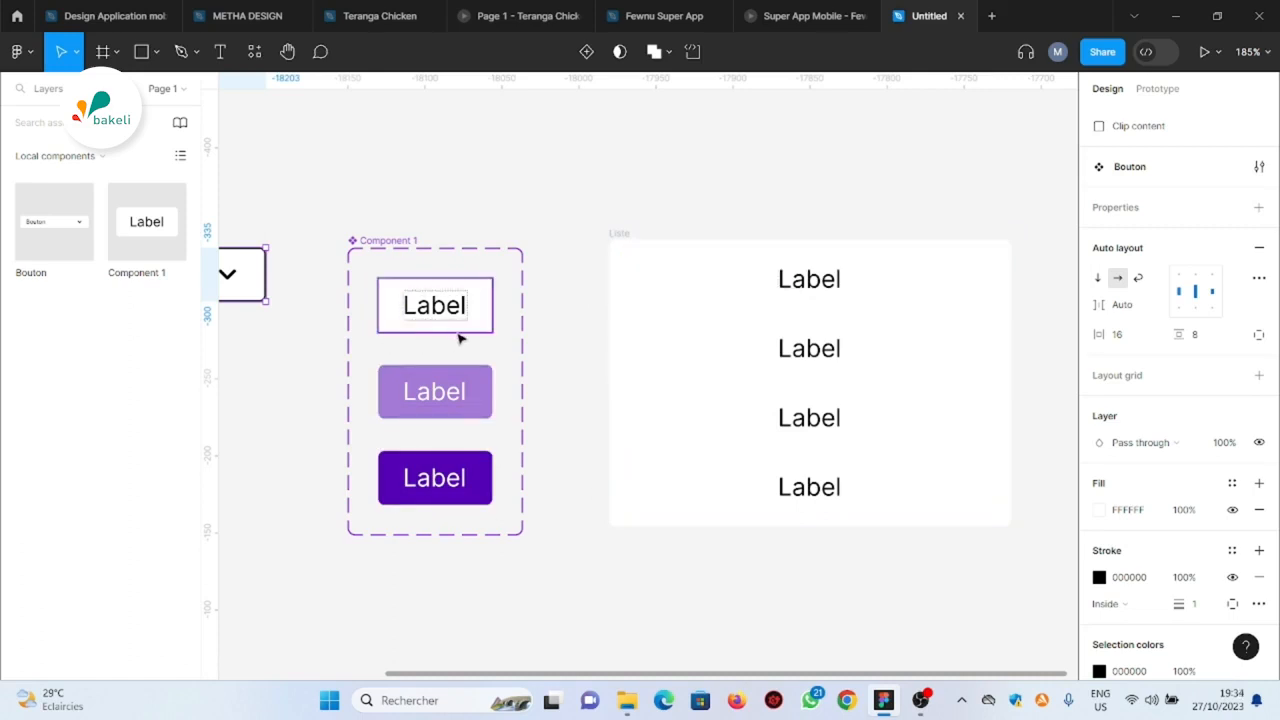
scroll(460, 344, "up", 3)
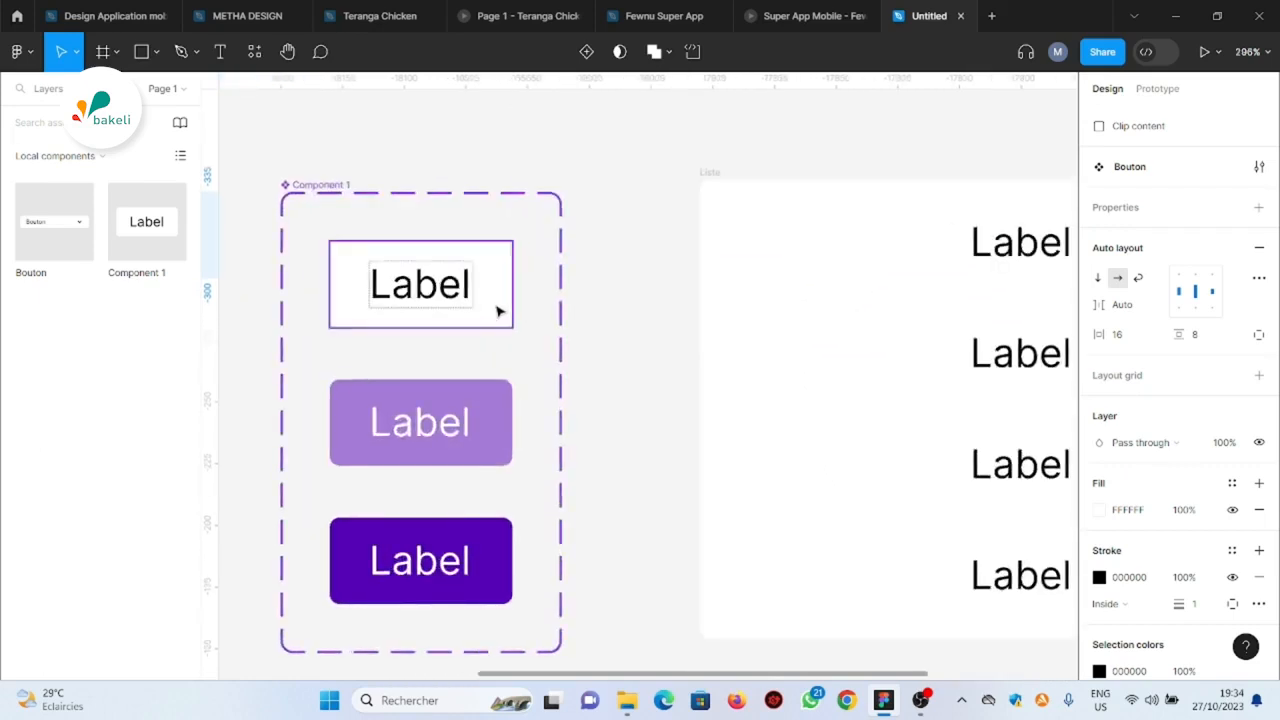
left_click(497, 311)
scroll(1131, 566, "down", 2)
scroll(1131, 566, "down", 1)
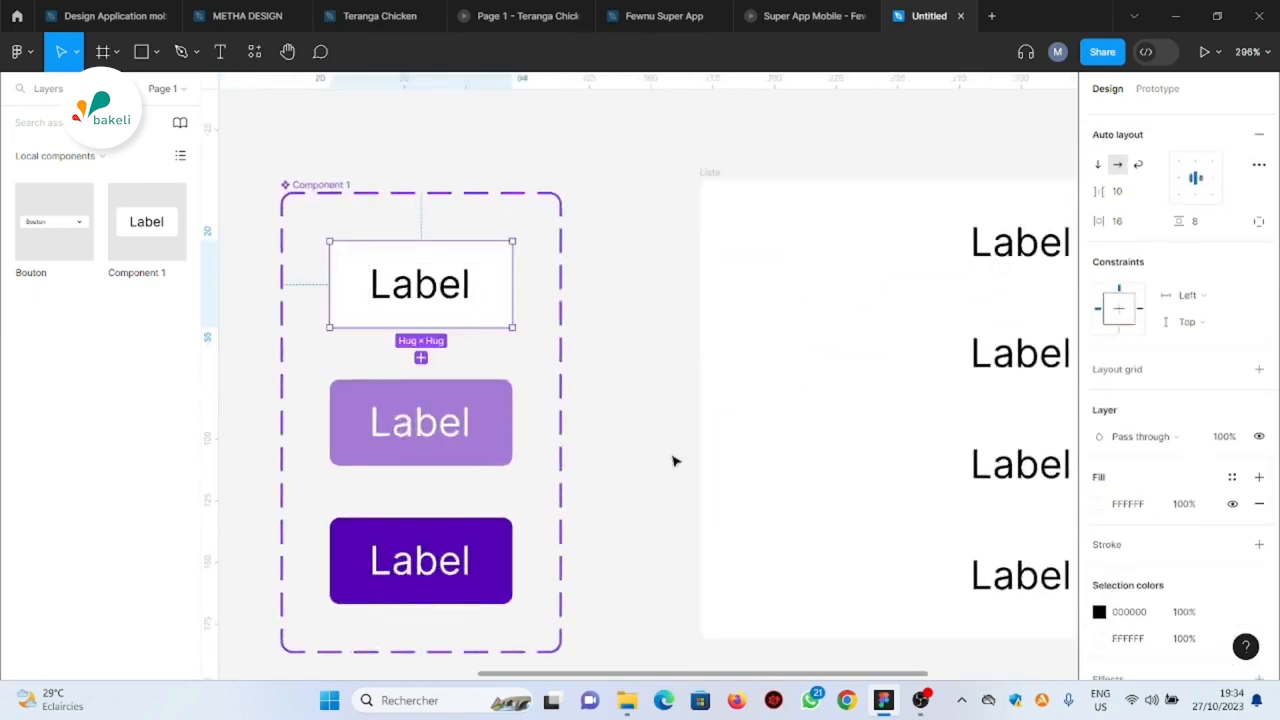
scroll(680, 450, "down", 5, "ctrl")
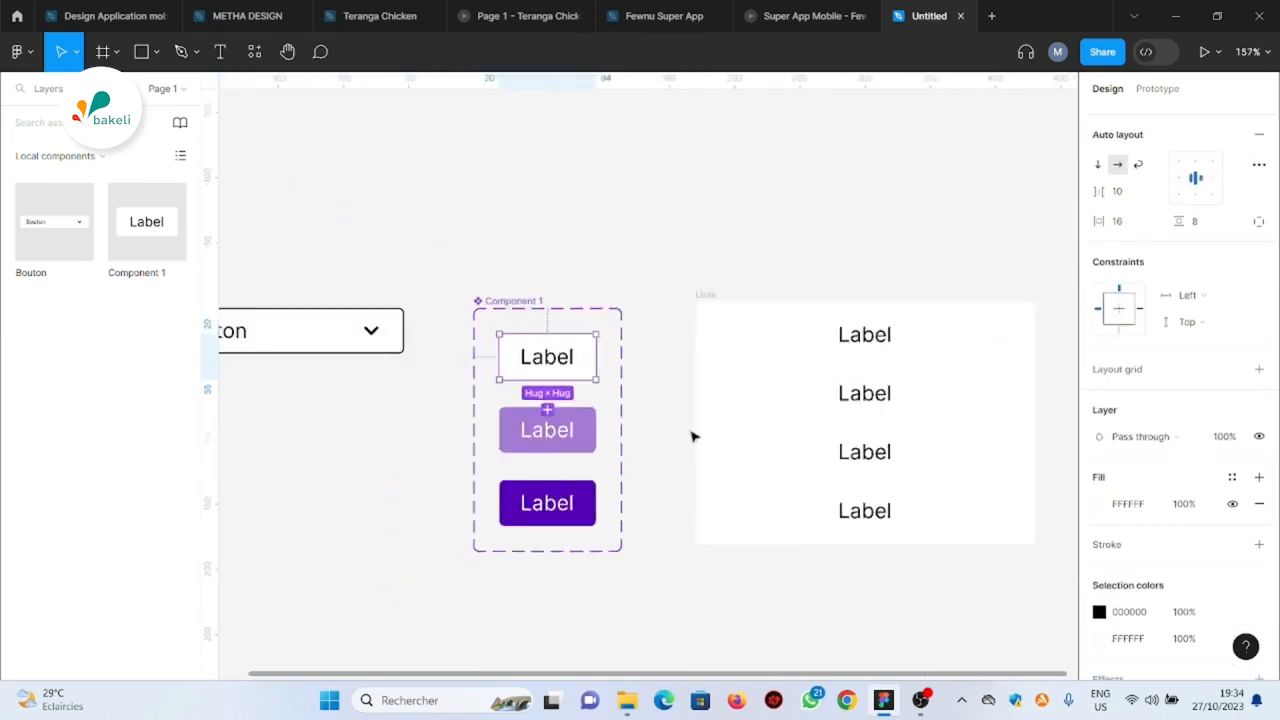
left_click(1100, 504)
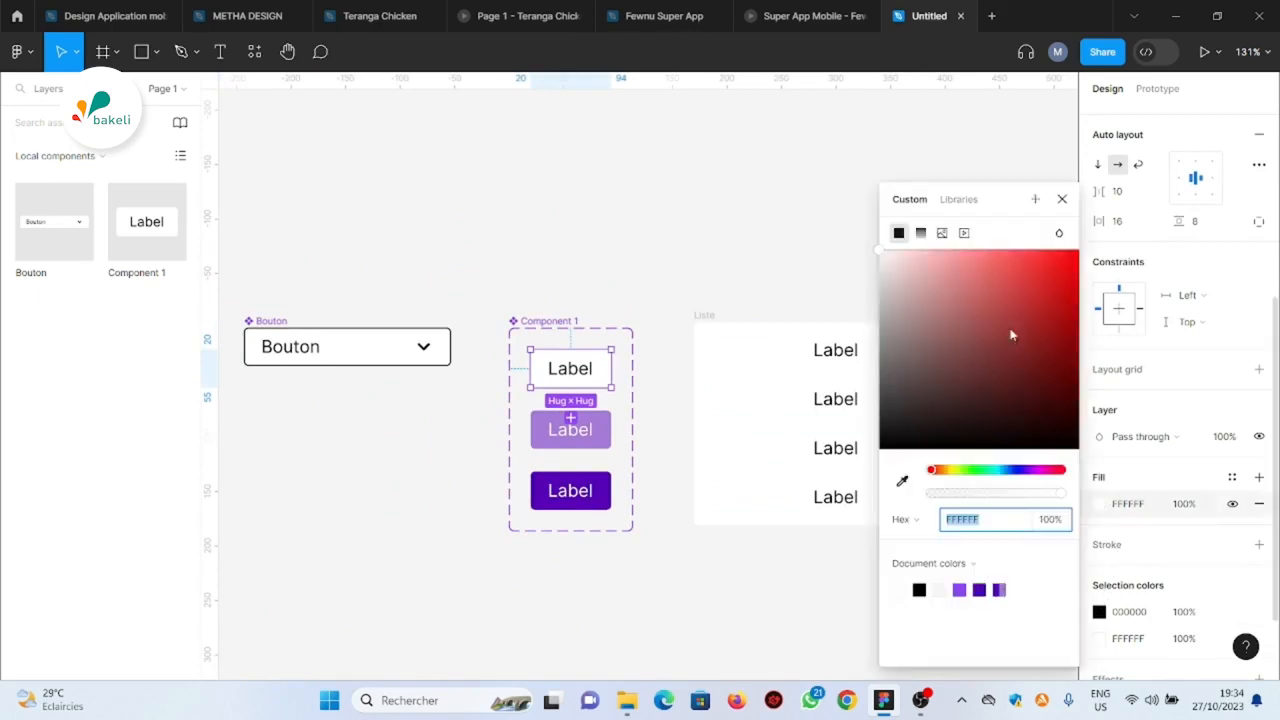
left_click_drag(1008, 331, 1078, 272)
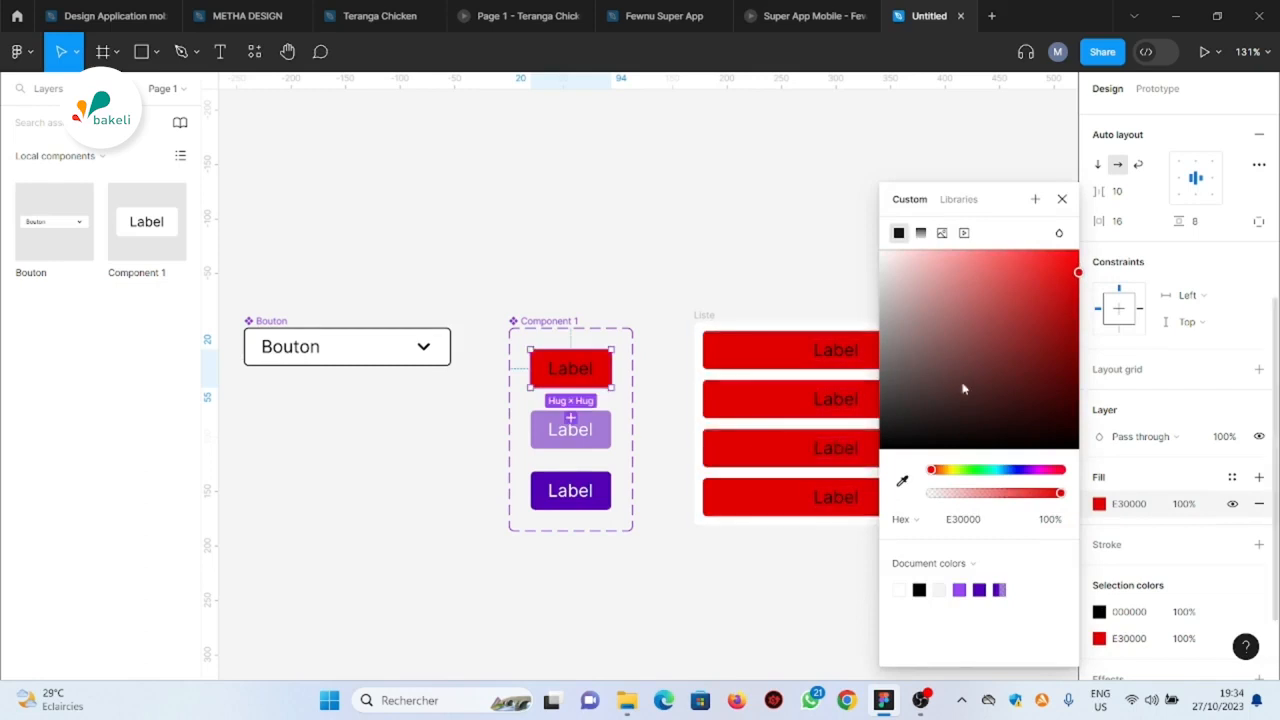
left_click(1063, 200)
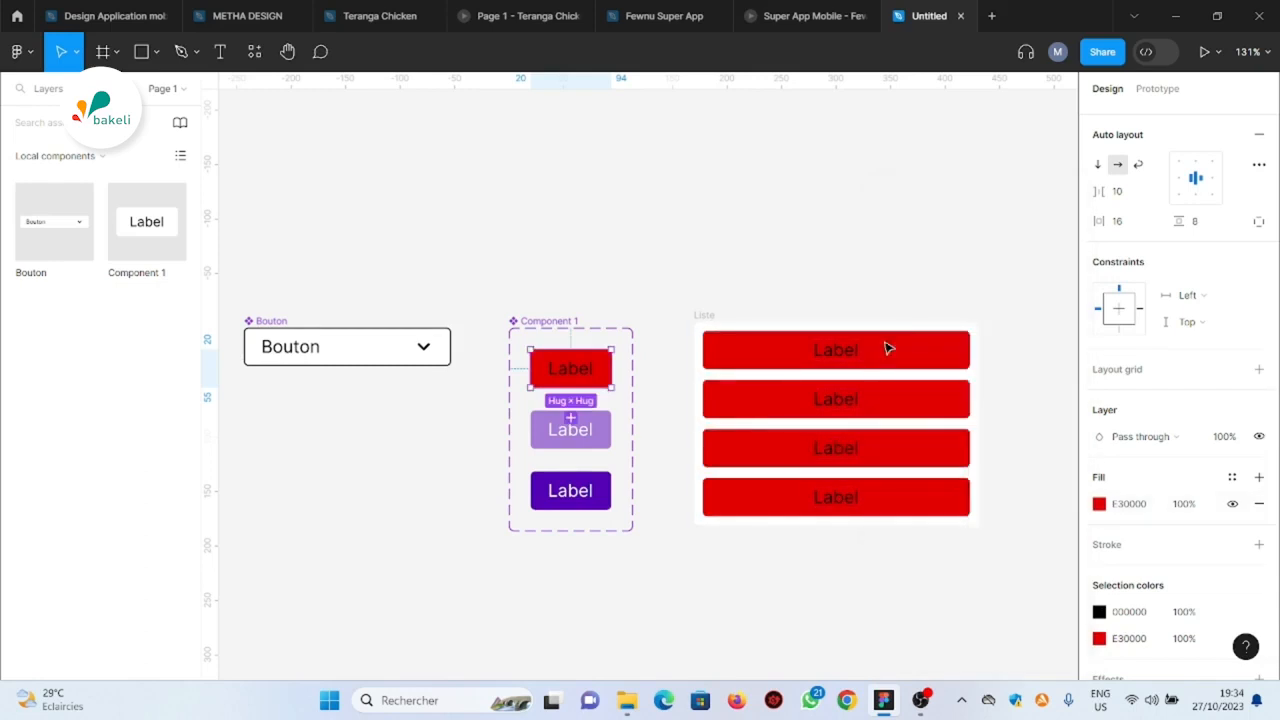
scroll(998, 413, "up", 3)
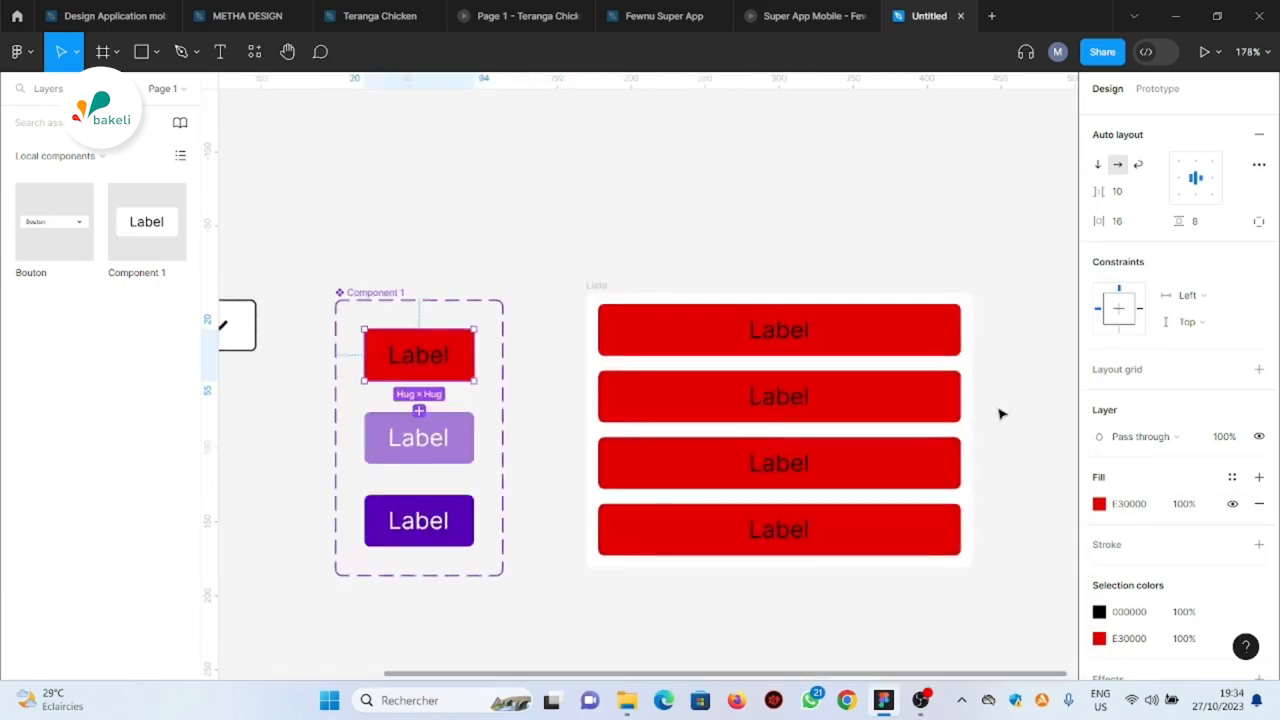
key("ctrl+z")
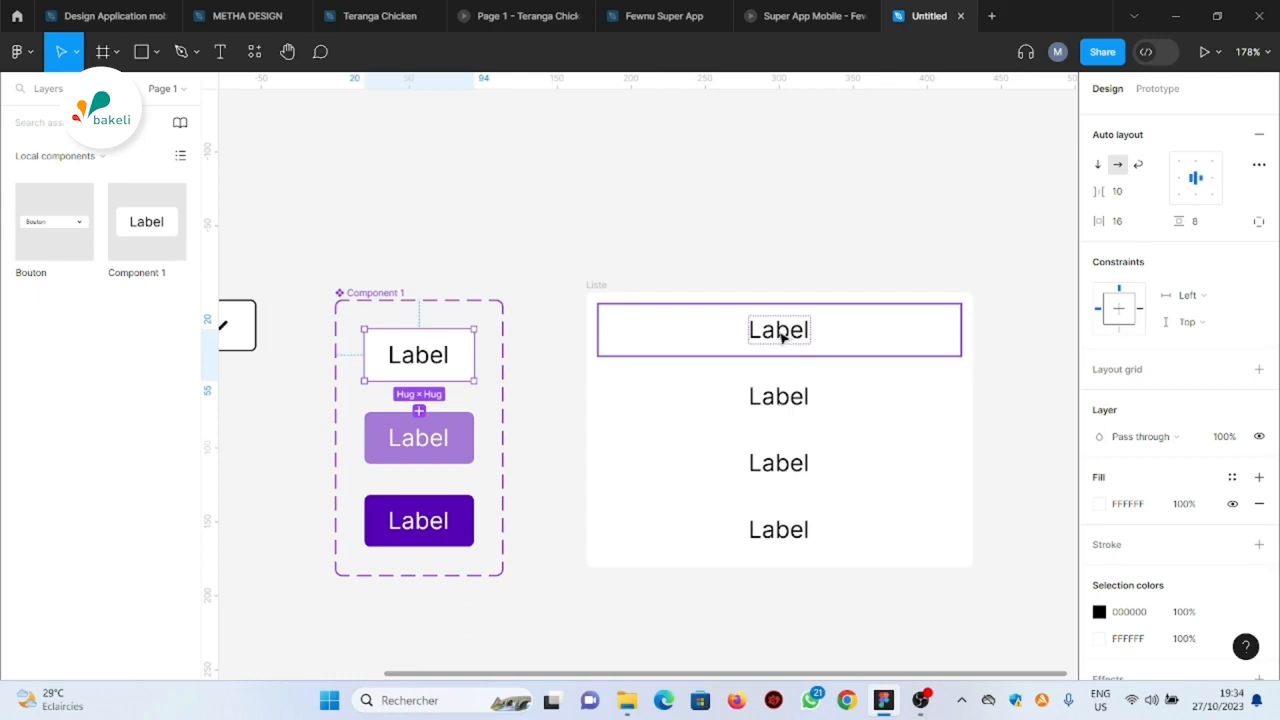
Set the auto layout alignment of all three Label variants in Component 1 to middle left
left_click(570, 174)
left_click(425, 357)
left_click(443, 449, "shift")
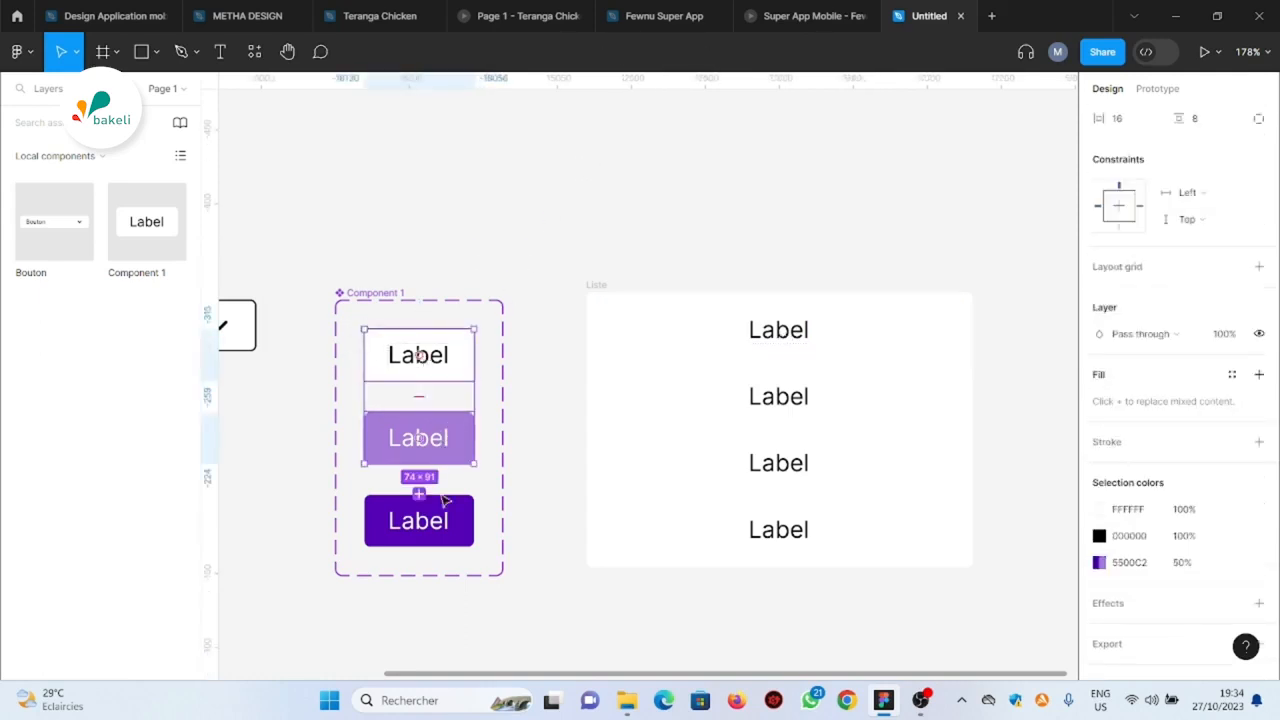
left_click(441, 528, "shift")
scroll(1175, 405, "up", 4)
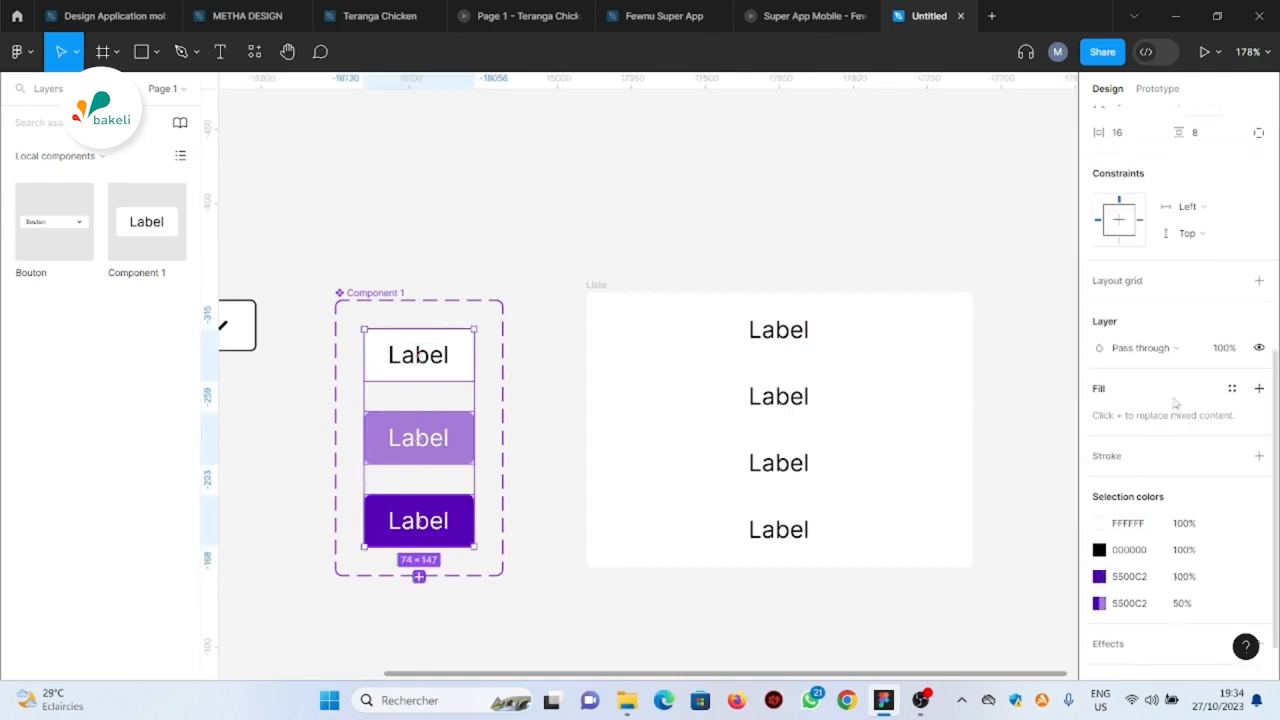
scroll(1177, 402, "up", 2)
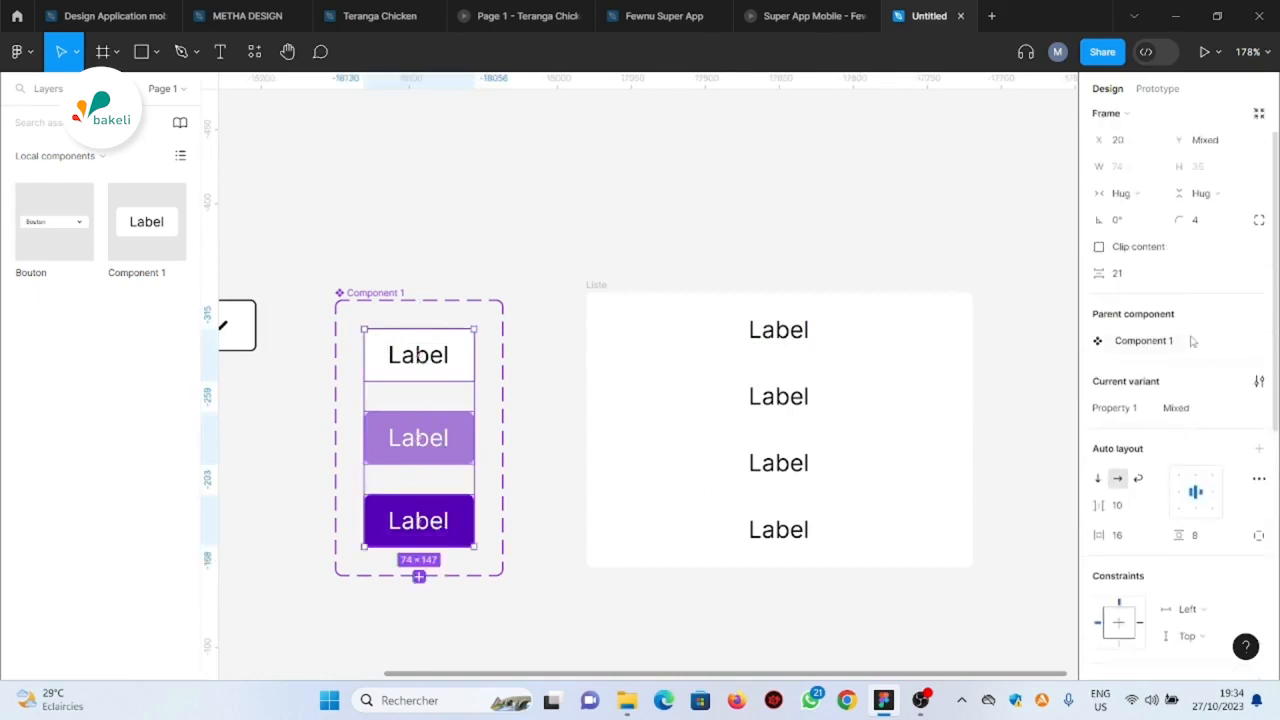
left_click(1182, 500)
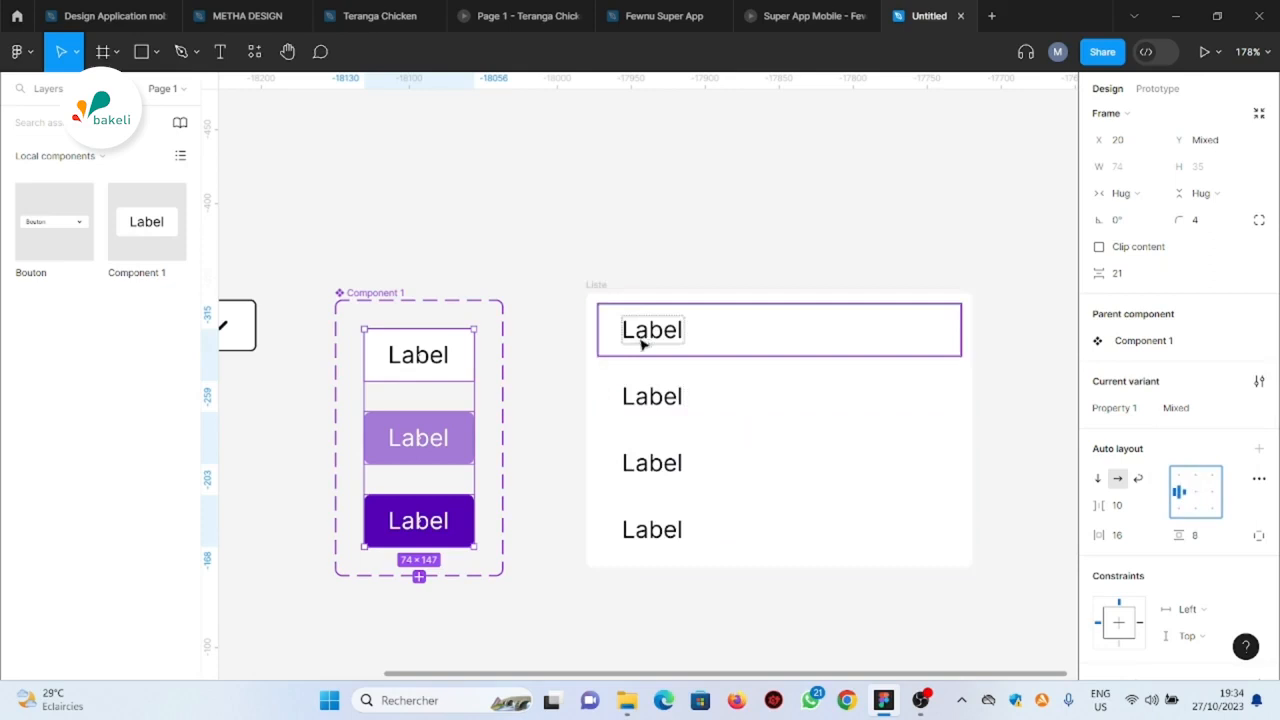
left_click(760, 208)
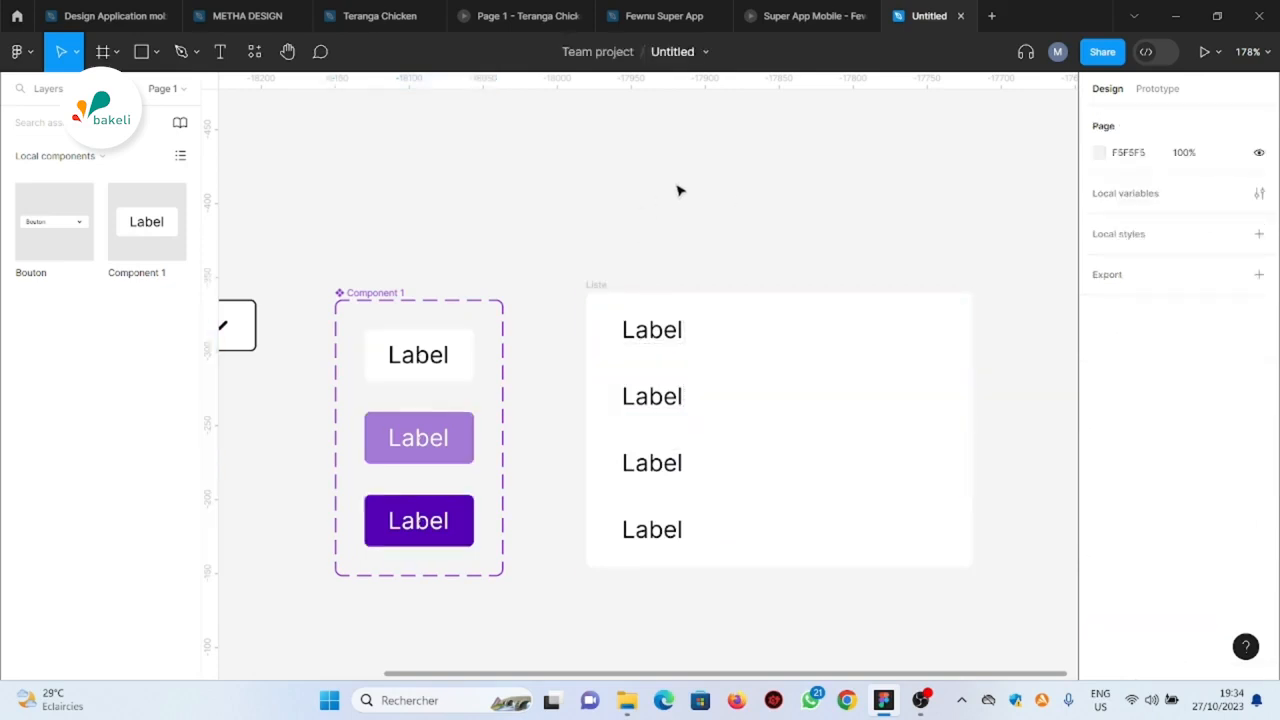
Add a drop shadow to the Liste frame with its blur set to 15
scroll(670, 170, "down", 2)
scroll(670, 170, "down", 2)
scroll(757, 423, "up", 2)
scroll(737, 211, "up", 1)
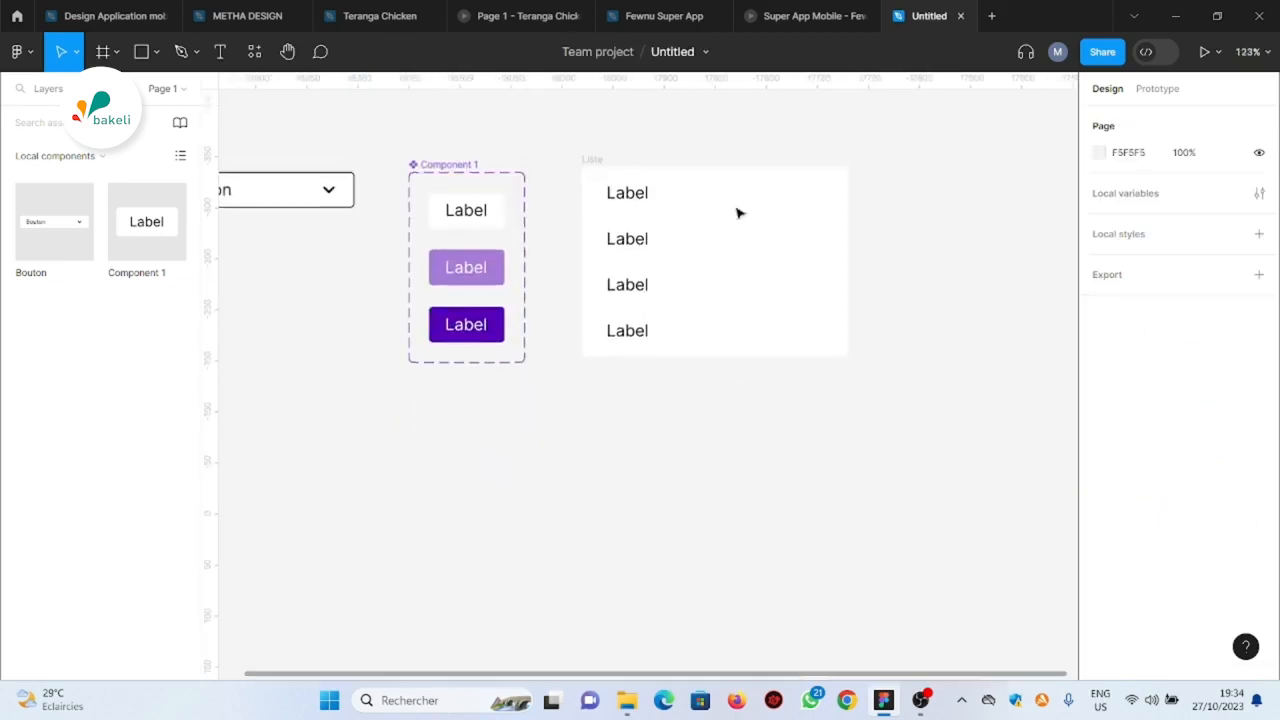
scroll(652, 153, "up", 1)
scroll(652, 153, "up", 1)
left_click(566, 203)
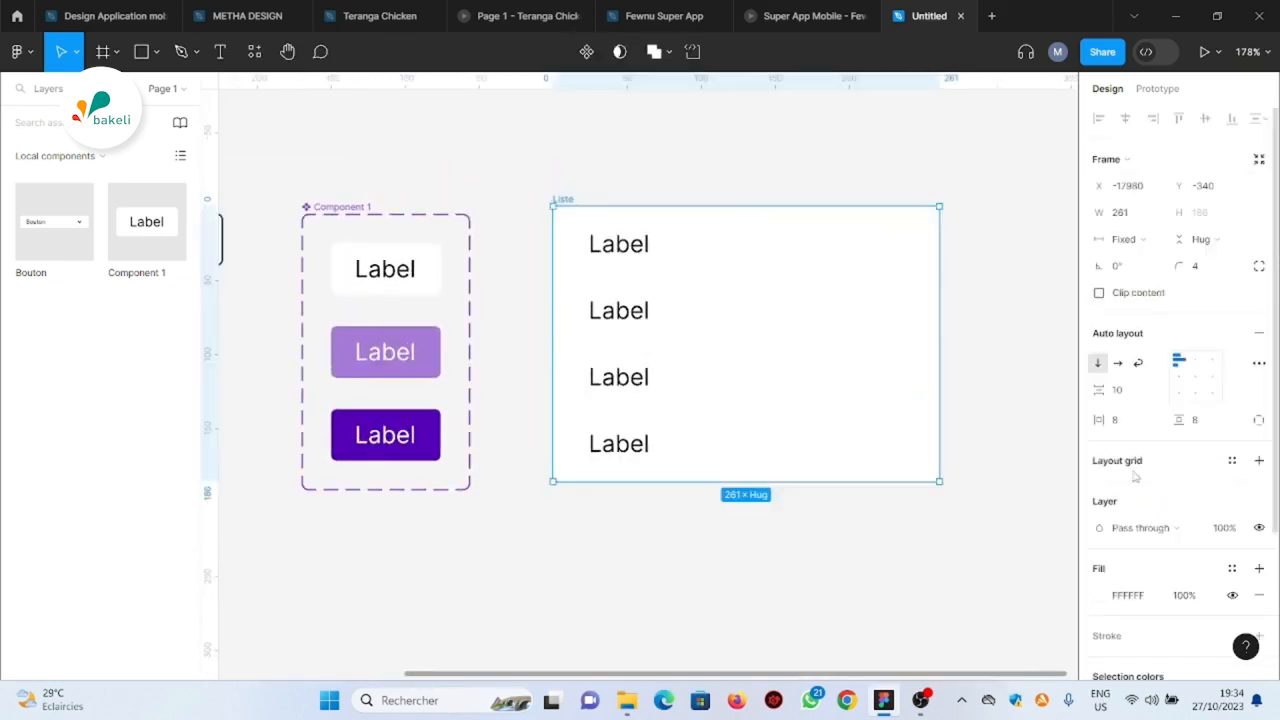
scroll(1140, 475, "down", 2)
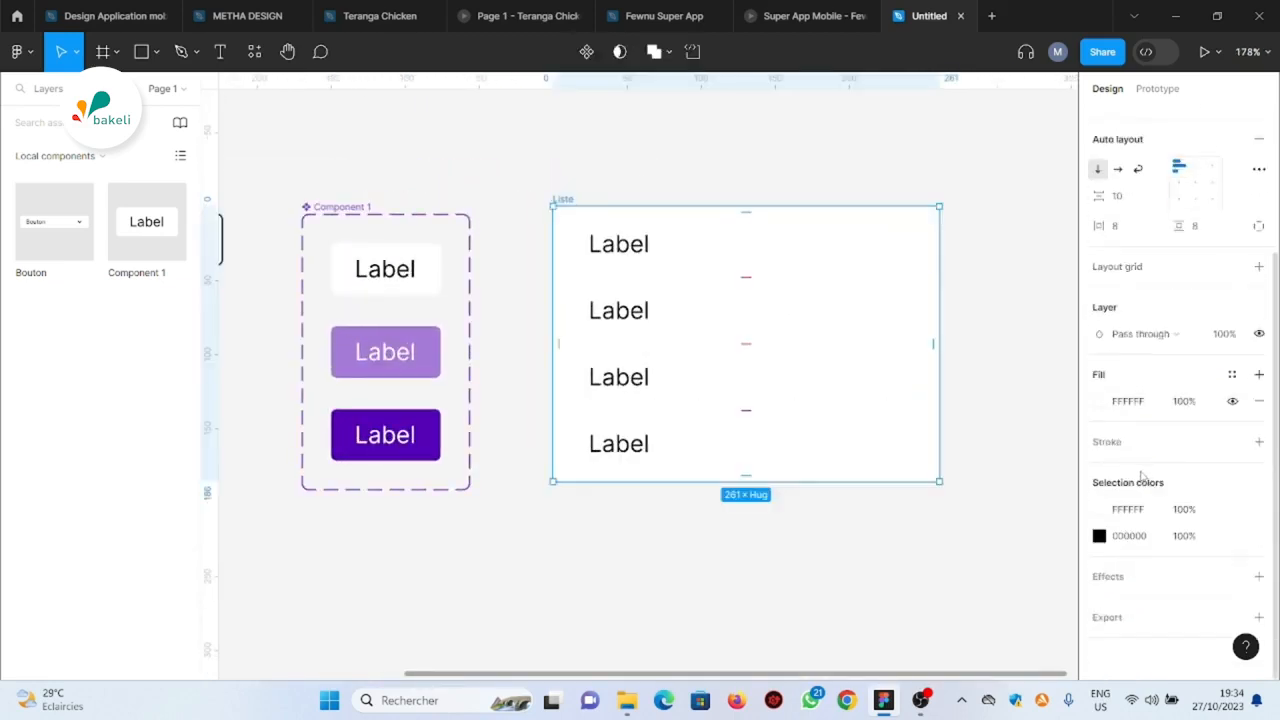
left_click(1259, 577)
scroll(1140, 556, "down", 1)
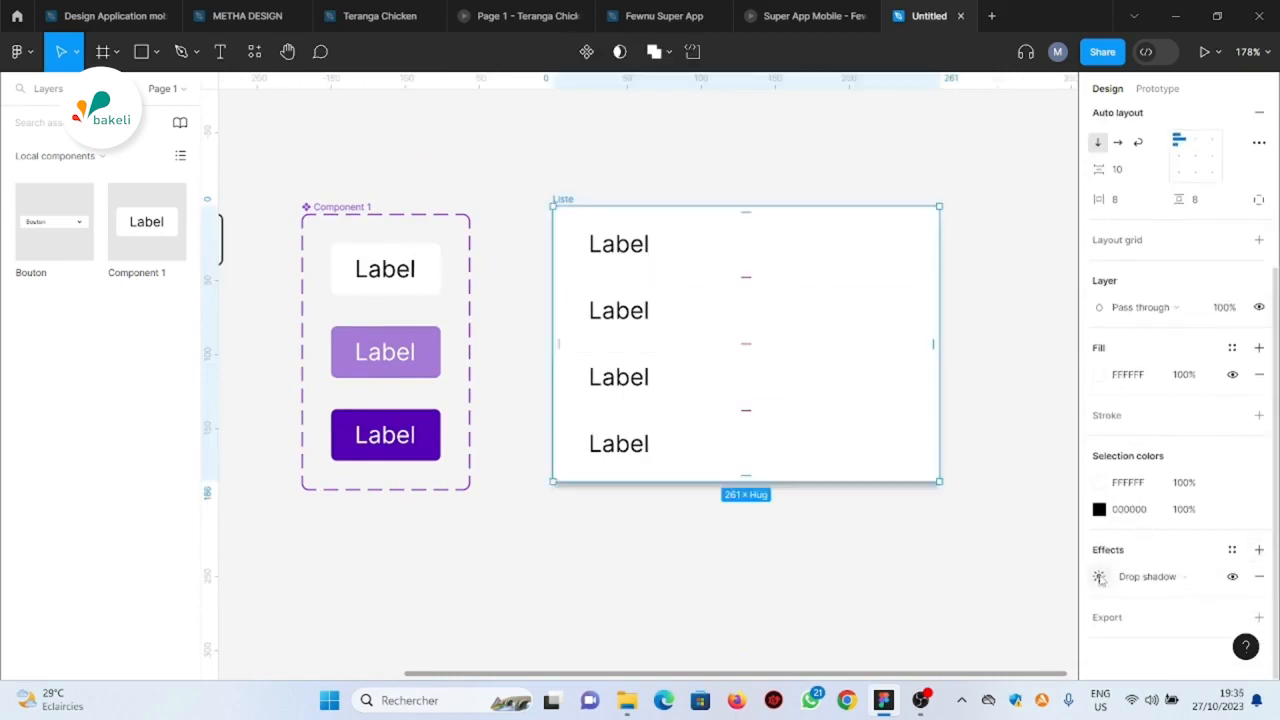
left_click(1099, 576)
left_click_drag(985, 553, 1174, 545)
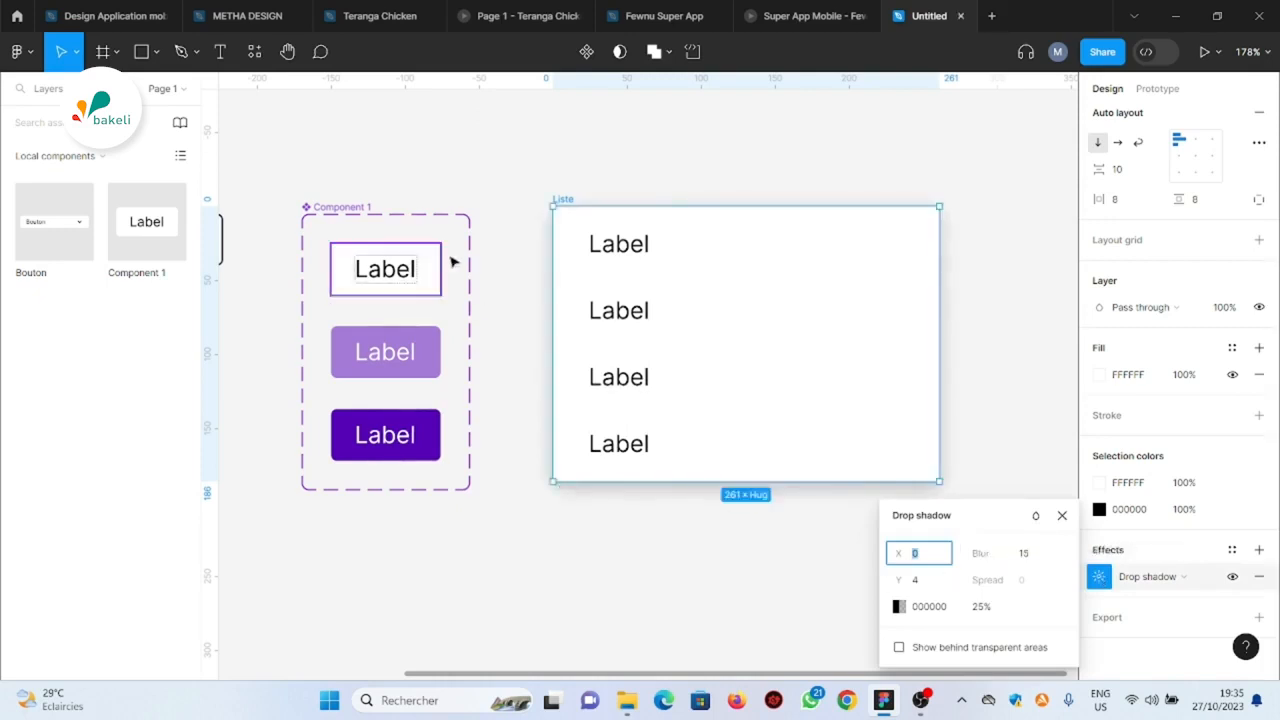
left_click(1062, 515)
Turn the Liste frame into a component and show the page's layers
scroll(994, 300, "up", 2)
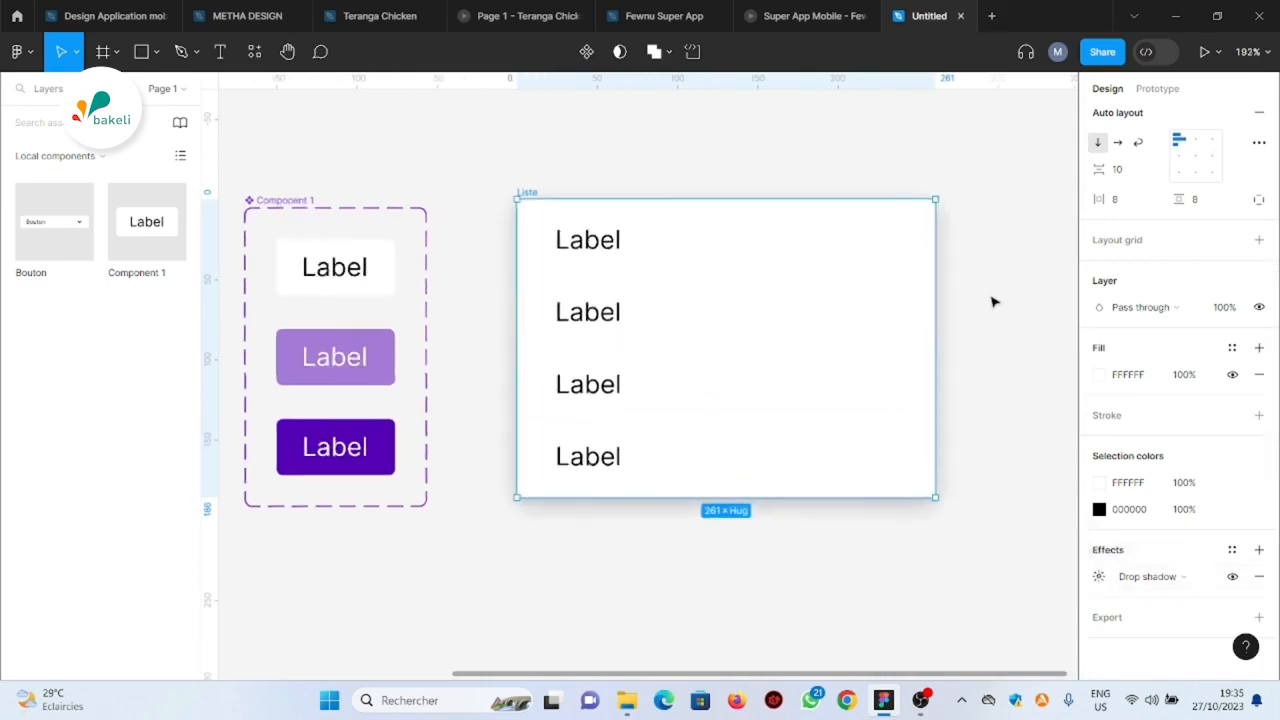
left_click(587, 53)
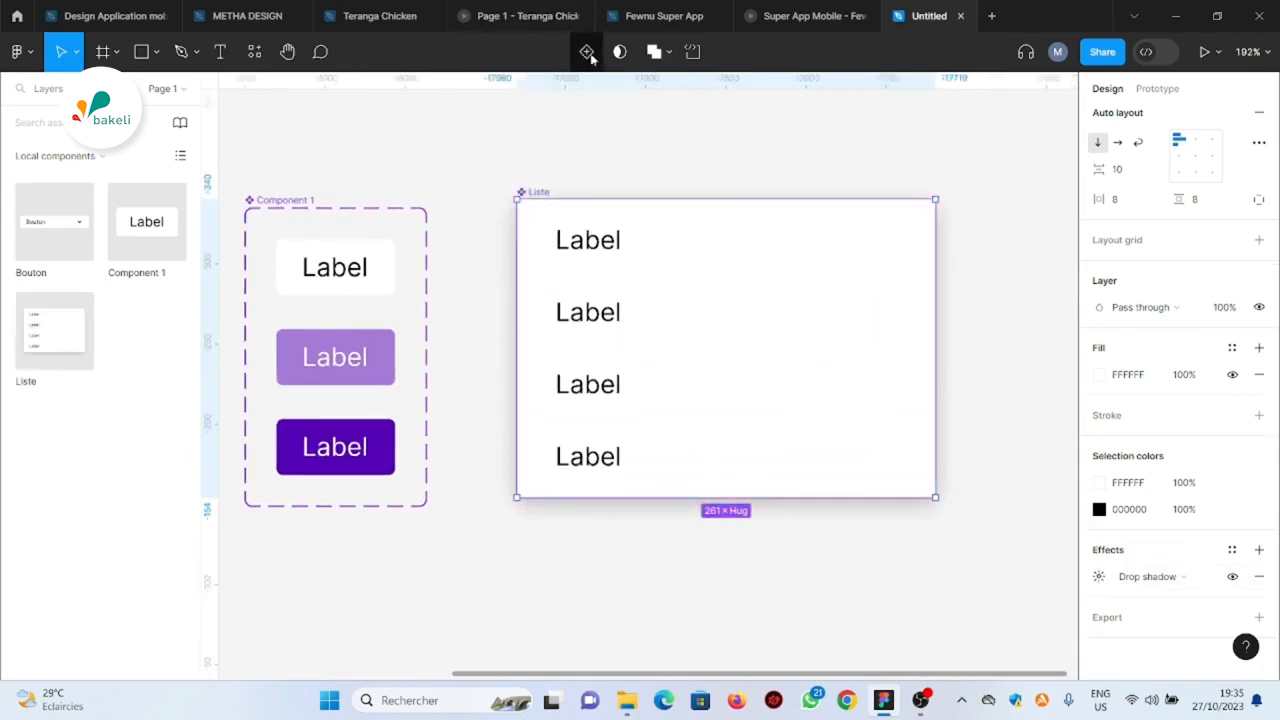
left_click(48, 89)
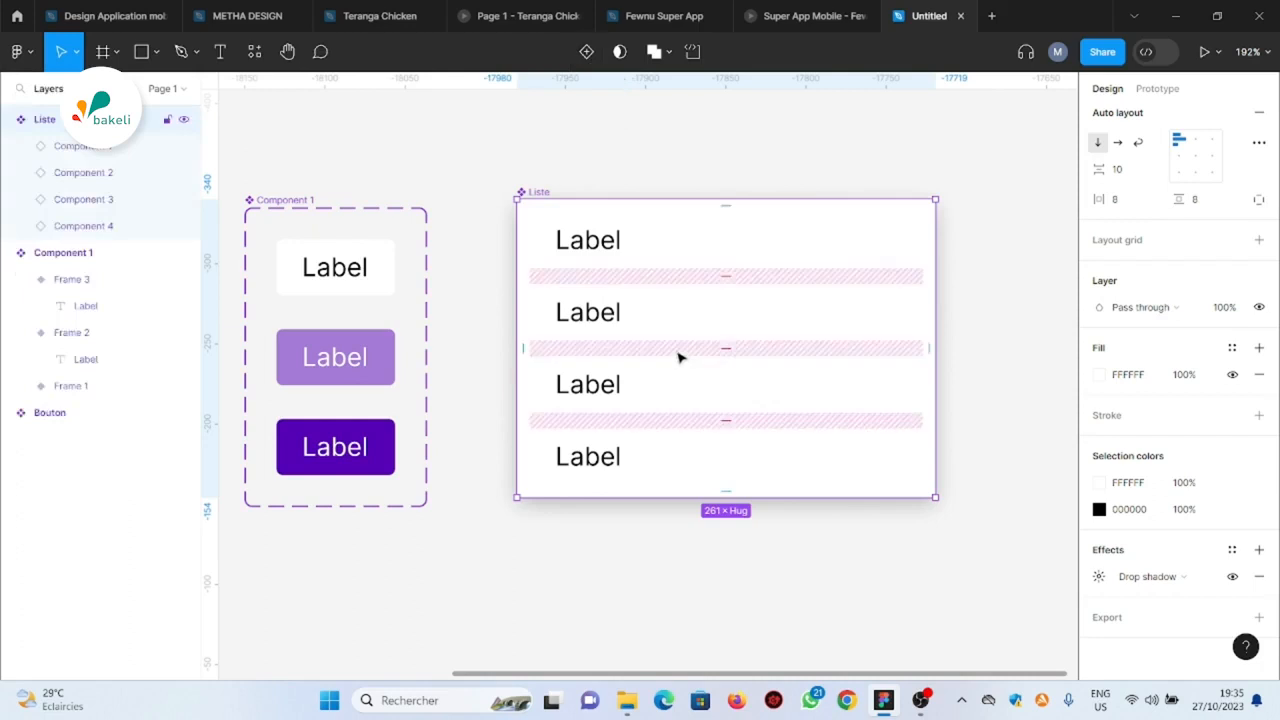
Add an iPhone 14 Plus frame and place it beside the Liste component with a clear gap between them
scroll(681, 355, "down", 4)
scroll(568, 325, "up", 4)
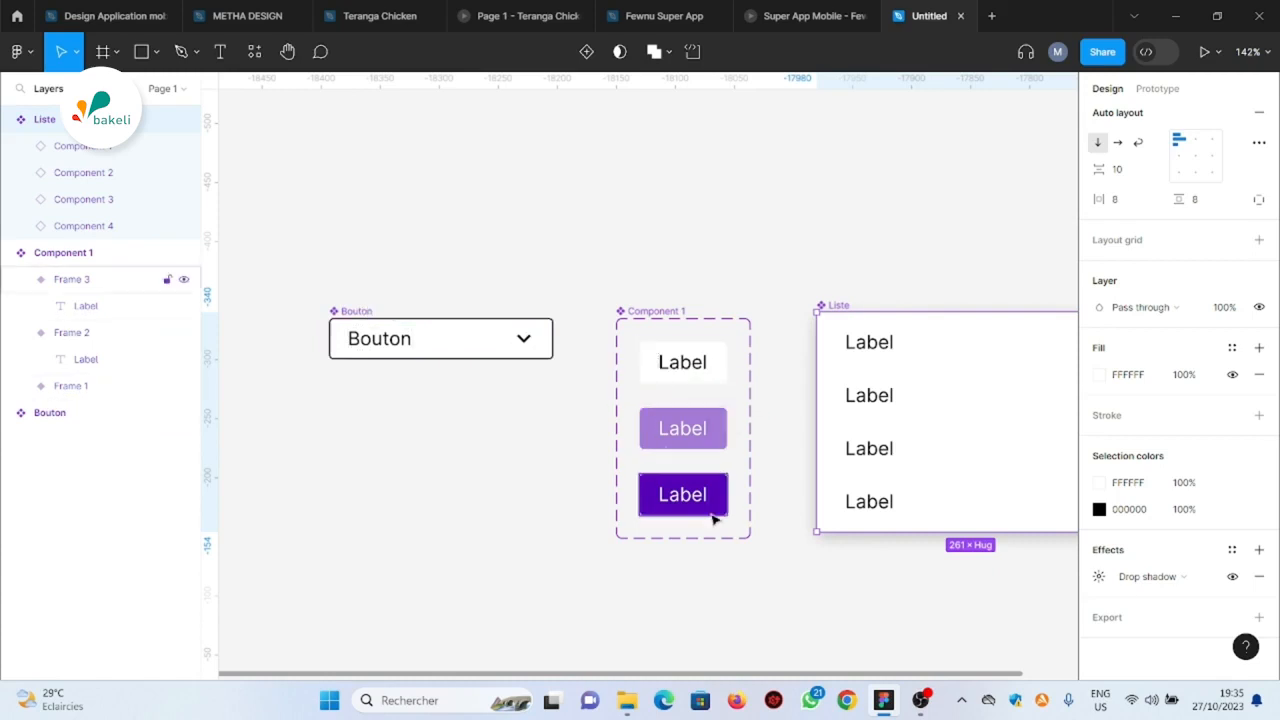
scroll(492, 510, "down", 5)
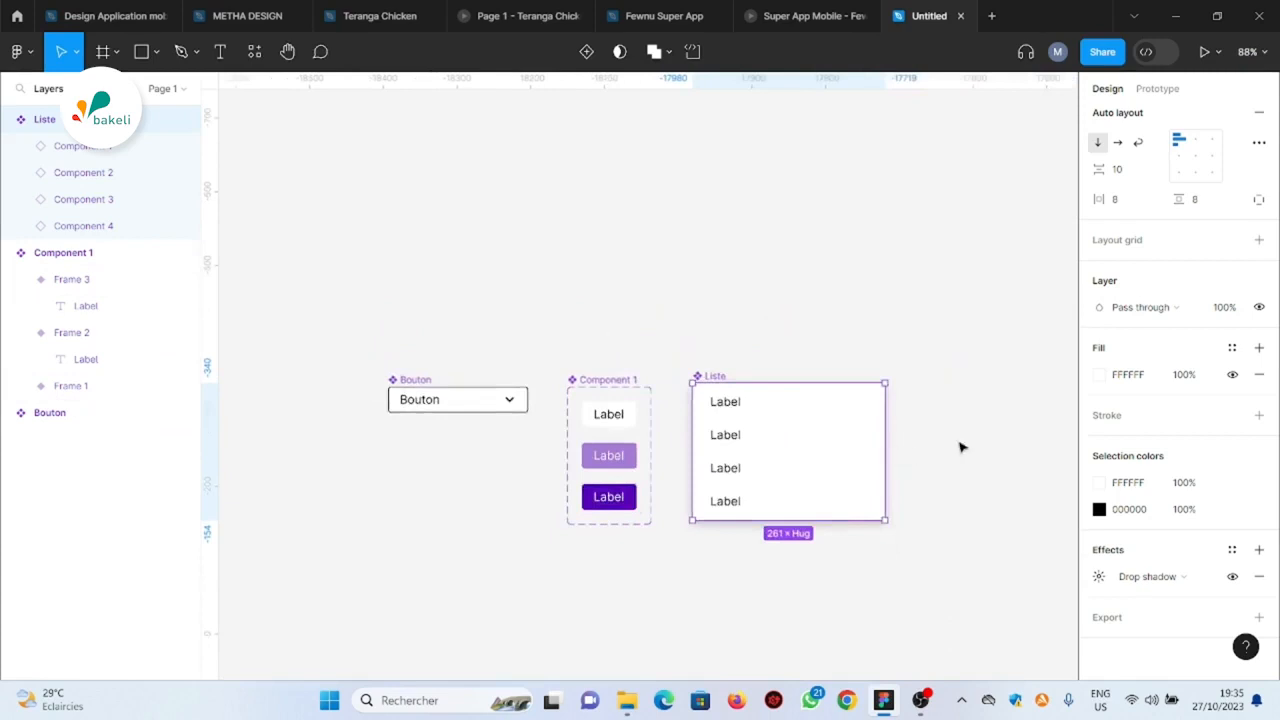
scroll(968, 442, "down", 1)
scroll(492, 397, "down", 5)
scroll(820, 400, "up", 6)
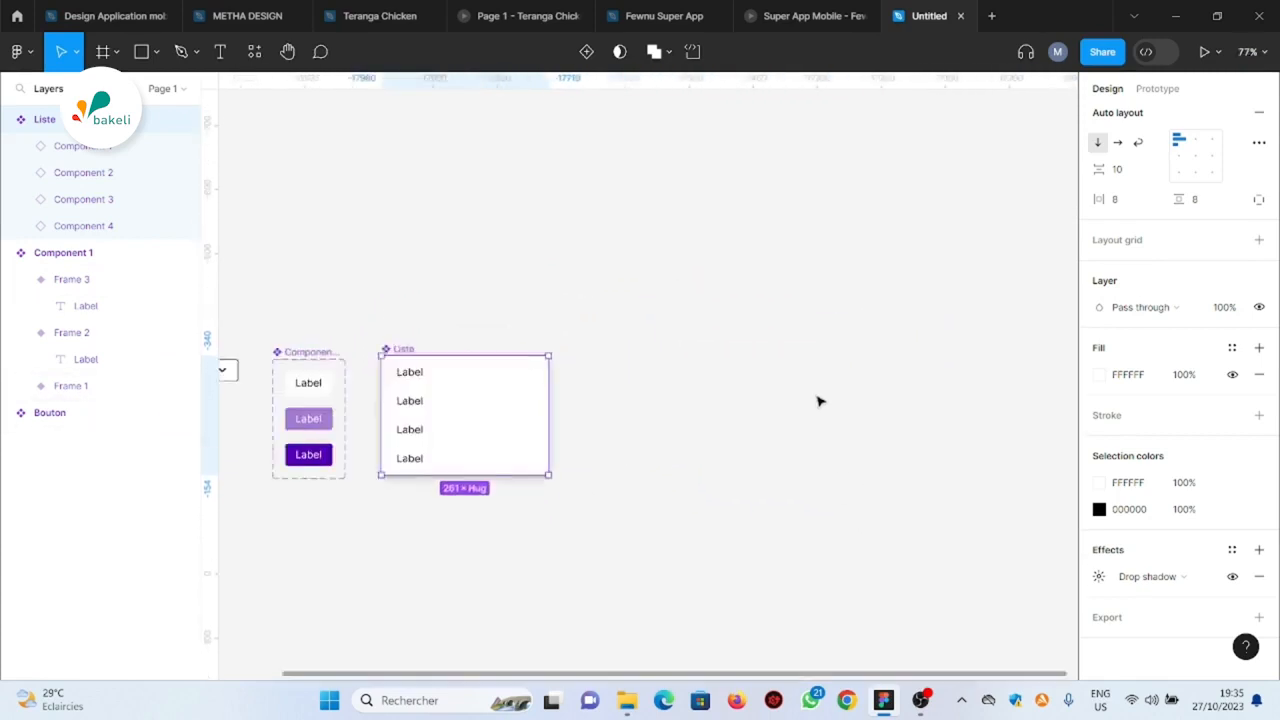
scroll(700, 350, "down", 4)
scroll(643, 243, "down", 2)
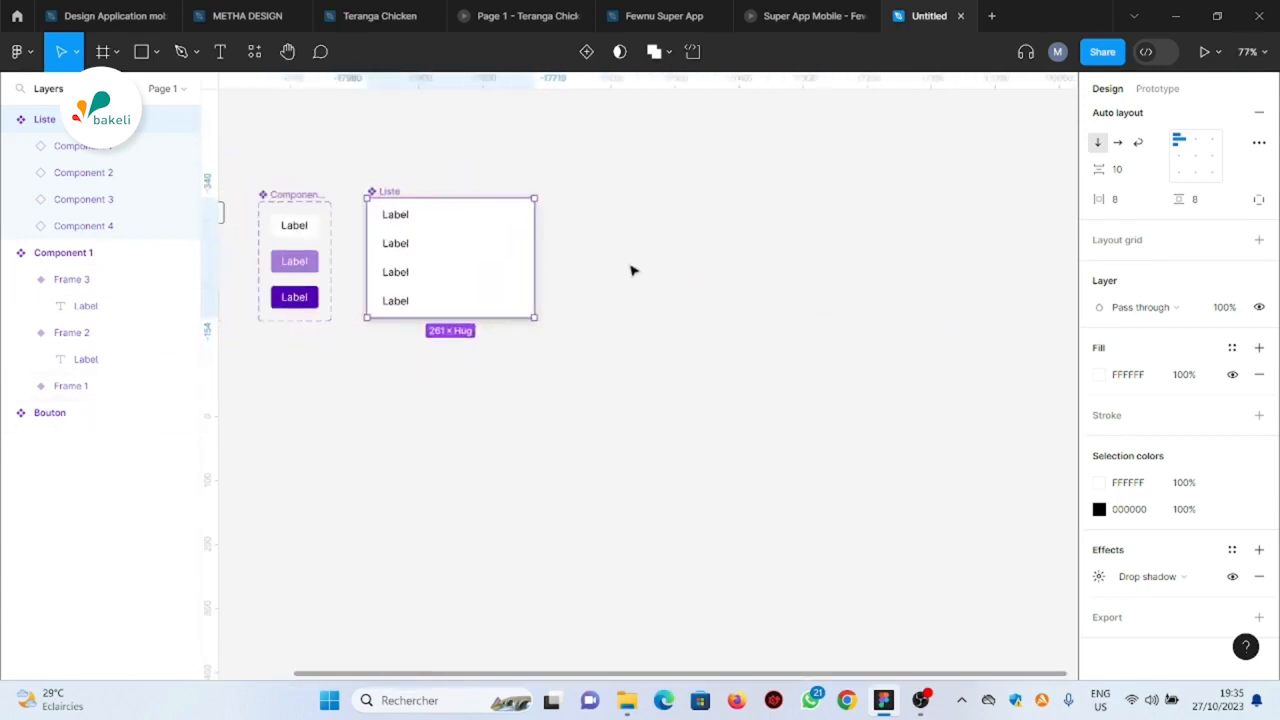
left_click(117, 55)
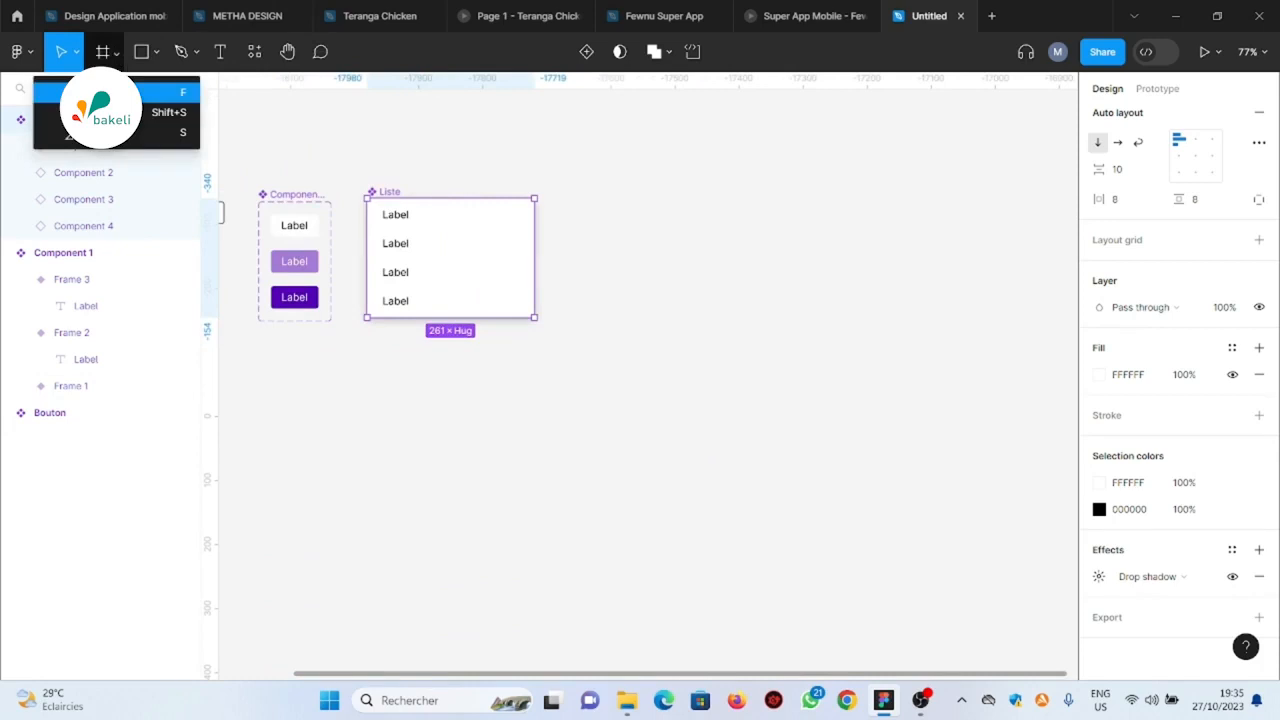
left_click(80, 92)
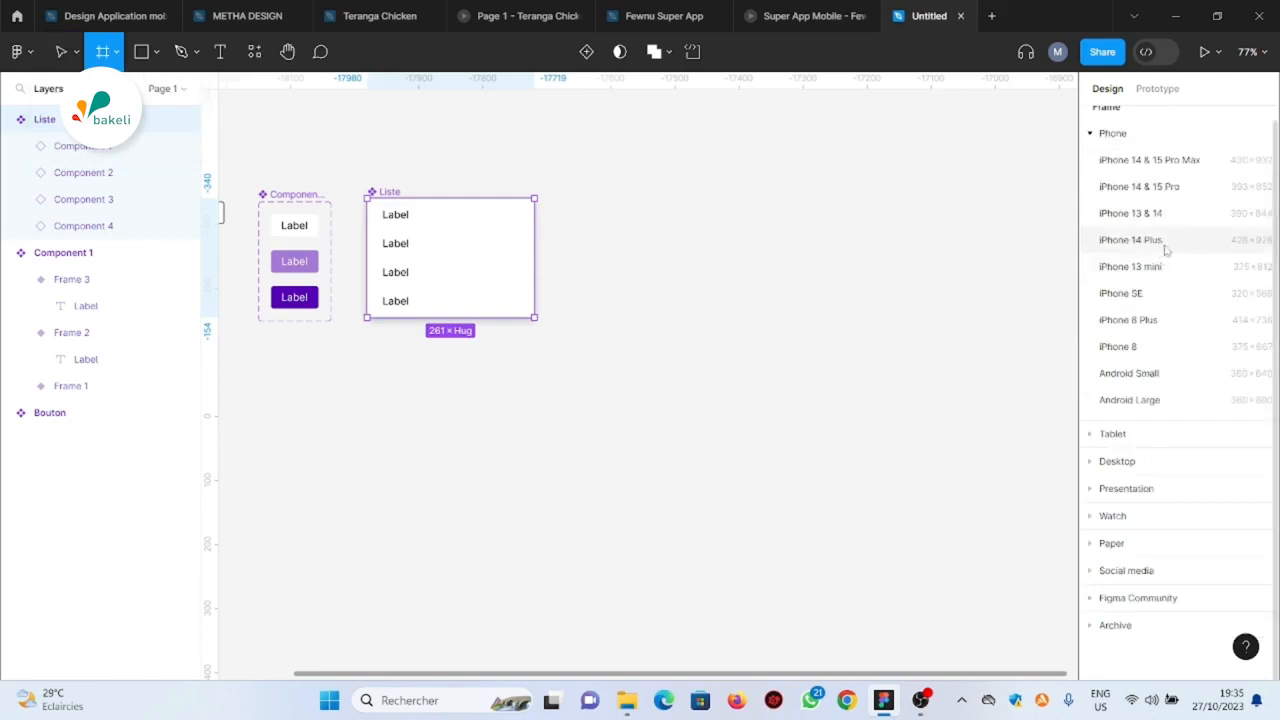
left_click(1131, 240)
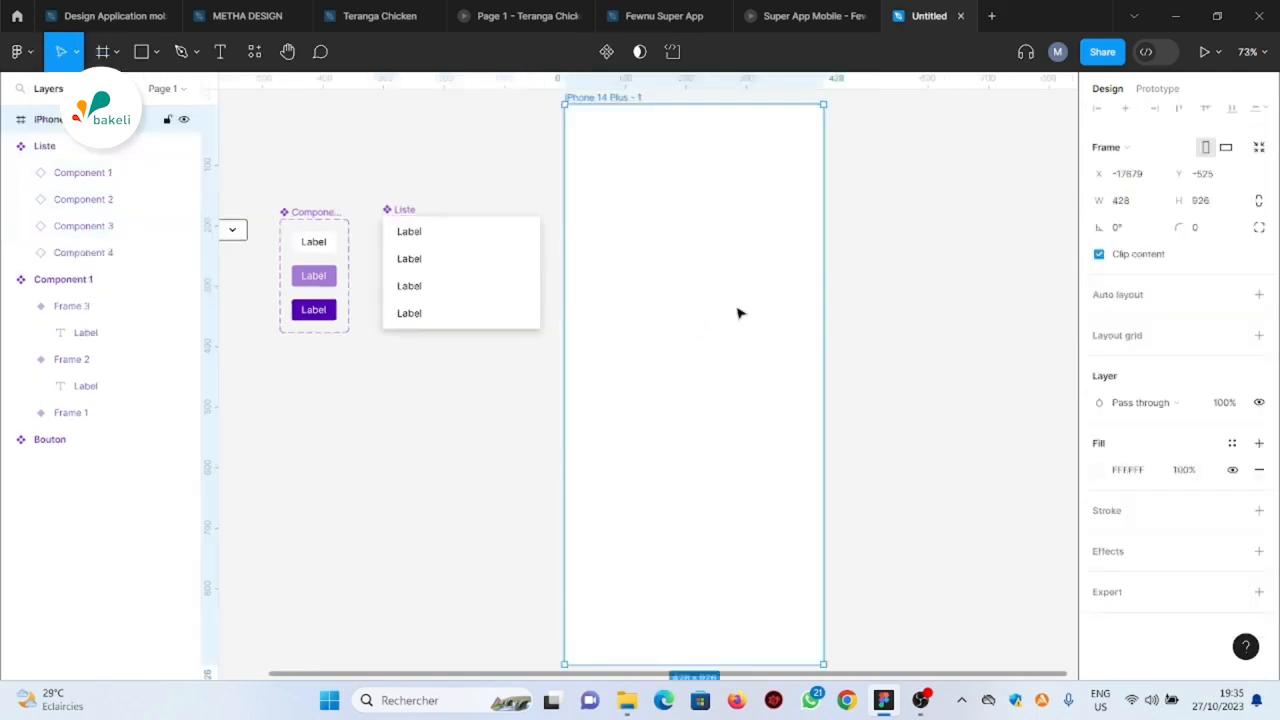
scroll(879, 284, "down", 3)
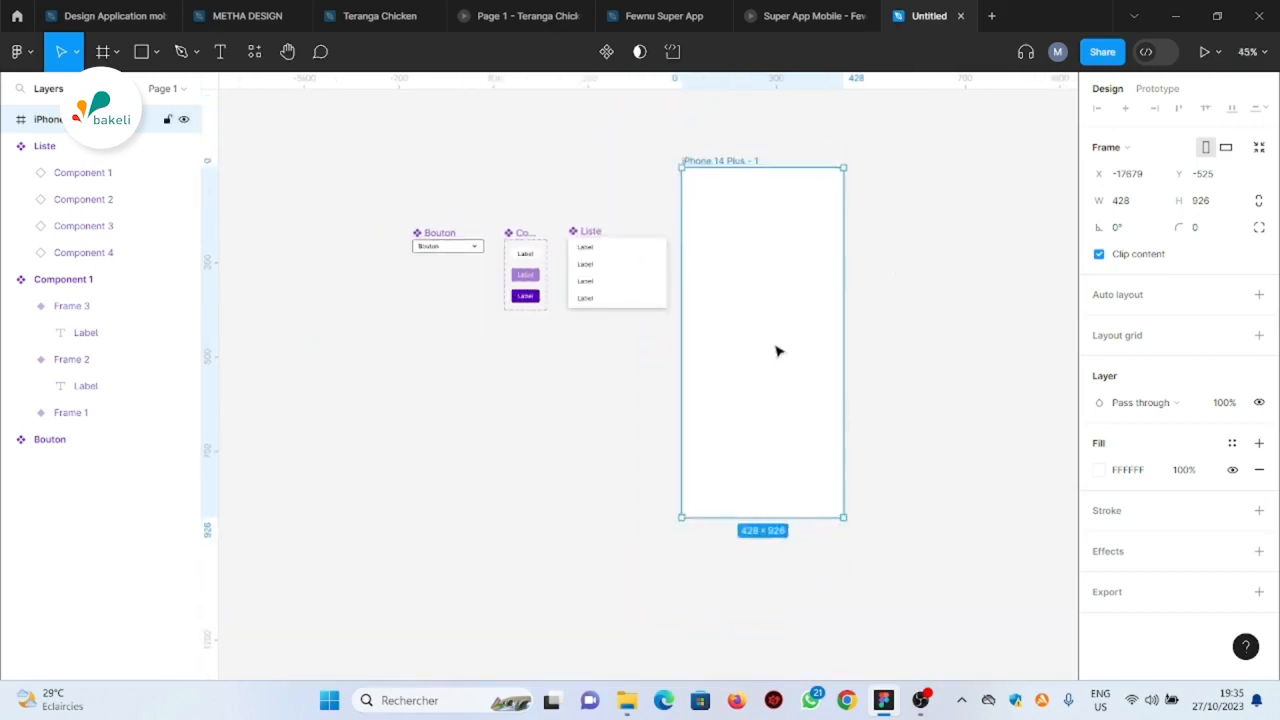
mouse_move(777, 351)
left_mouse_down()
mouse_move(803, 340)
mouse_move(783, 332)
left_mouse_up()
Copy the Bouton component into the iPhone 14 Plus frame and move the instance to about X 38, Y 46, near the frame's upper-left corner
scroll(920, 214, "up", 2)
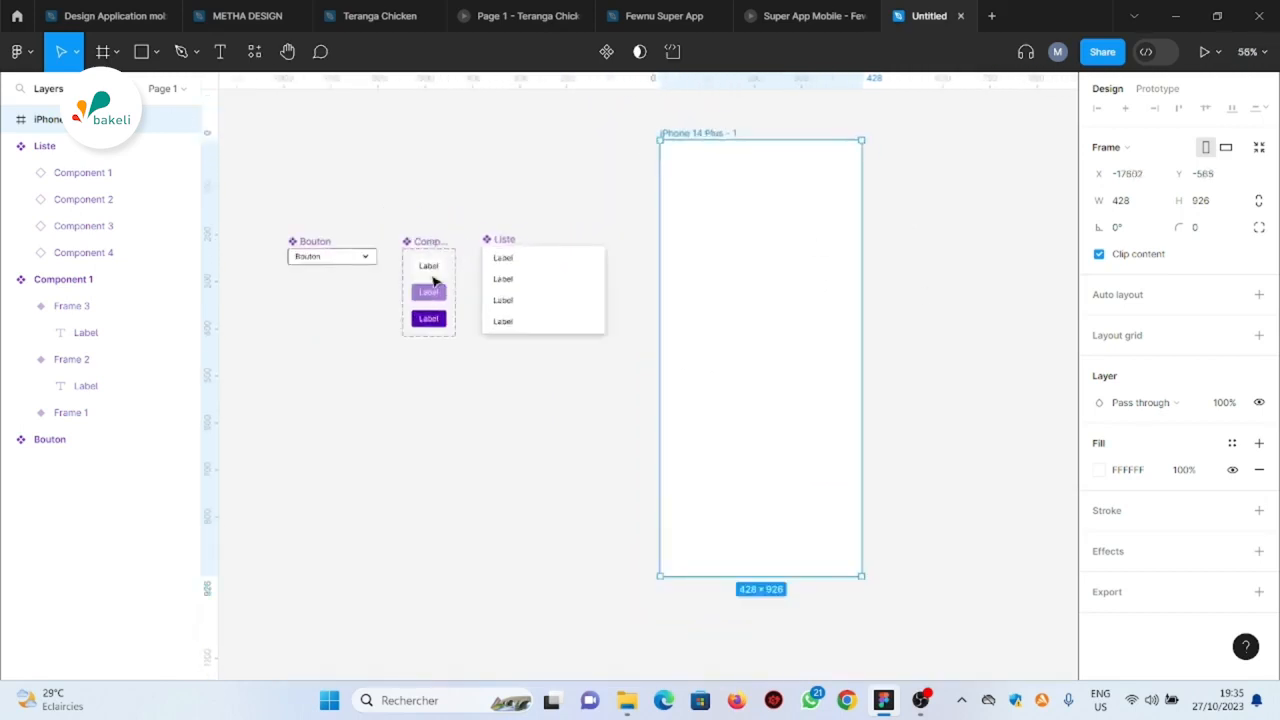
left_click(322, 244)
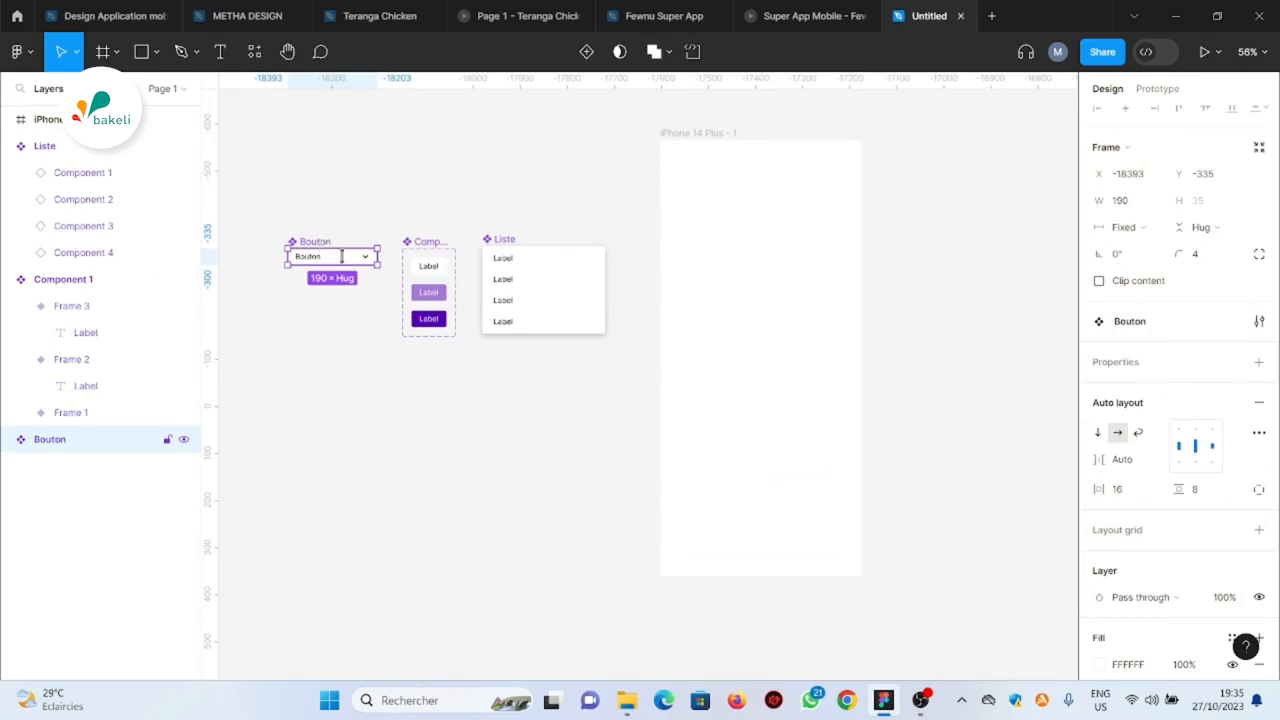
left_click(715, 192)
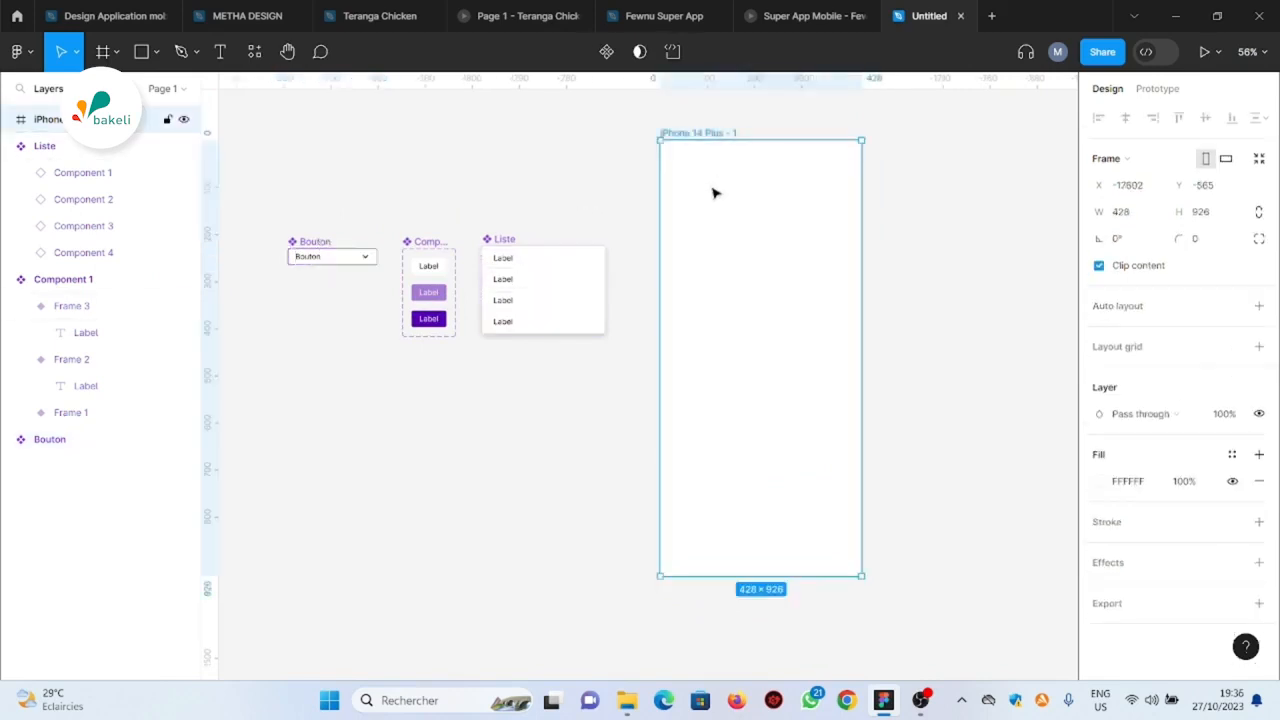
key("ctrl+v")
scroll(738, 86, "up", 3)
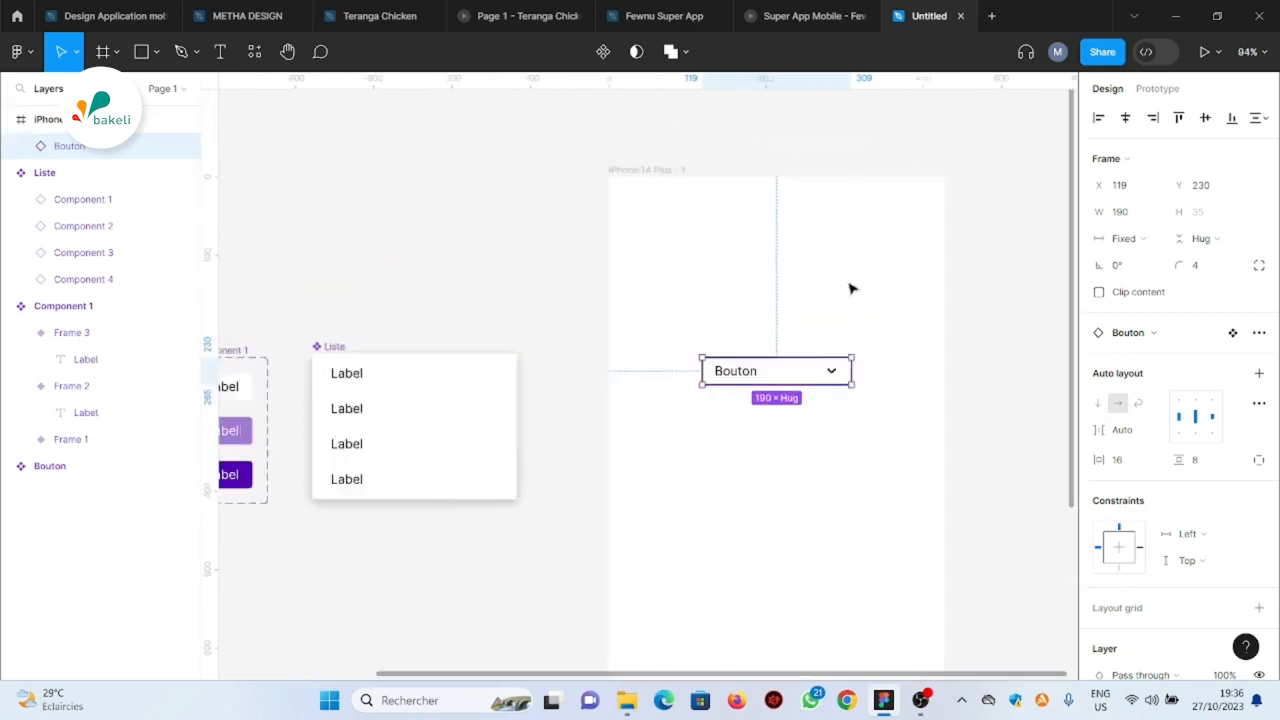
scroll(849, 289, "up", 2)
left_click_drag(786, 391, 713, 225)
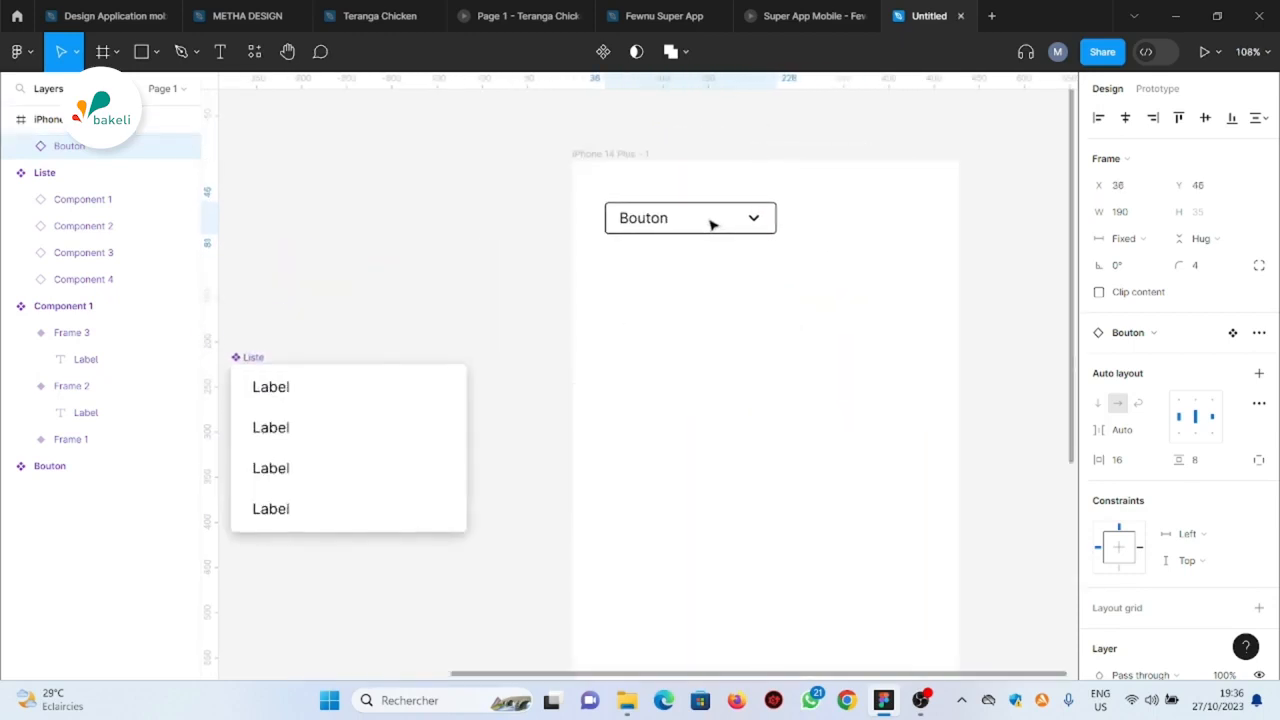
Try widening the Bouton instance in the iPhone 14 Plus frame to about 354, and undo the resize
scroll(820, 140, "up", 3)
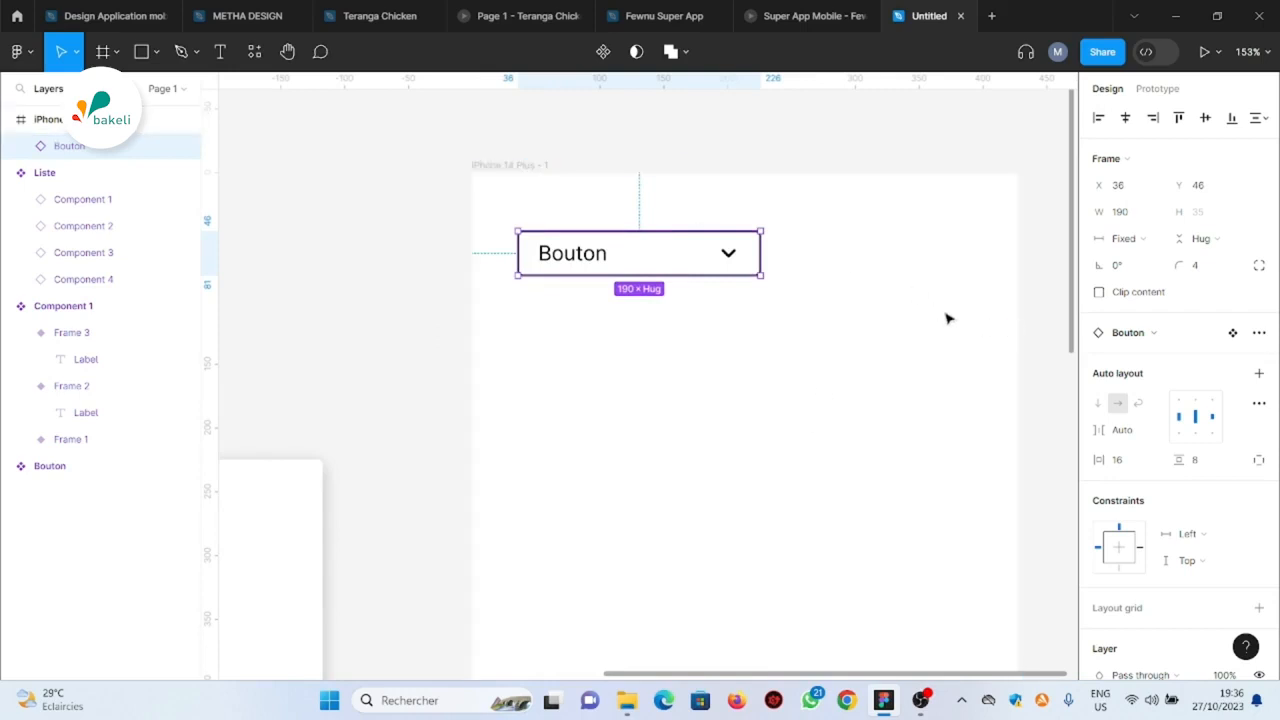
left_click(1155, 242)
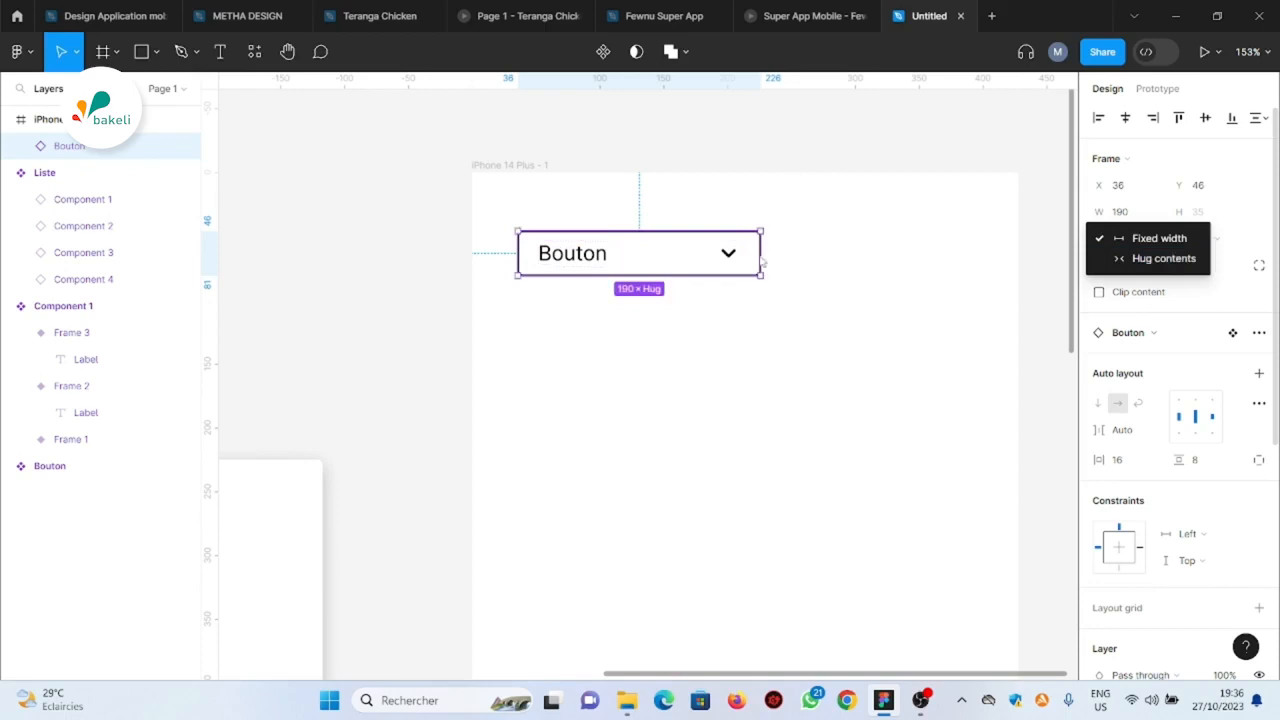
left_click(772, 143)
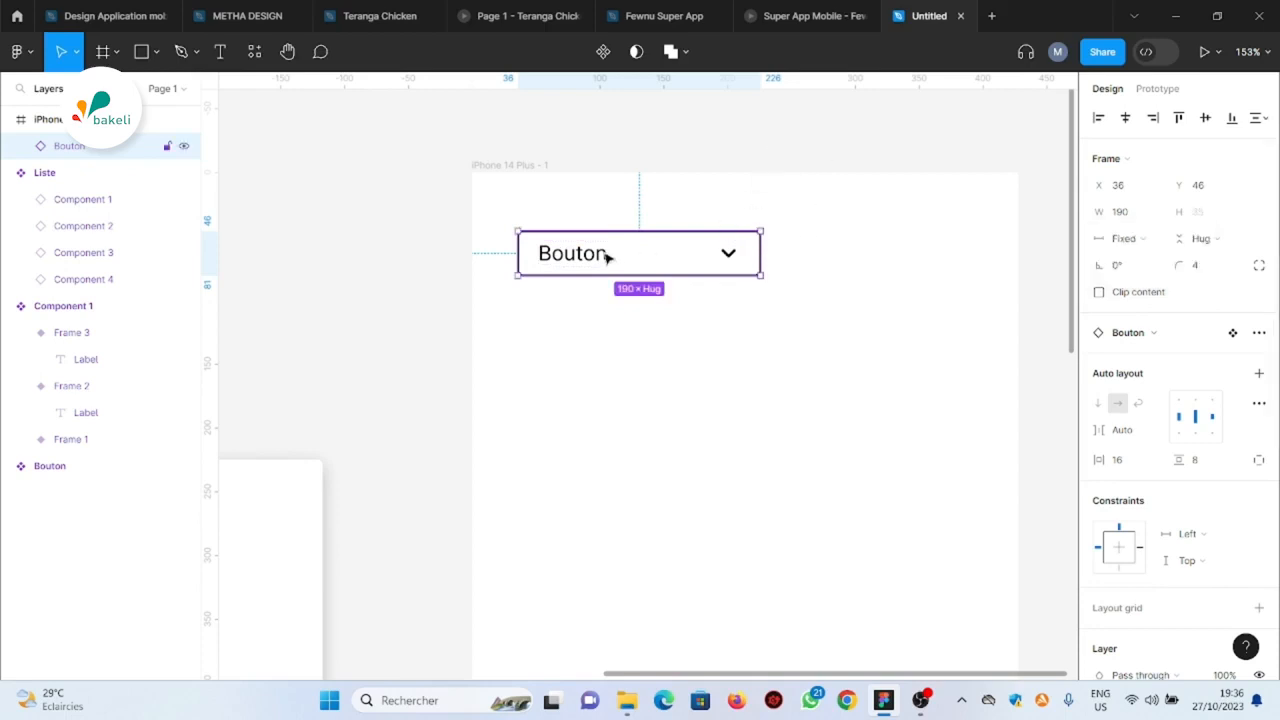
left_click_drag(765, 251, 972, 252)
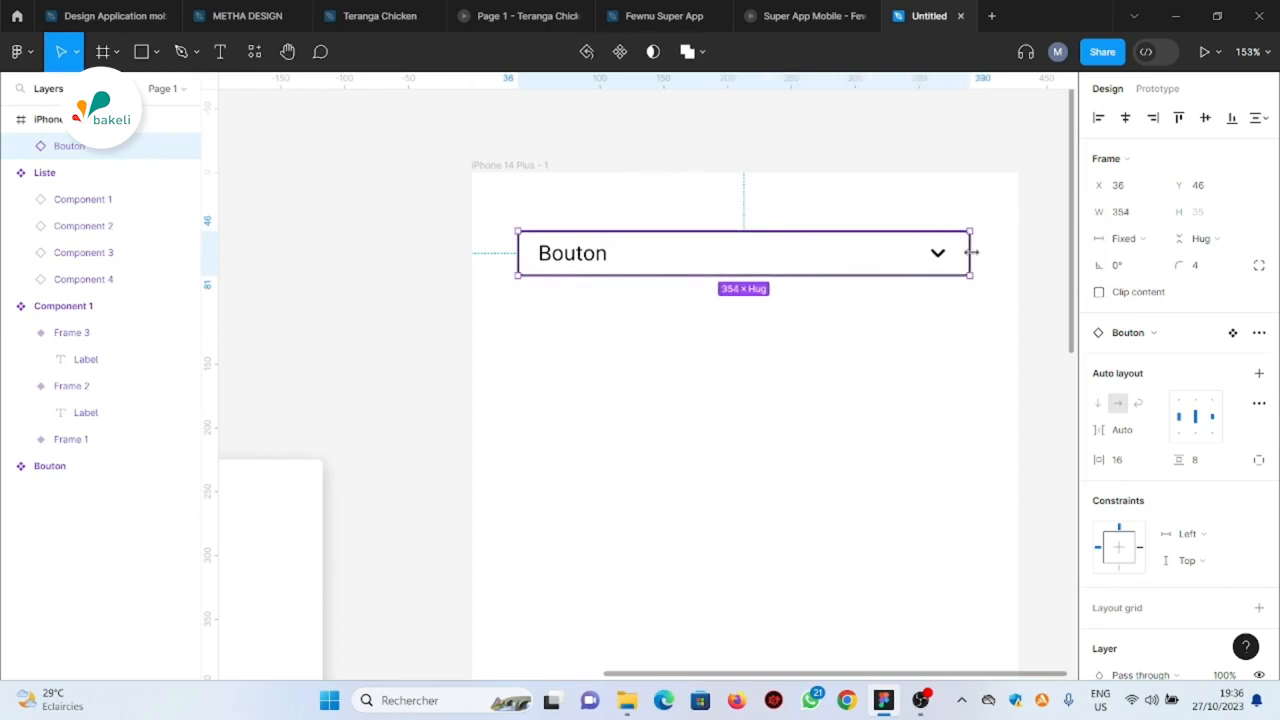
key("ctrl+z")
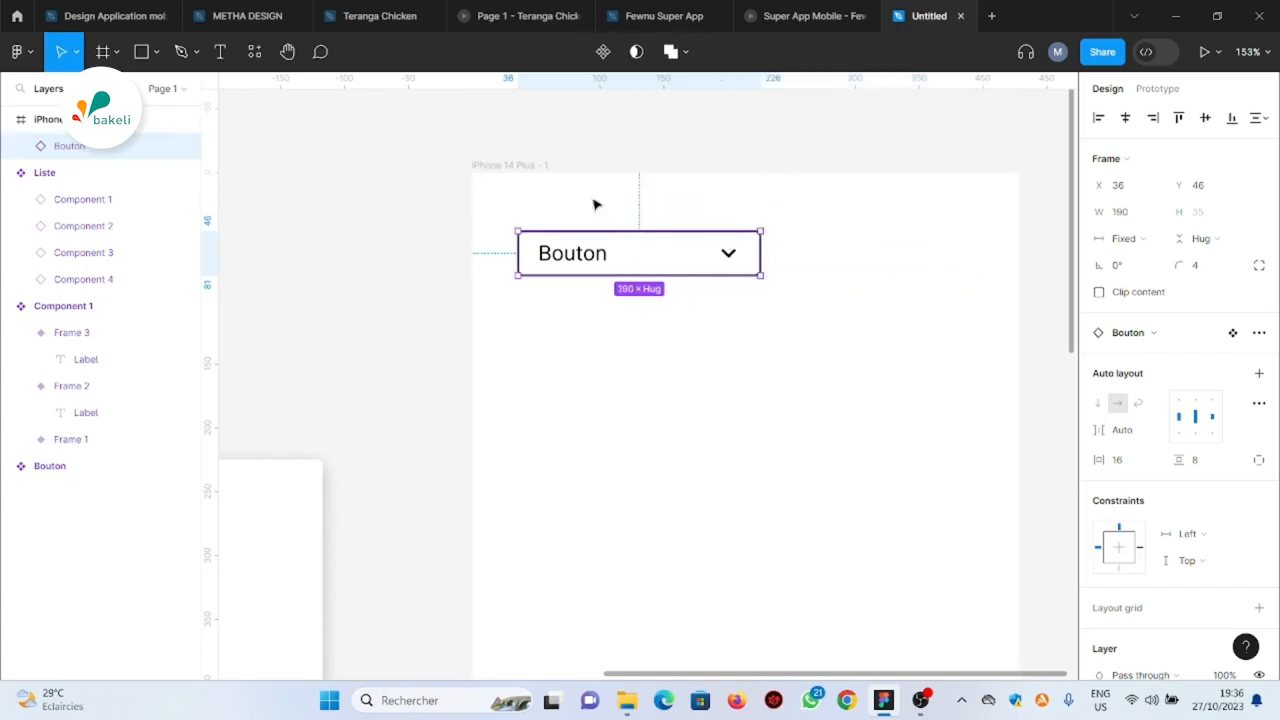
scroll(577, 222, "up", 1)
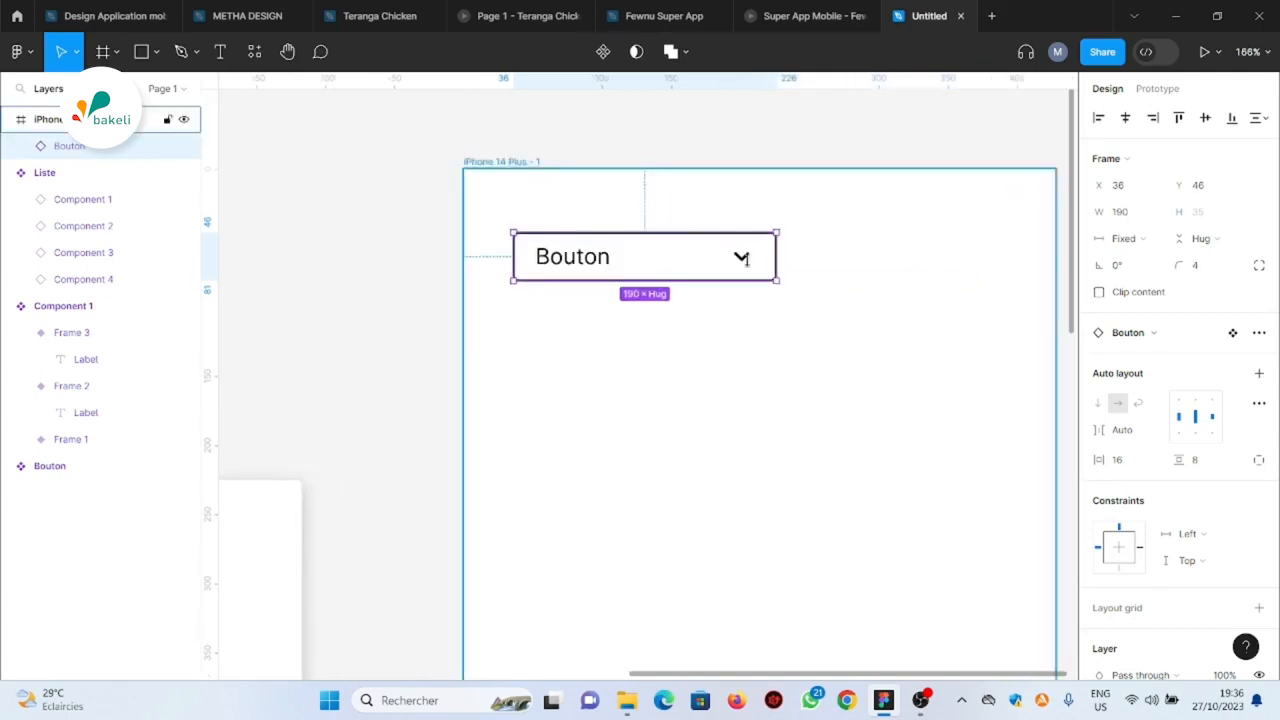
scroll(768, 226, "up", 2)
scroll(768, 226, "down", 2)
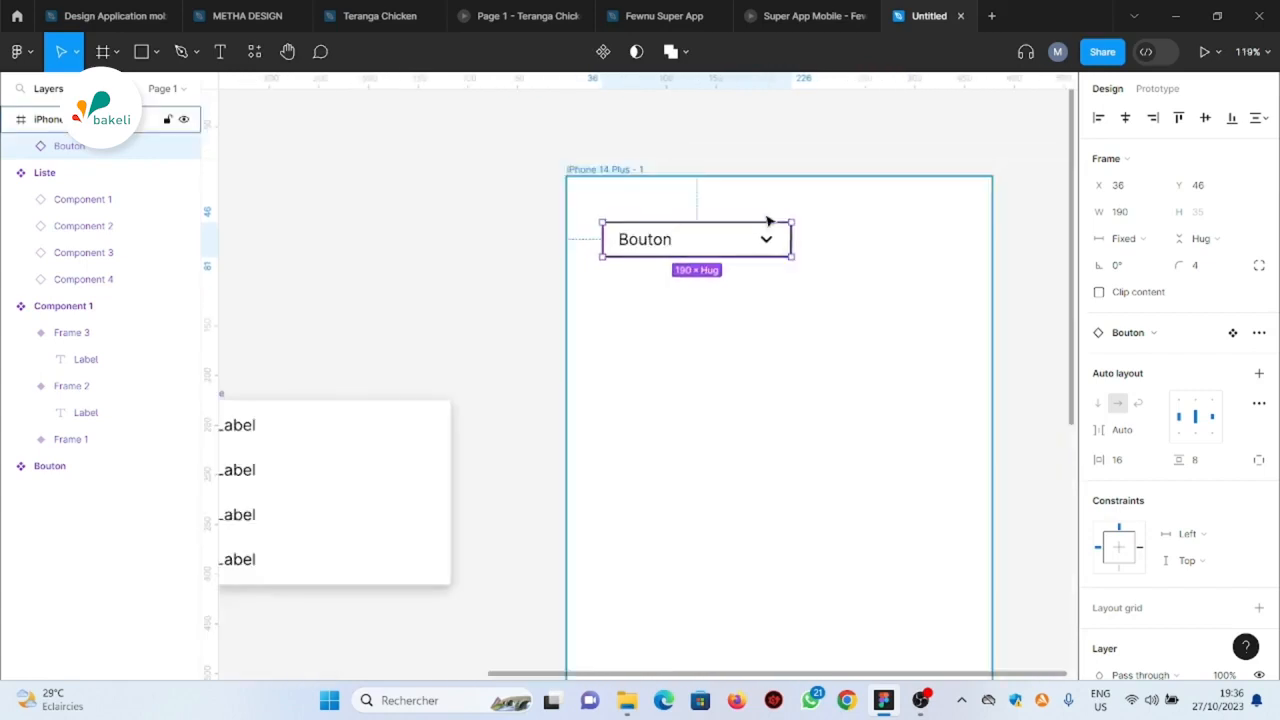
Link the Bouton instance in the iPhone frame to the Liste component with an on-click Open overlay interaction
left_click(795, 120)
scroll(877, 260, "down", 3)
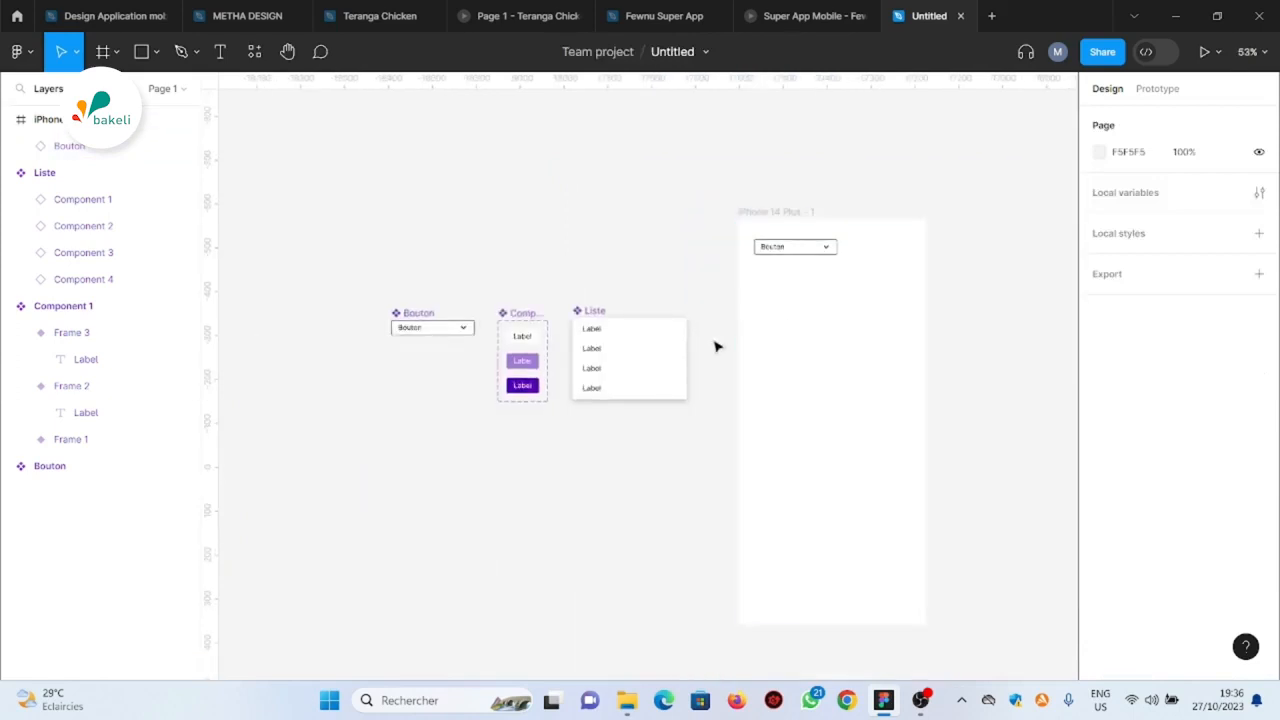
scroll(715, 346, "up", 1)
scroll(715, 346, "up", 3)
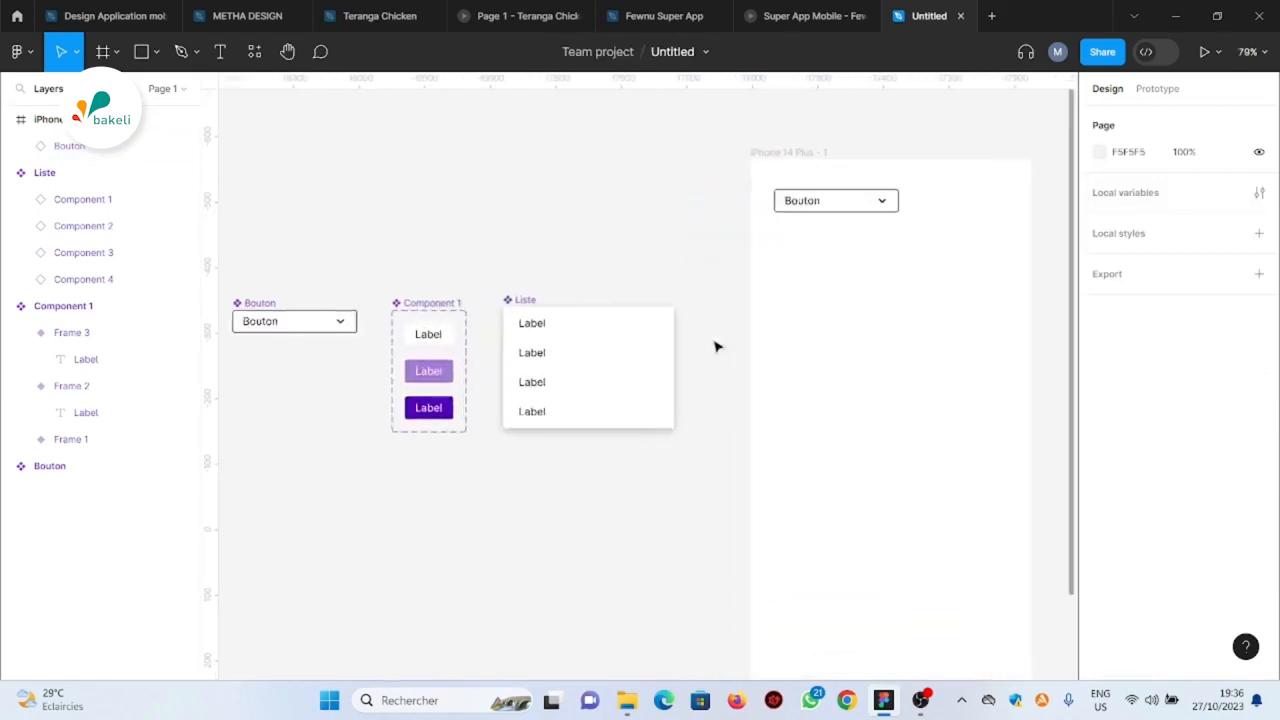
left_click(840, 186)
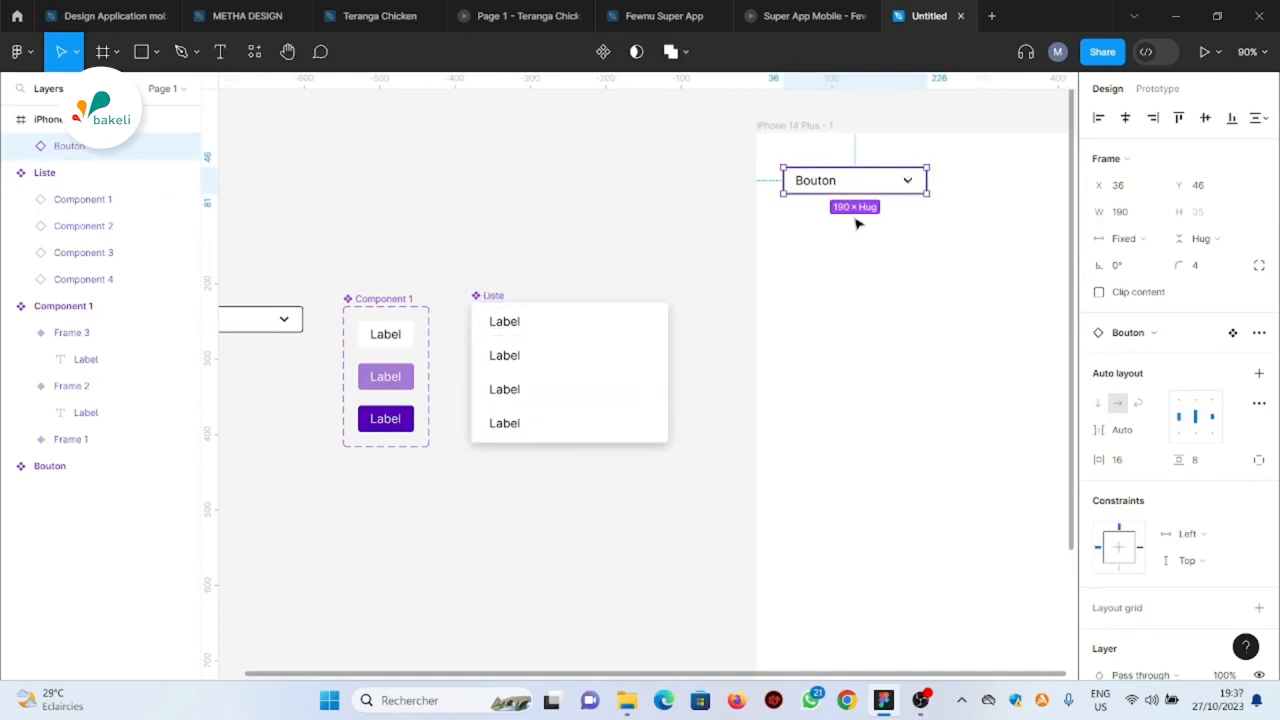
left_click(1166, 89)
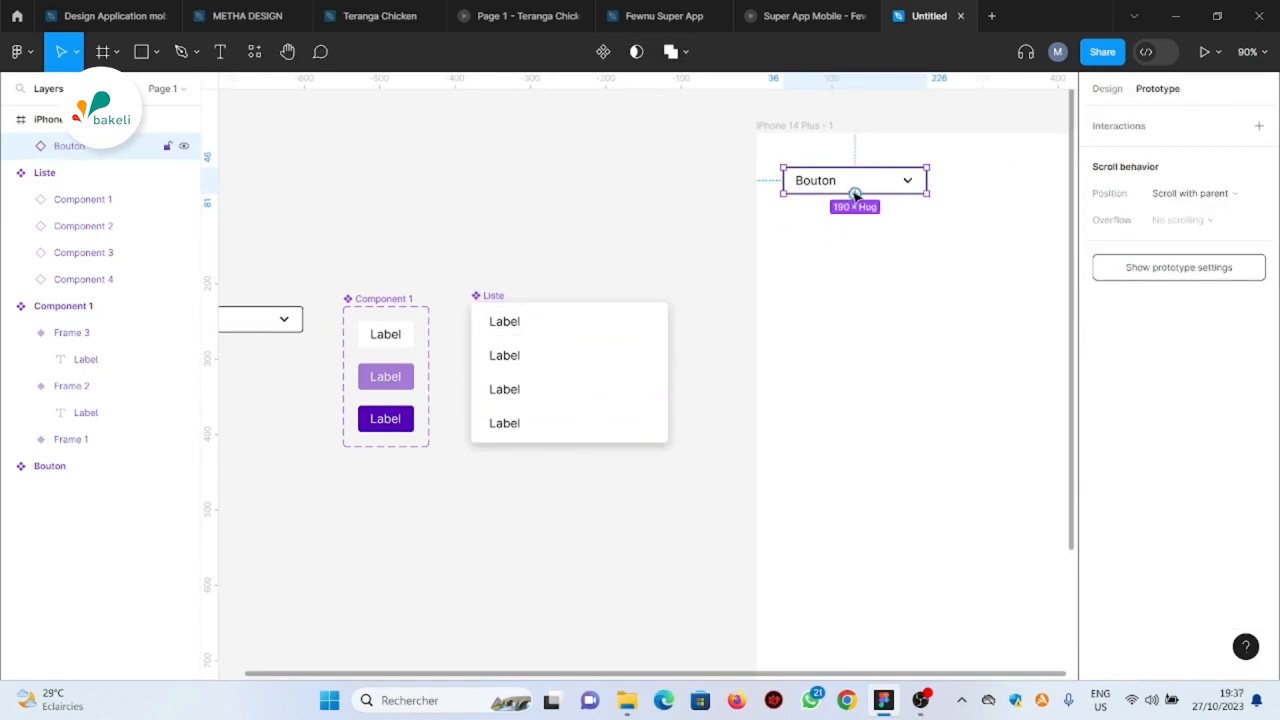
left_click_drag(855, 193, 537, 321)
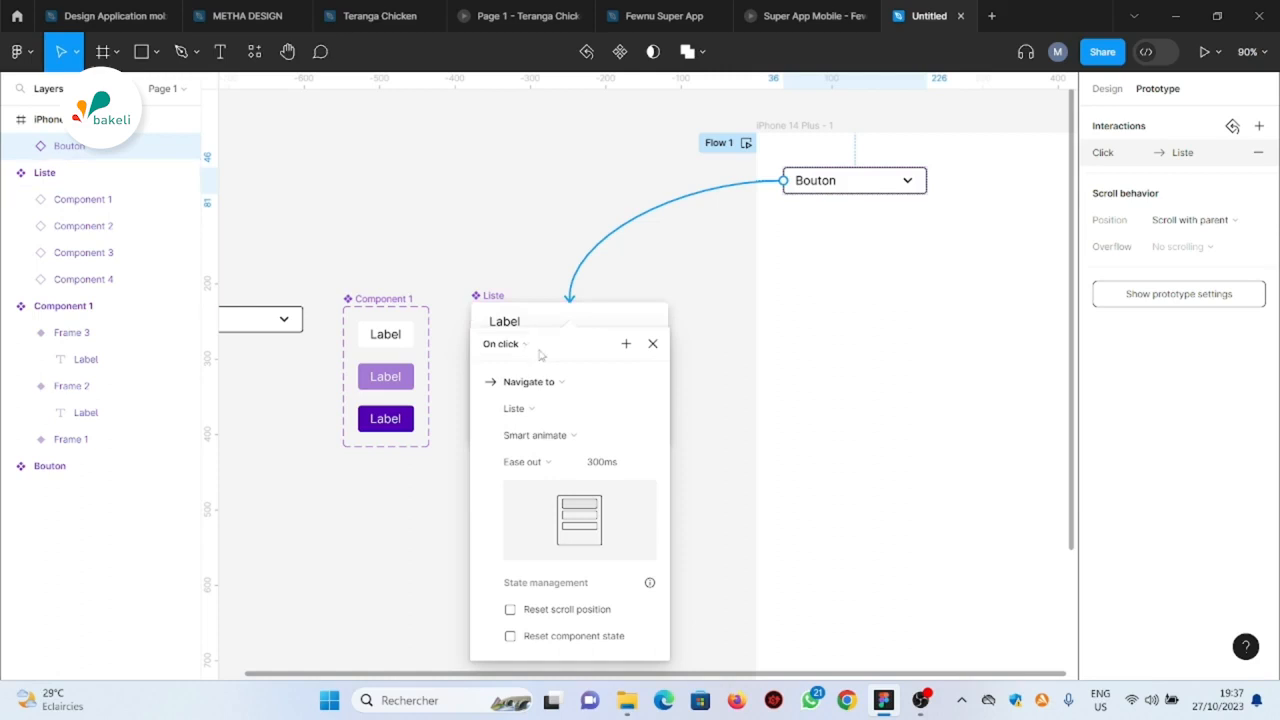
left_click(603, 386)
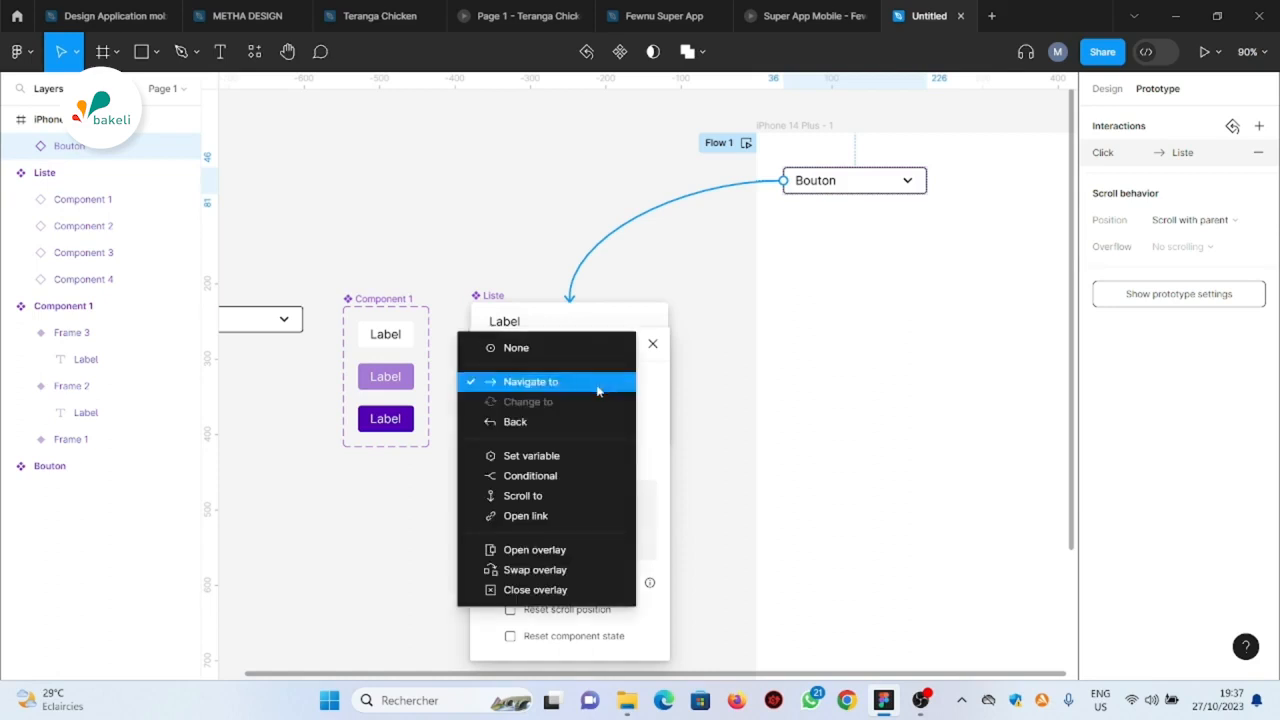
left_click(575, 550)
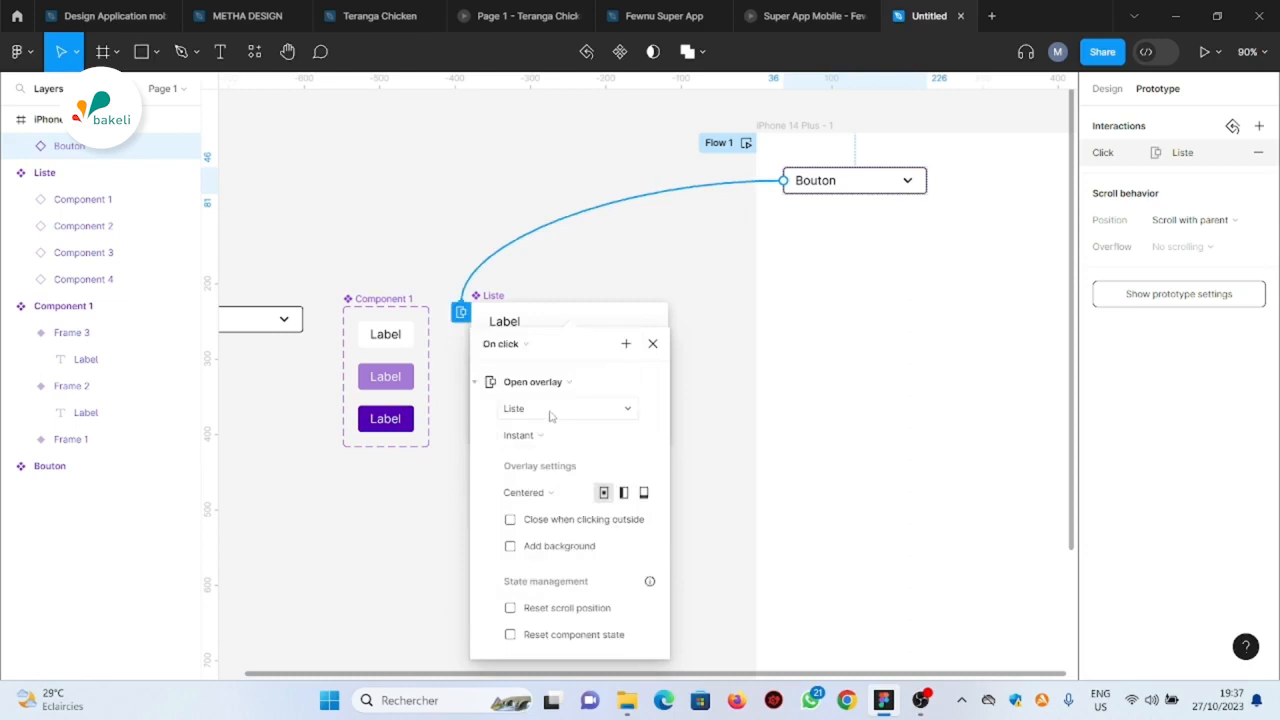
Set the overlay position to Manual and place the Liste overlay directly beneath the Bouton instance, aligned with its left edge
left_click(580, 495)
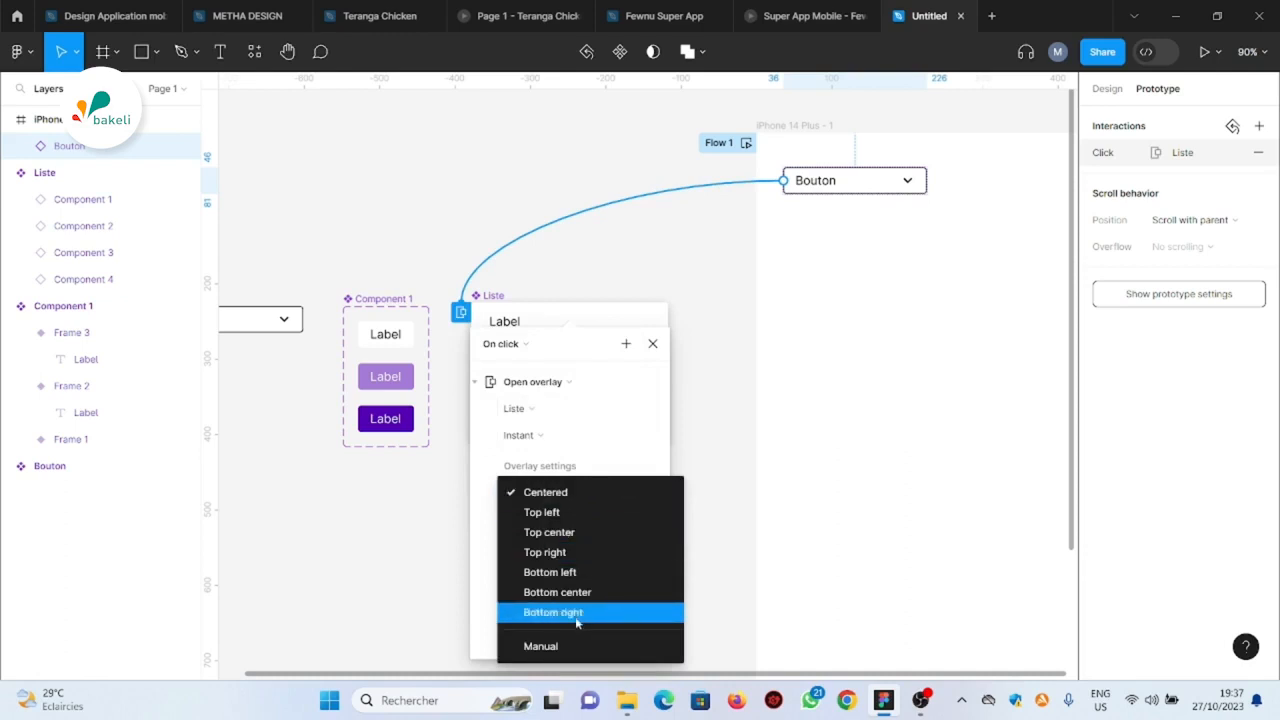
left_click(555, 648)
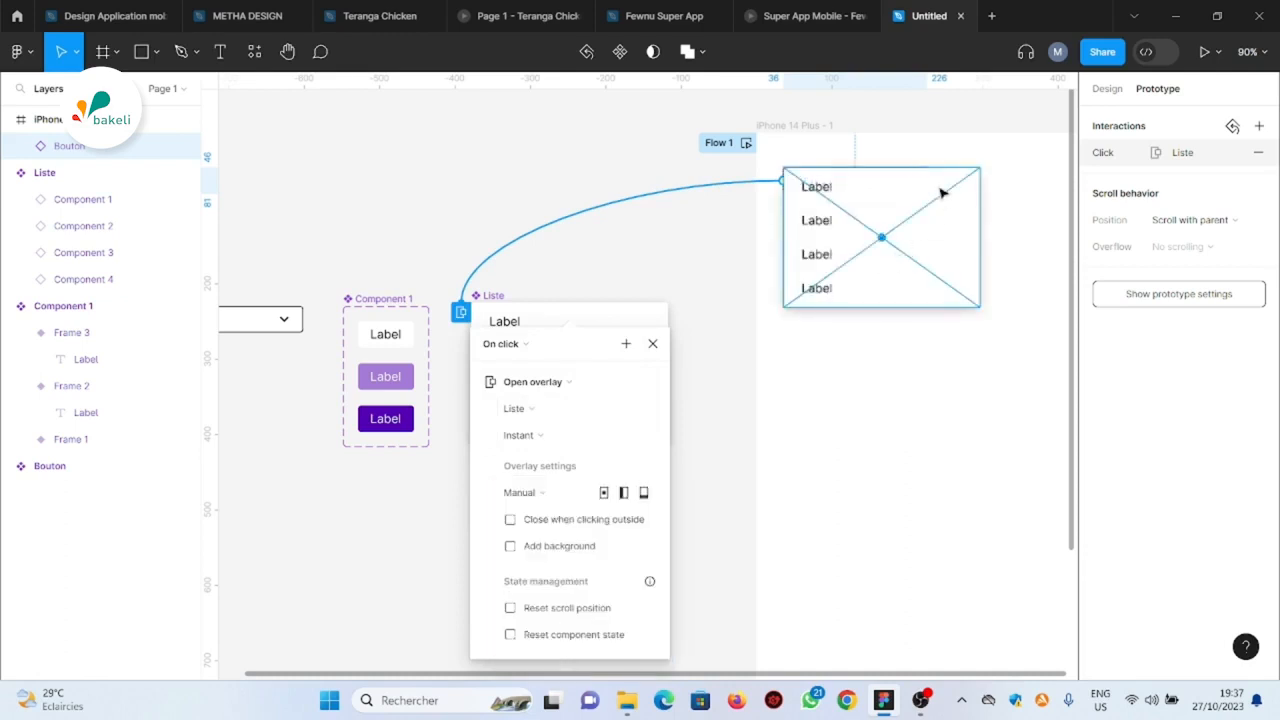
scroll(930, 186, "up", 2)
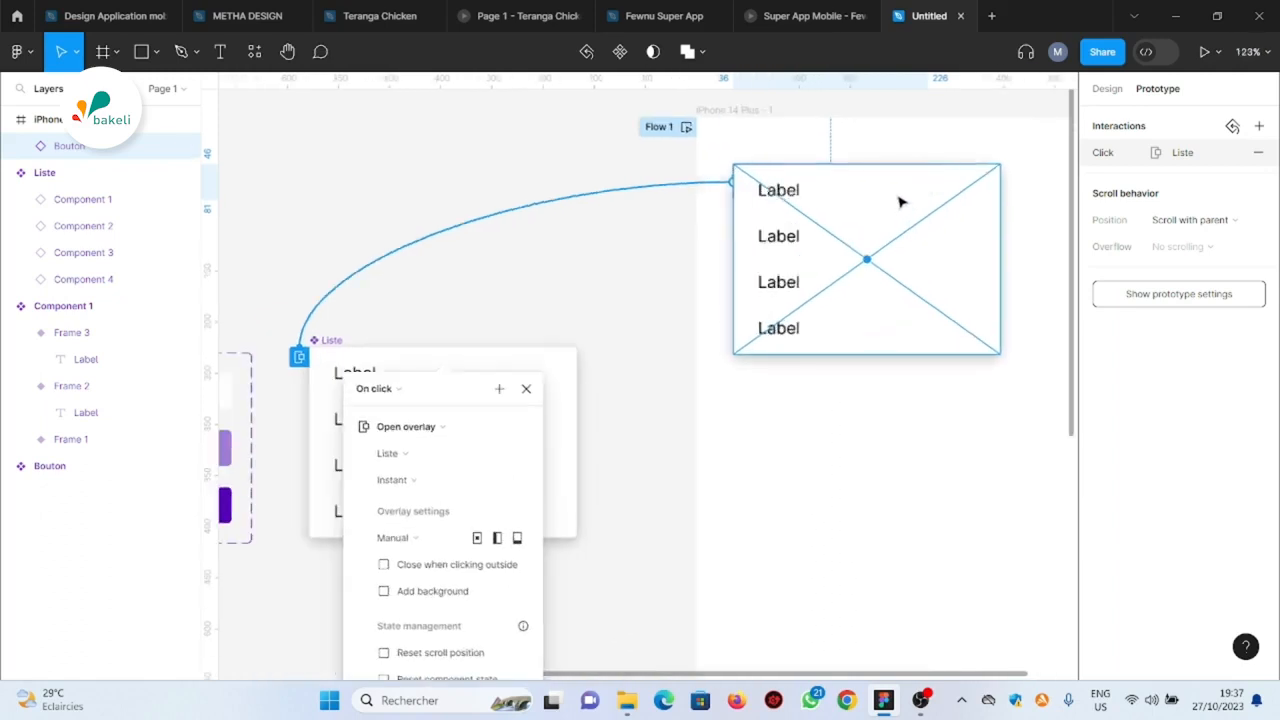
left_click_drag(896, 235, 899, 236)
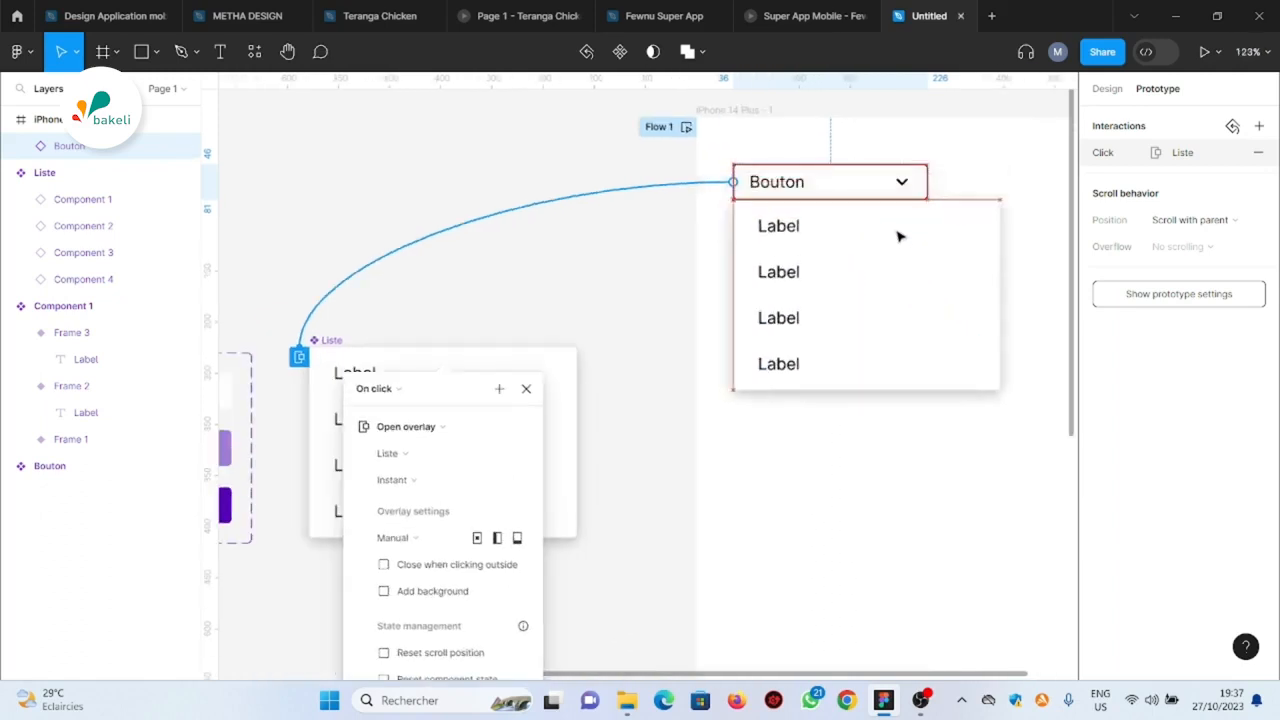
scroll(972, 173, "up", 2)
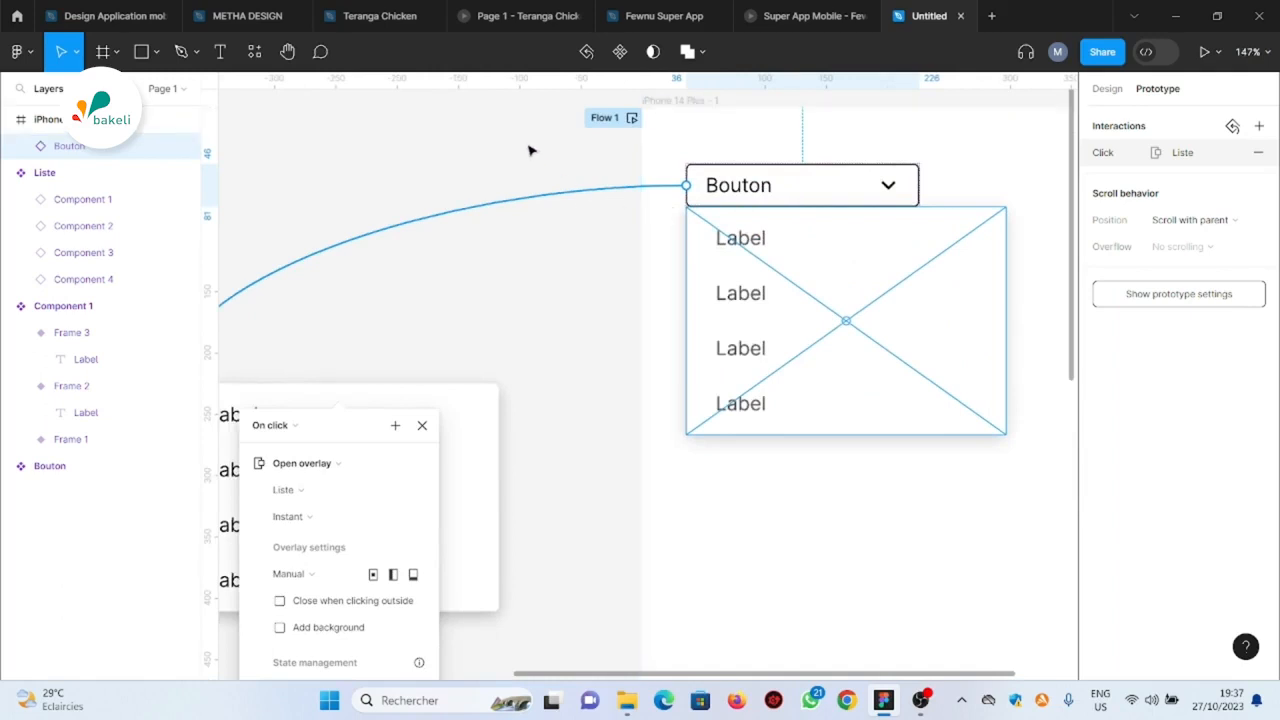
scroll(838, 145, "down", 2)
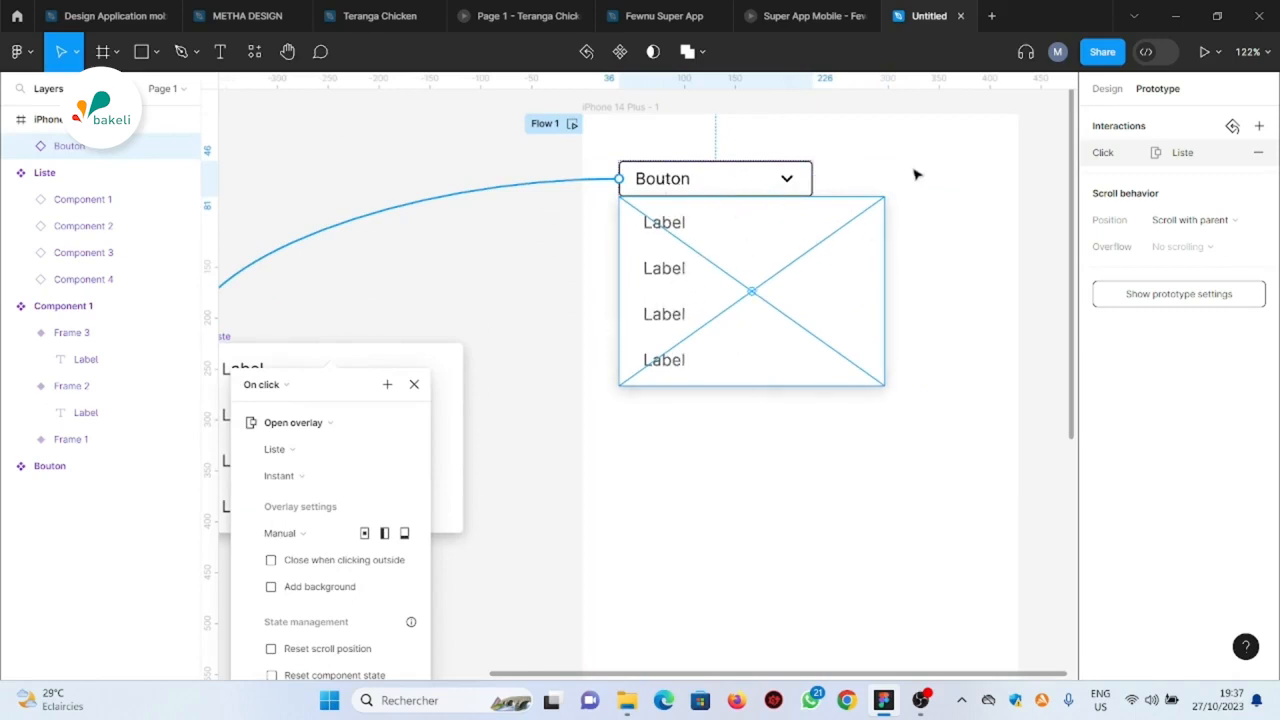
Place a vertical ruler guide along the right edge of the Liste overlay in the iPhone frame
scroll(908, 205, "up", 1)
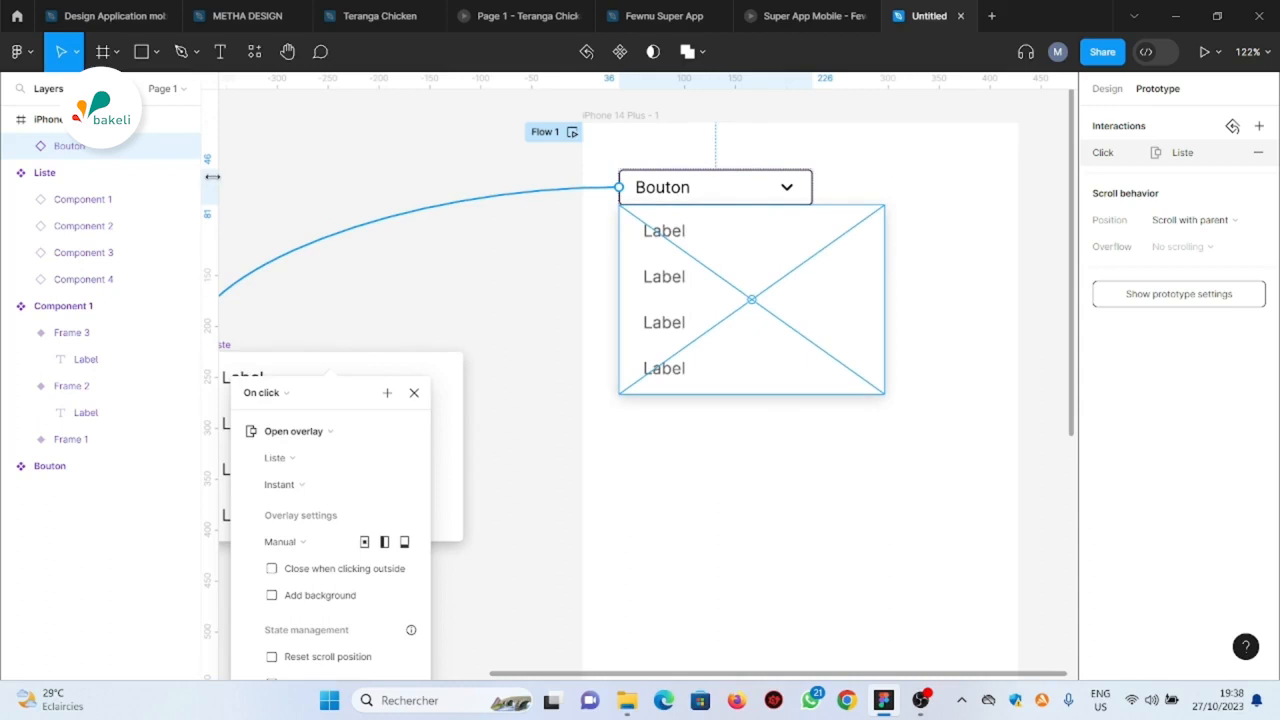
left_click_drag(212, 176, 884, 203)
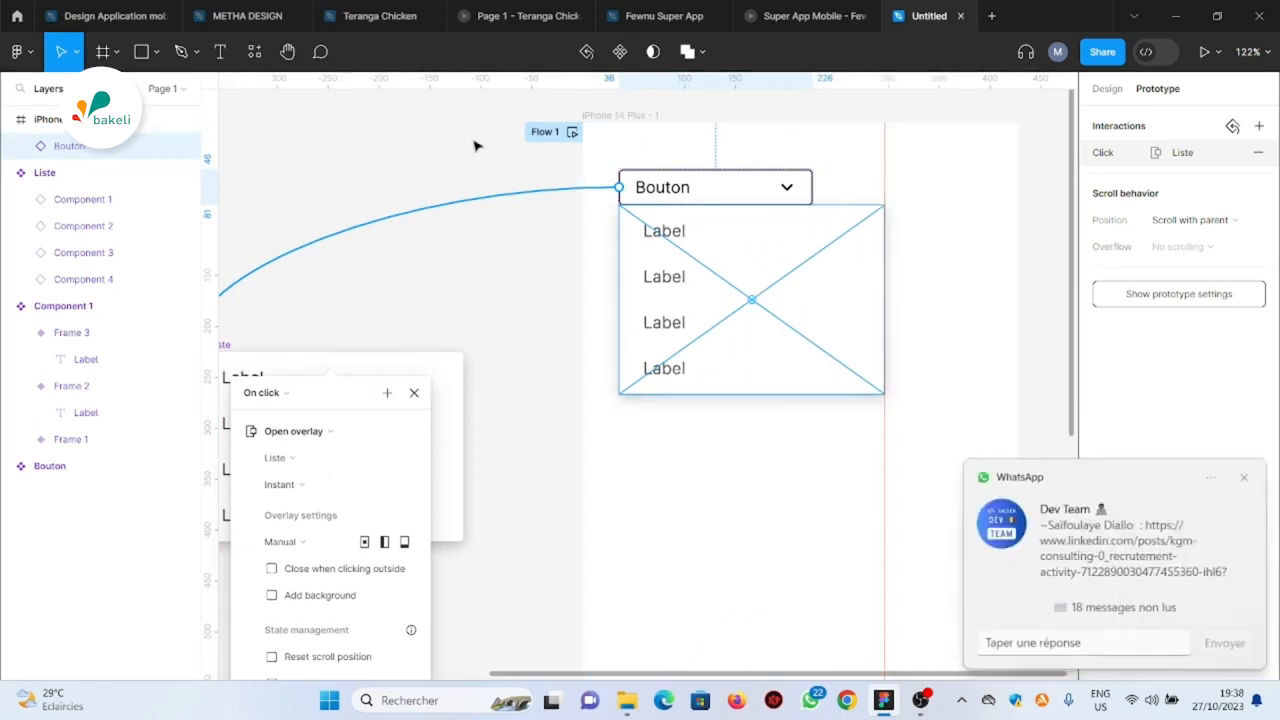
left_click(755, 272)
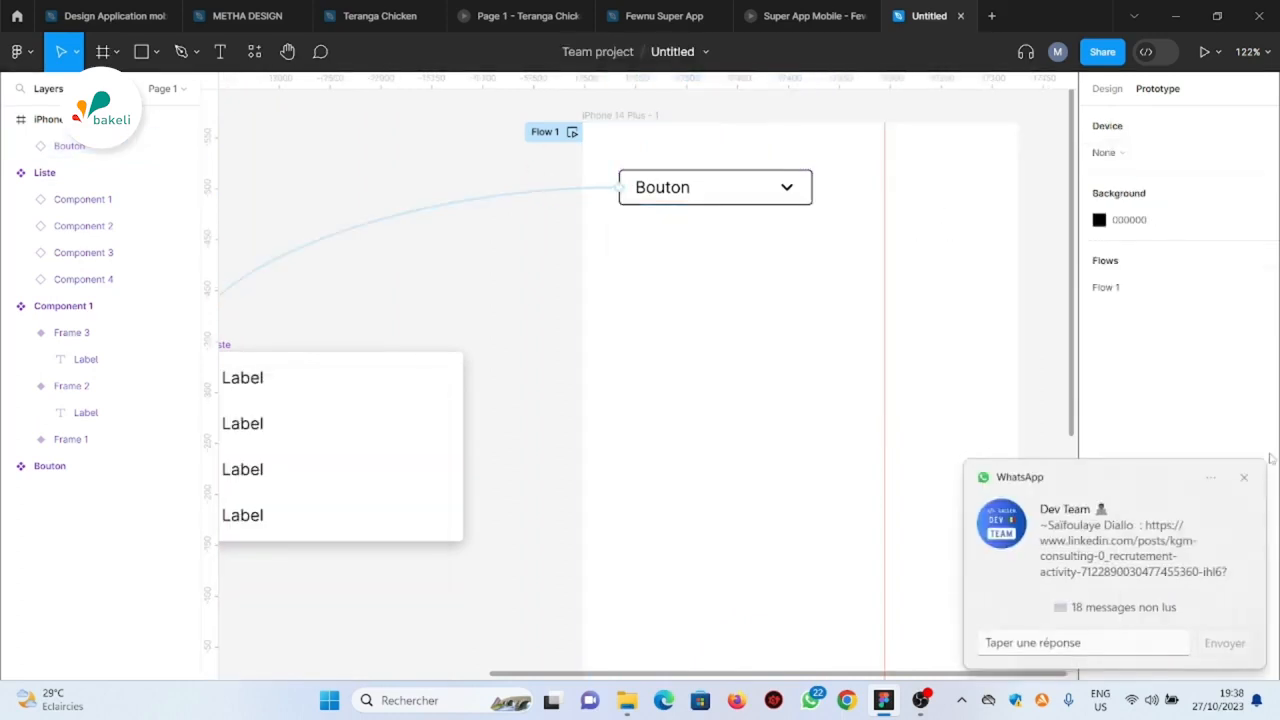
Widen the Bouton instance in the iPhone frame to 261 so its right edge meets the vertical guide
left_click(752, 191)
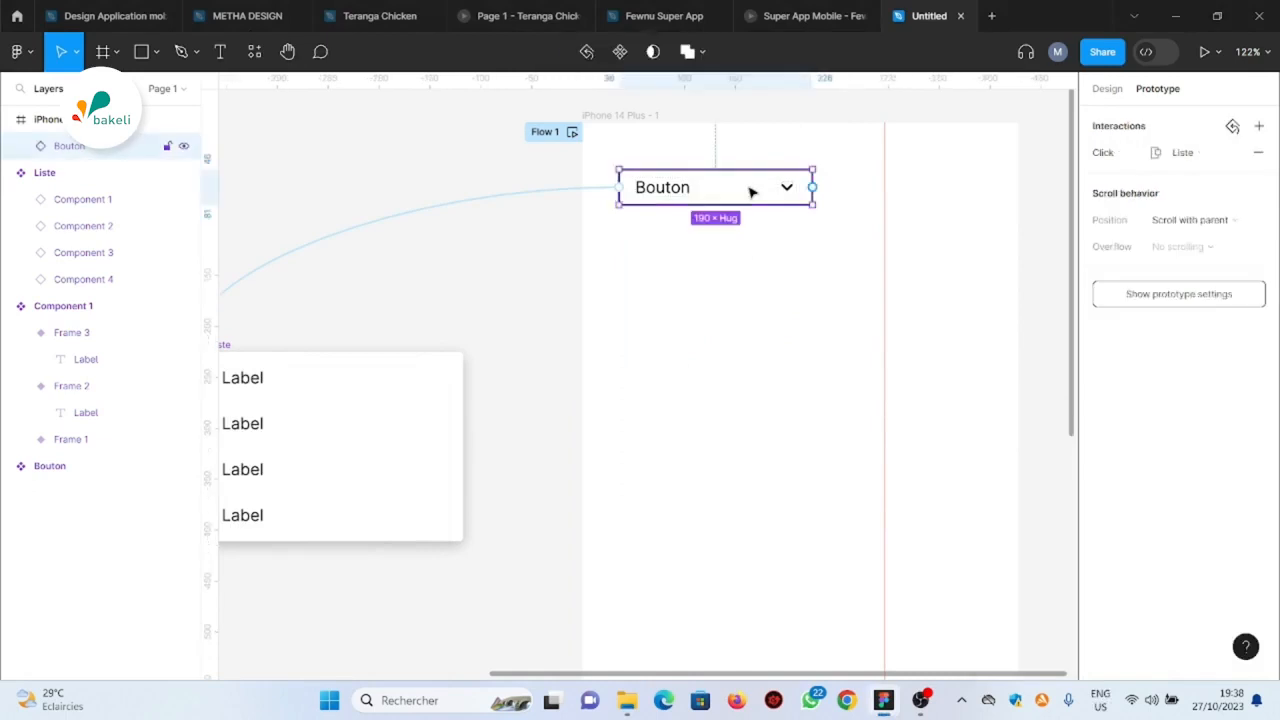
left_click(1107, 88)
scroll(925, 180, "up", 5)
scroll(925, 180, "up", 1)
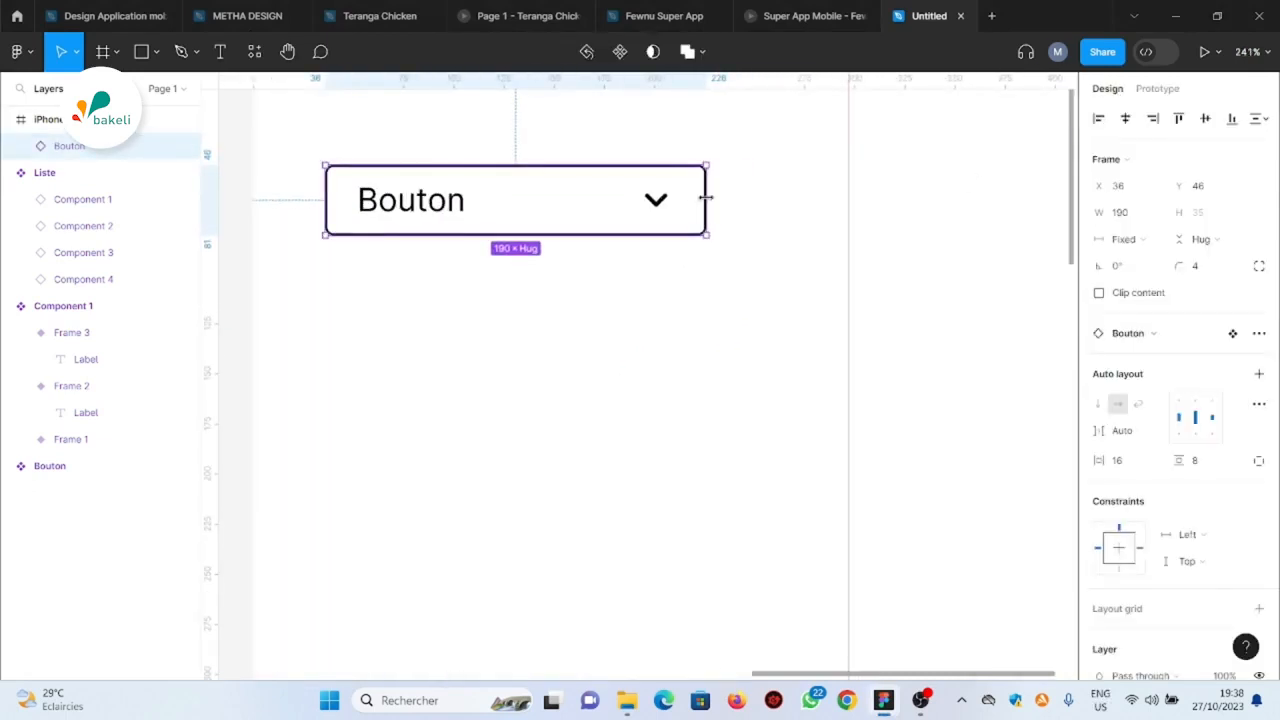
left_click_drag(706, 198, 841, 198)
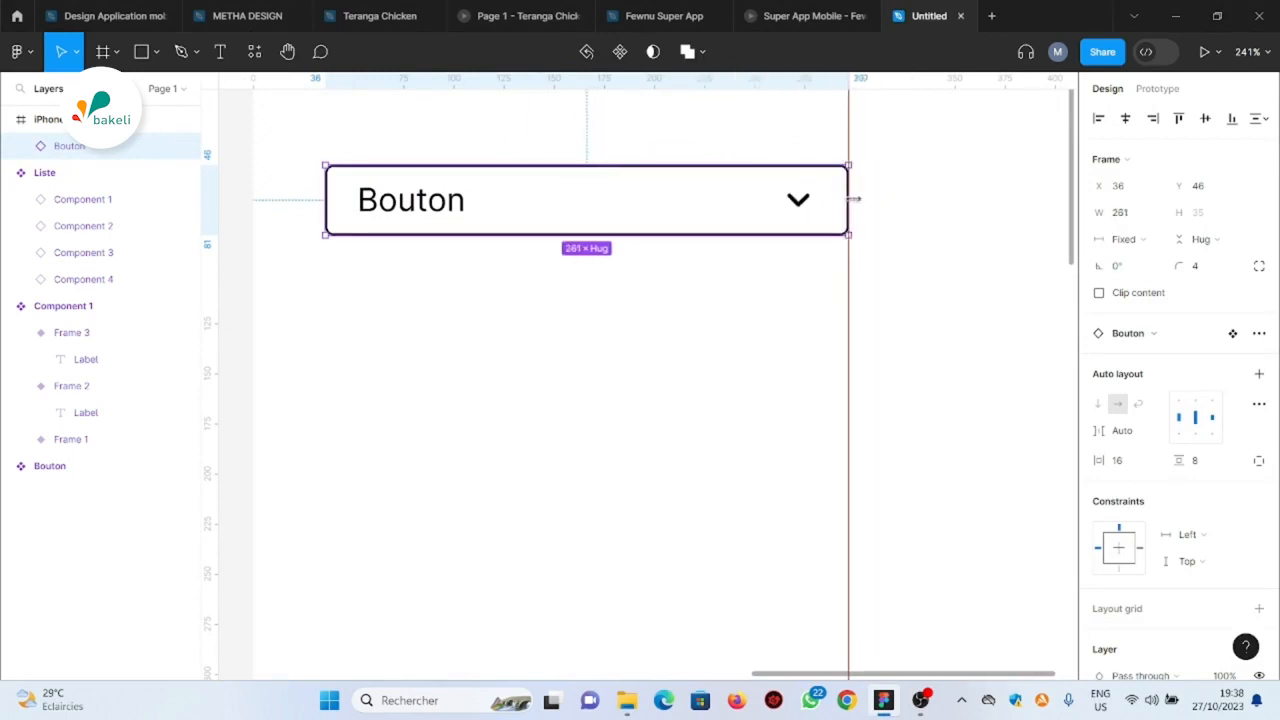
scroll(903, 229, "down", 3)
scroll(906, 240, "down", 3)
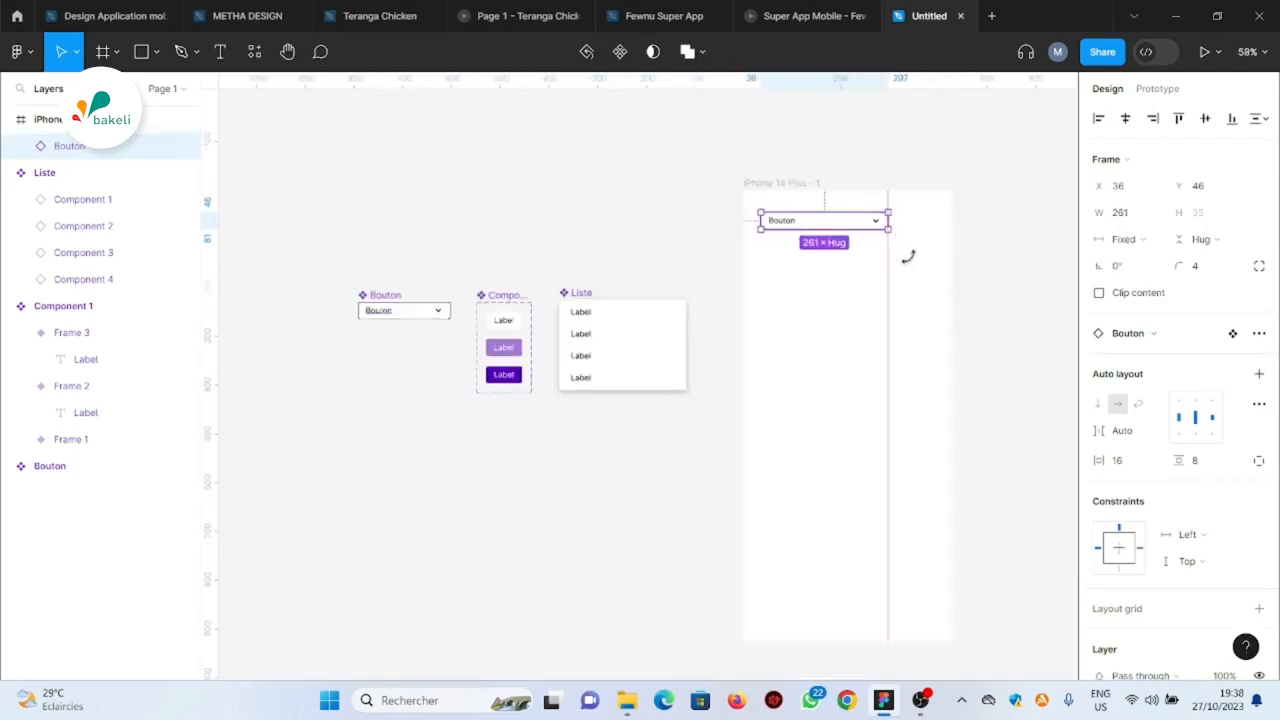
left_click(675, 215)
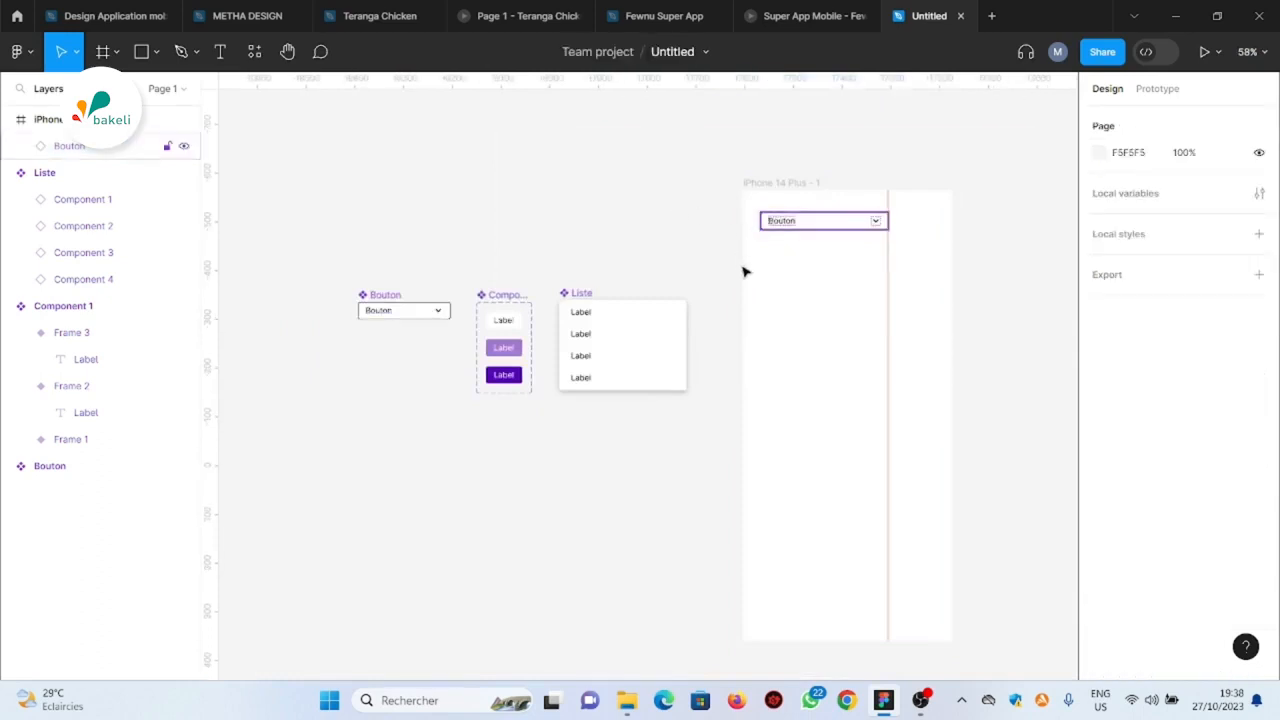
Present the iPhone 14 Plus frame as a prototype scaled to Fill screen and open the Bouton dropdown to test its list
scroll(577, 355, "up", 4)
scroll(579, 351, "up", 4)
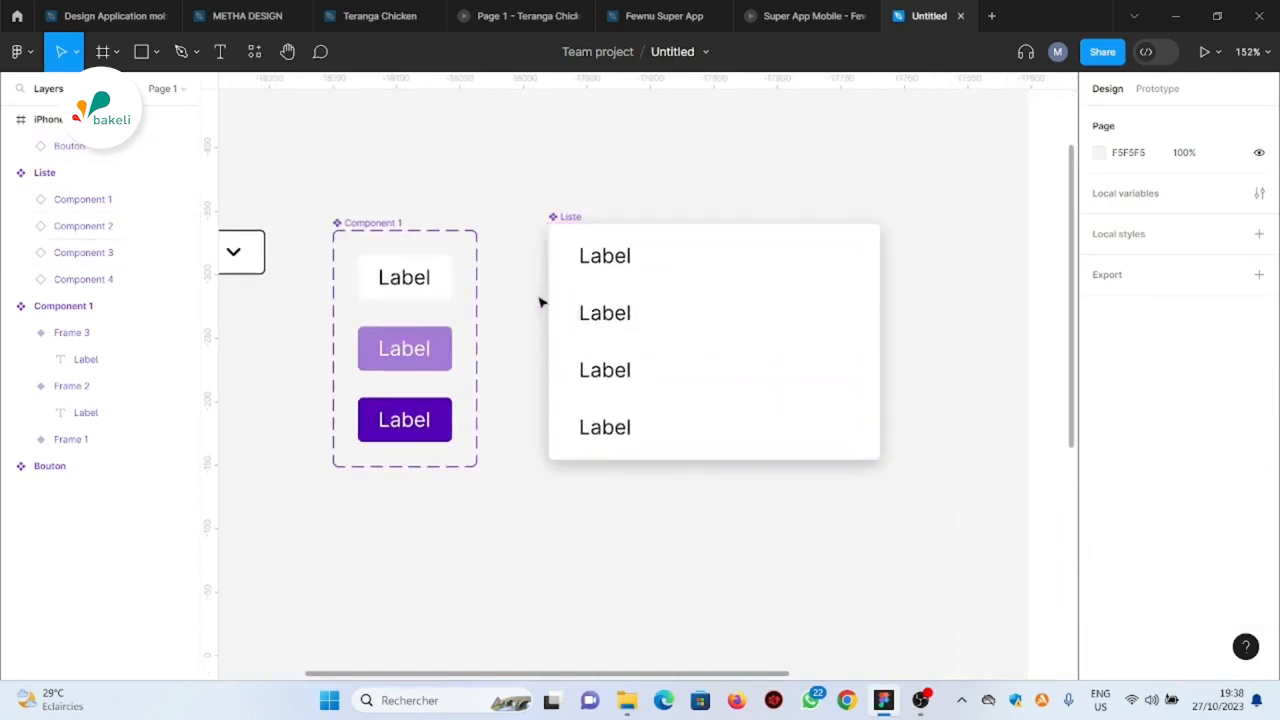
scroll(540, 295, "down", 10)
scroll(700, 197, "up", 4)
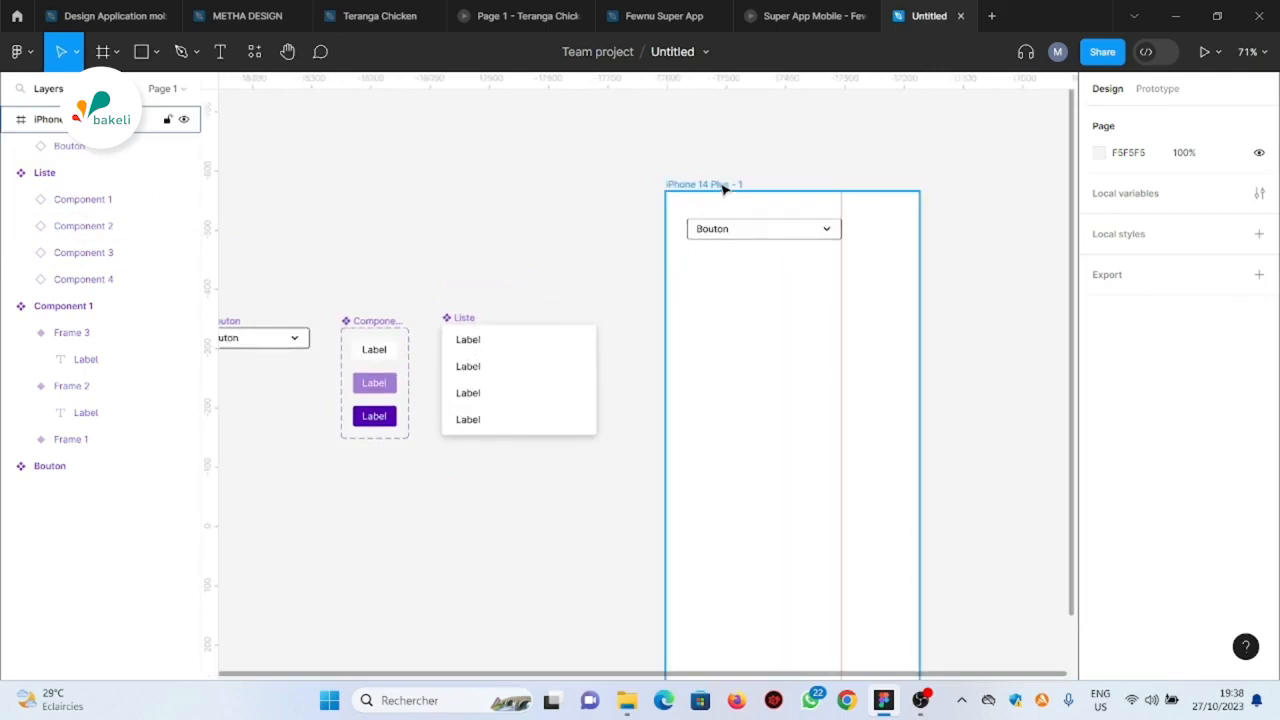
left_click(722, 188)
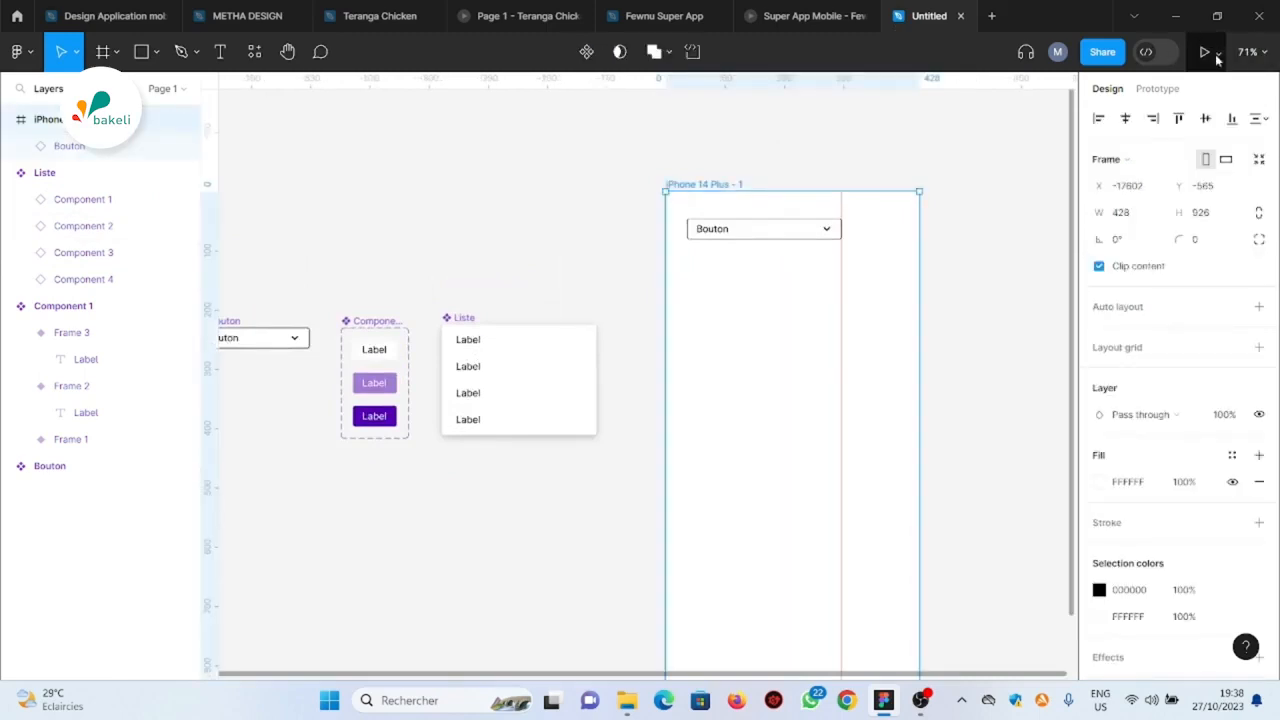
left_click(1205, 52)
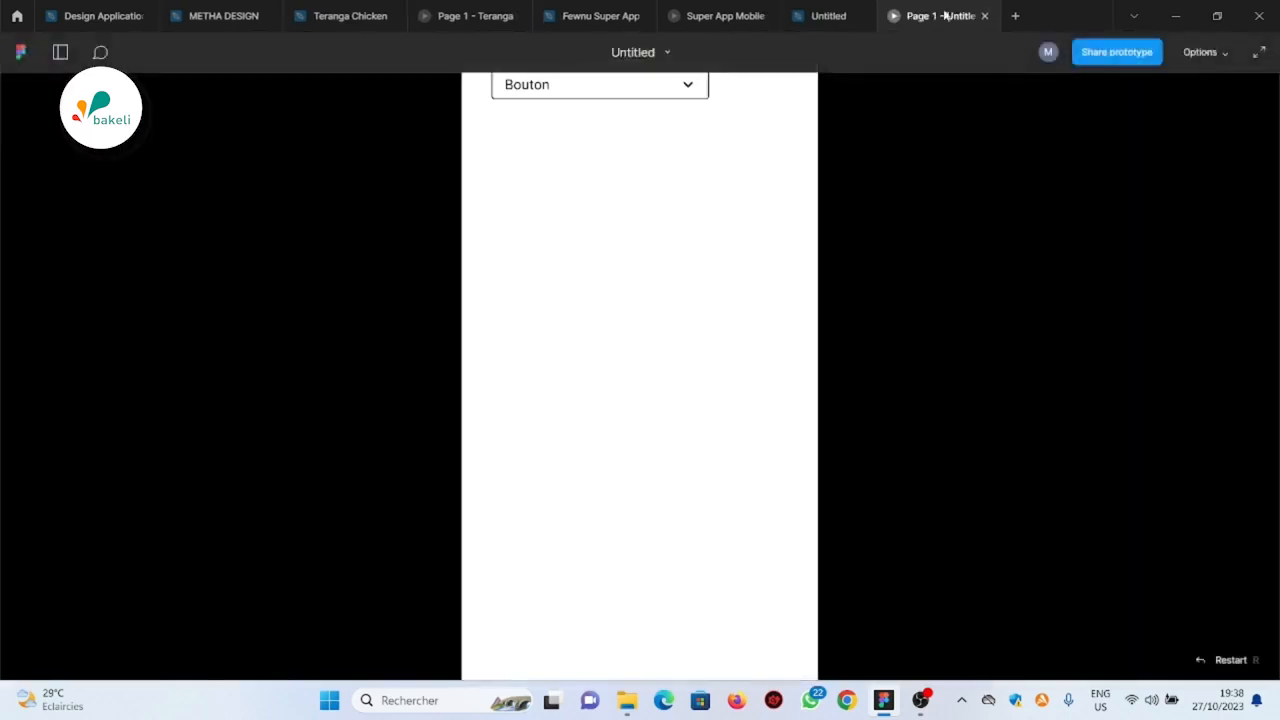
left_click(1213, 50)
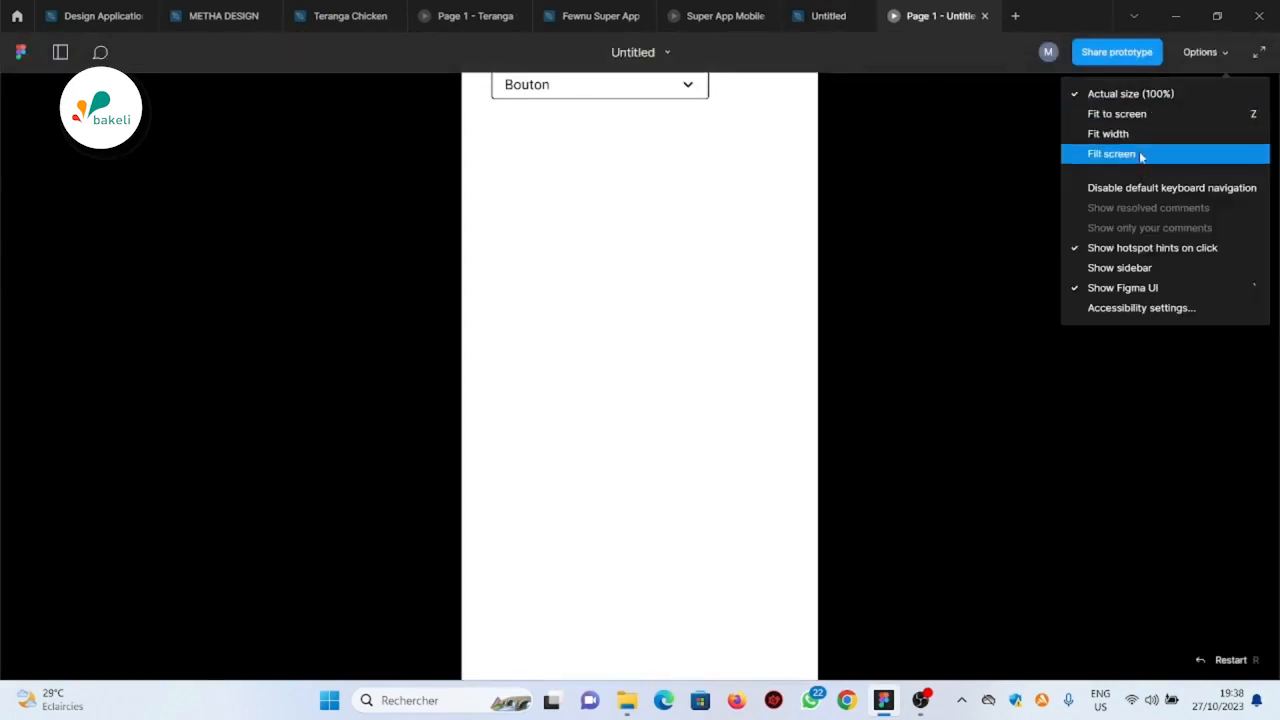
left_click(1140, 155)
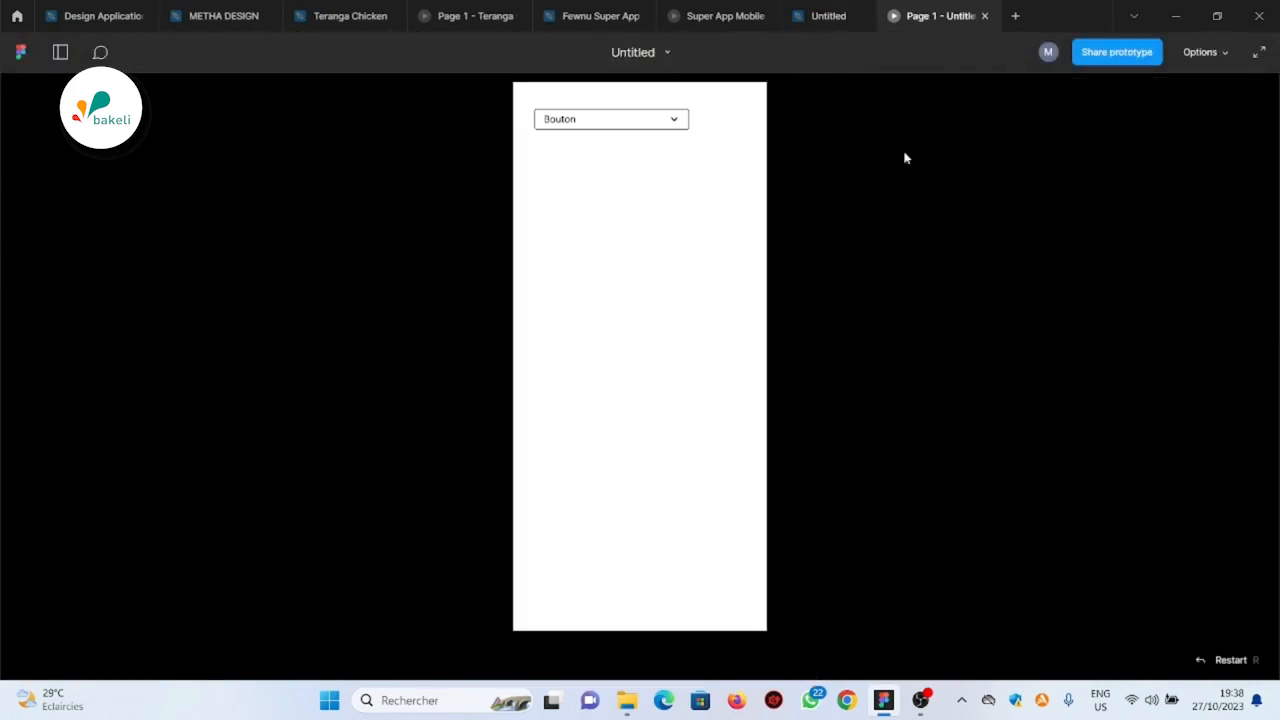
left_click(676, 121)
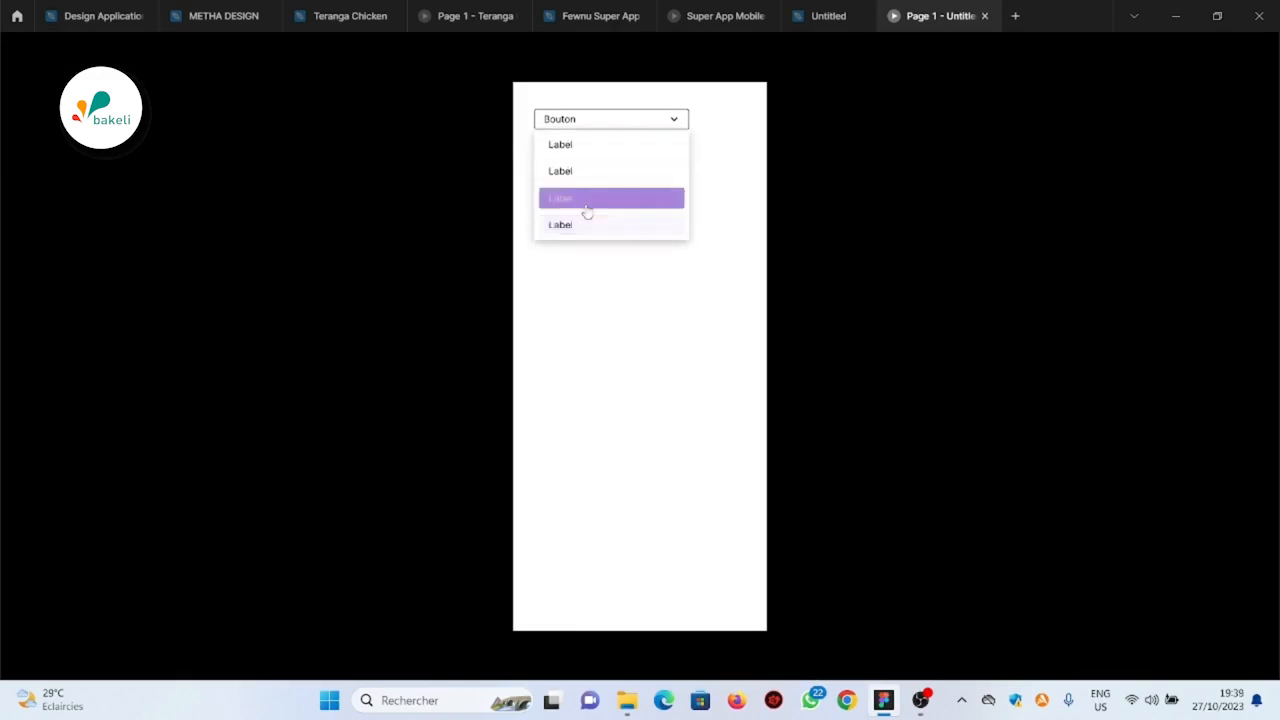
Test the selected state of each of the four Label items in the open dropdown prototype, one after another
left_click(592, 146)
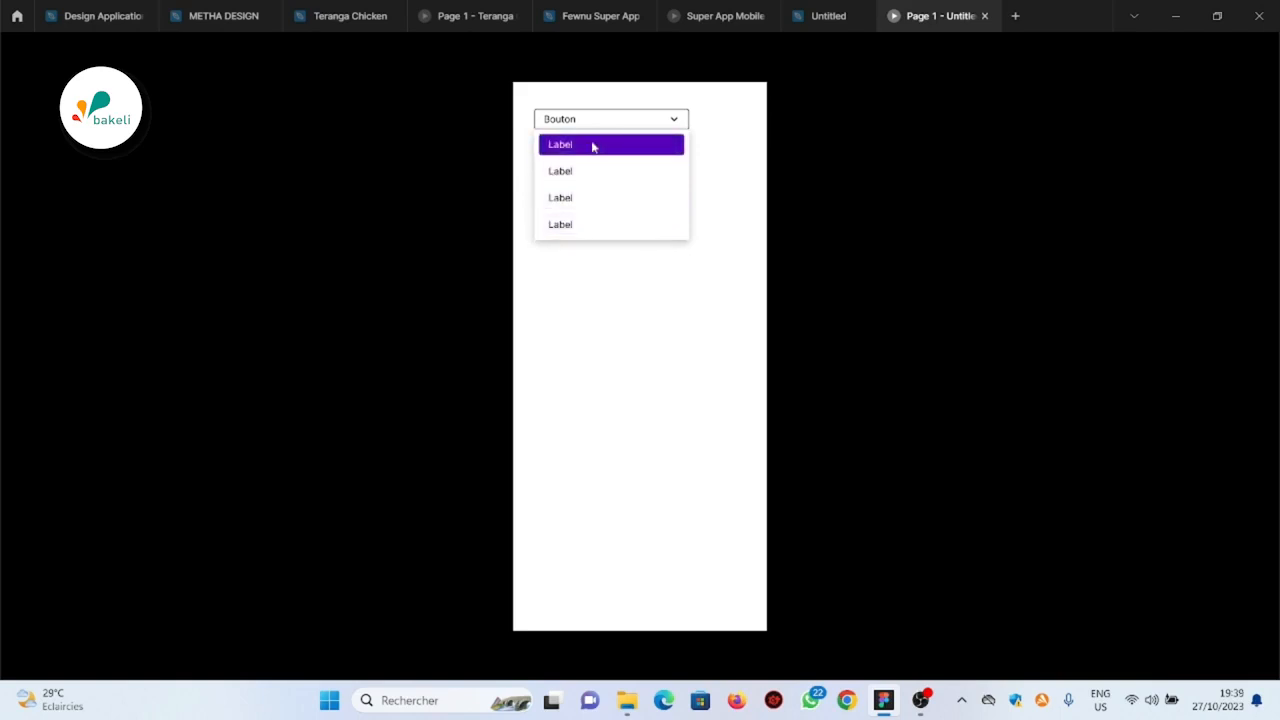
left_click(592, 173)
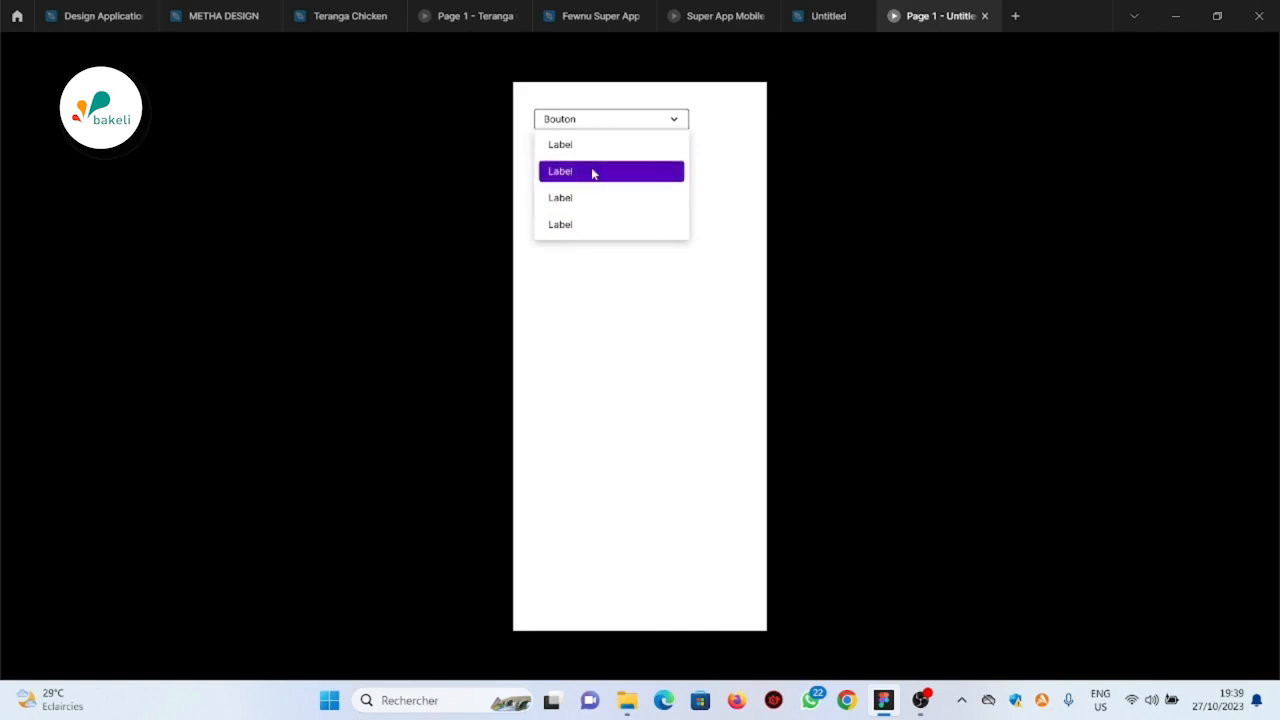
left_click(601, 199)
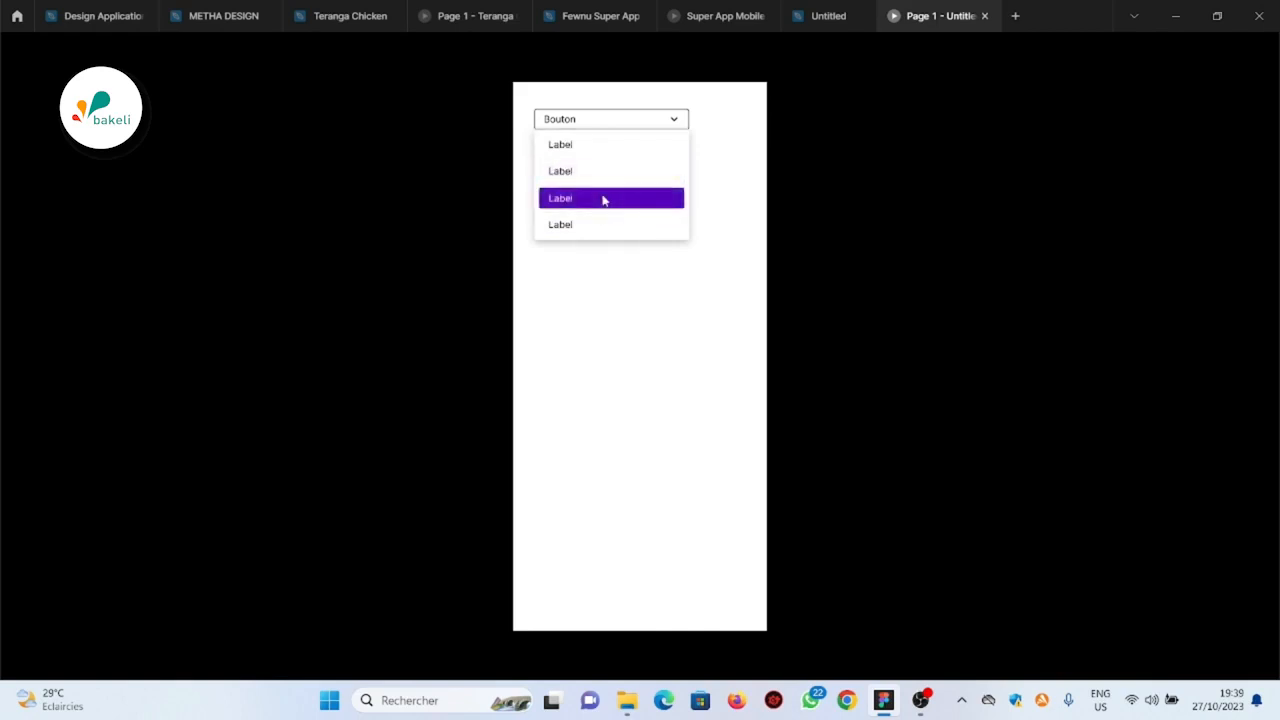
left_click(602, 226)
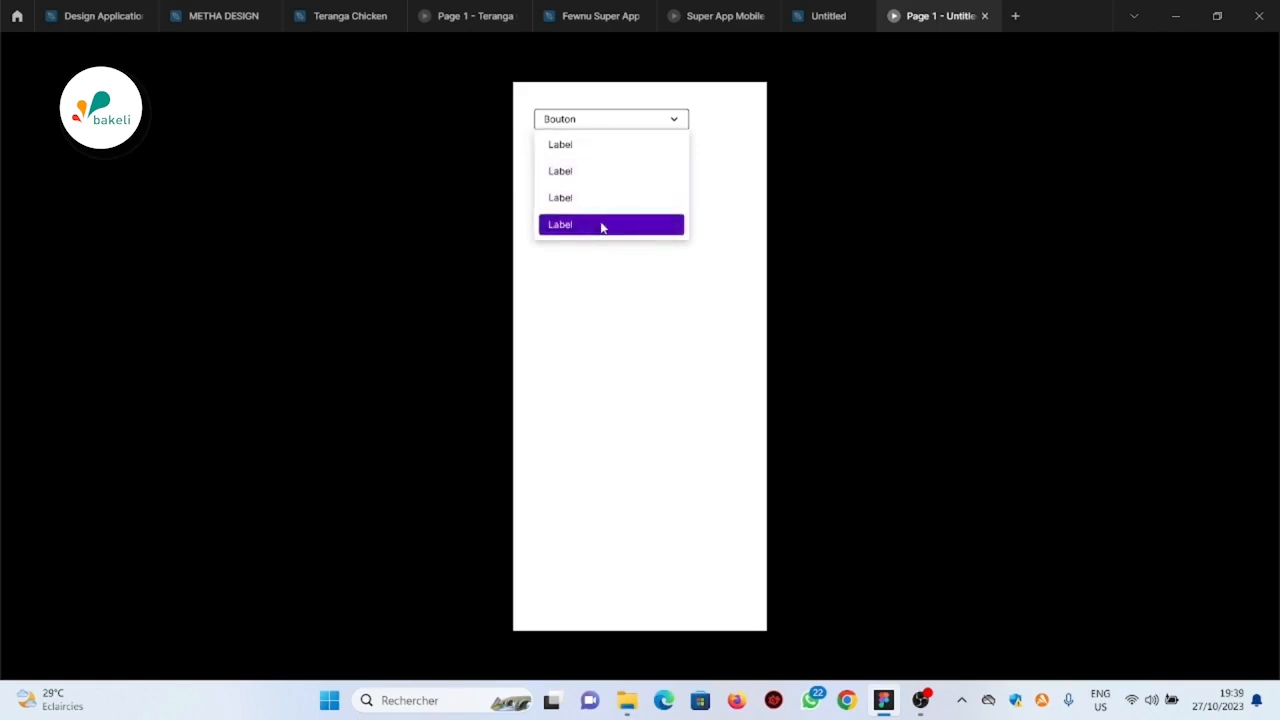
Return to the Untitled design file and create a local string variable named Language
left_click(820, 20)
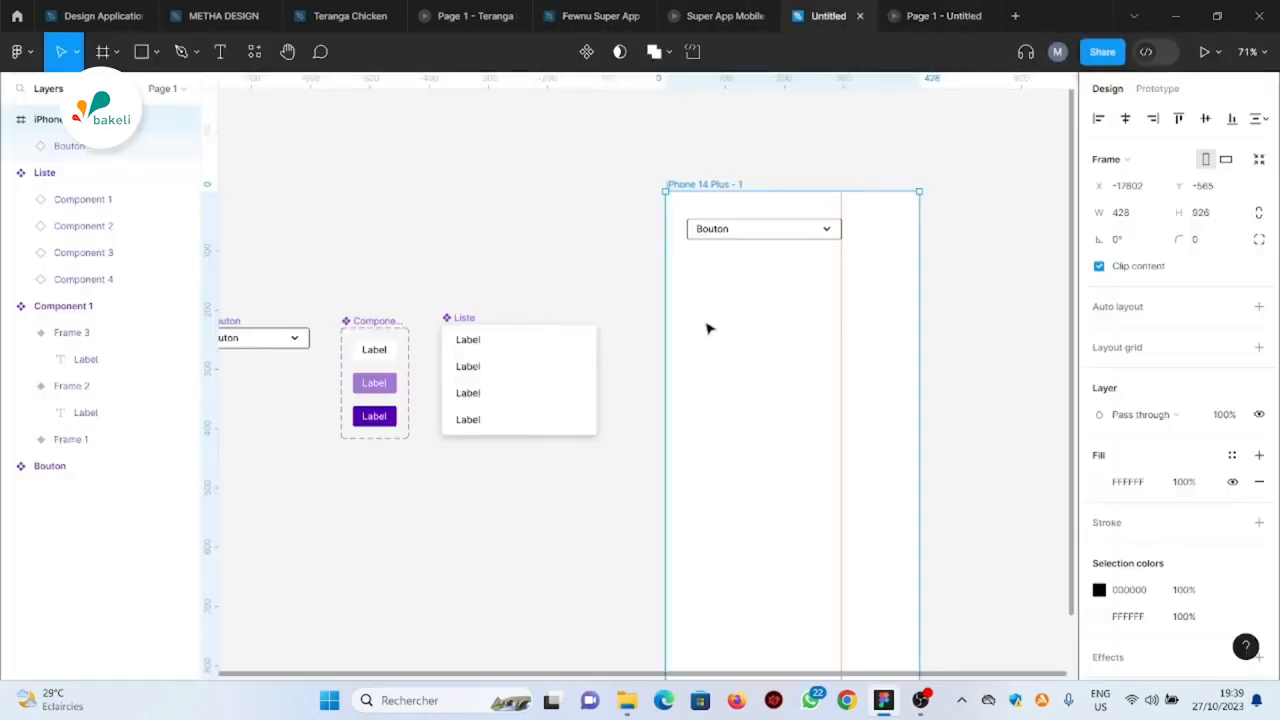
scroll(617, 313, "down", 2, "ctrl")
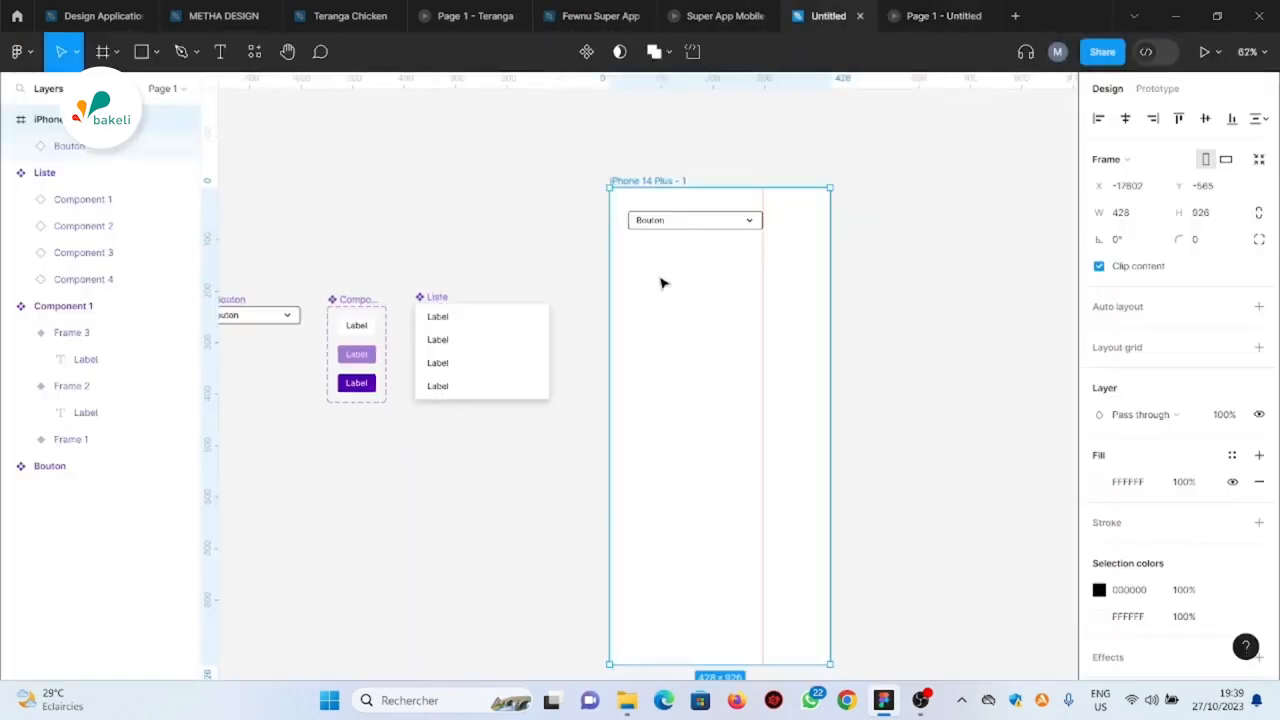
scroll(546, 243, "down", 3, "ctrl")
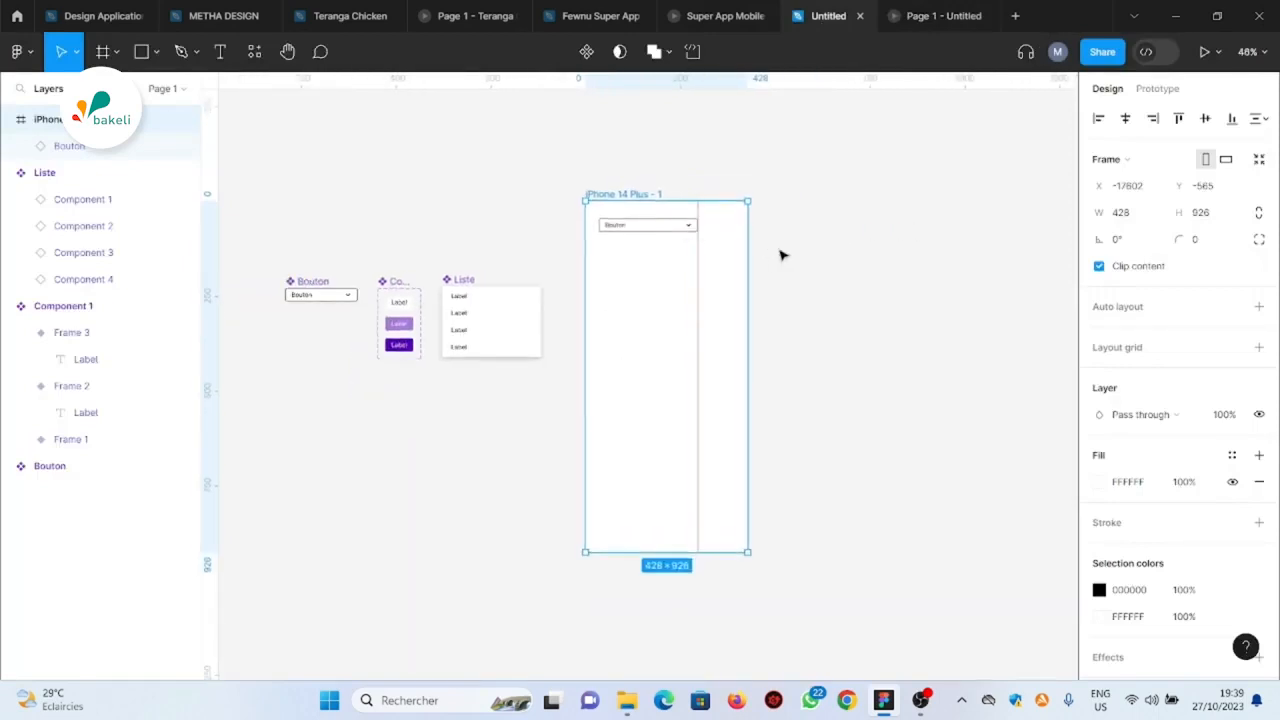
left_click(783, 254)
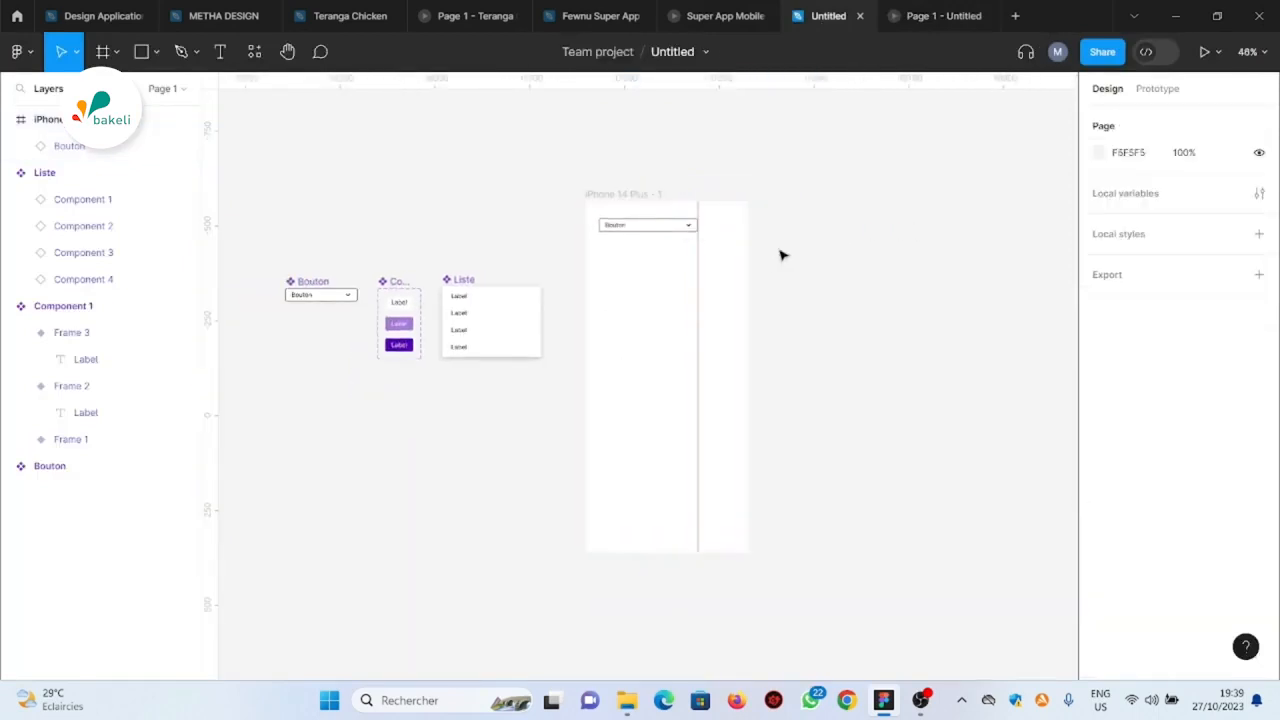
left_click(1130, 196)
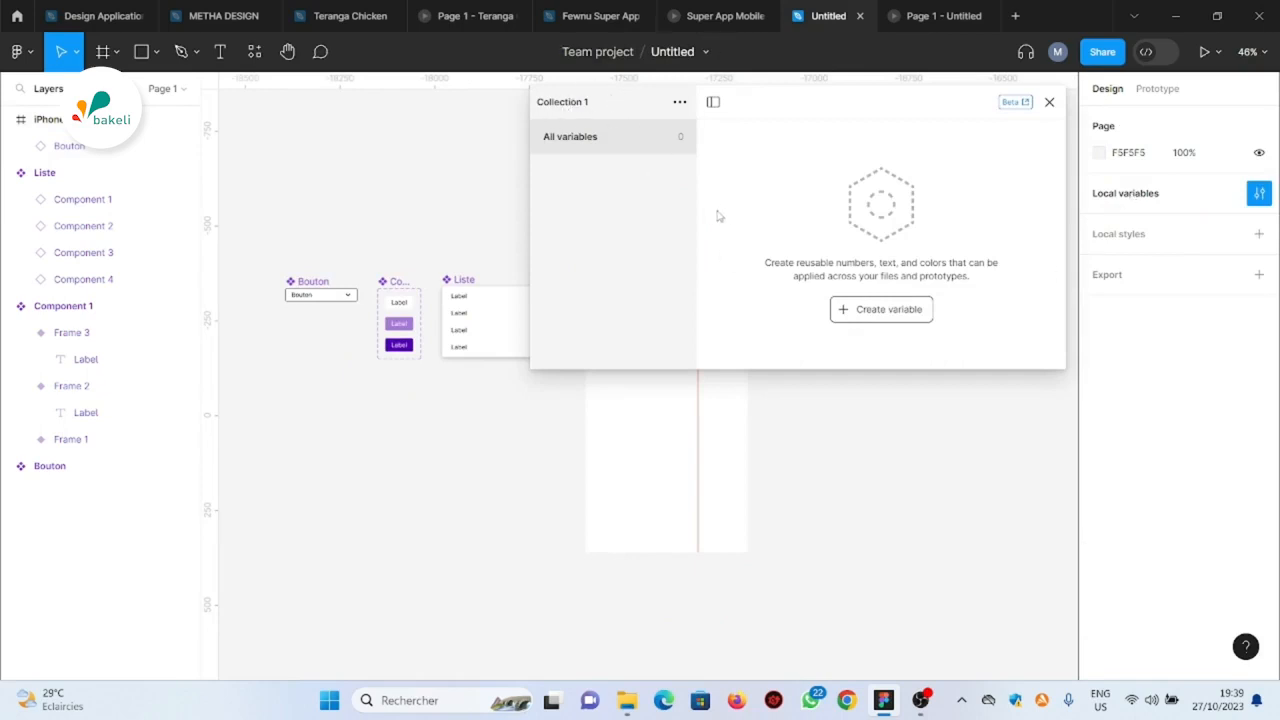
left_click(904, 313)
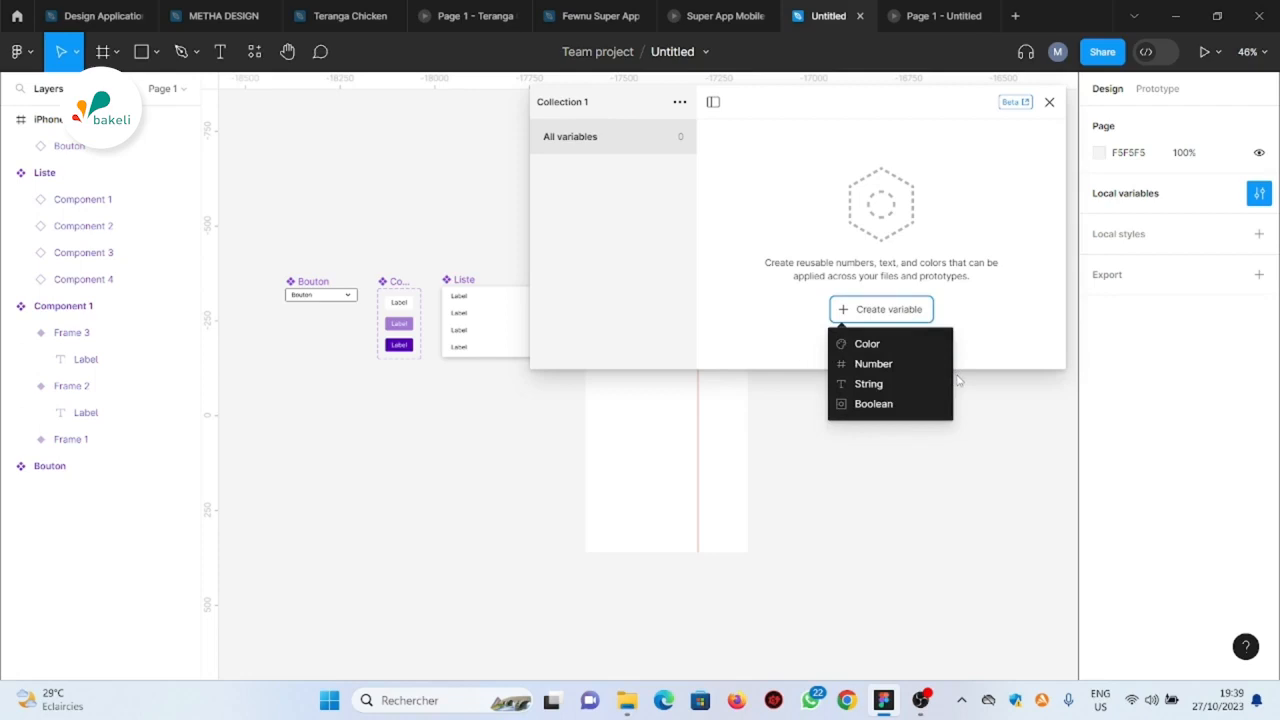
left_click(886, 388)
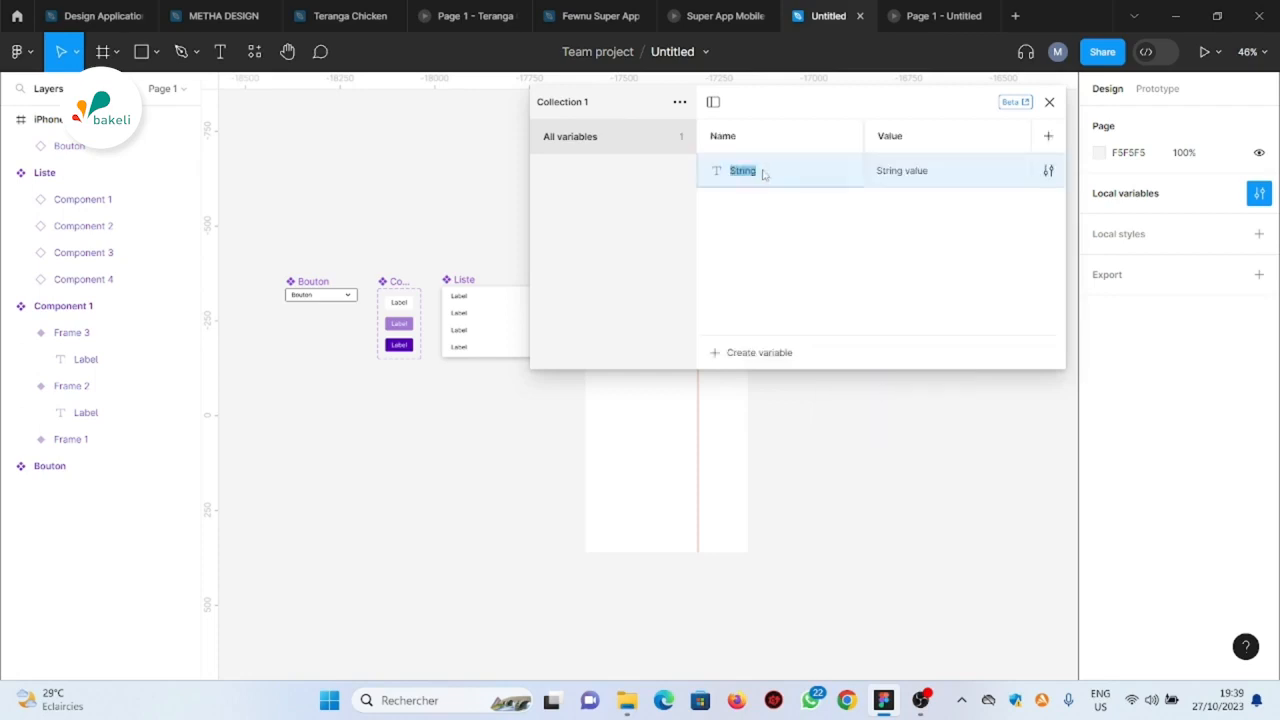
type("L")
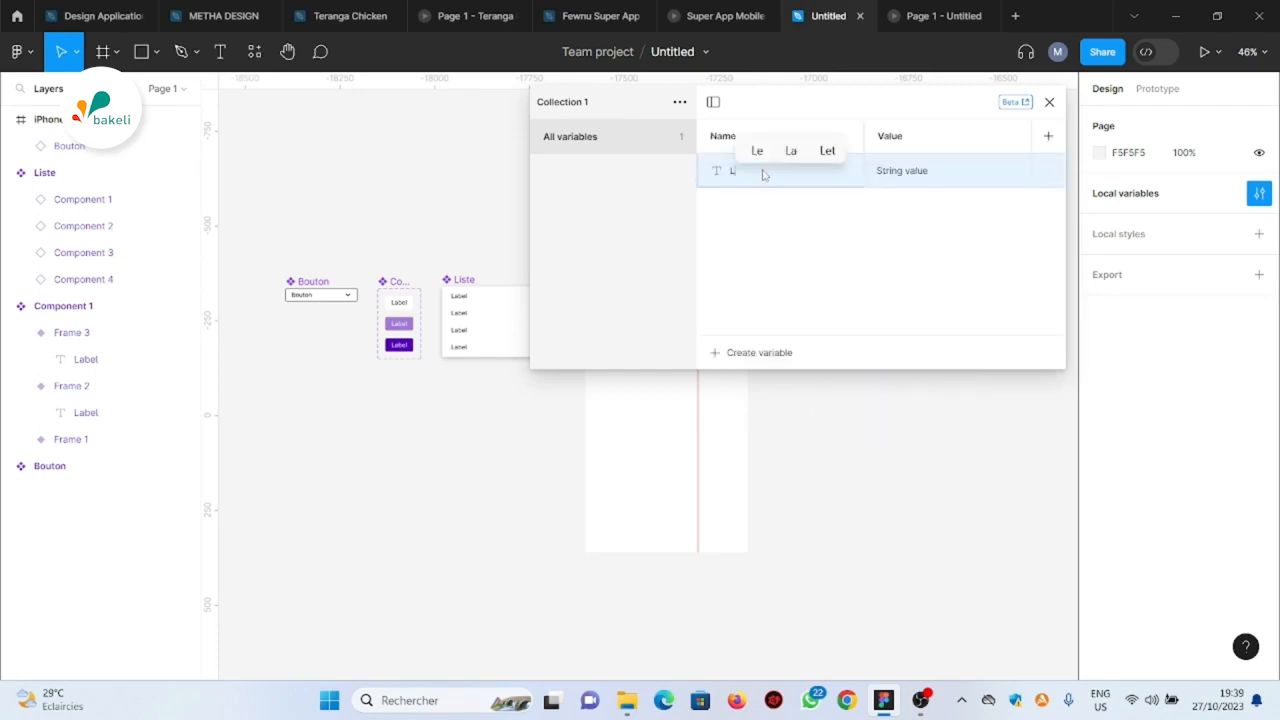
type("anguage")
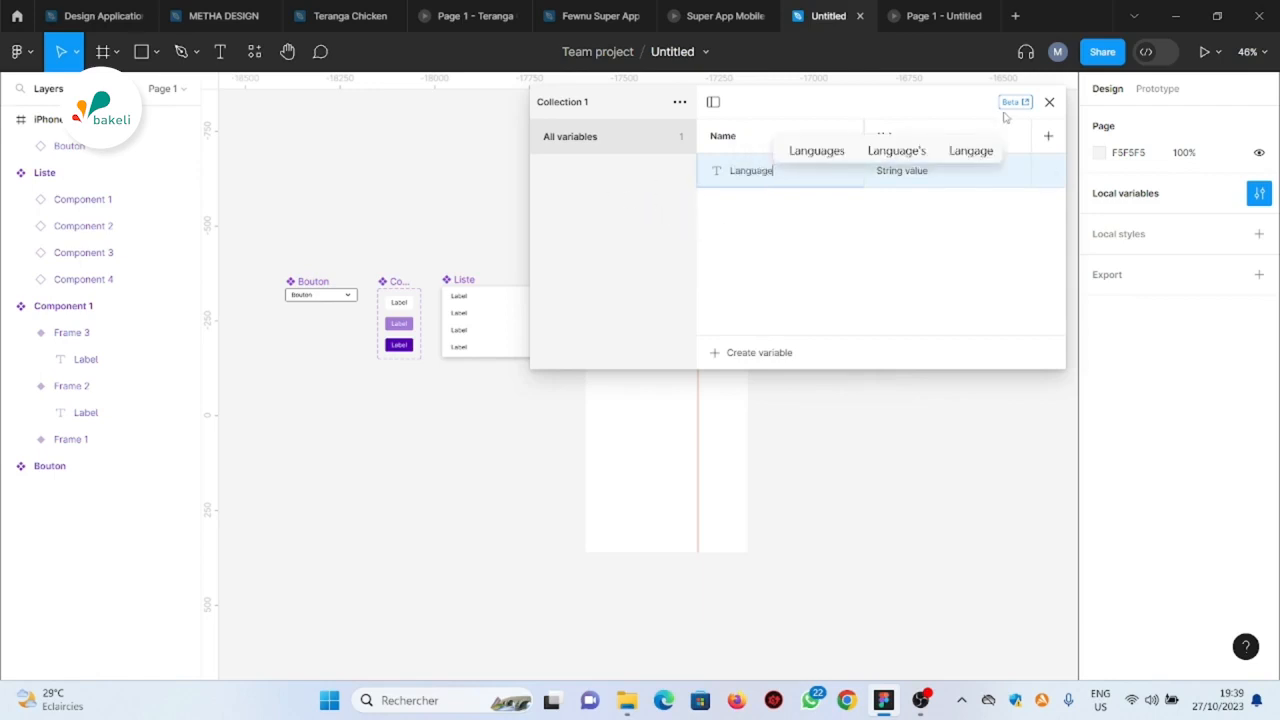
left_click(966, 235)
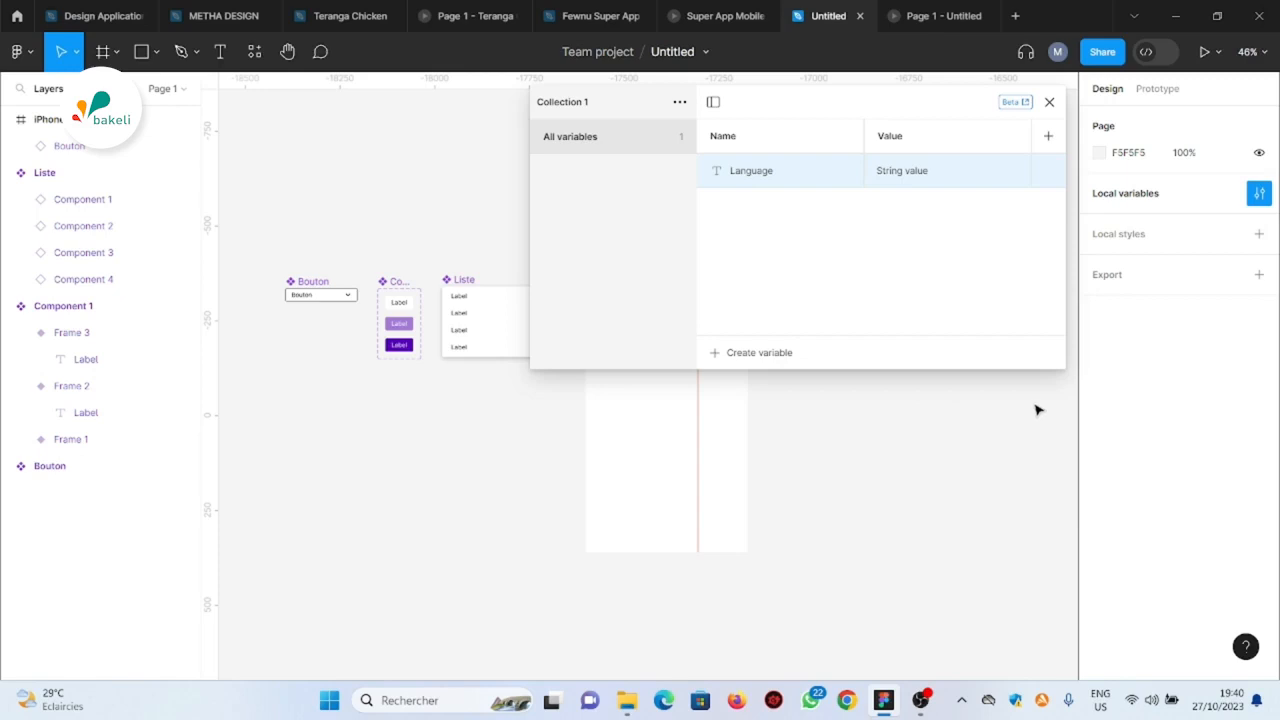
Add three more modes to the variable collection so the Language variable has four value columns
left_click(1048, 136)
left_click(1048, 136)
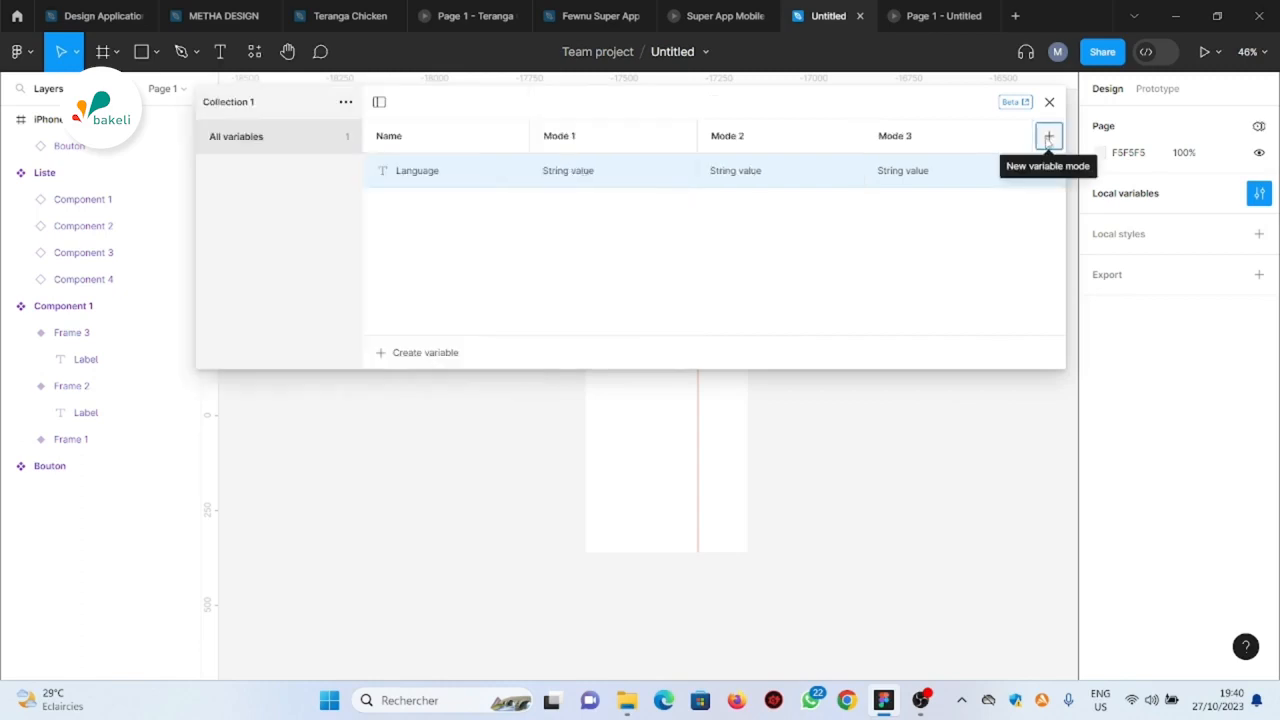
left_click(1048, 136)
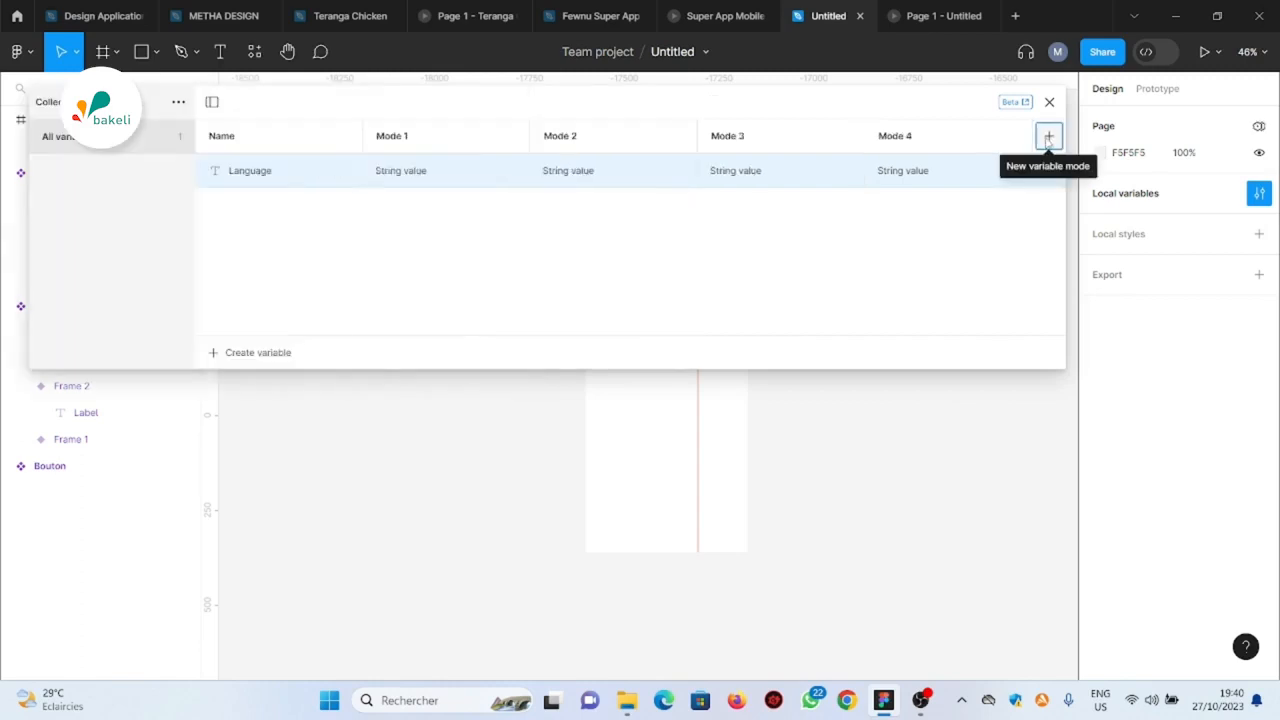
Rename the collection's first mode France and its second mode England
double_click(400, 140)
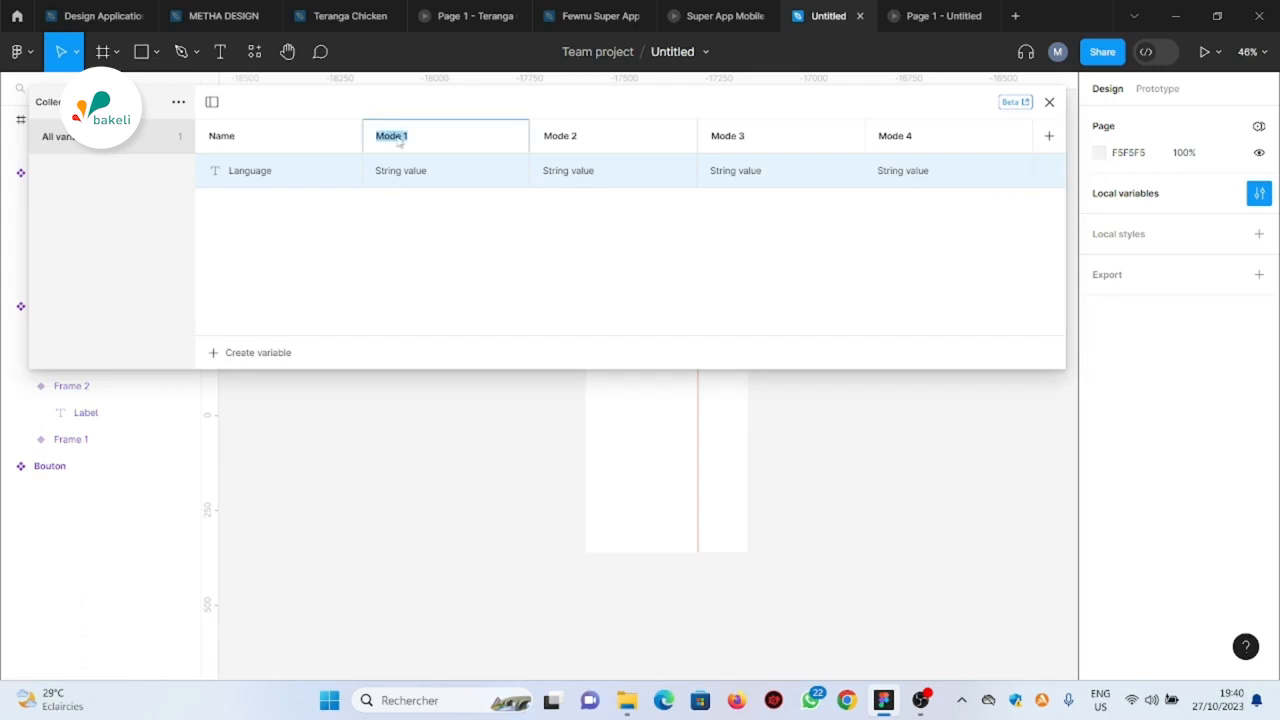
type("Francai")
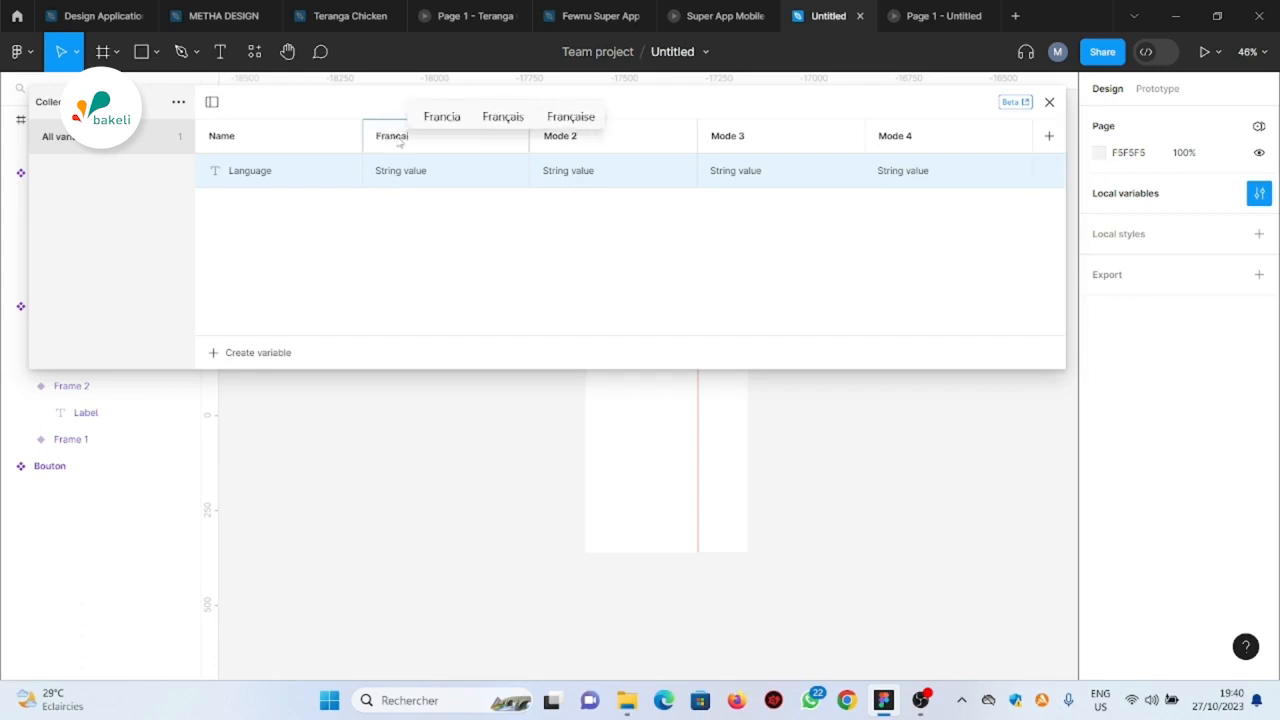
key("BackSpace")
key("BackSpace")
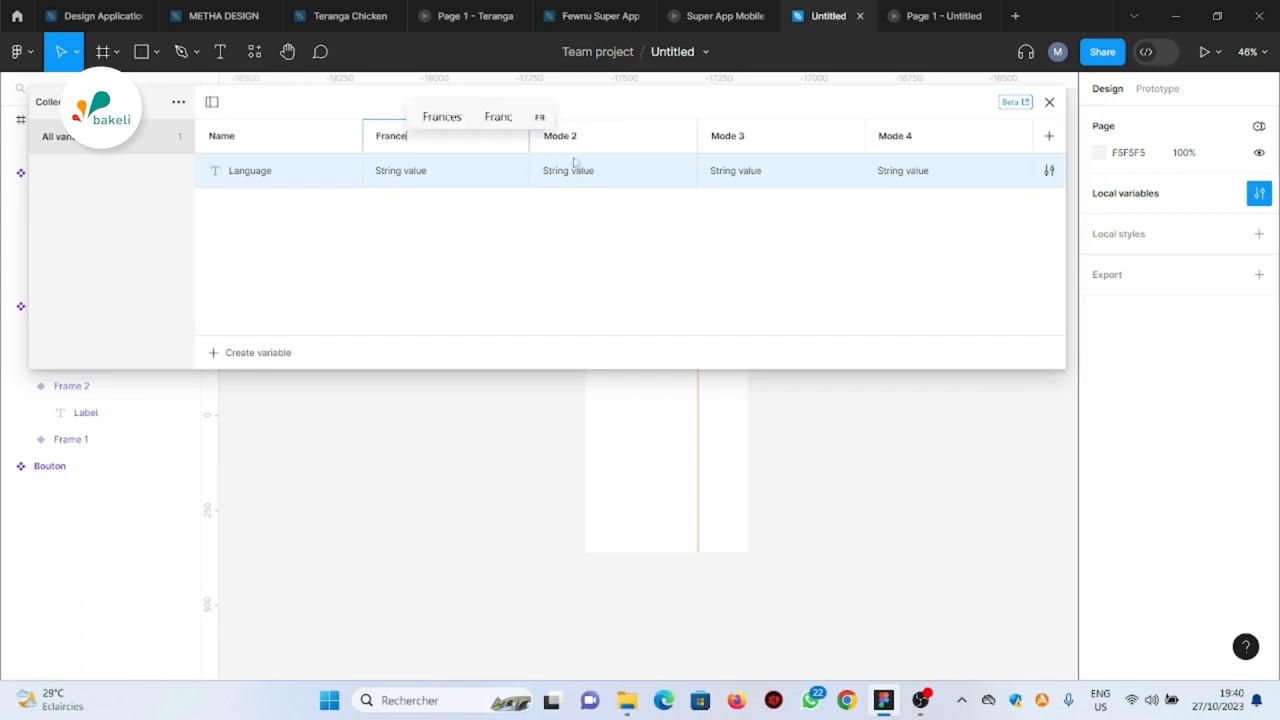
left_click(575, 135)
double_click(575, 135)
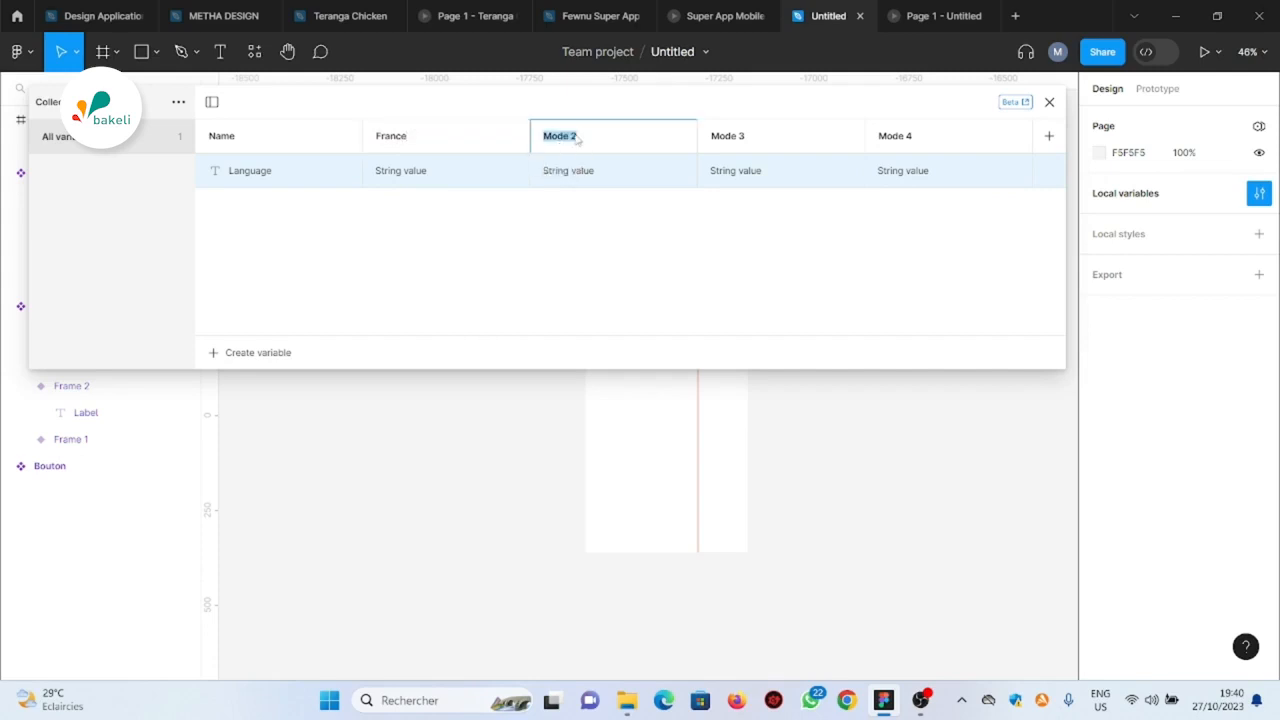
type("England")
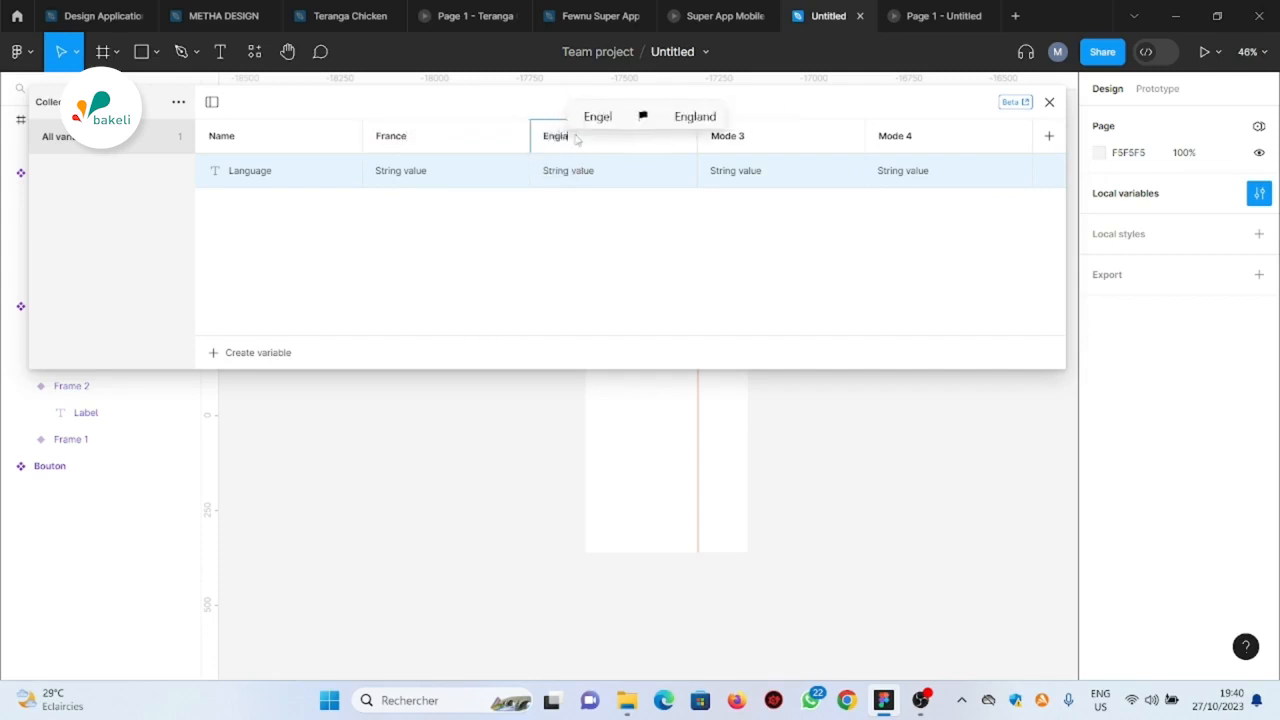
key("Return")
Rename the collection's third mode German and its fourth mode Inde
double_click(740, 137)
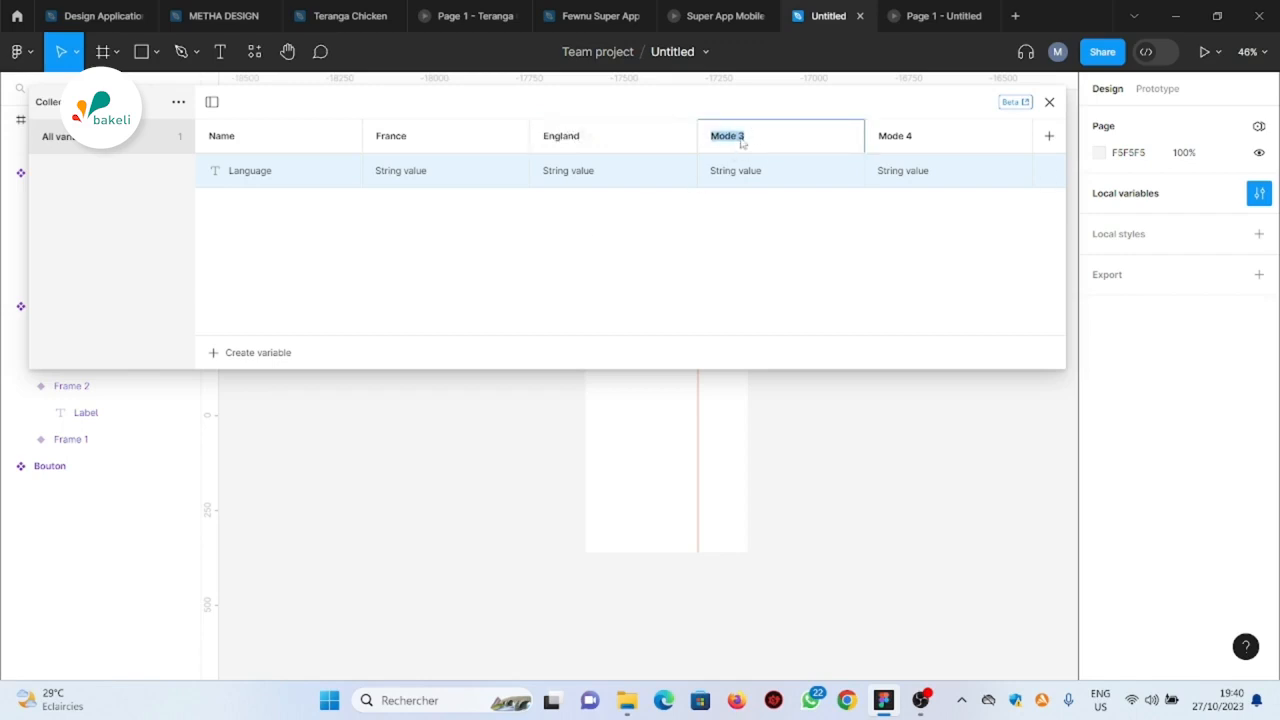
type("German")
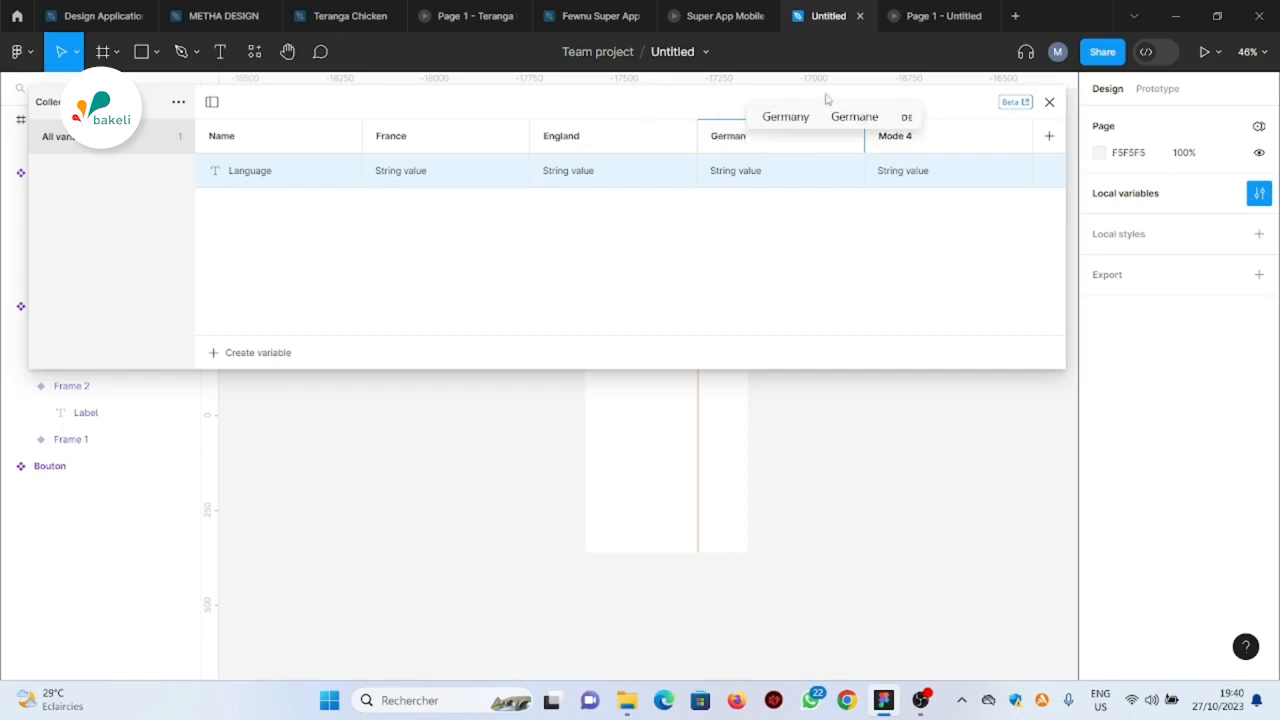
key("Return")
double_click(905, 138)
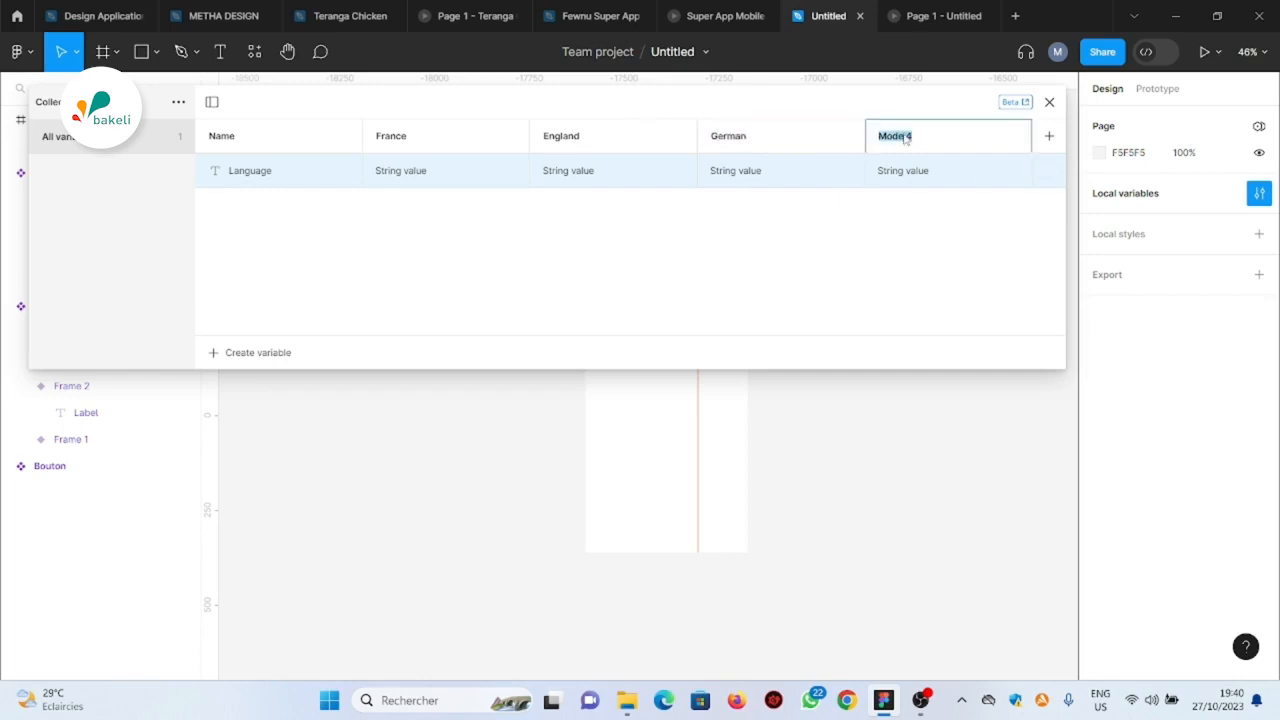
type("Inde")
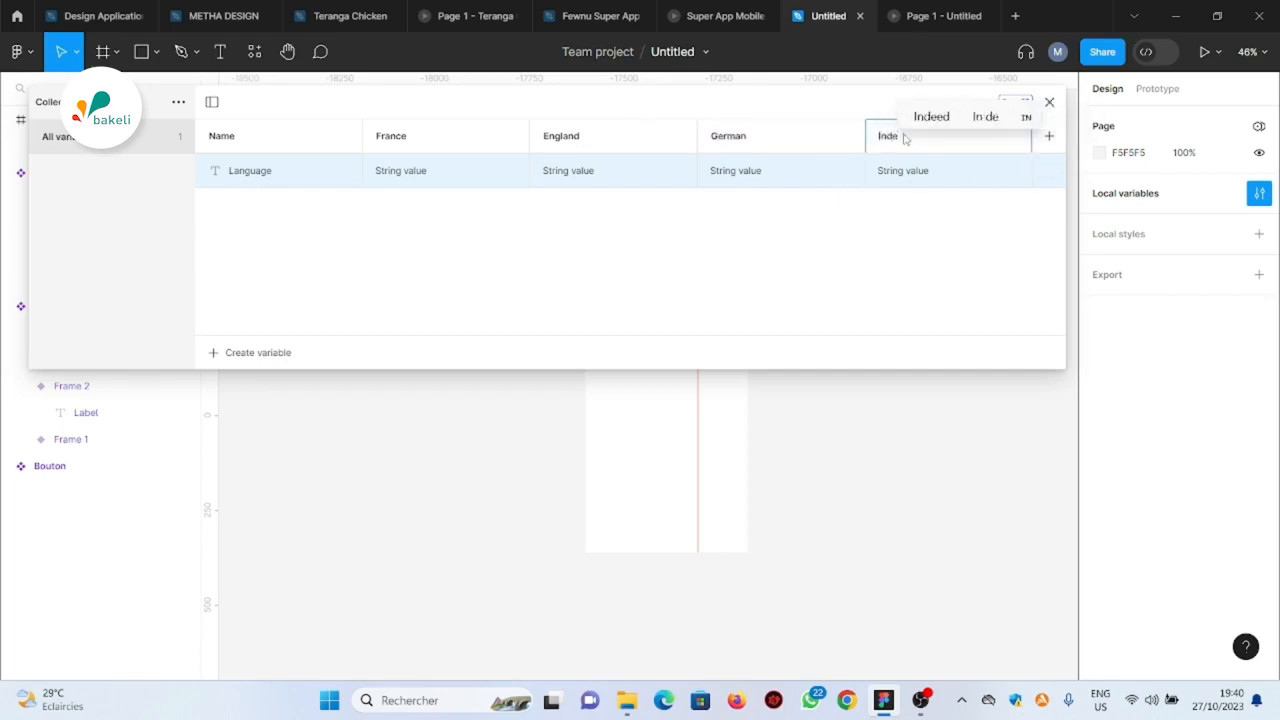
Set the Language variable's value to Français for the France mode and Anglais for the England mode
double_click(407, 177)
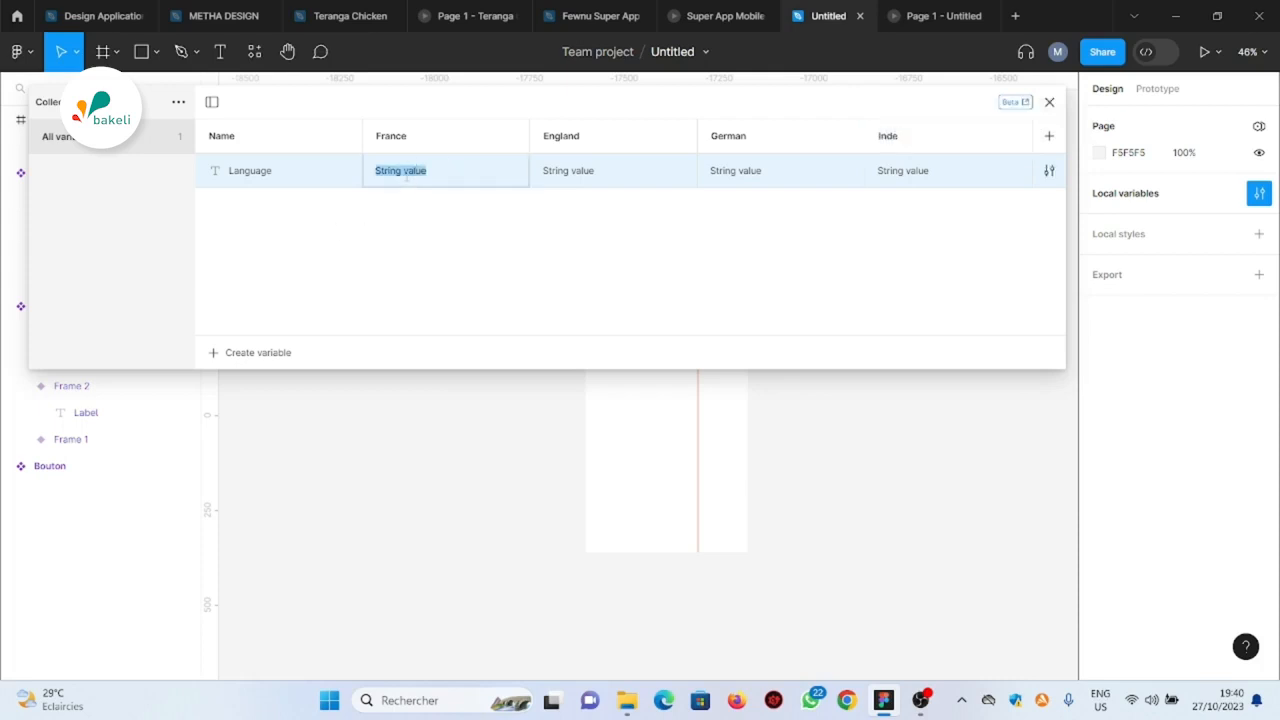
type("Français")
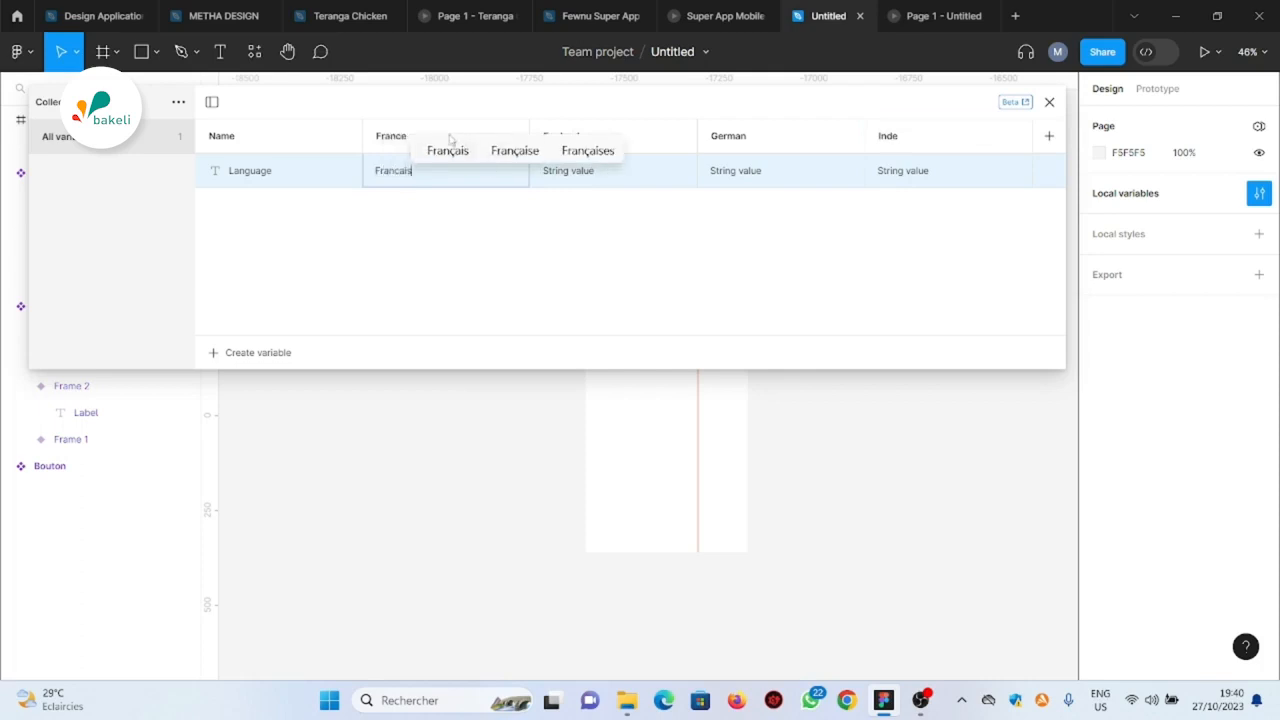
left_click(448, 150)
double_click(586, 171)
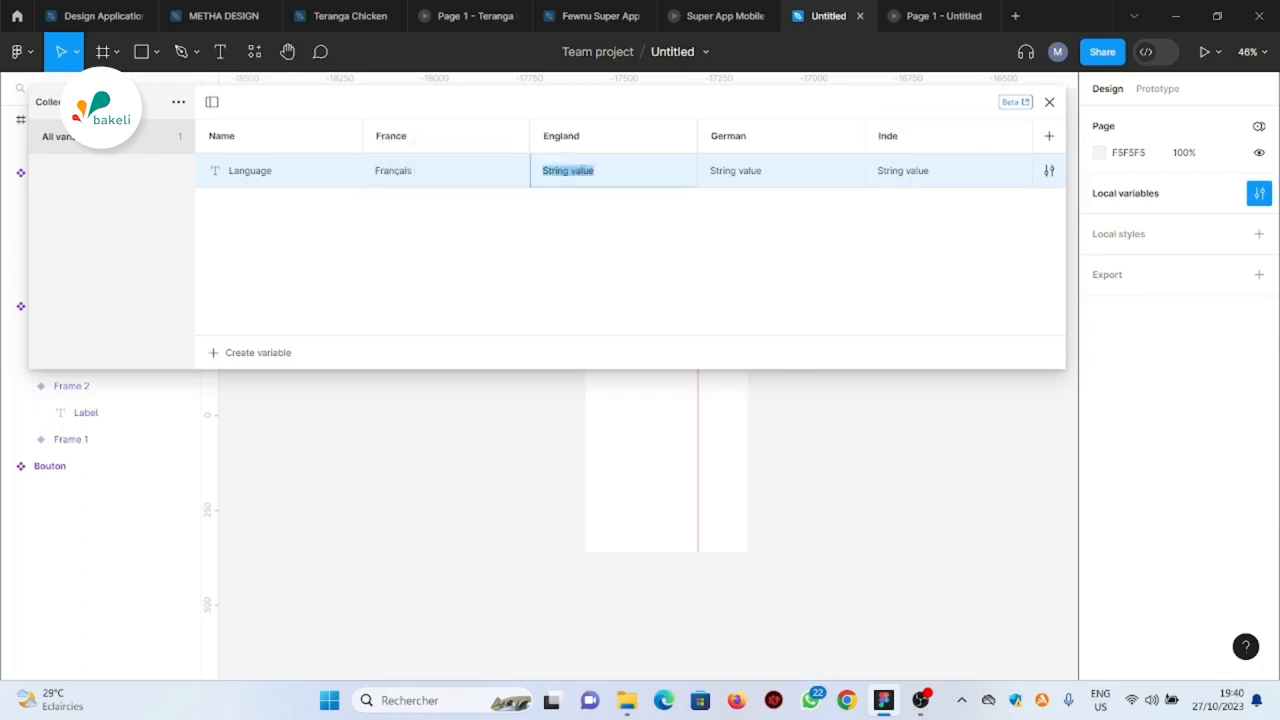
type("An")
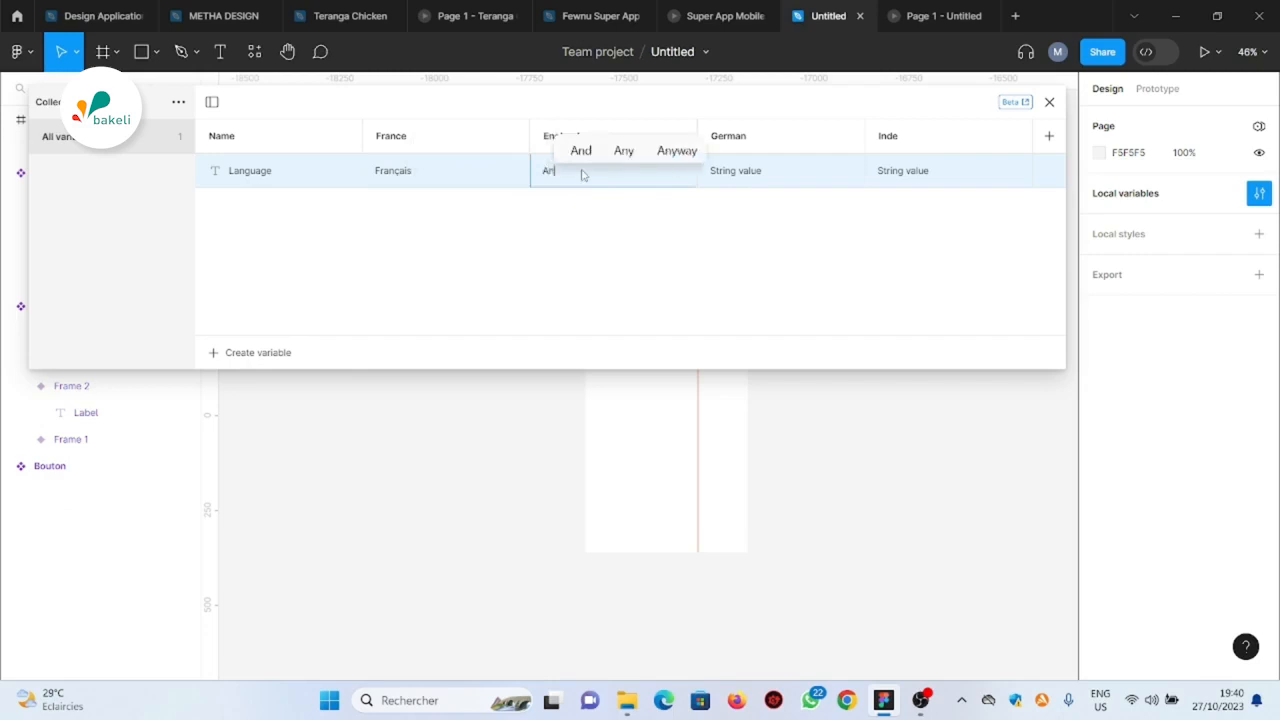
type("glais")
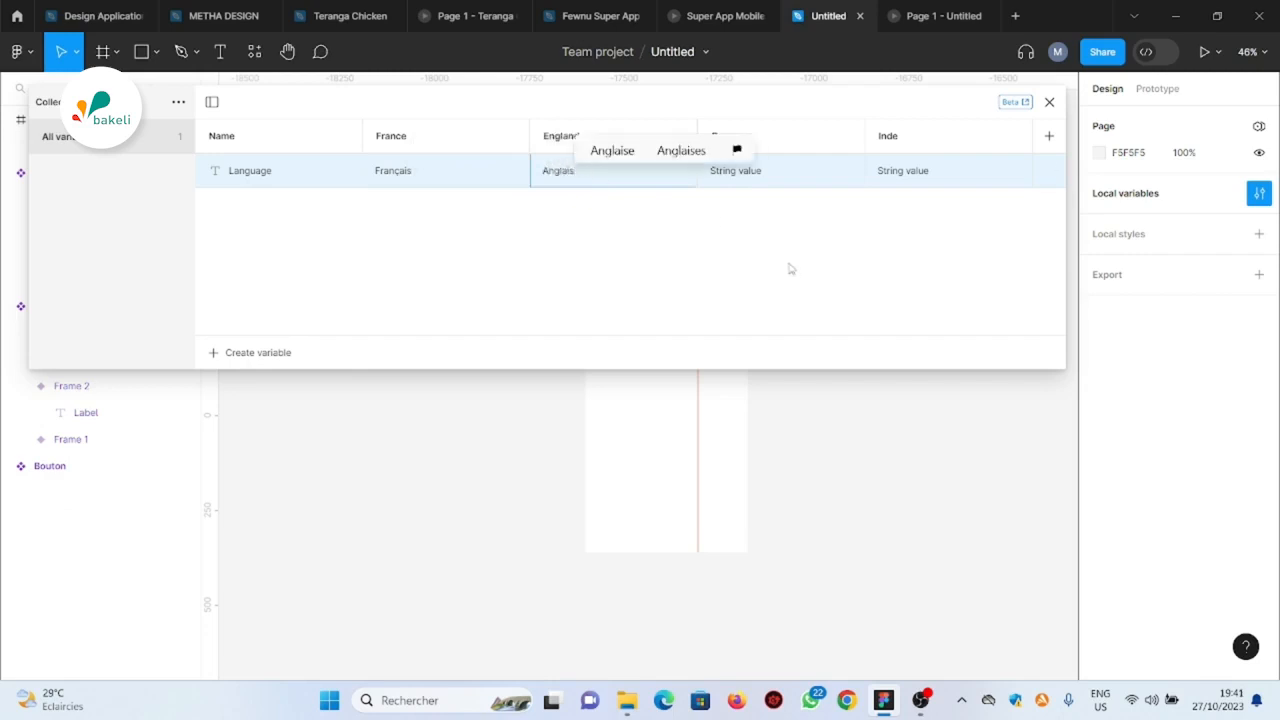
left_click(791, 269)
Set the Language value to Allemand for the German mode and Hind for the Inde mode, and close the local variables
double_click(742, 174)
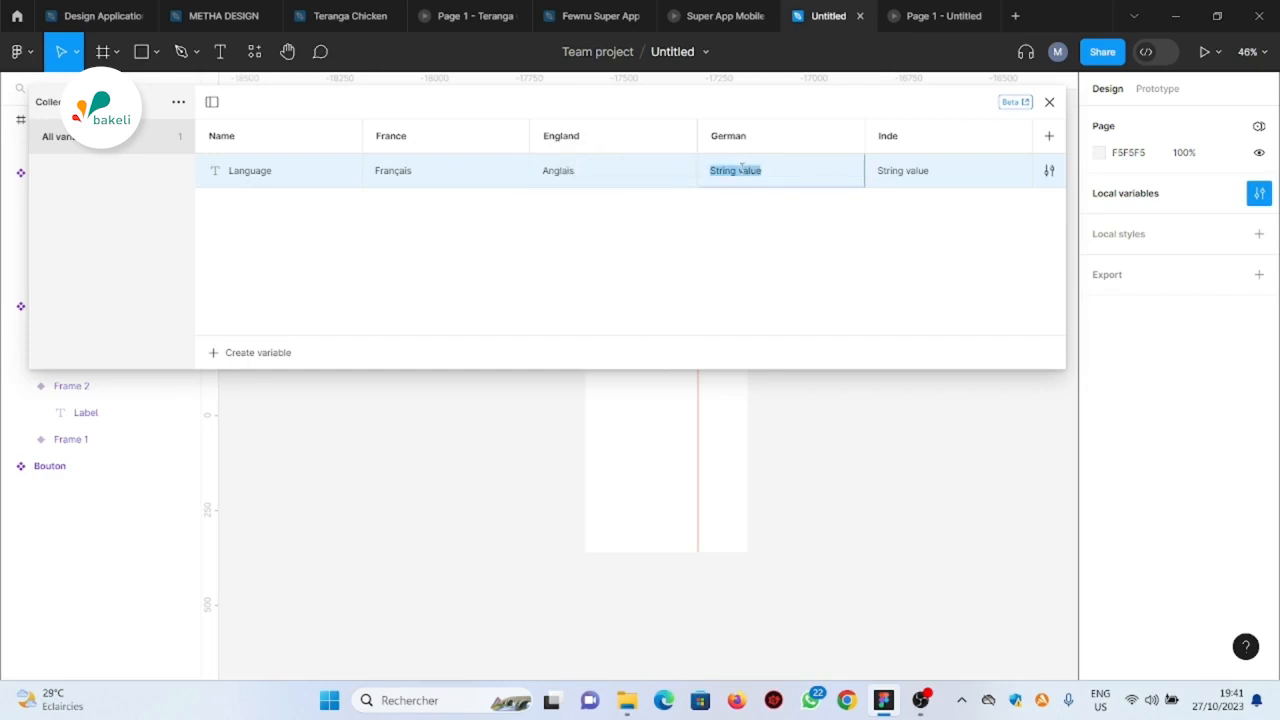
type("Allemand")
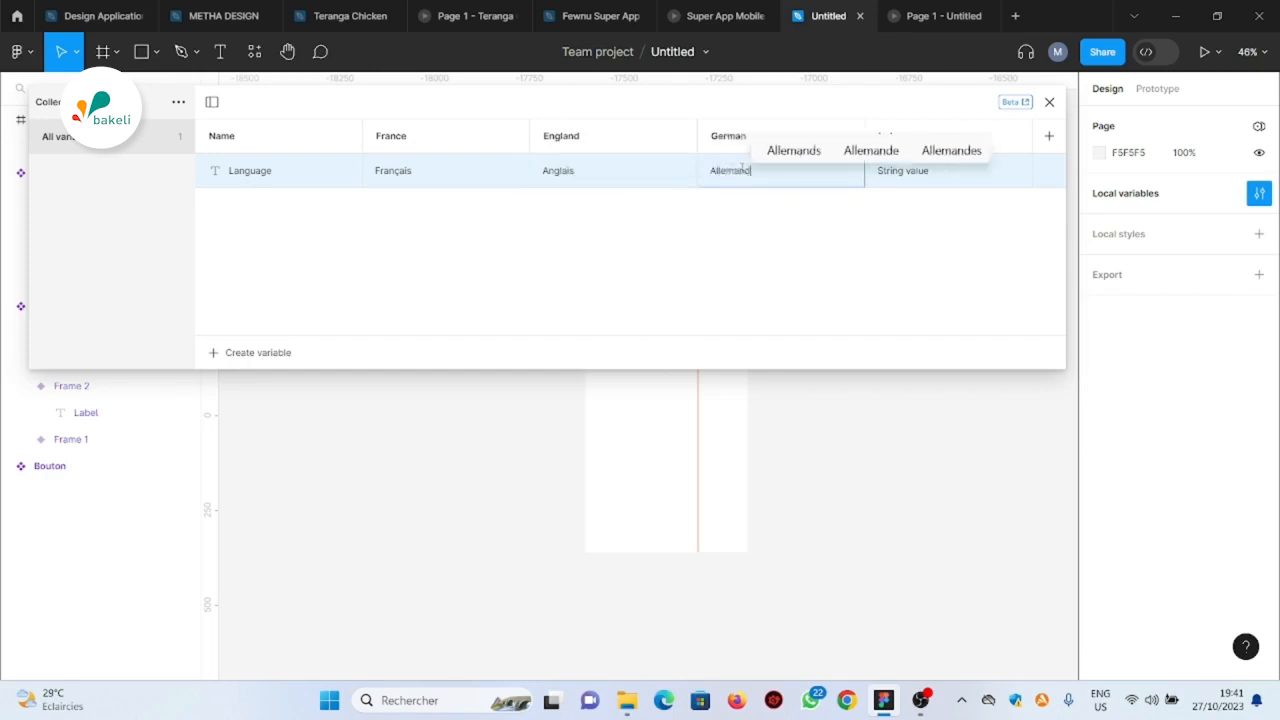
left_click(903, 175)
double_click(907, 174)
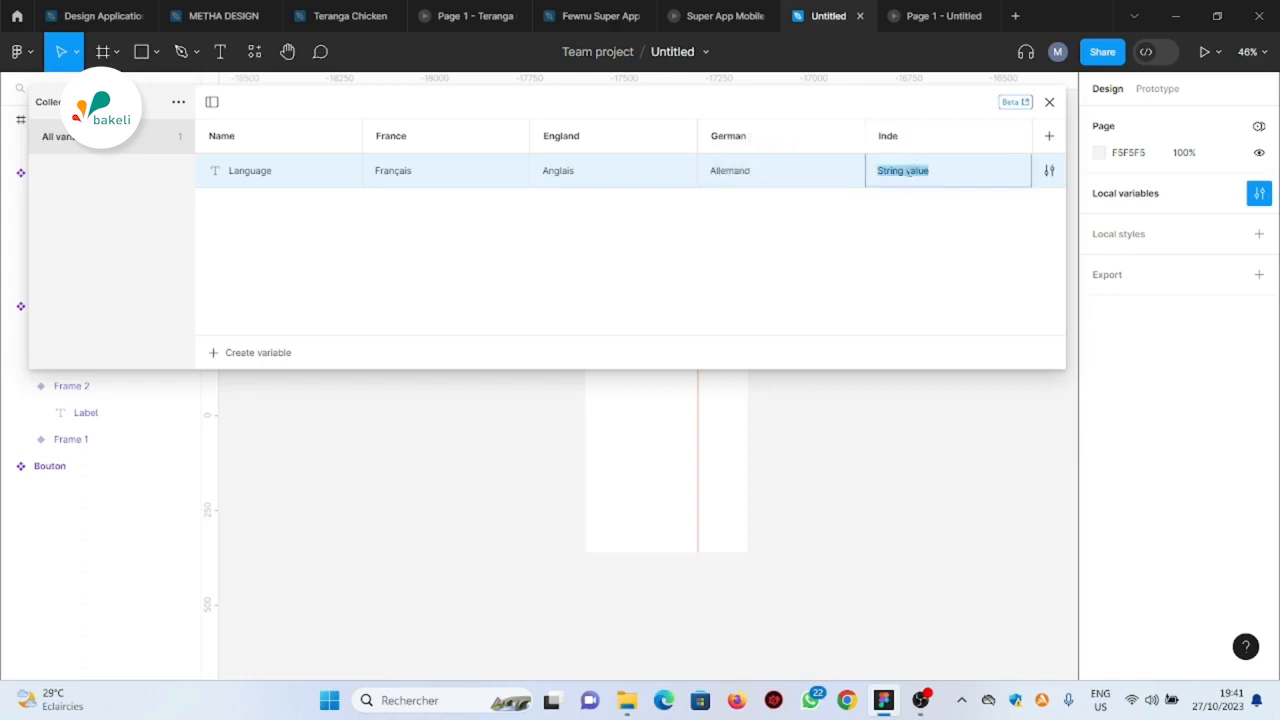
type("Hind")
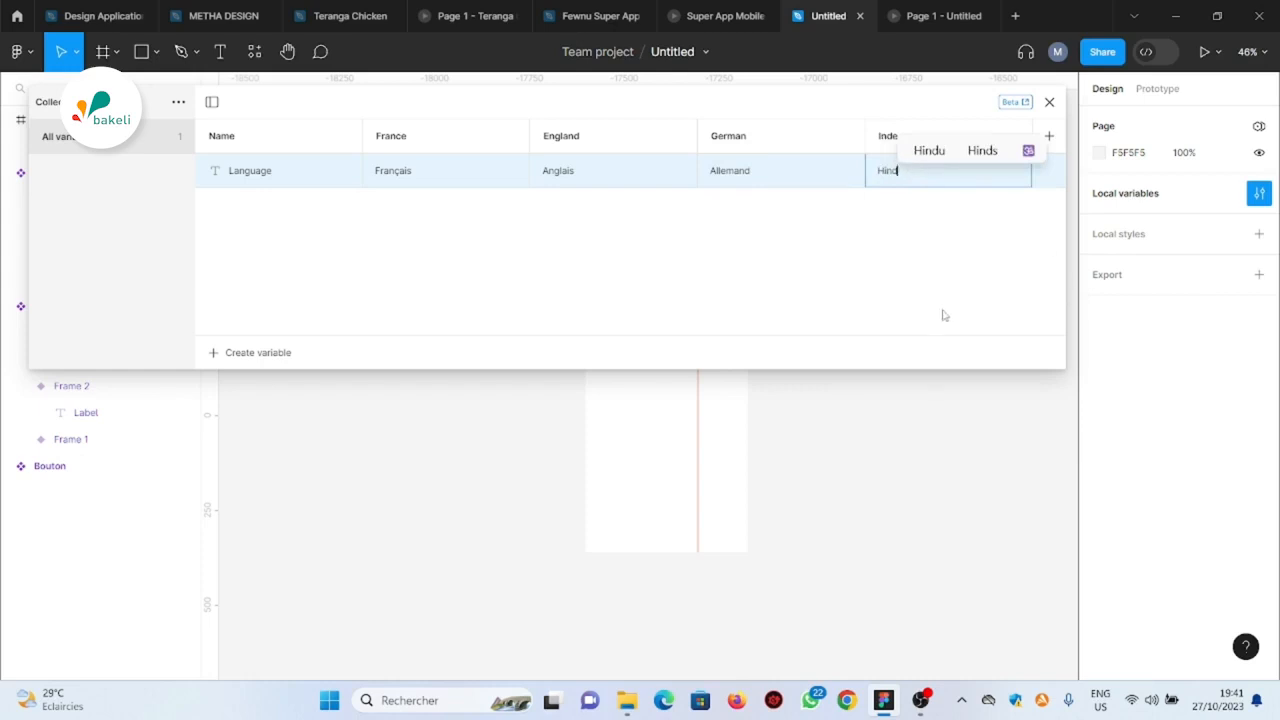
left_click(1049, 101)
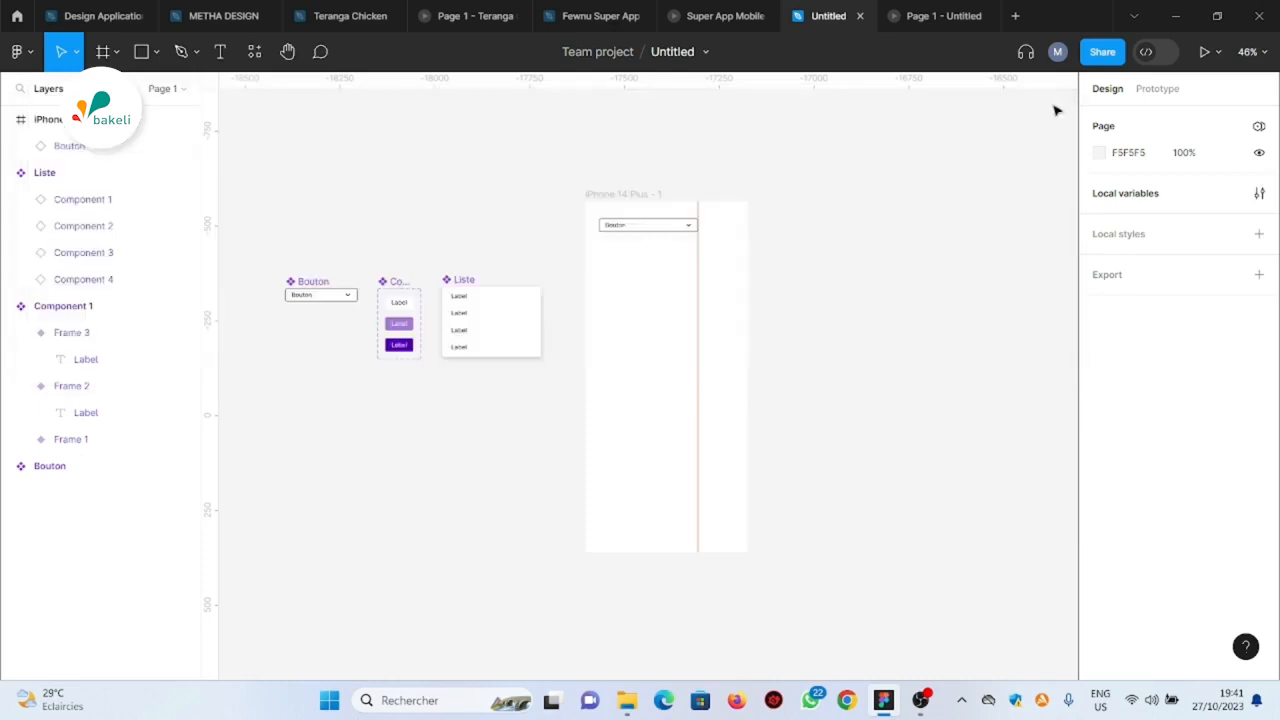
scroll(791, 303, "down", 3)
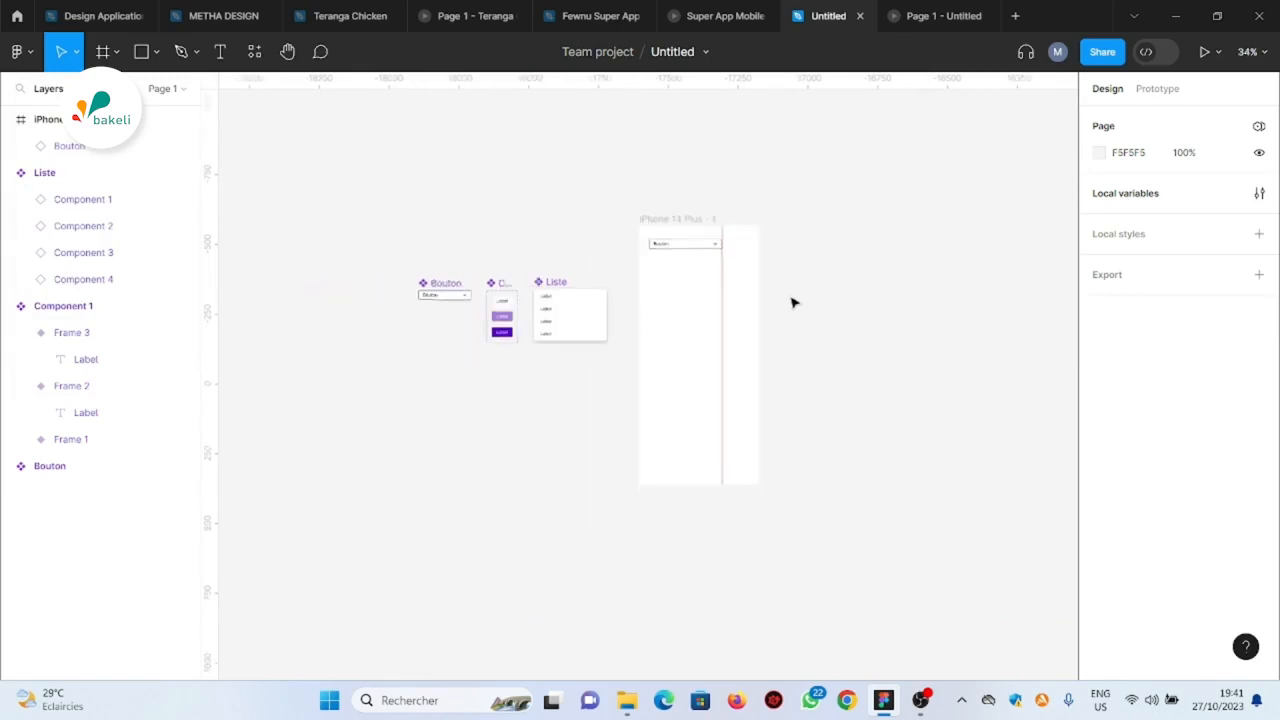
scroll(580, 320, "up", 5)
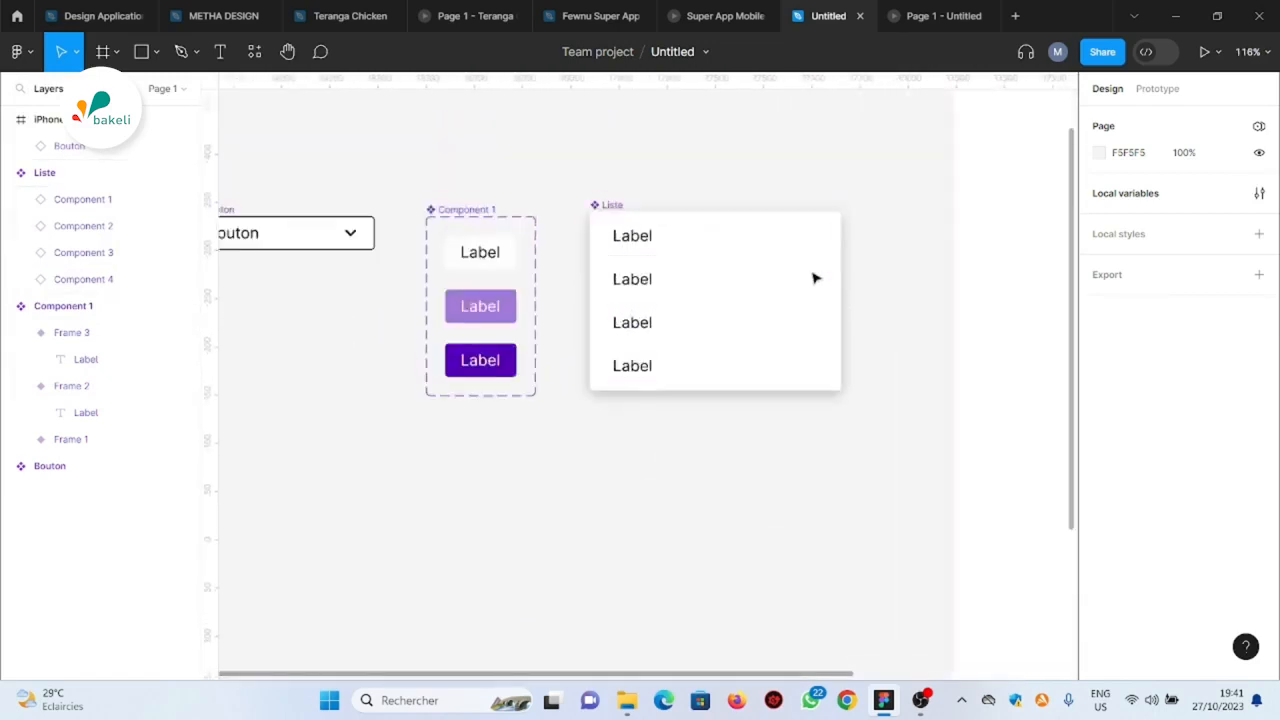
scroll(629, 174, "up", 1)
scroll(629, 174, "down", 5)
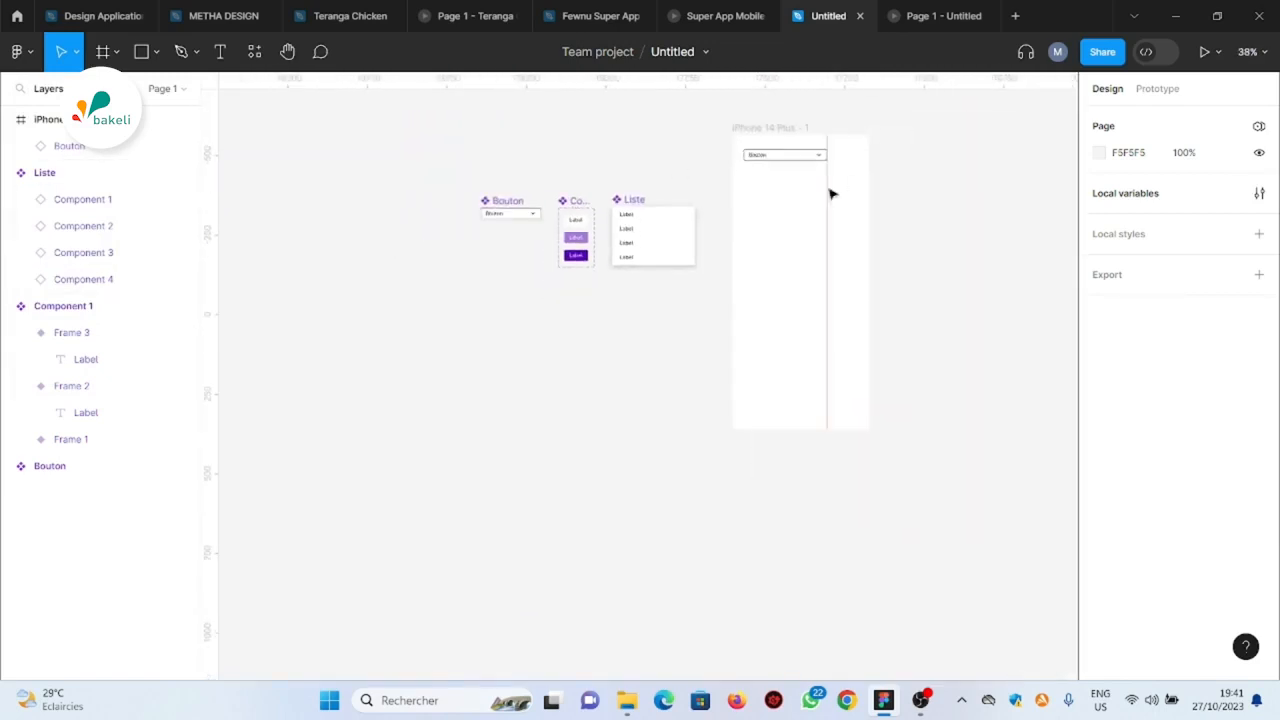
scroll(594, 194, "up", 4)
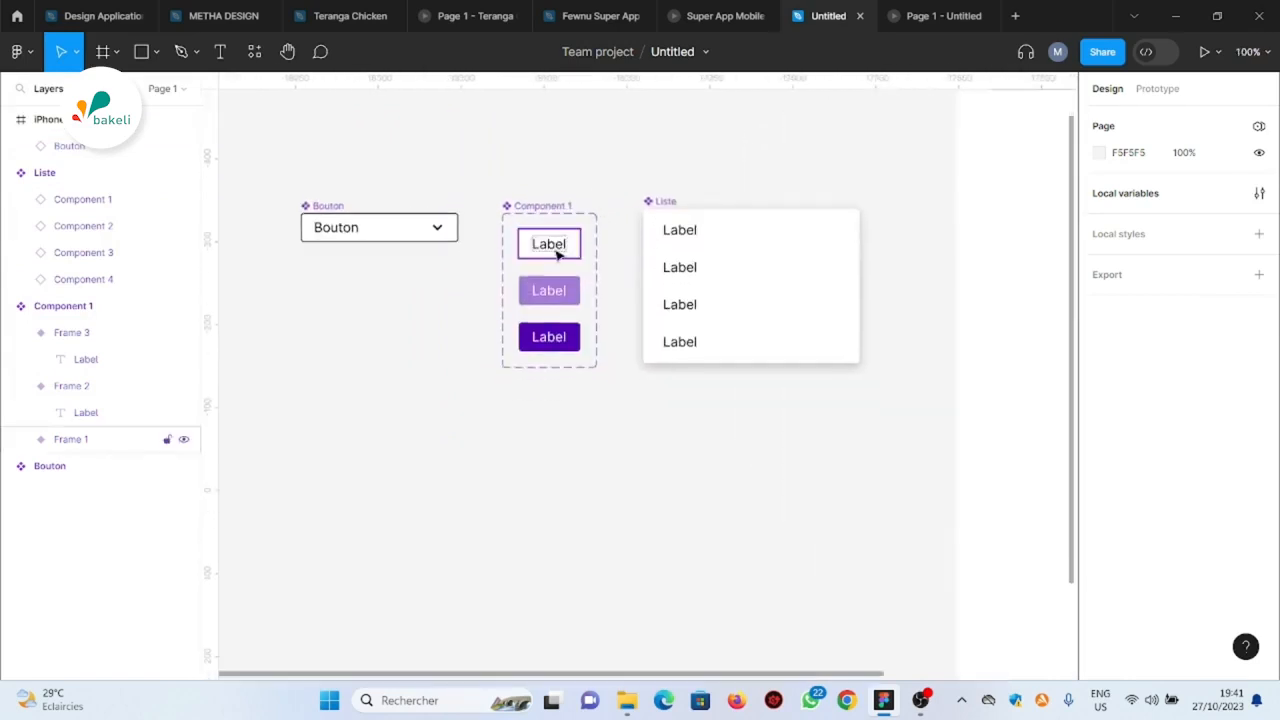
scroll(558, 255, "up", 3)
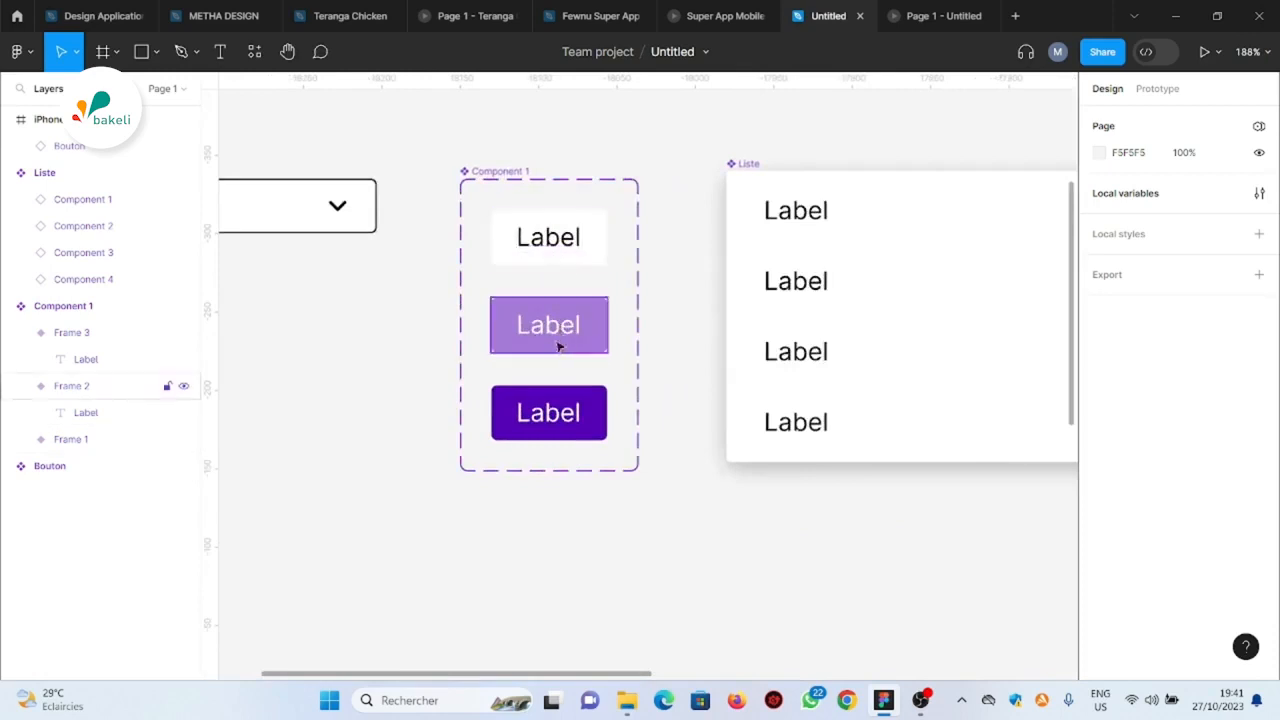
scroll(490, 331, "down", 2)
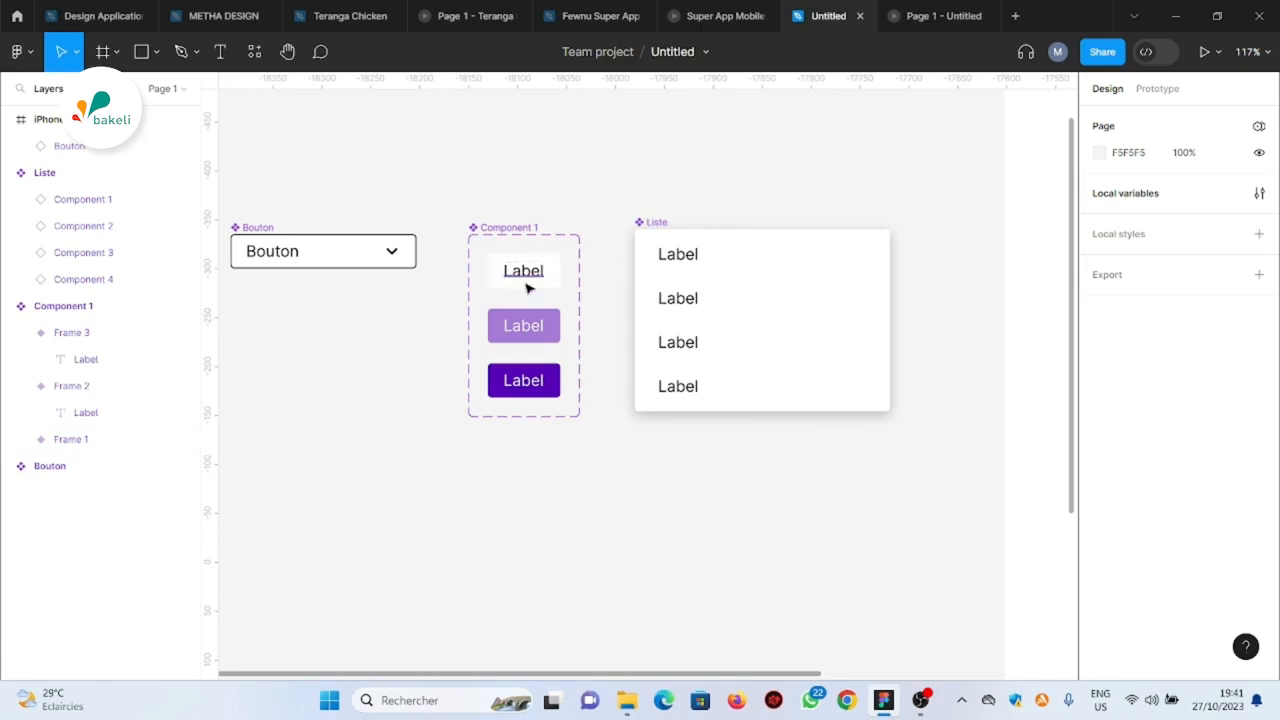
scroll(529, 286, "up", 2)
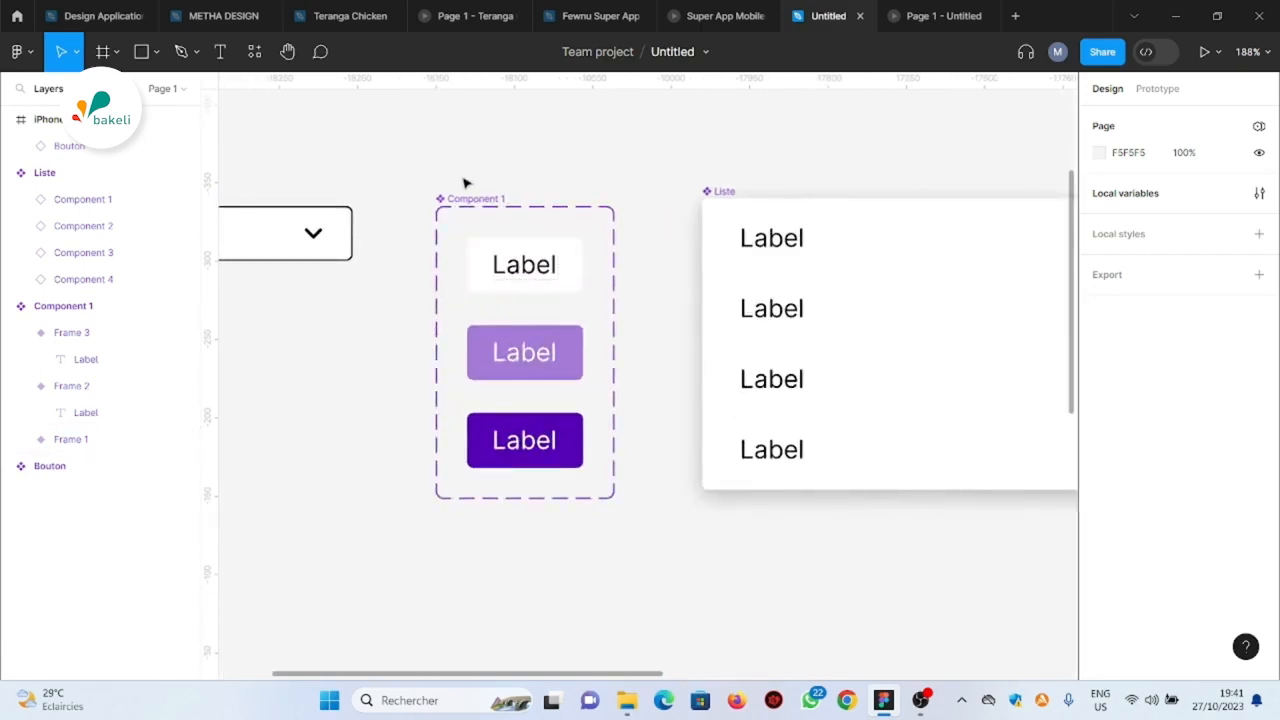
scroll(623, 271, "down", 2)
Bind the Label text in all three Component 1 variants to the Language string variable
scroll(609, 274, "up", 3)
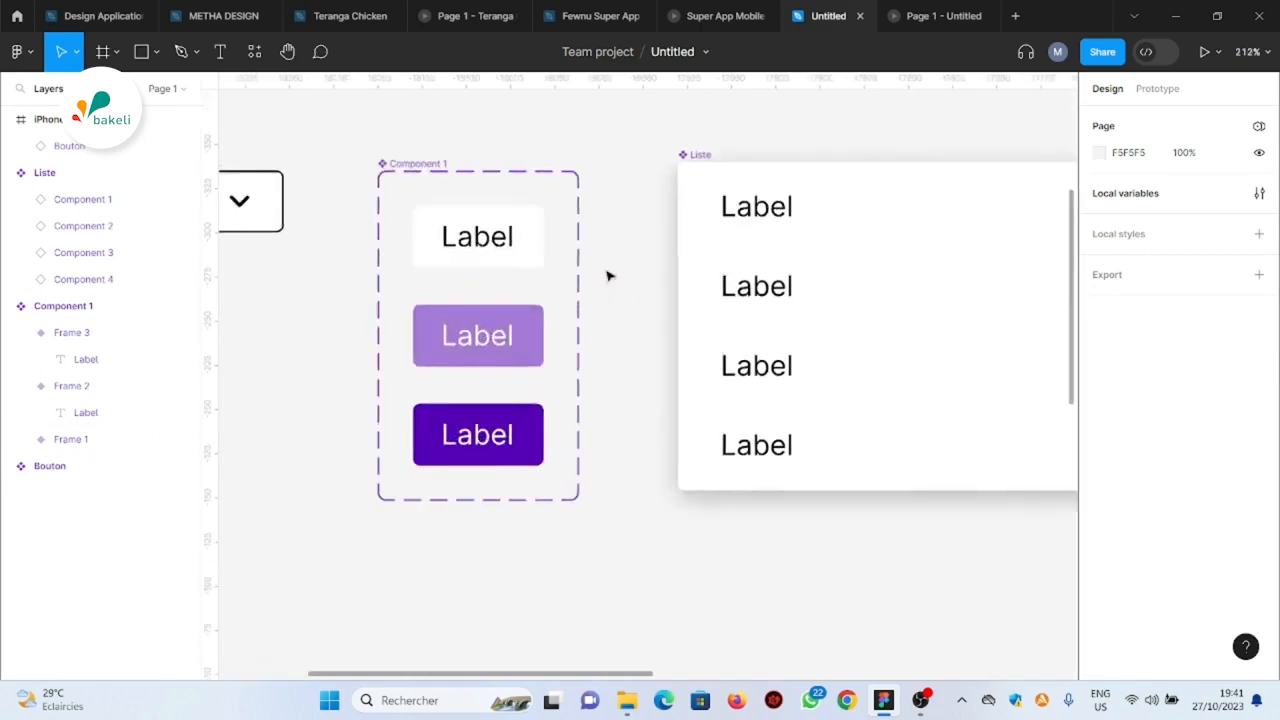
double_click(488, 243)
left_click(497, 344, "shift")
left_click(513, 440, "shift")
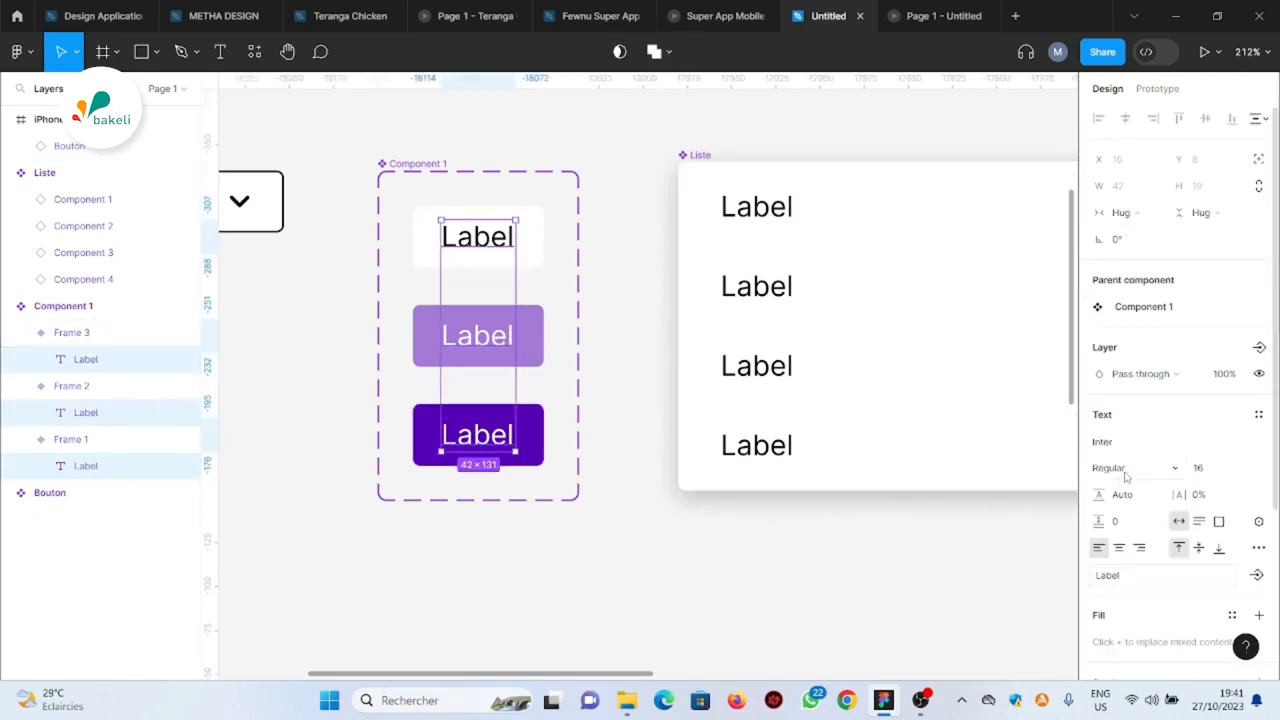
scroll(1145, 468, "down", 3)
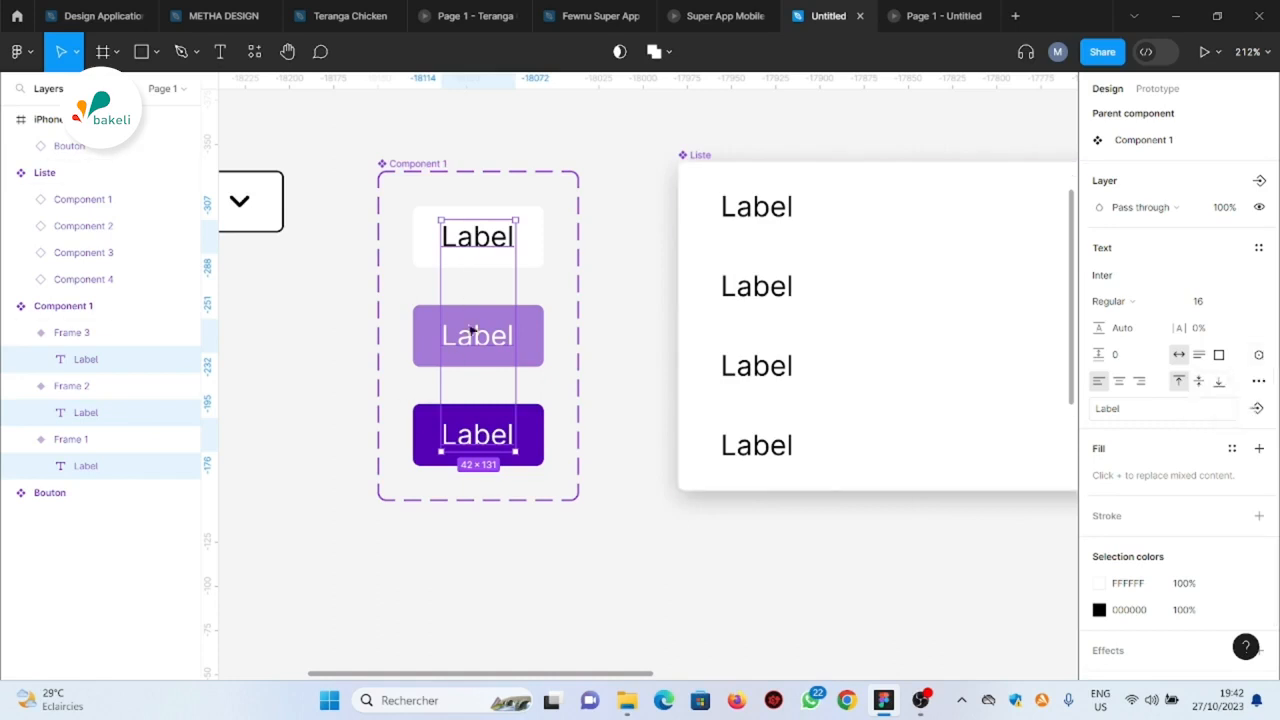
left_click(1259, 355)
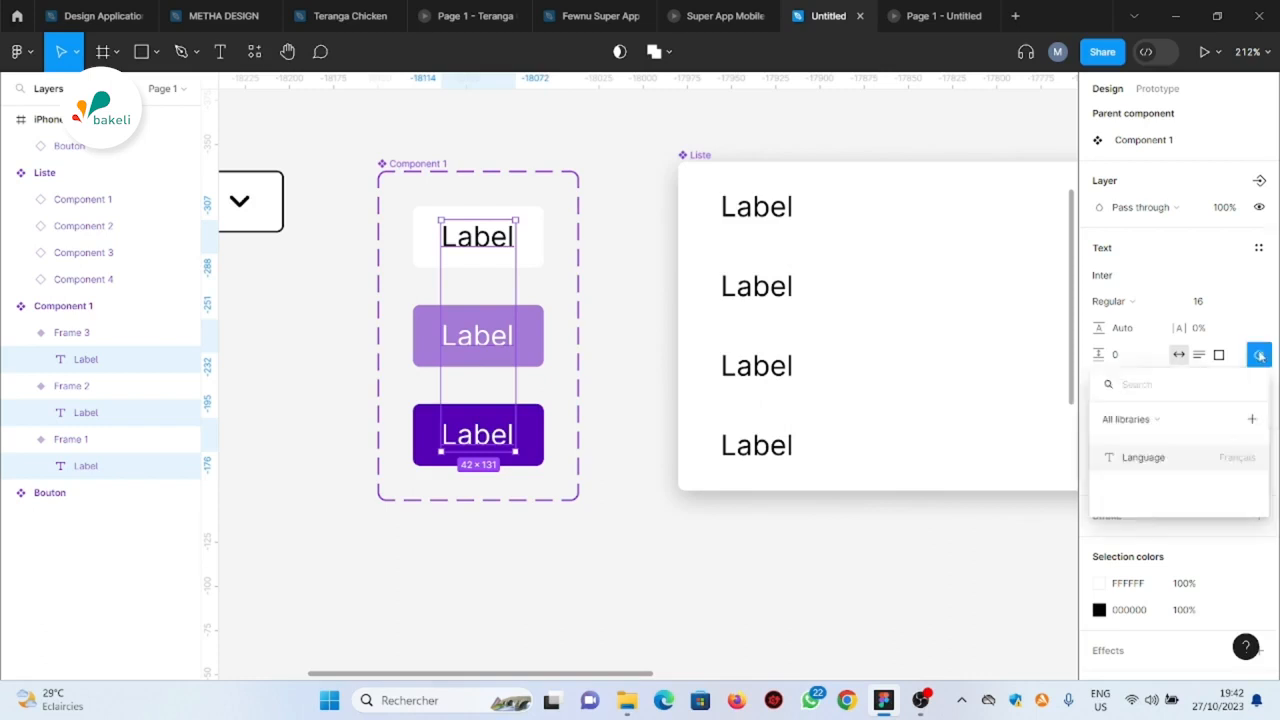
left_click(1143, 457)
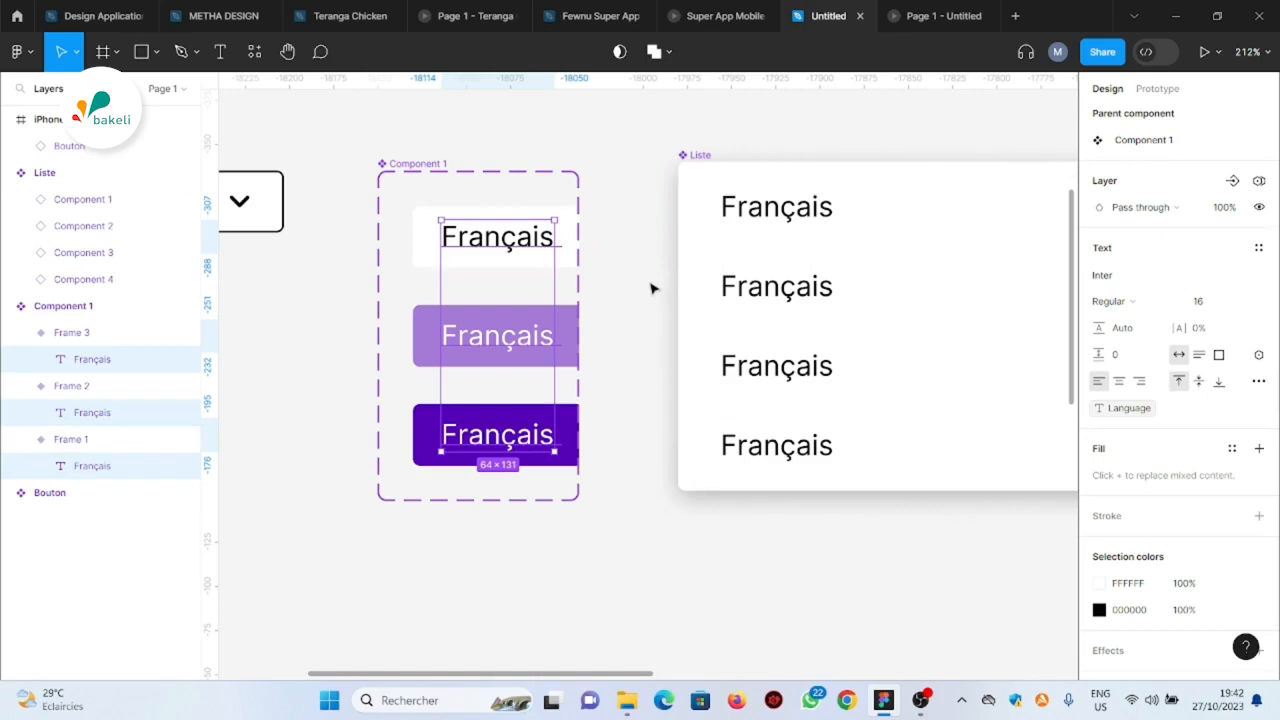
left_click(627, 255)
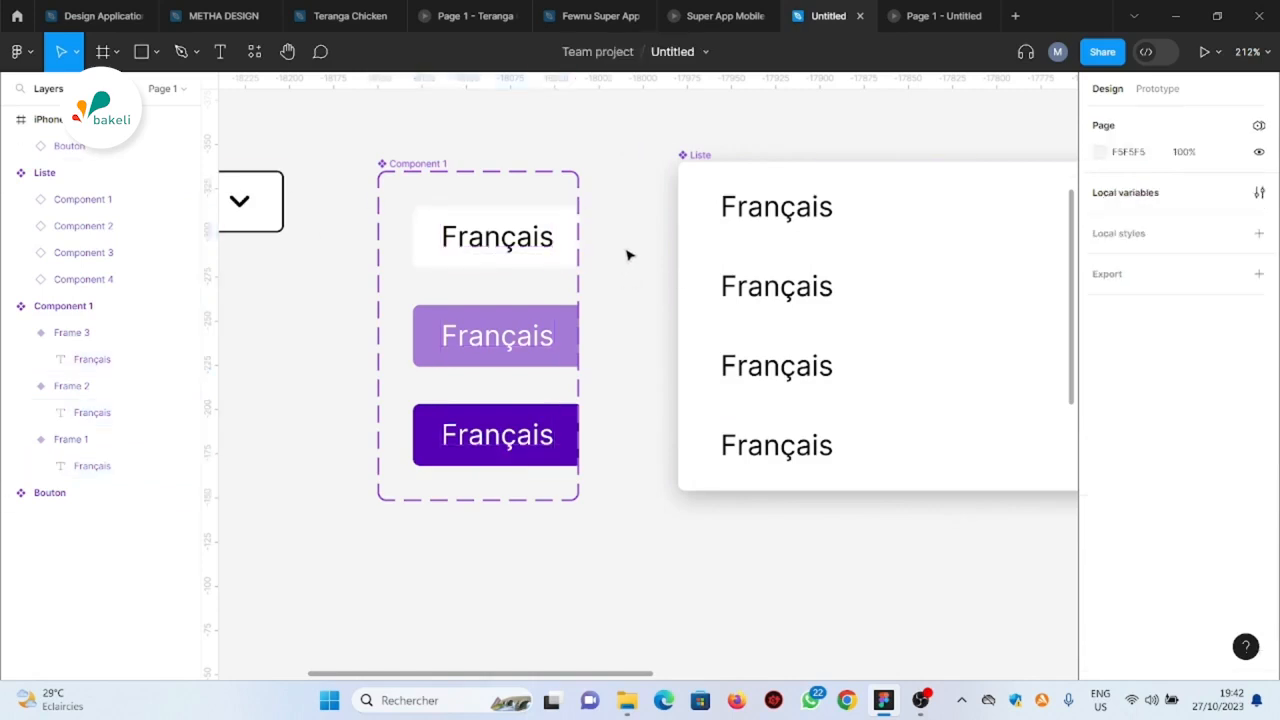
Add auto layout to the Component 1 variant set so its frame fits the widened variants
left_click(424, 166)
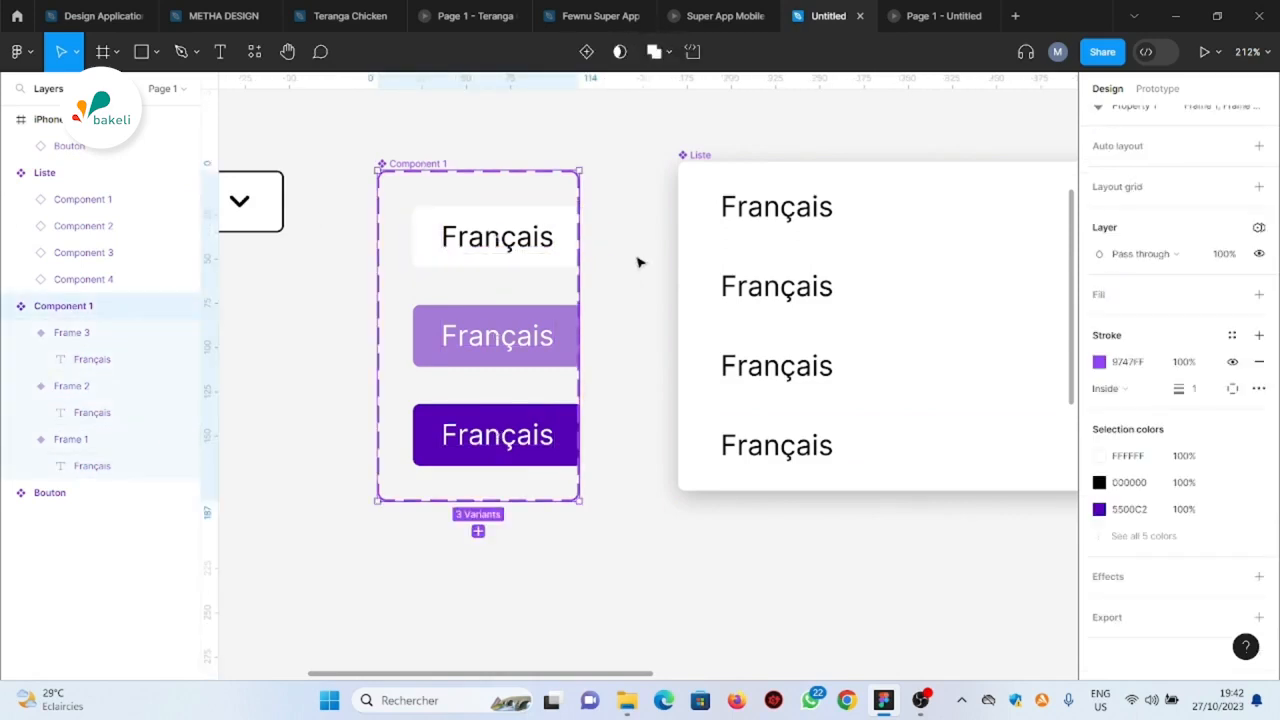
key("shift+a")
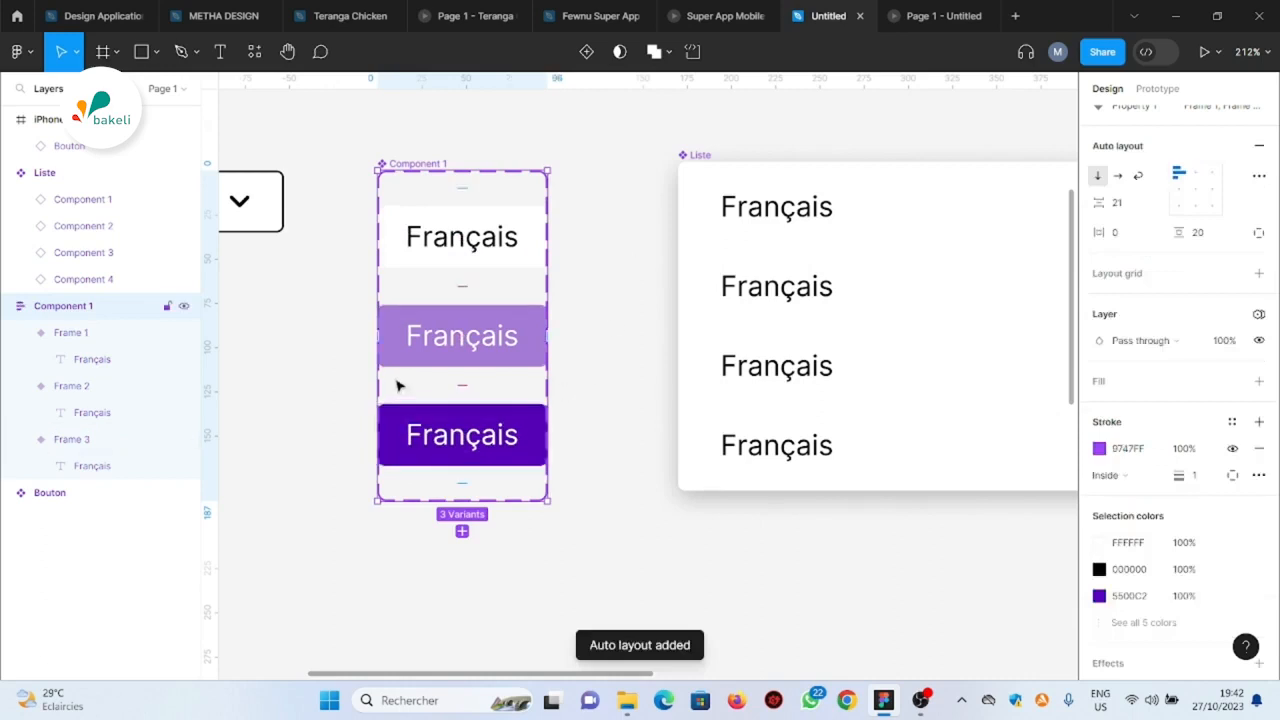
scroll(500, 310, "down", 1)
scroll(518, 311, "down", 10)
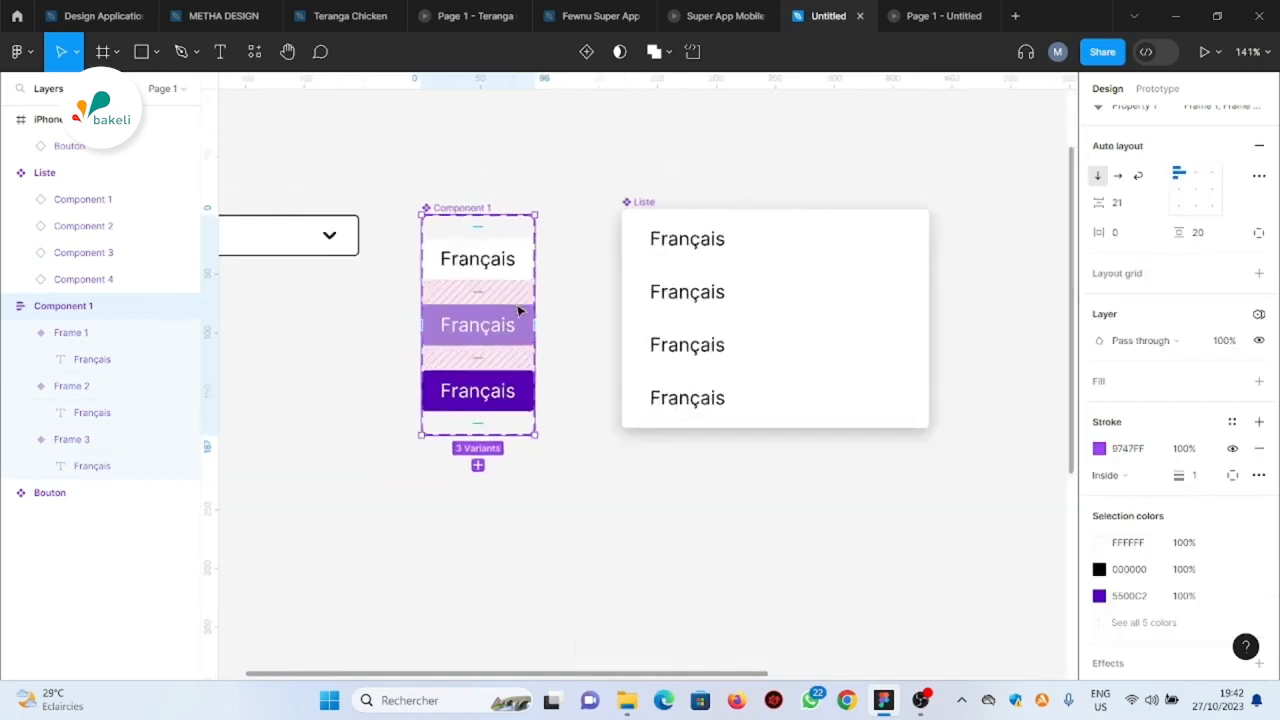
Check the dropdown's variable-bound list items in the prototype preview and return to the design file
scroll(628, 268, "up", 4)
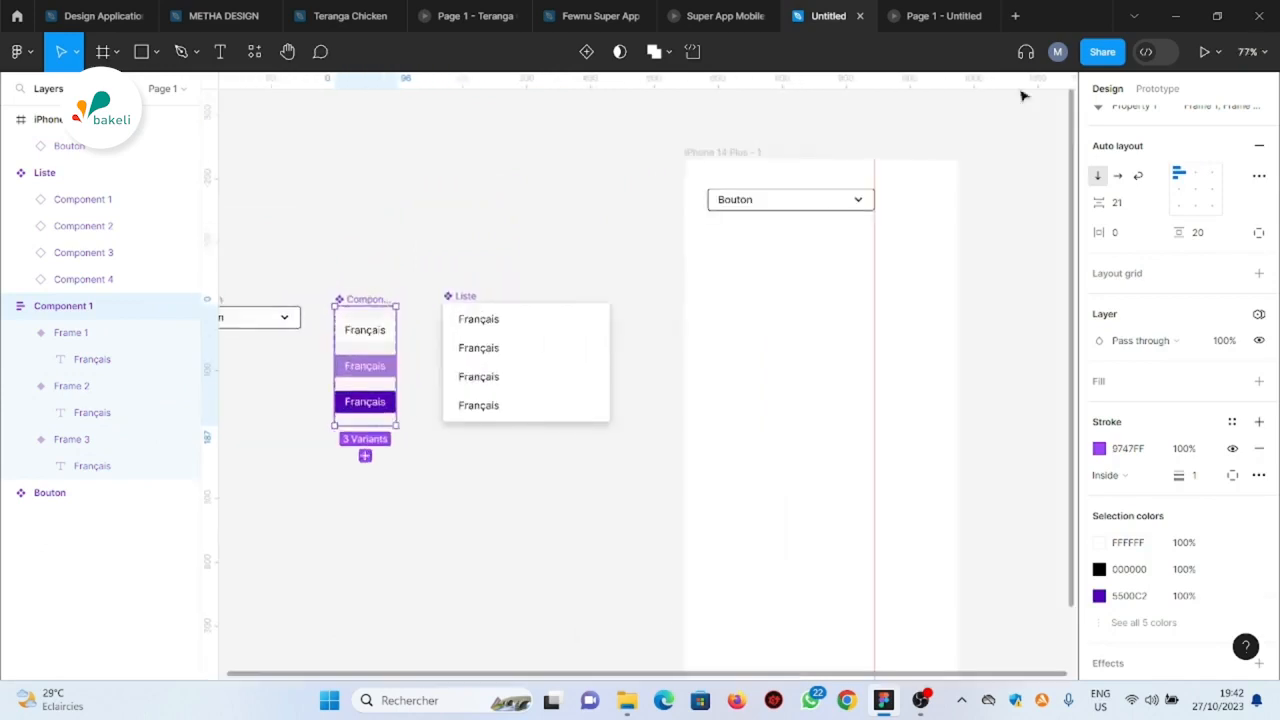
left_click(928, 15)
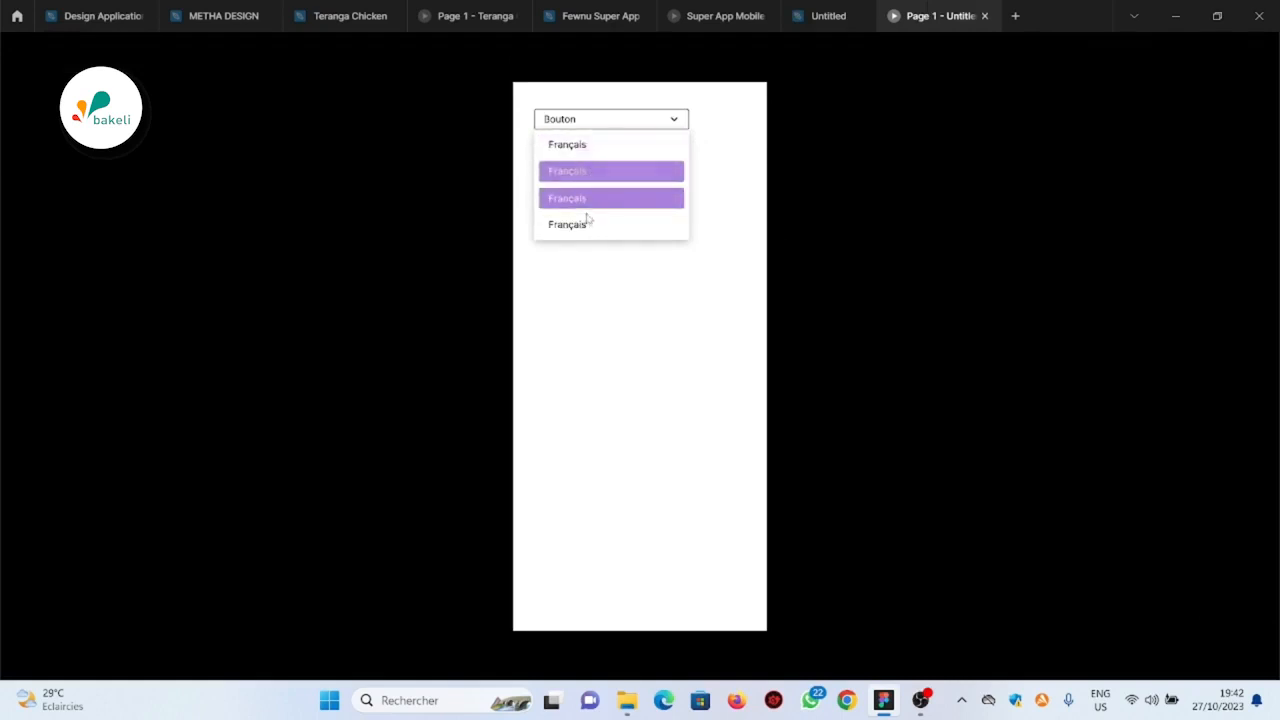
left_click(824, 18)
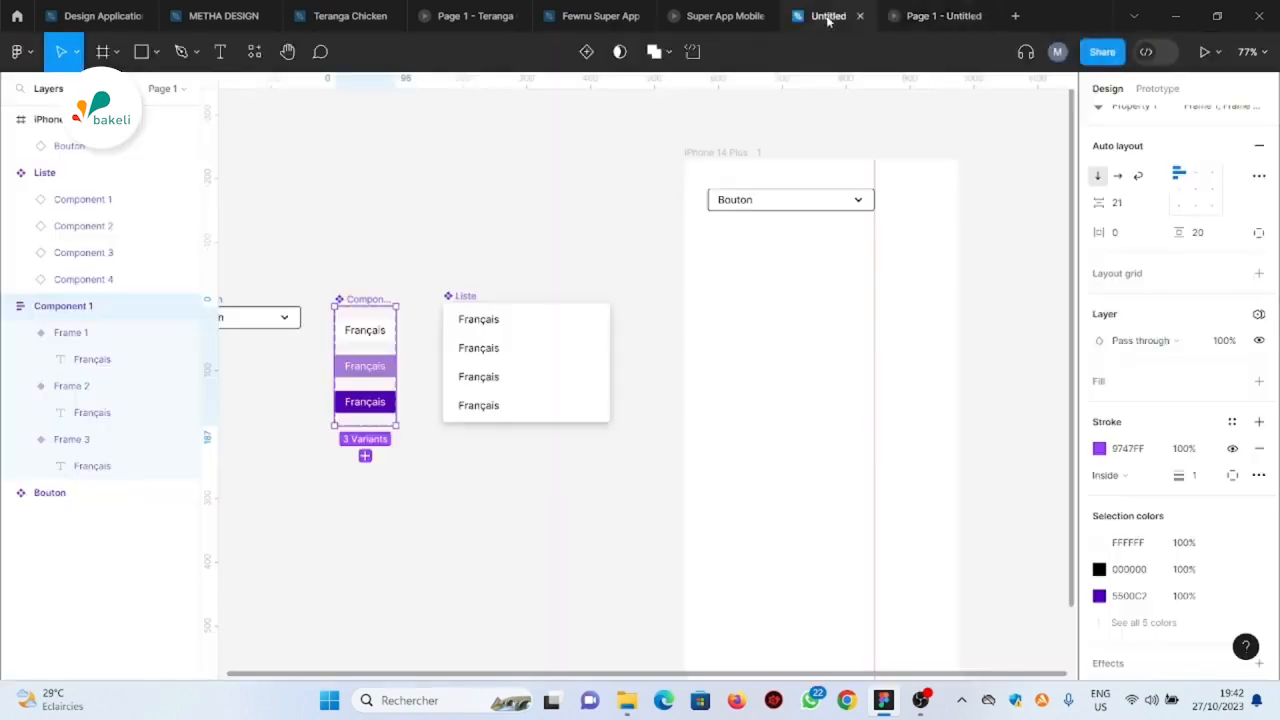
Set the Collection 1 variable mode of the second item in the Liste component to England
scroll(409, 351, "up", 5)
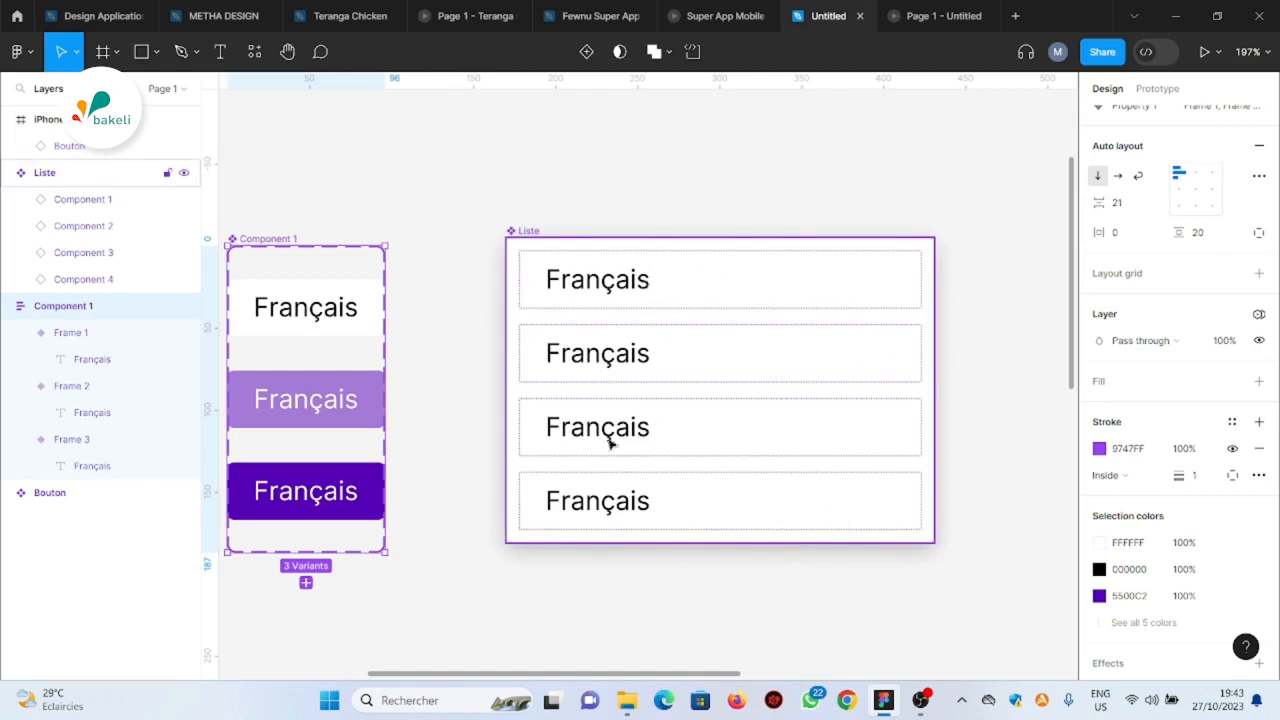
left_click(612, 357)
left_click(612, 357)
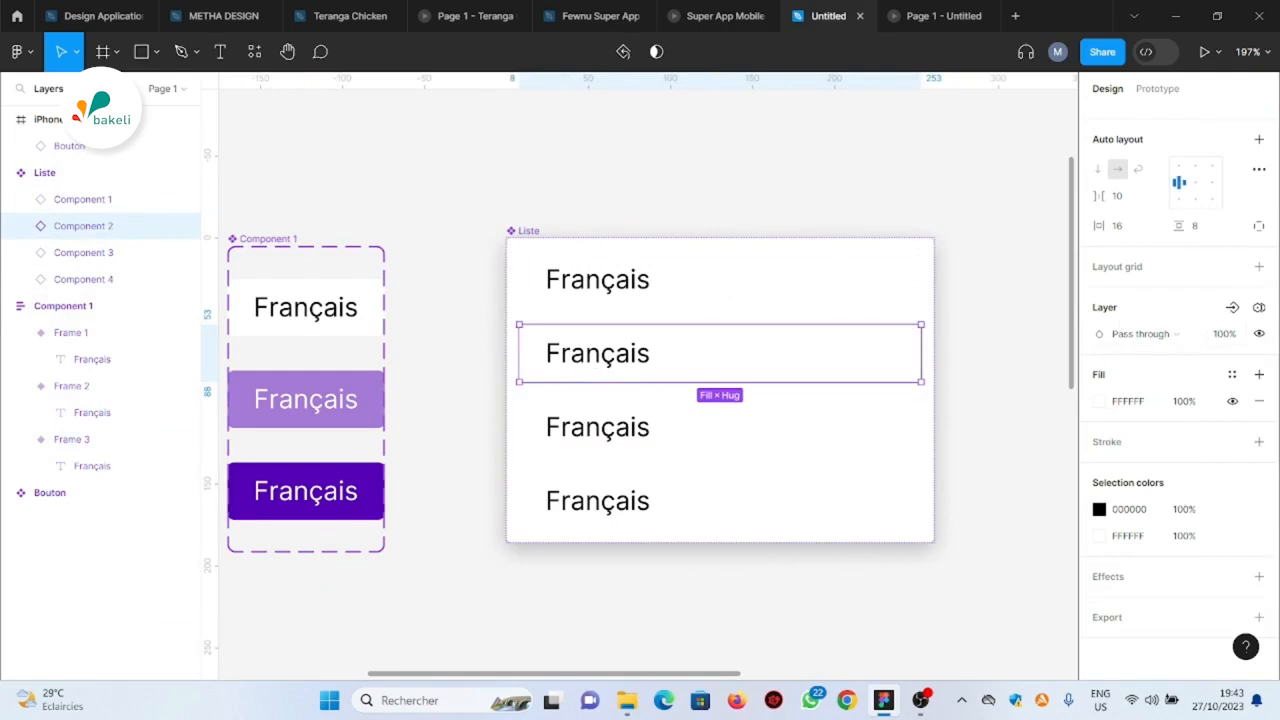
left_click(1259, 308)
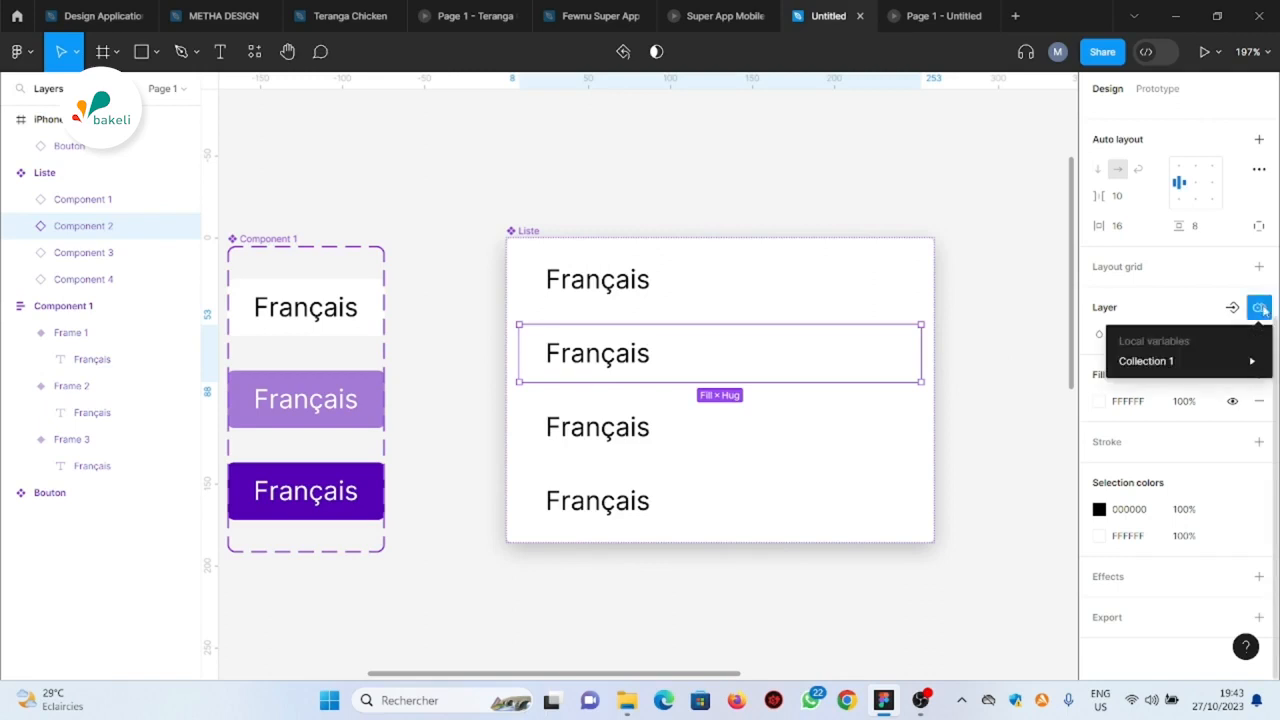
mouse_move(1170, 361)
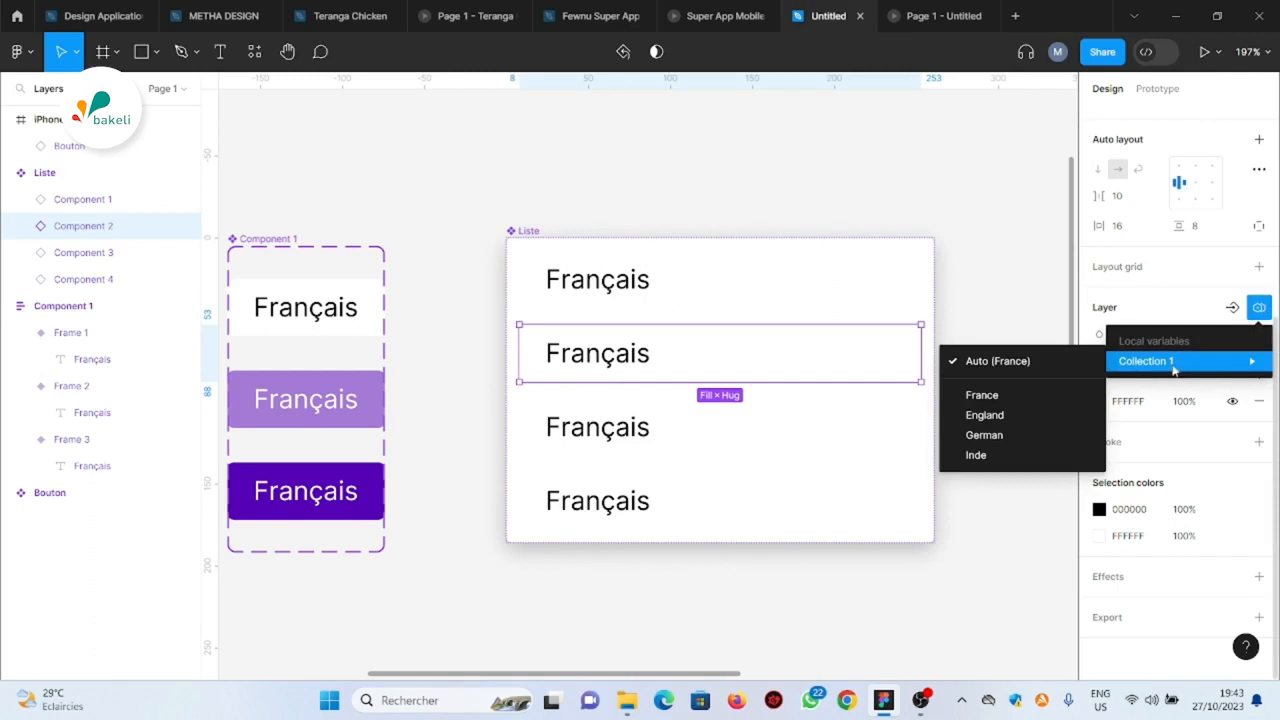
left_click(999, 416)
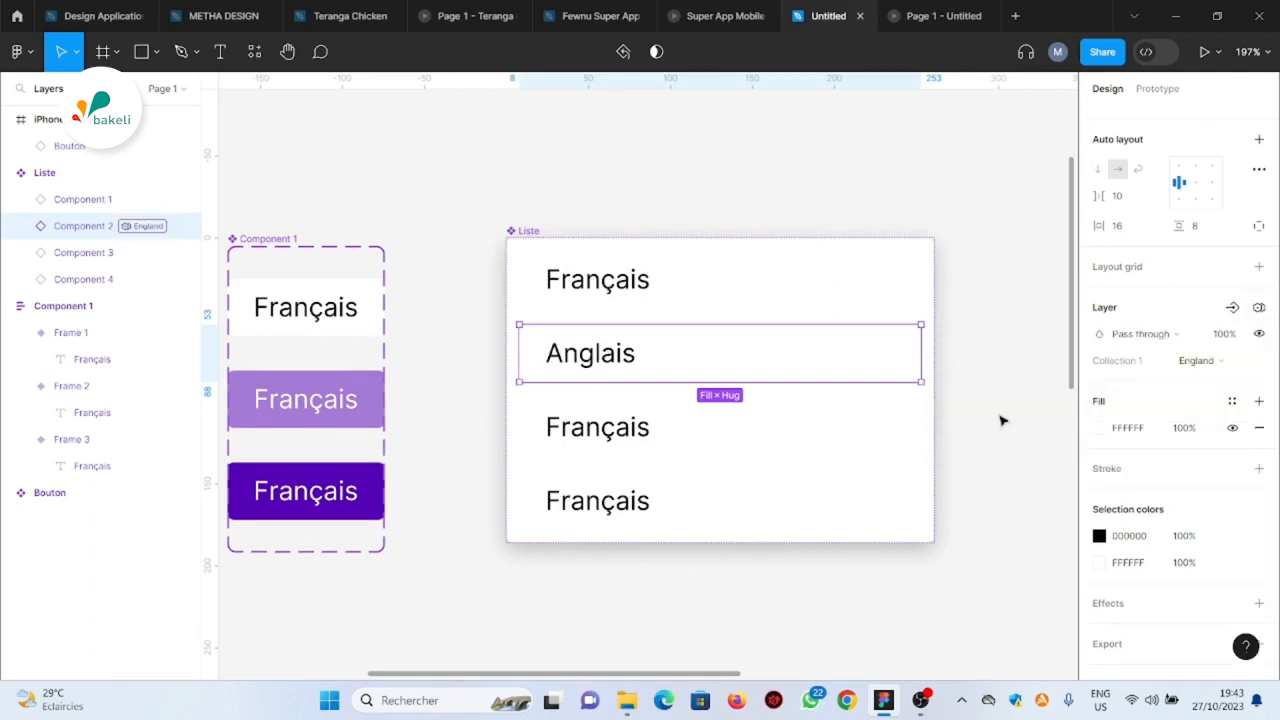
Set the Collection 1 mode of the third Liste item to German and of the fourth item to Inde
left_click(637, 440)
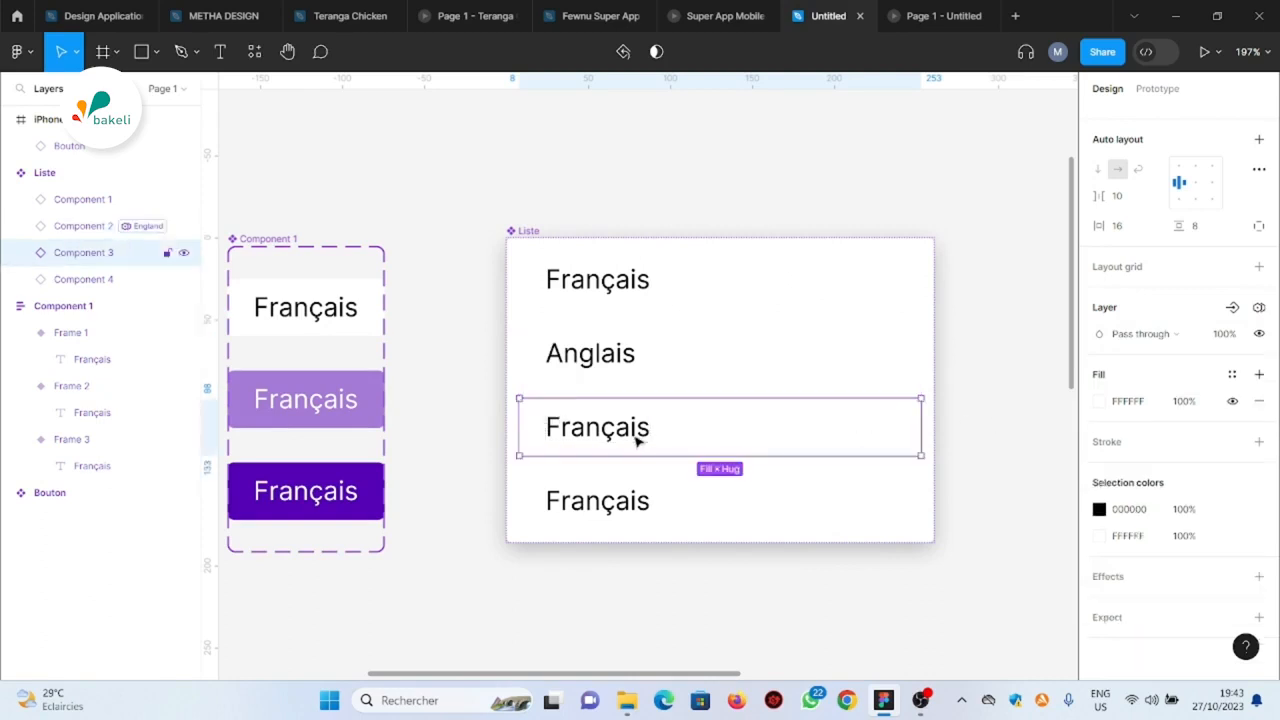
left_click(1259, 308)
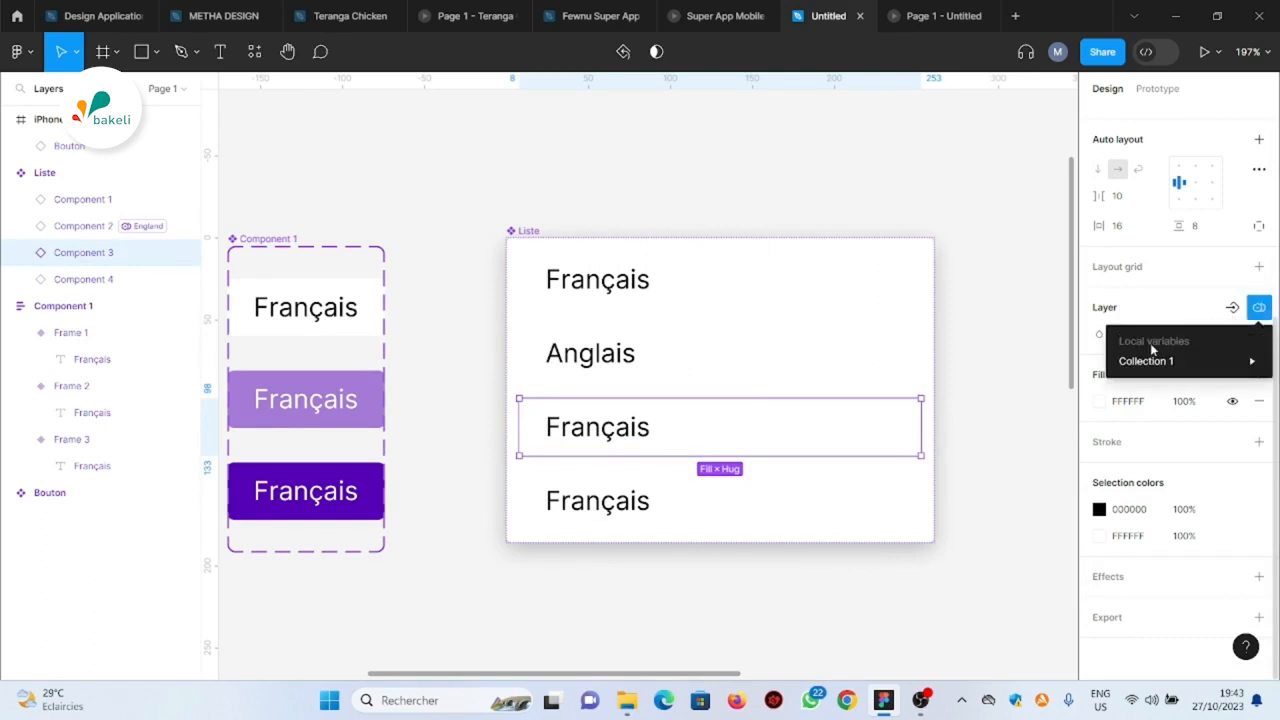
left_click(998, 436)
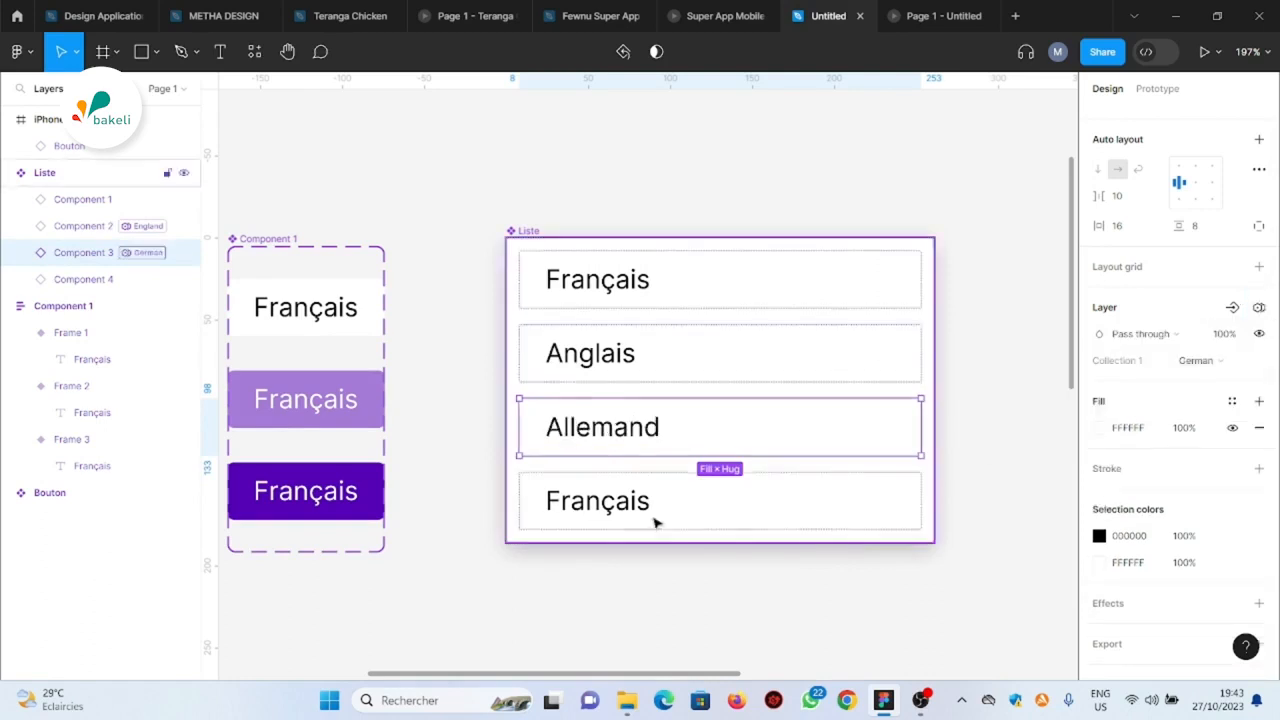
left_click(654, 518)
left_click(1259, 308)
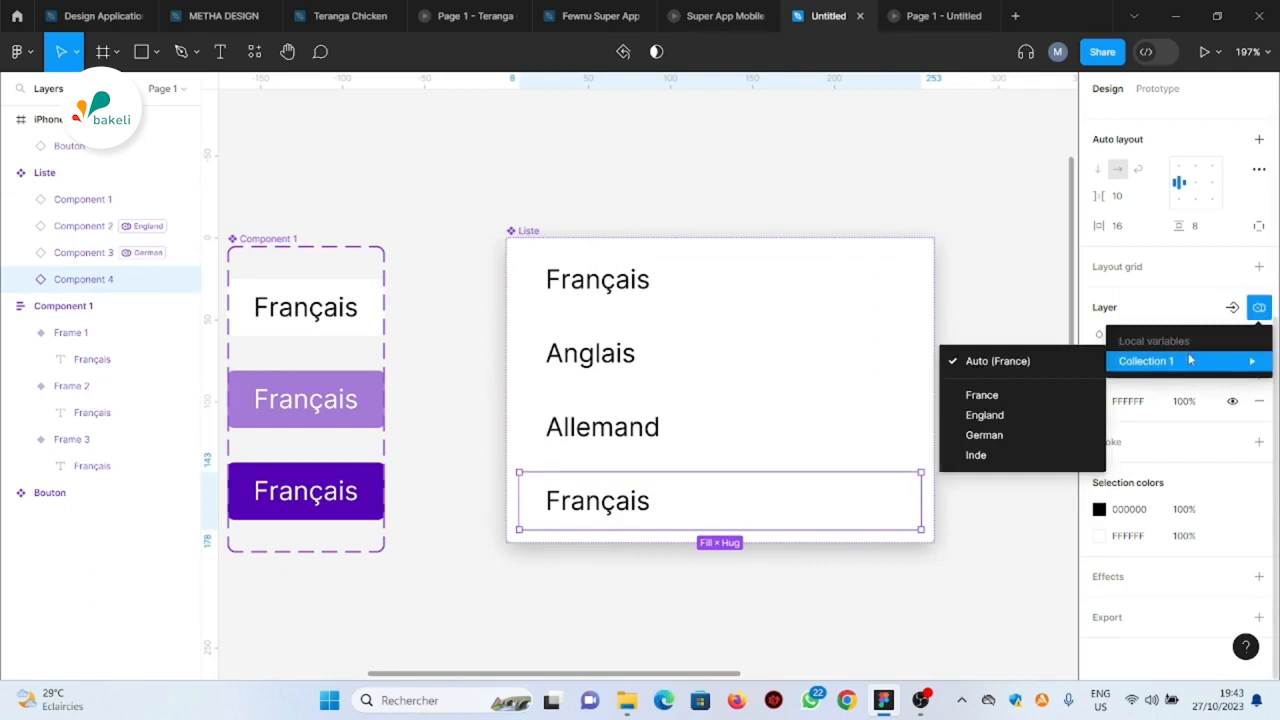
left_click(998, 455)
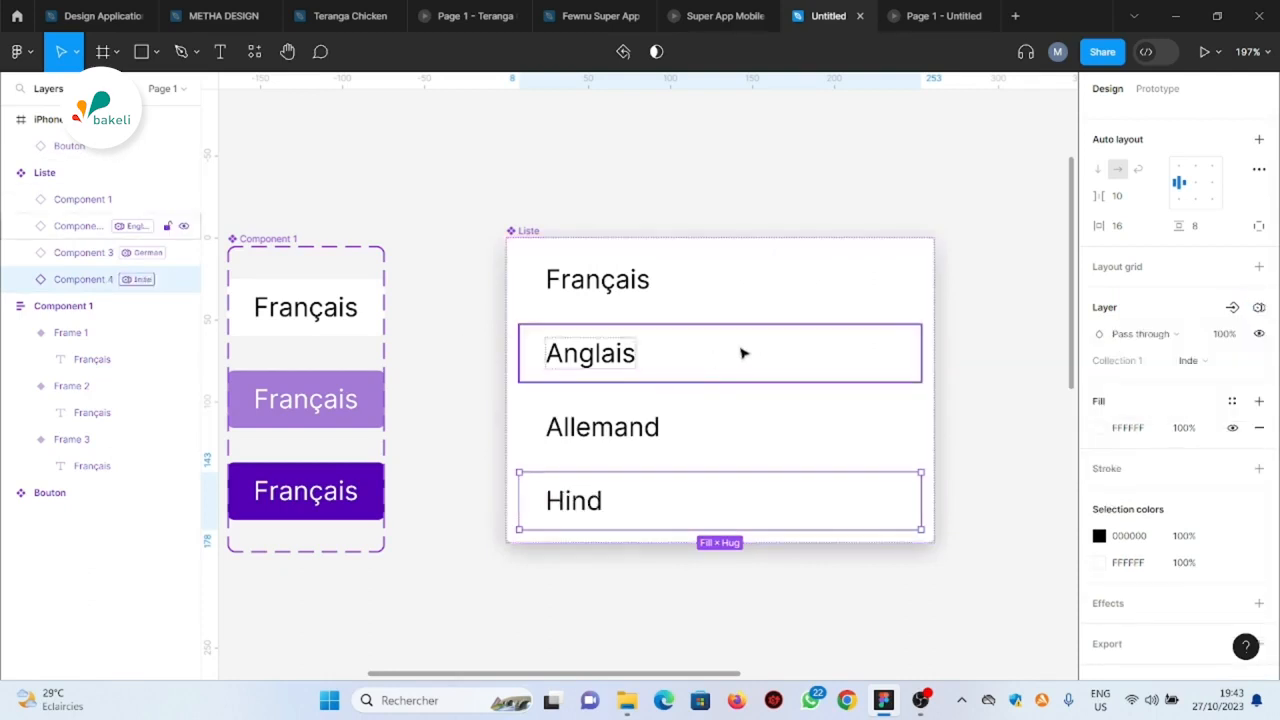
scroll(951, 320, "down", 5)
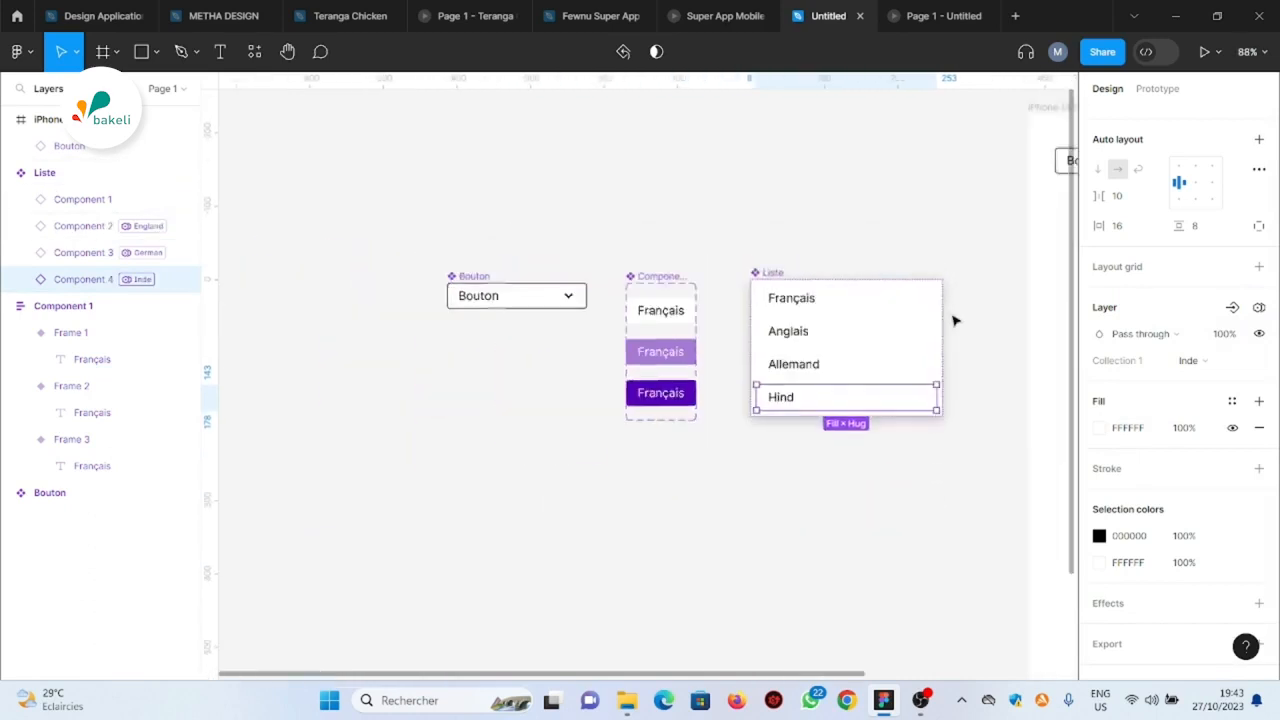
left_click(933, 456)
Preview the dropdown's language entries in the prototype and return to the Bouton instance in the iPhone 14 Plus frame
scroll(971, 374, "up", 3)
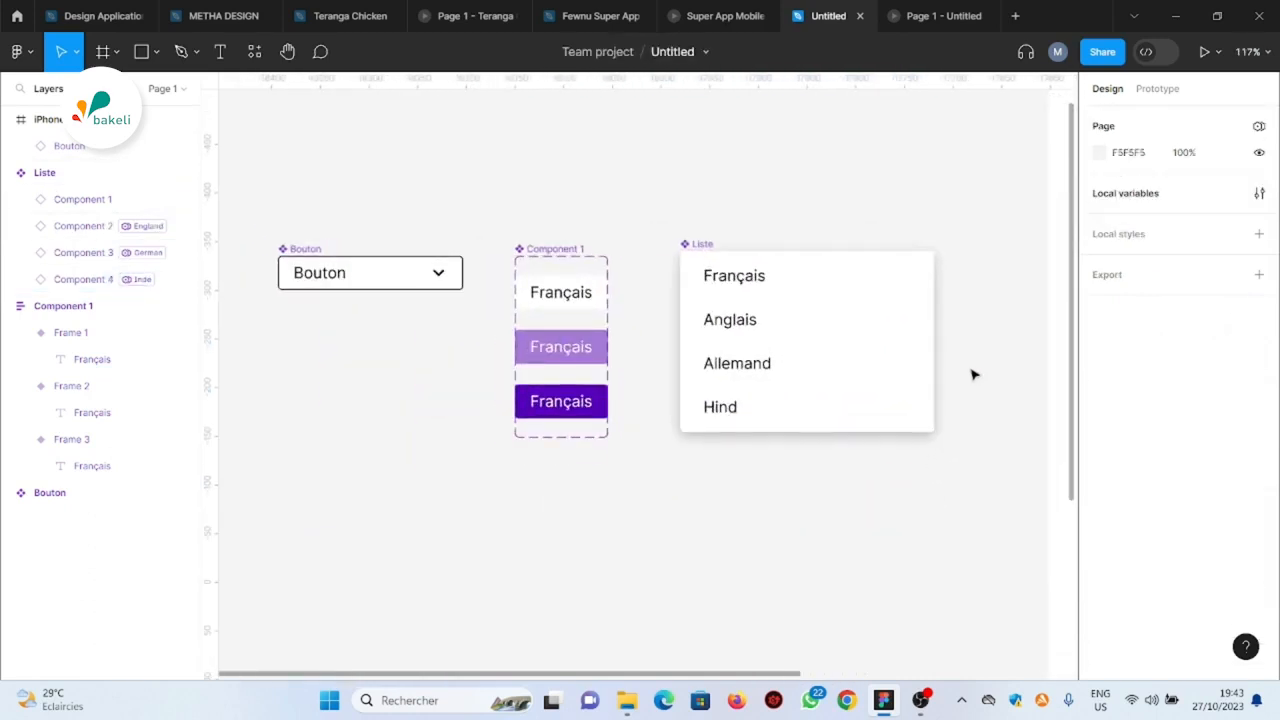
scroll(971, 374, "up", 2)
left_click(945, 16)
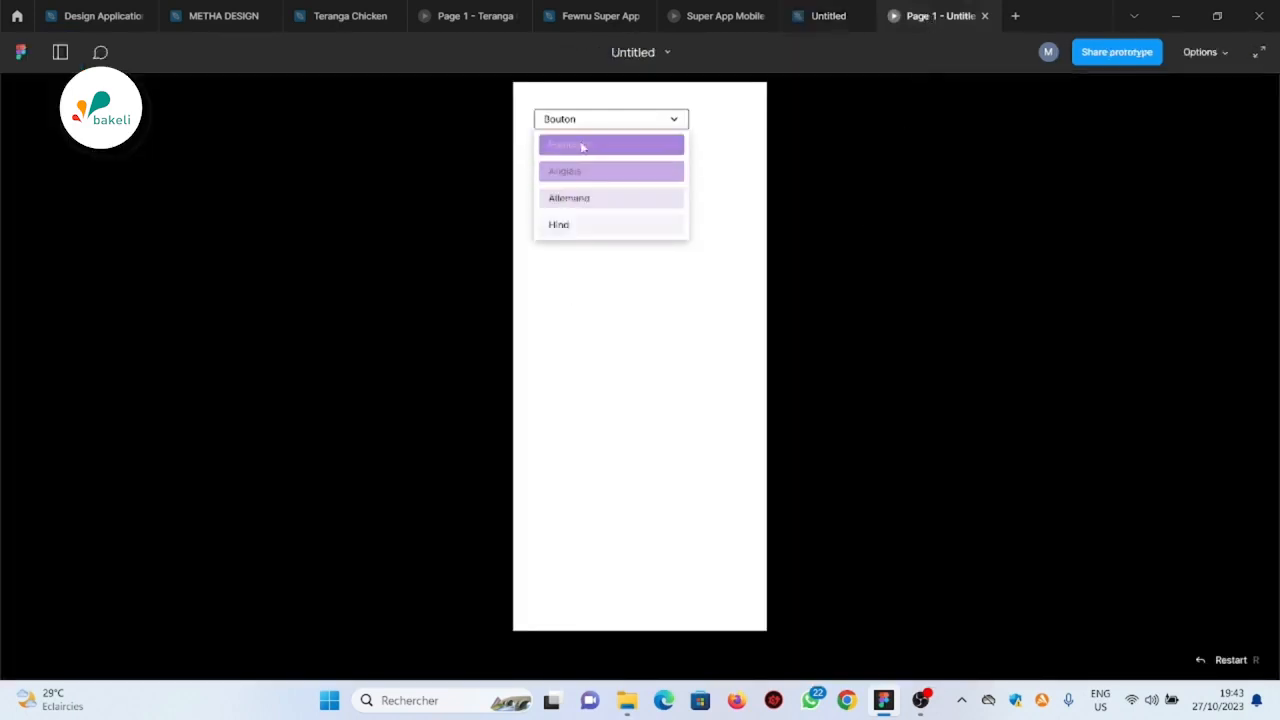
left_click(820, 16)
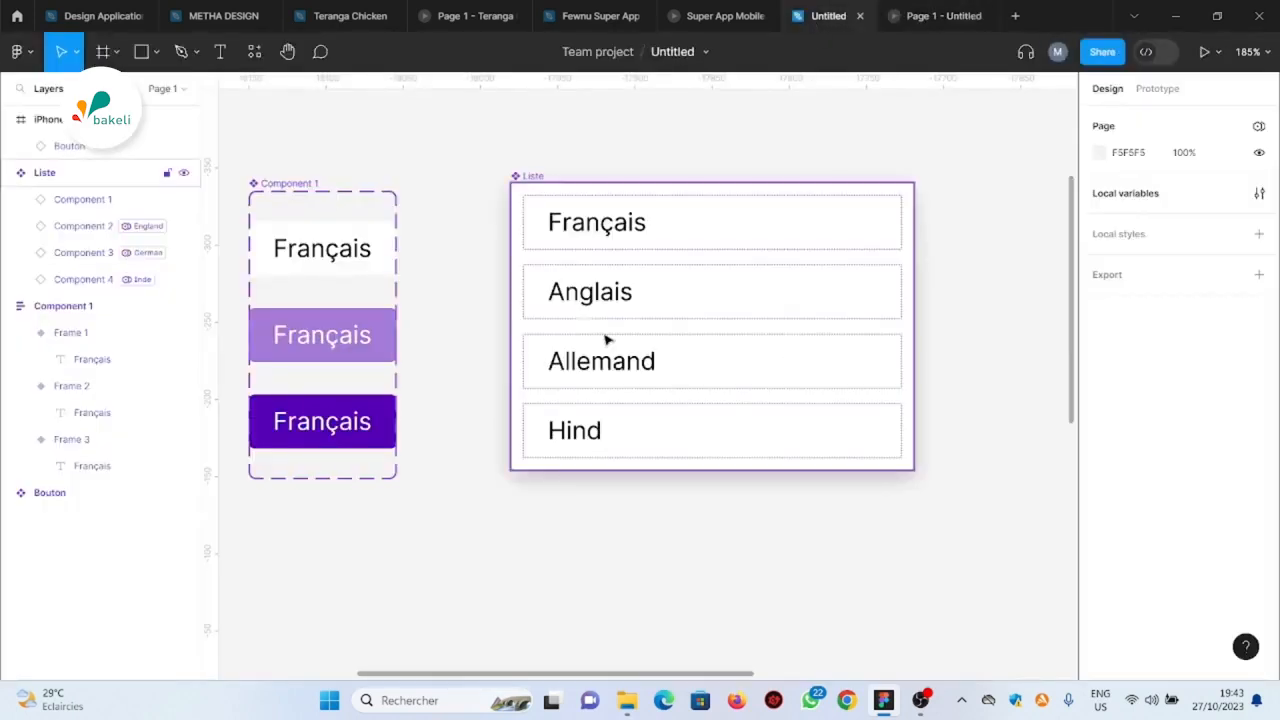
scroll(423, 311, "down", 10)
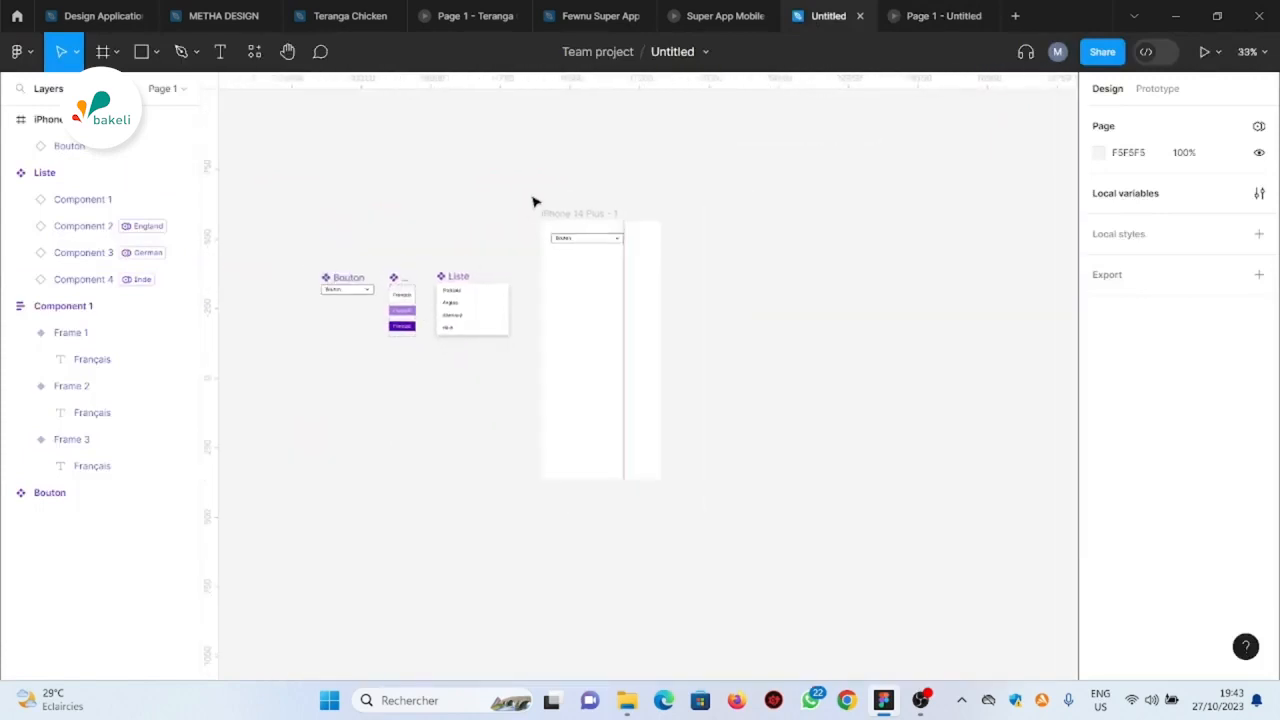
scroll(569, 249, "up", 8)
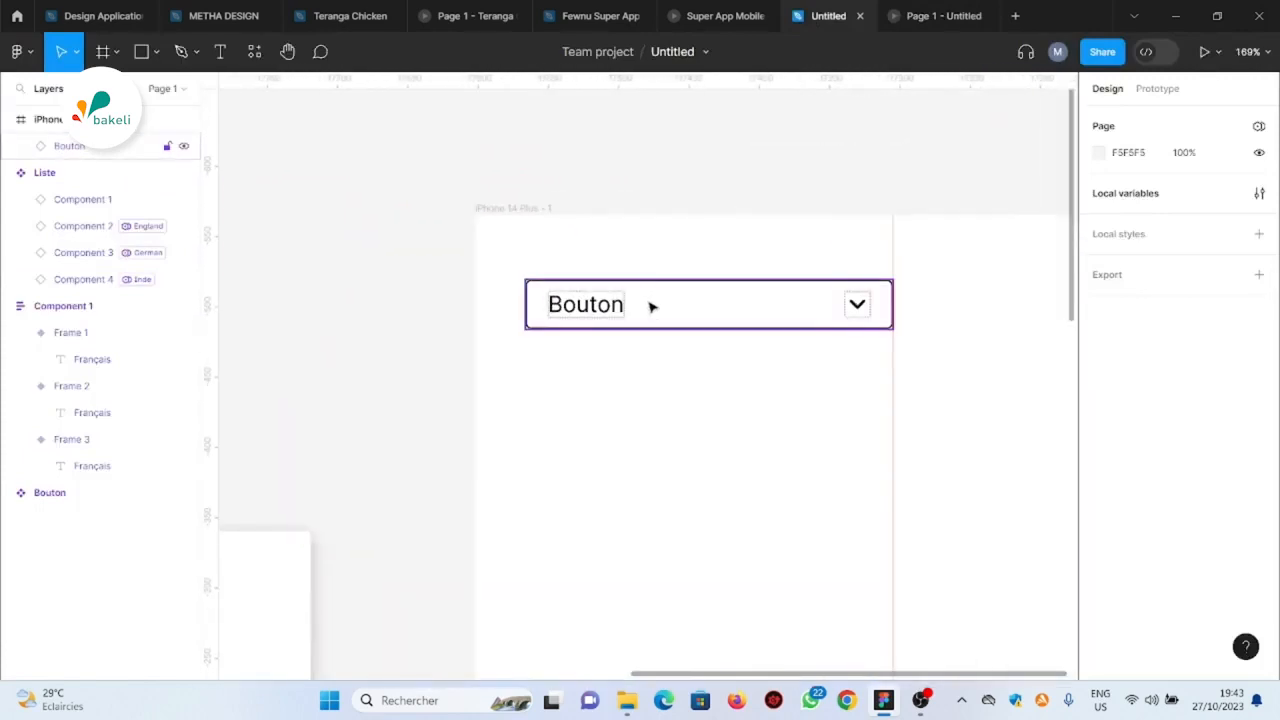
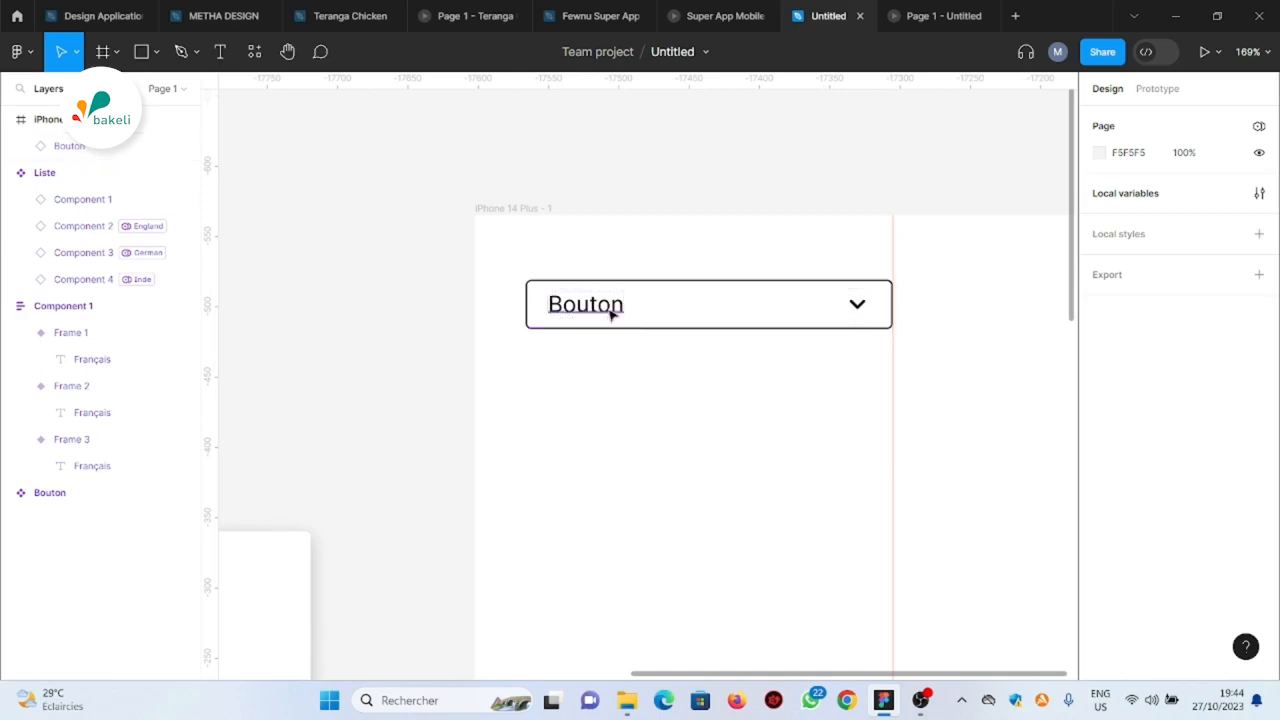
Create a second variable collection and add a string variable named Language en cours to it
scroll(457, 240, "down", 5)
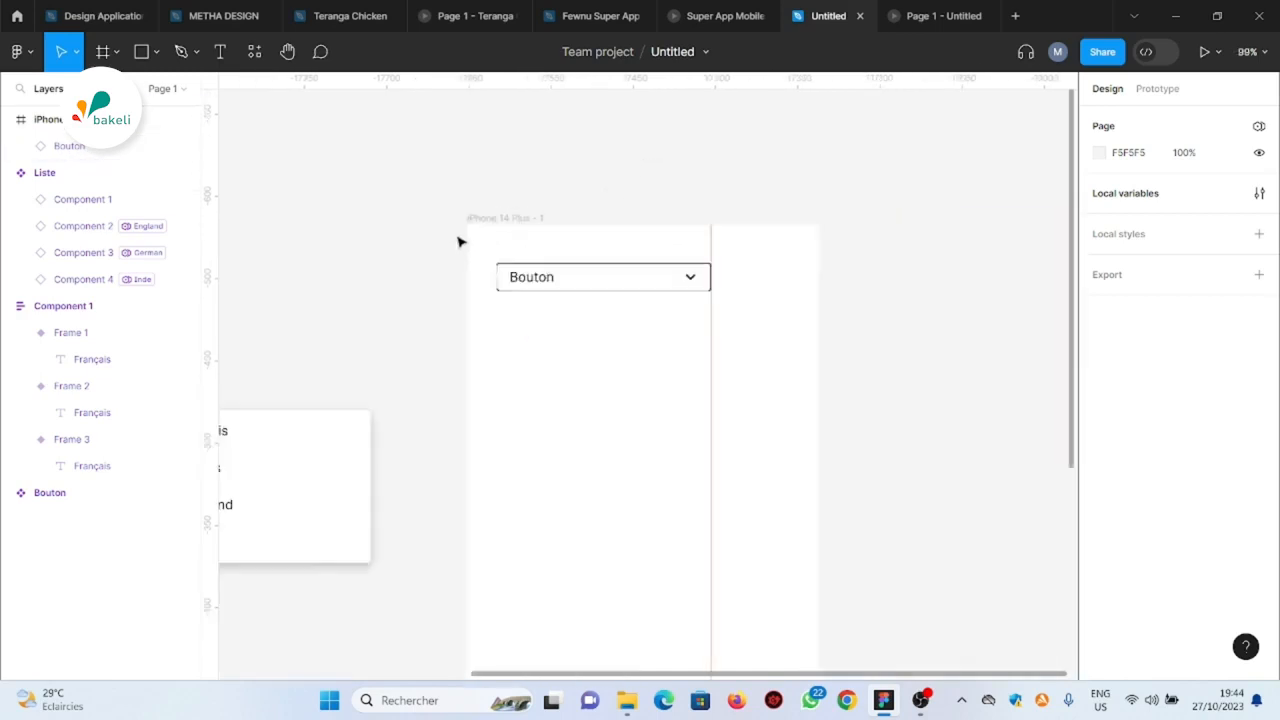
left_click(1130, 199)
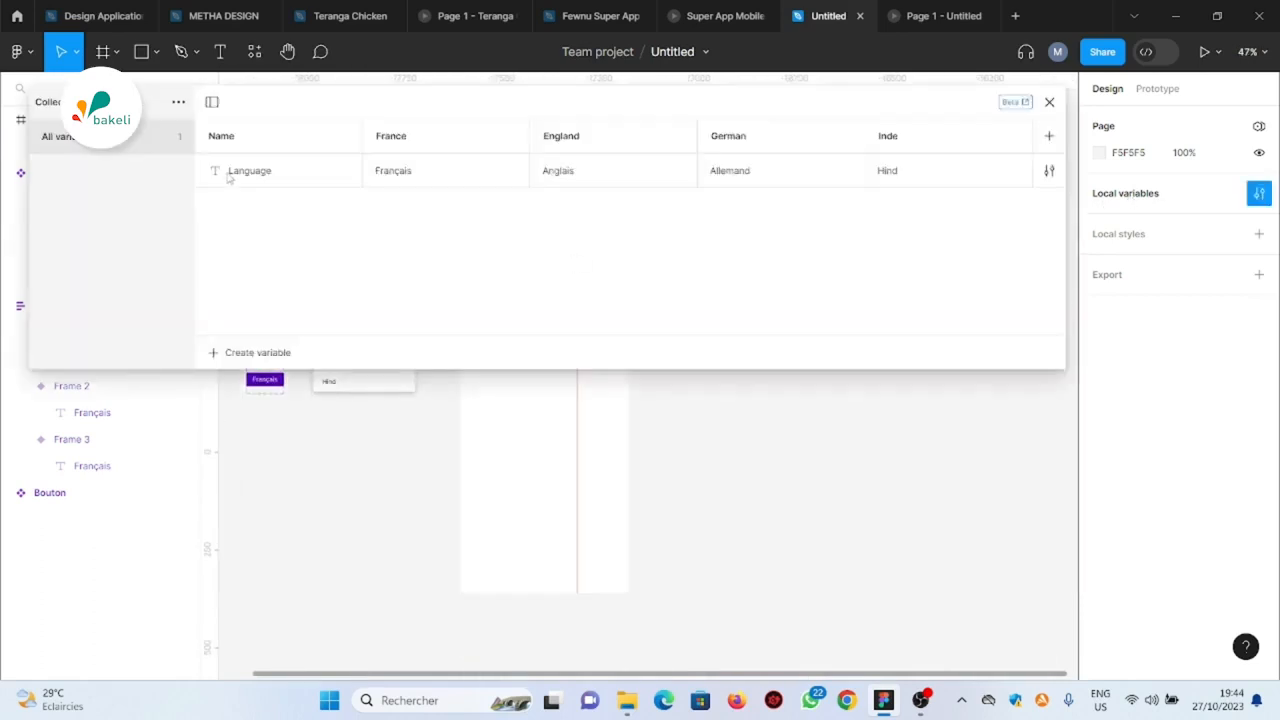
left_click(184, 103)
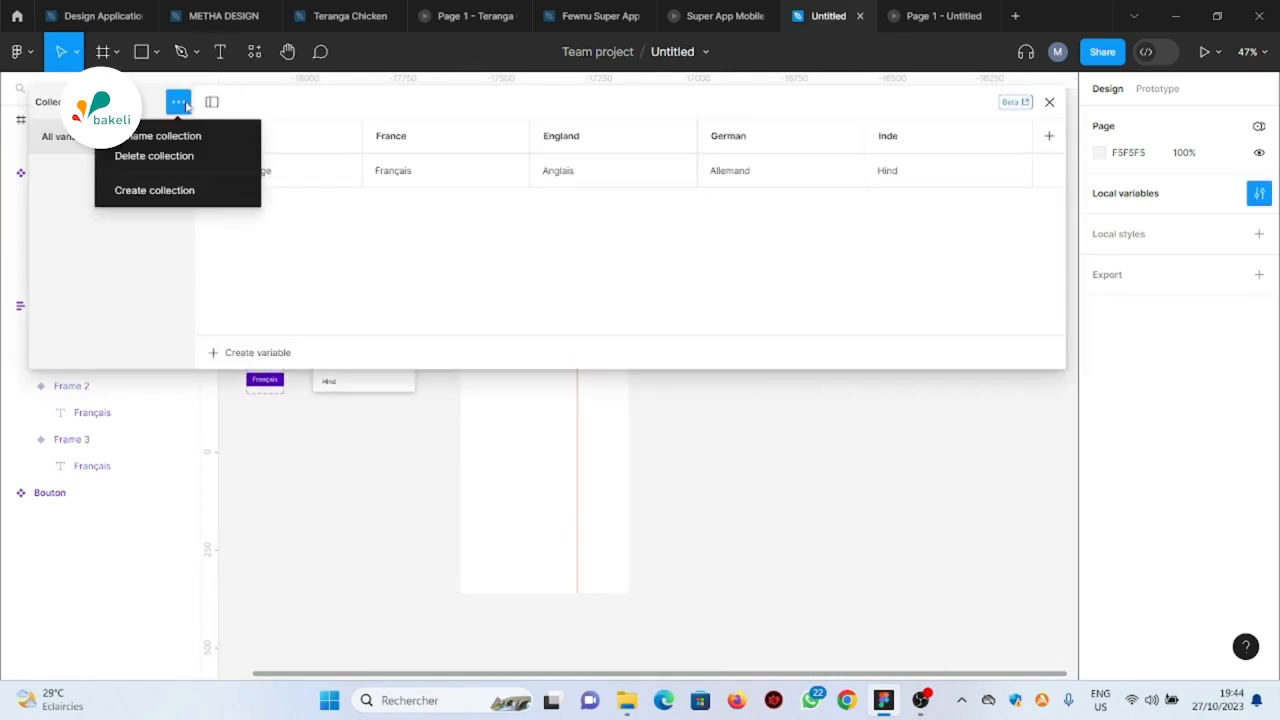
left_click(178, 192)
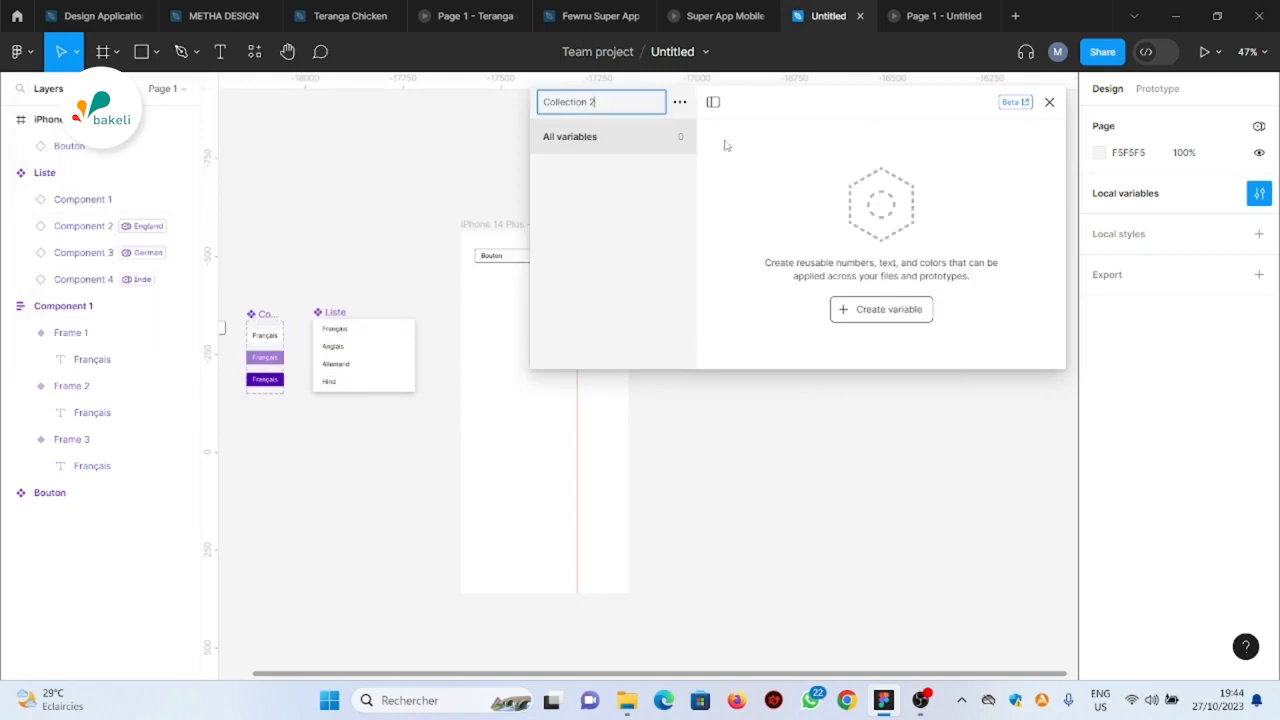
left_click(902, 312)
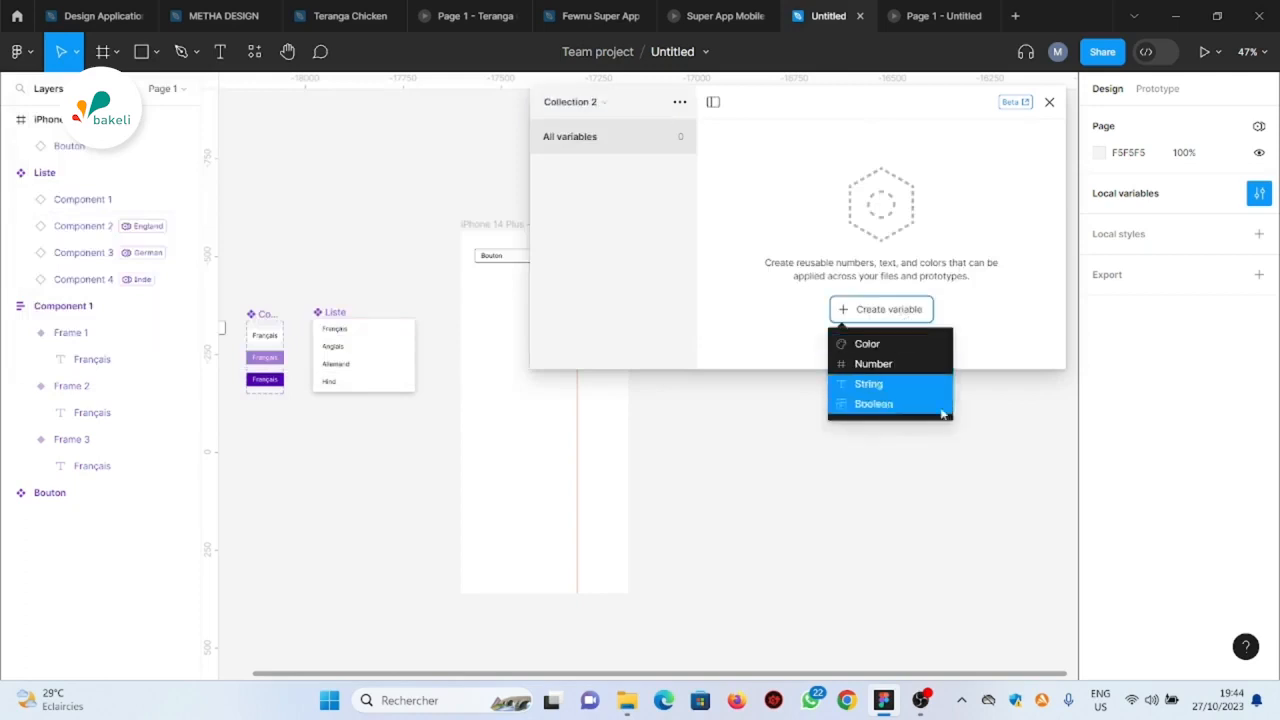
left_click(870, 386)
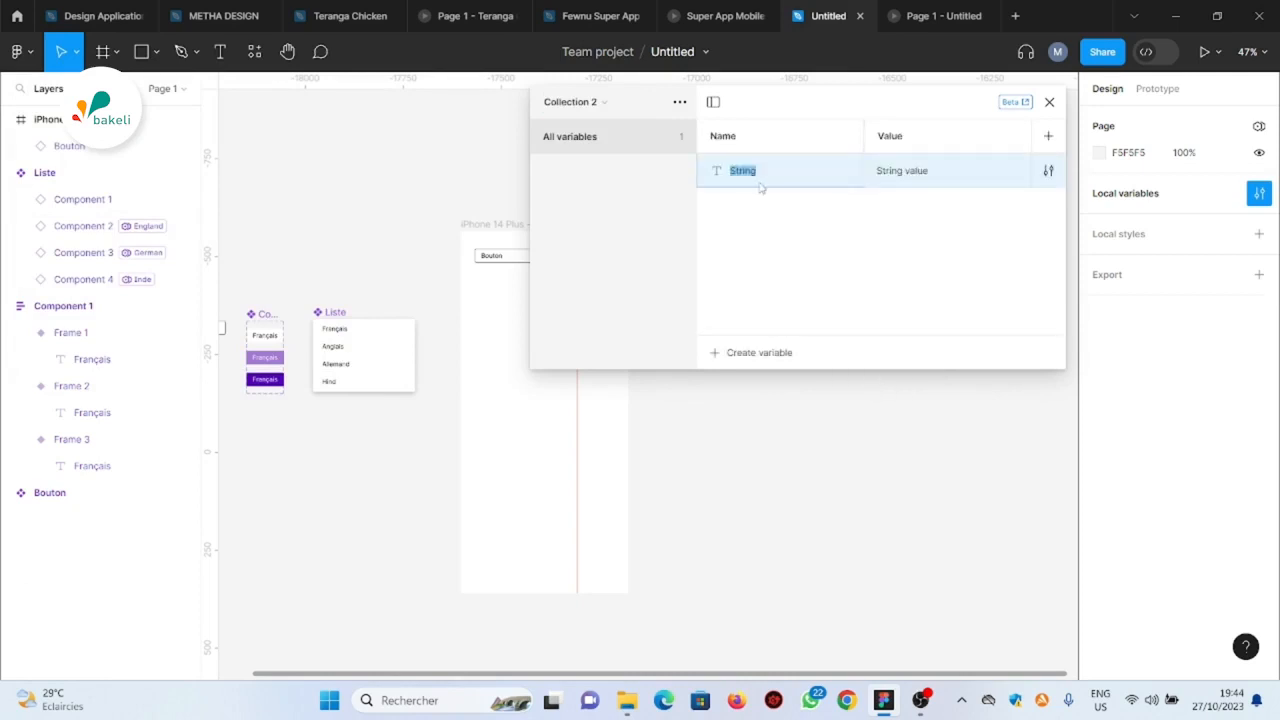
type("Lang")
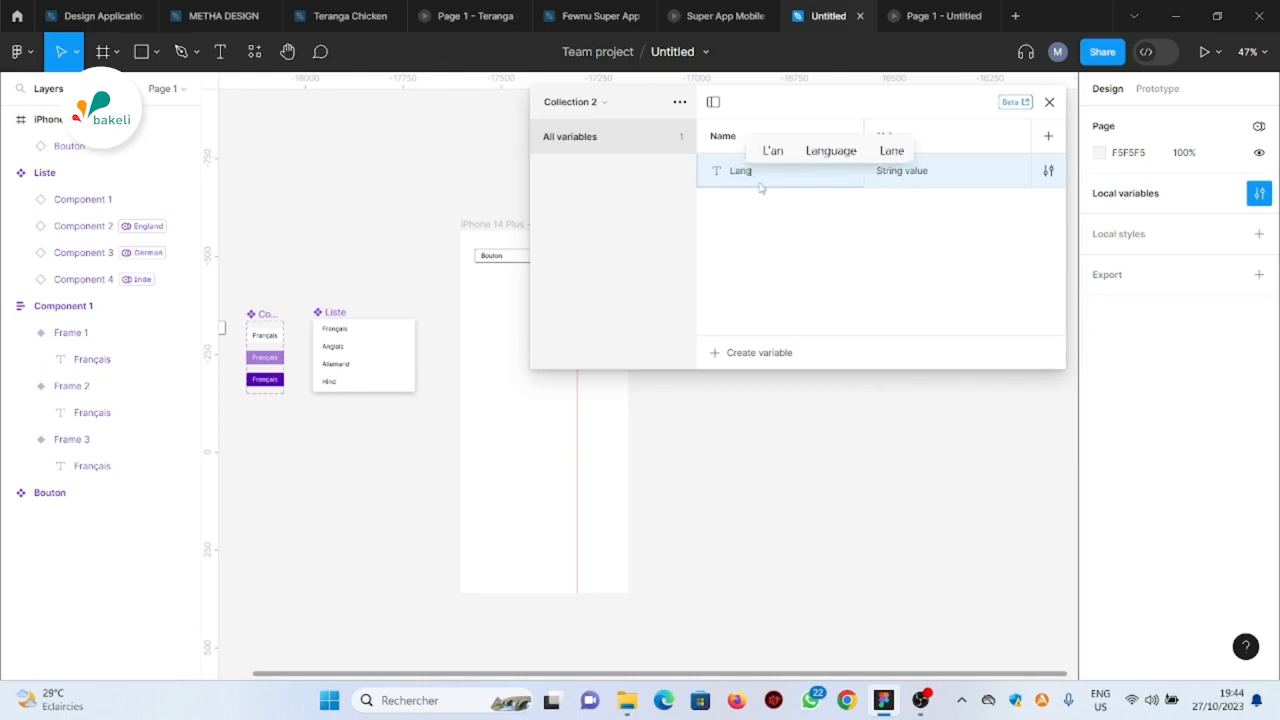
type("uage en cours")
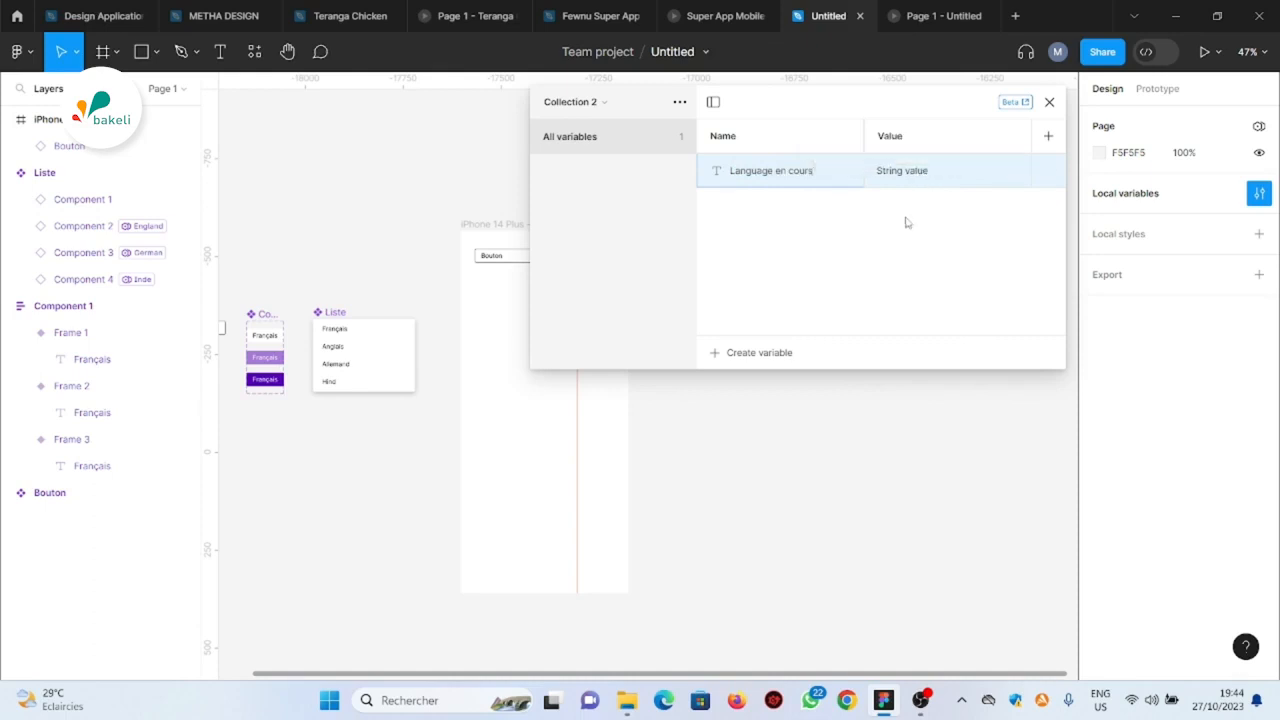
Set the value of the Language en cours variable to Choisir une langue and close the local variables
left_click(915, 172)
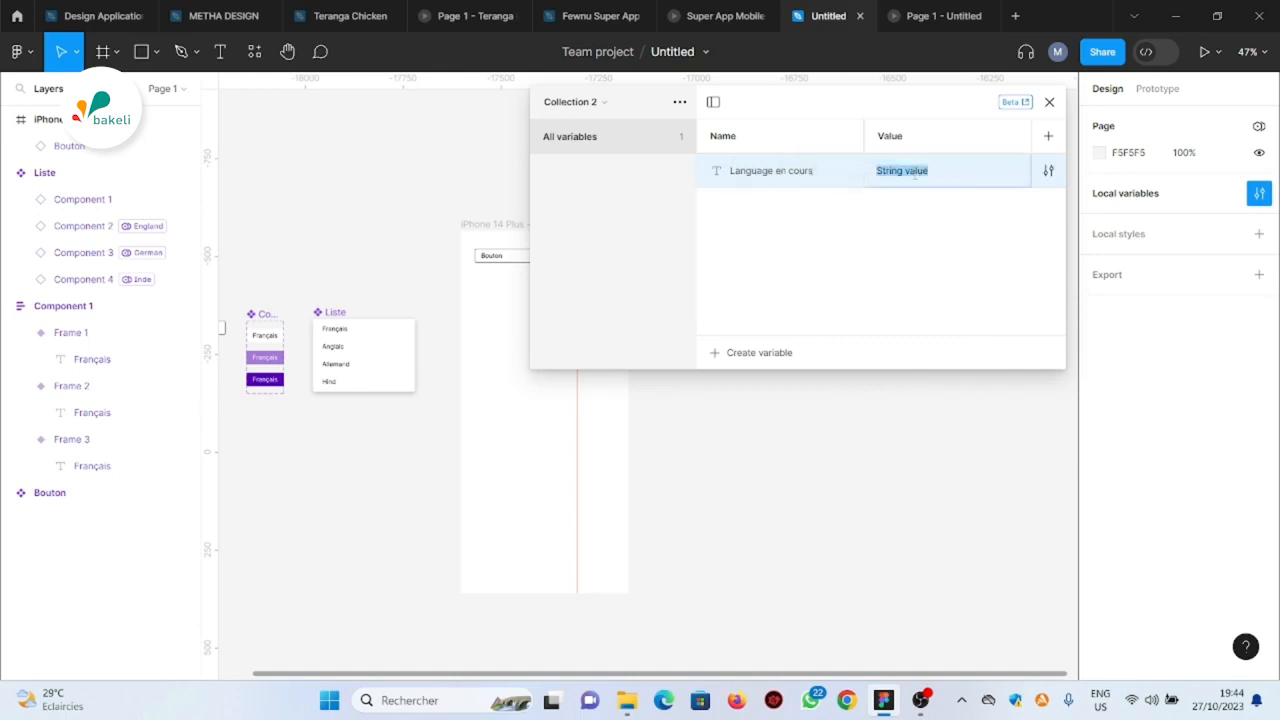
type("Ch")
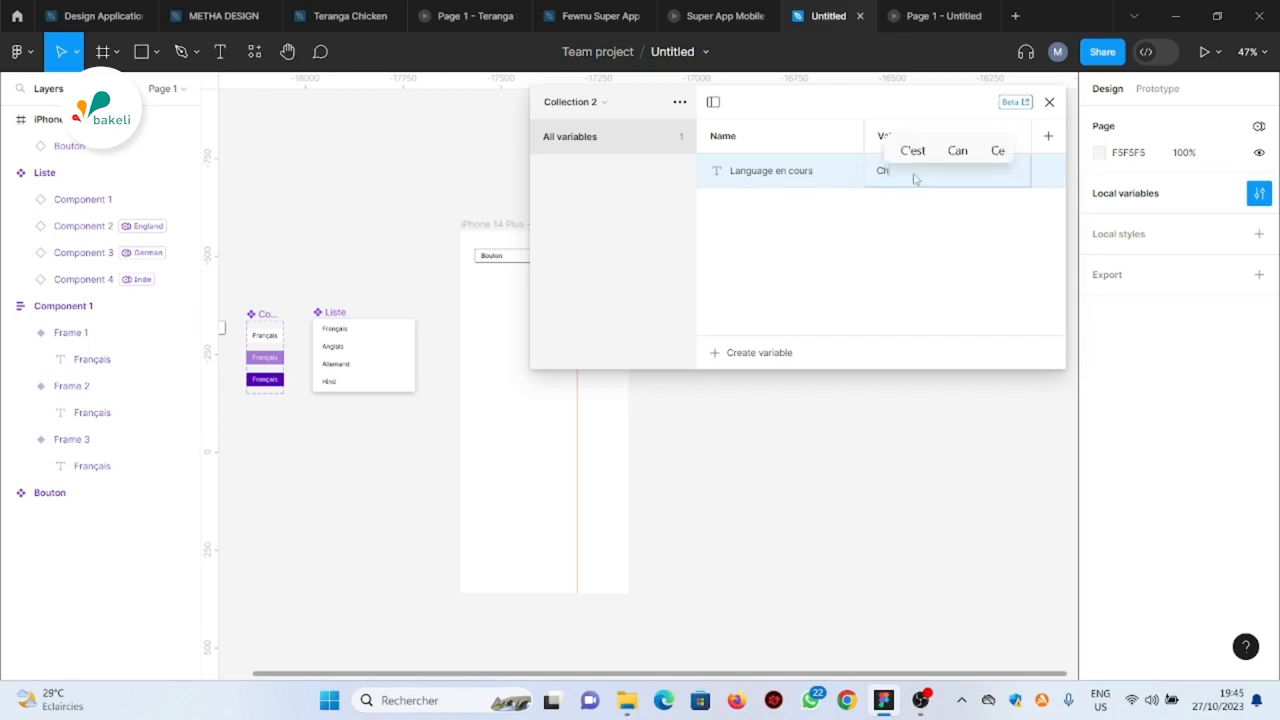
type("oisir")
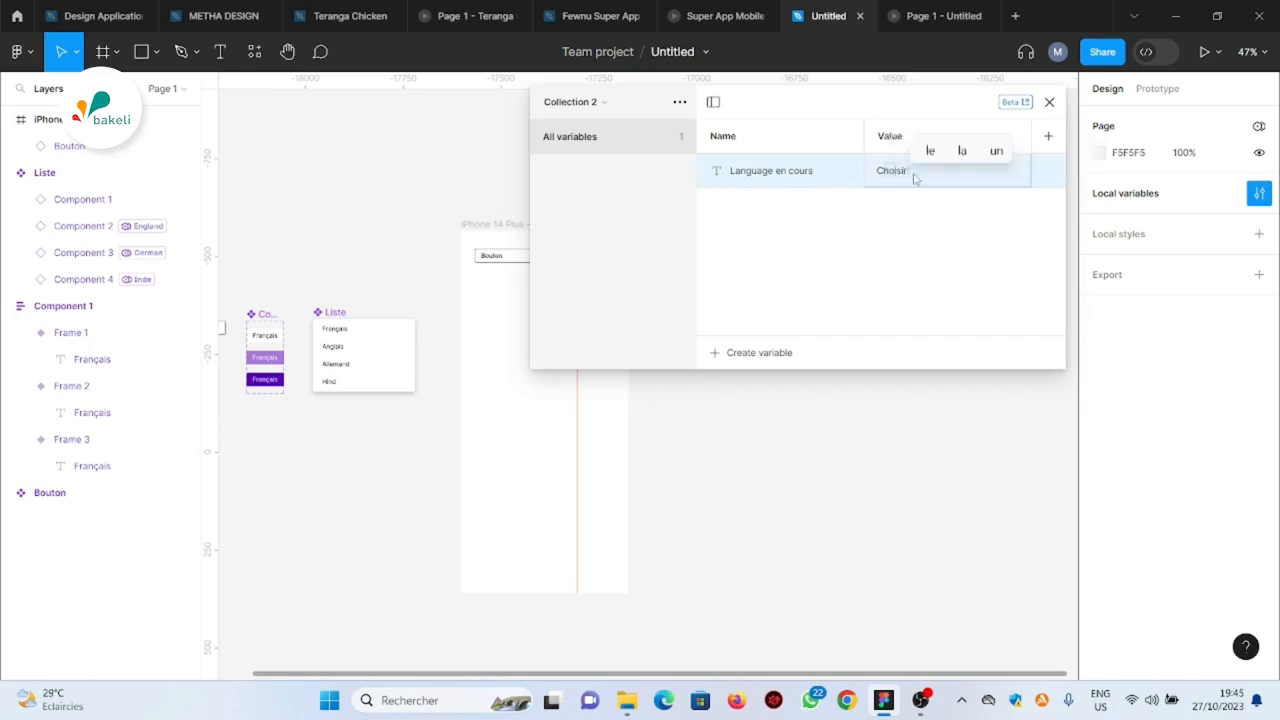
type(" une langue")
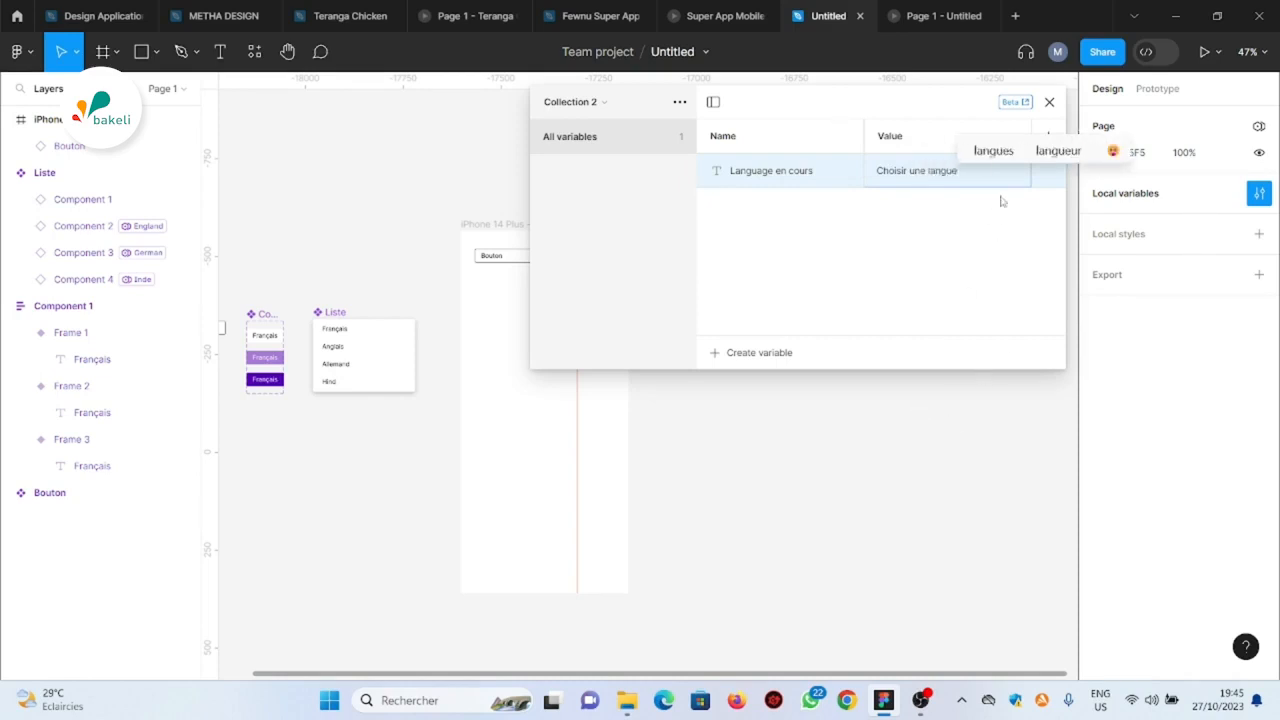
left_click(1049, 103)
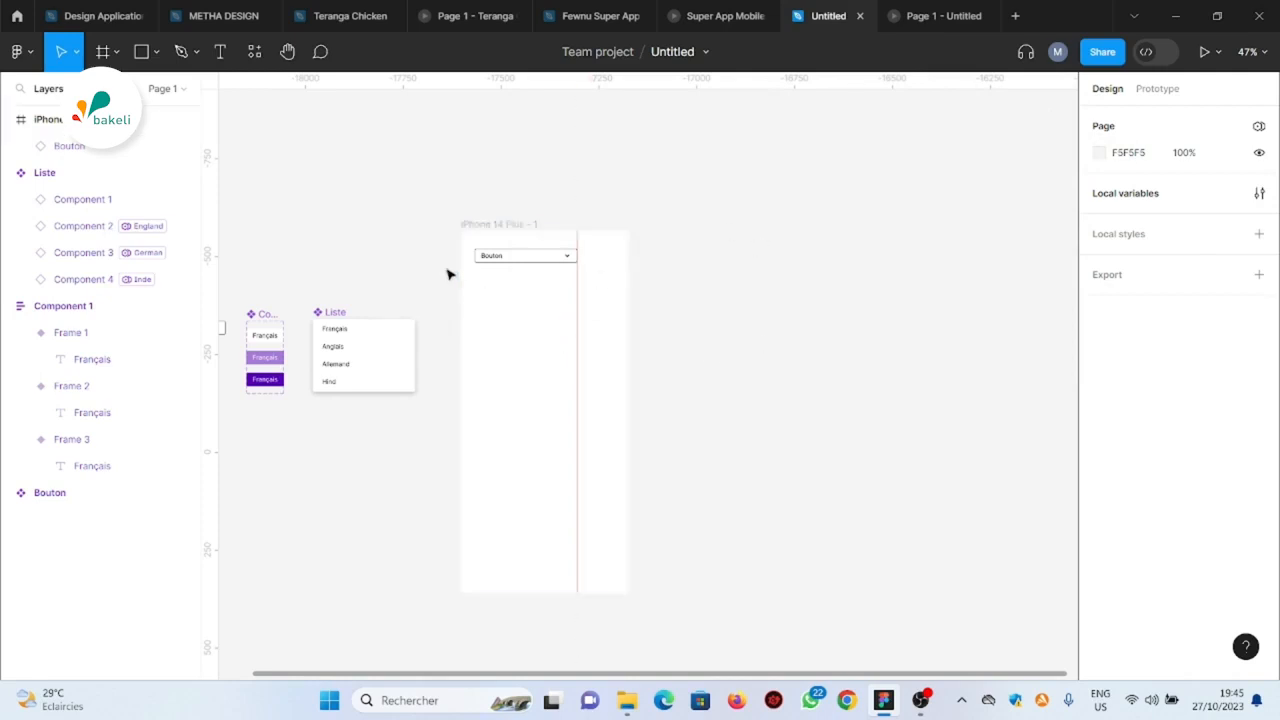
Bind the Bouton instance's text in the iPhone 14 Plus frame to the Language en cours variable
scroll(448, 275, "up", 5)
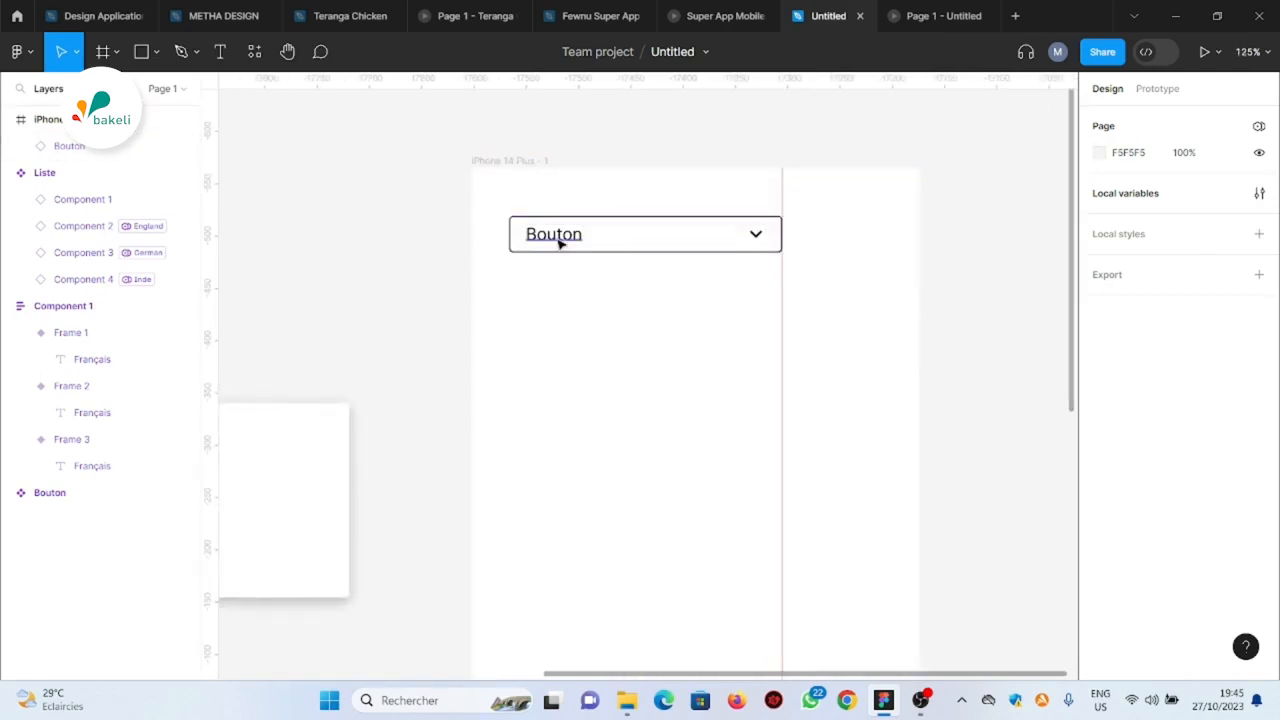
double_click(560, 240)
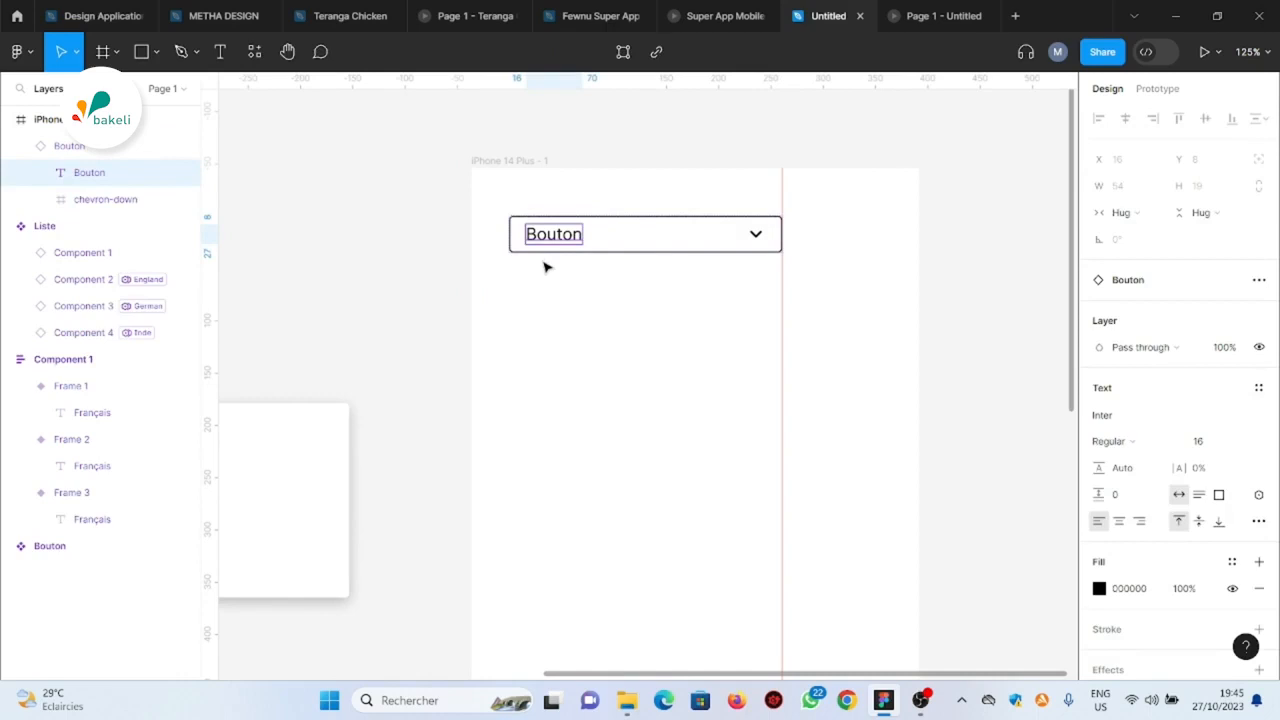
scroll(392, 250, "down", 2)
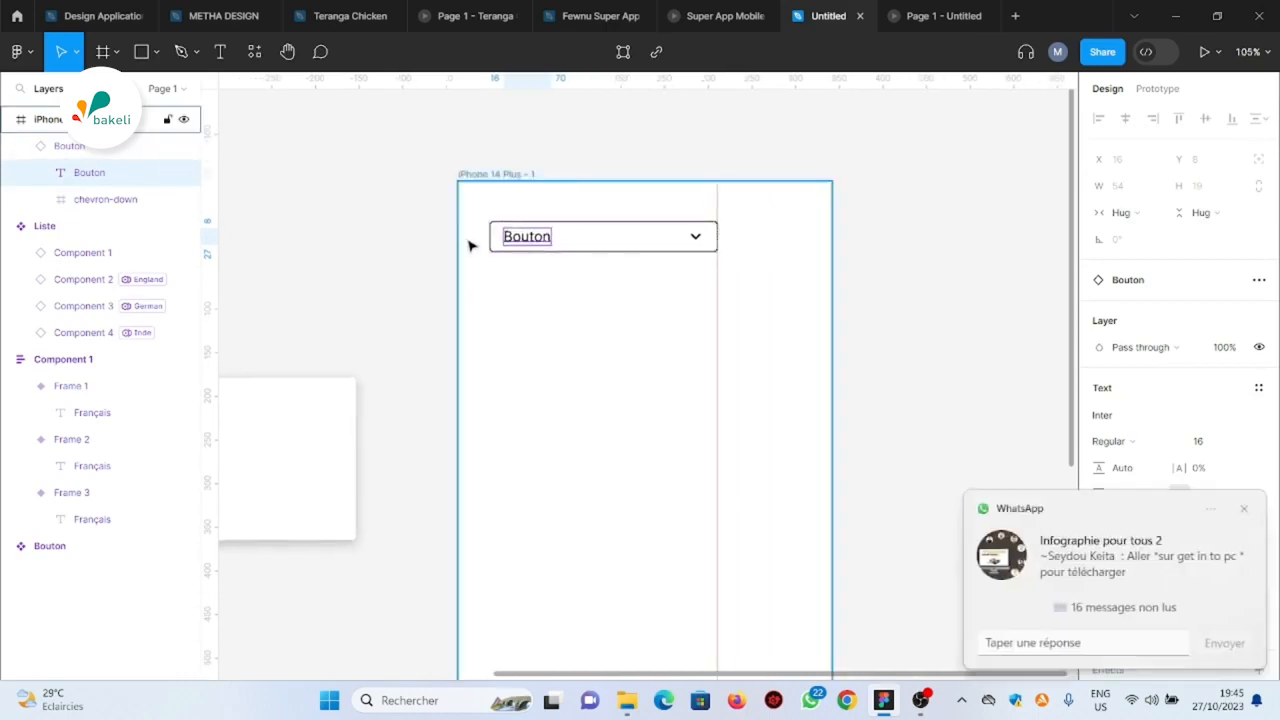
scroll(468, 245, "up", 4)
left_click(1244, 508)
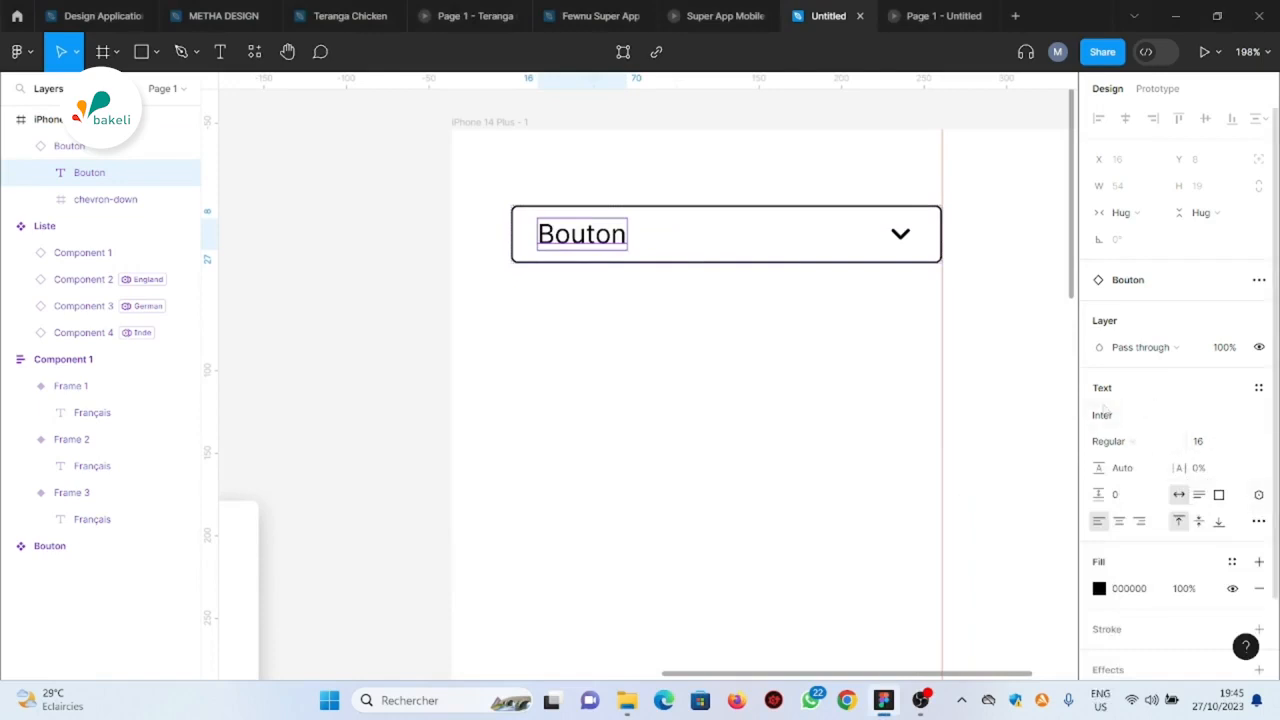
left_click(1259, 495)
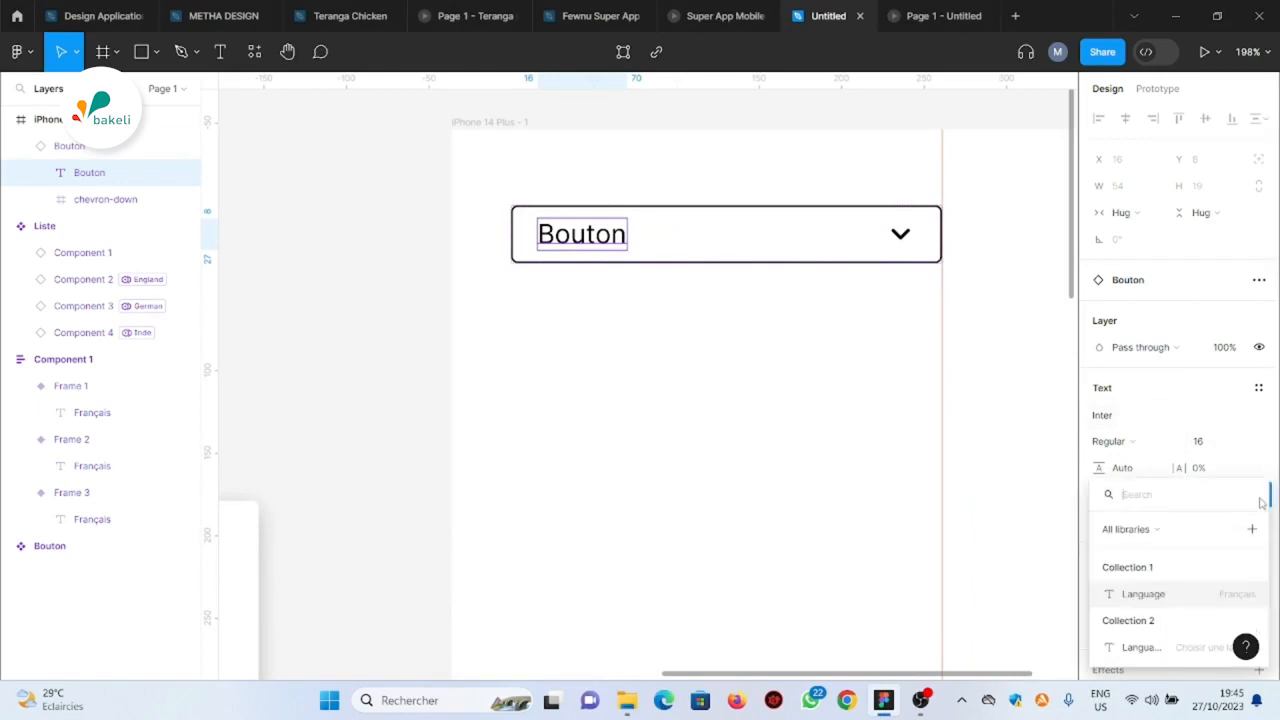
left_click(1140, 647)
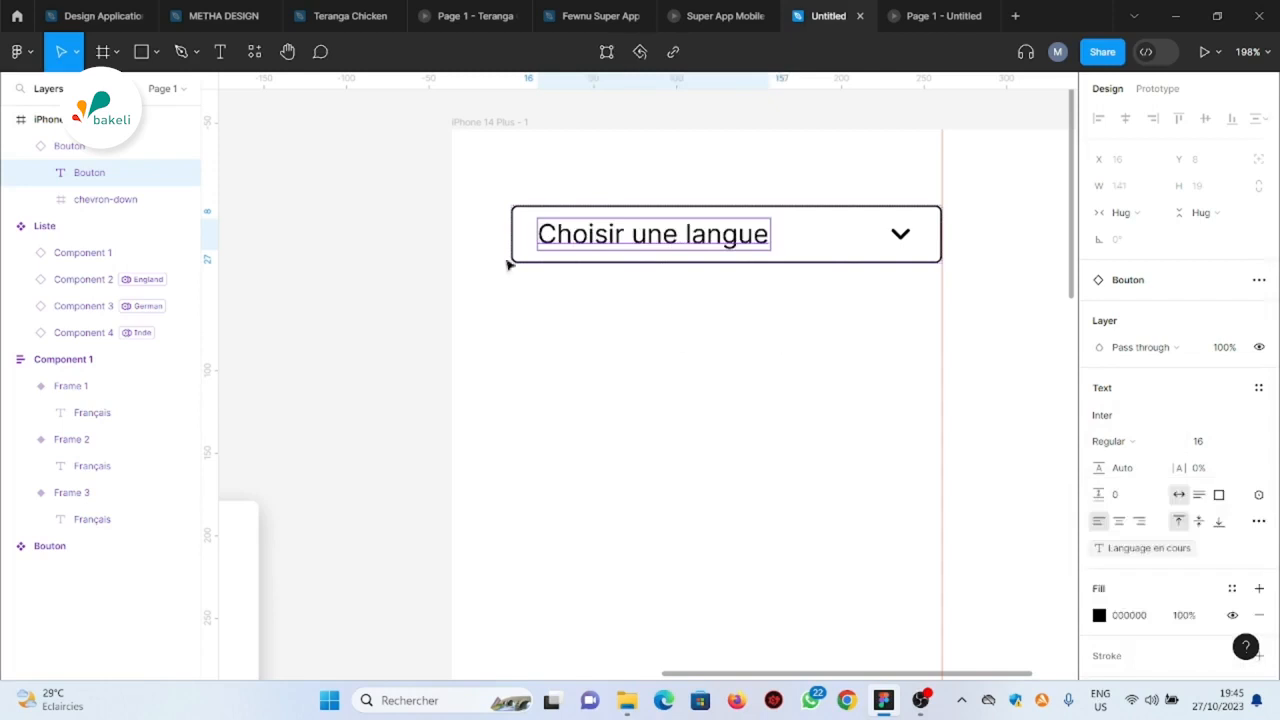
Check the dropdown button's variable-bound label in the prototype preview and return to the design file
scroll(397, 212, "down", 5)
left_click(935, 15)
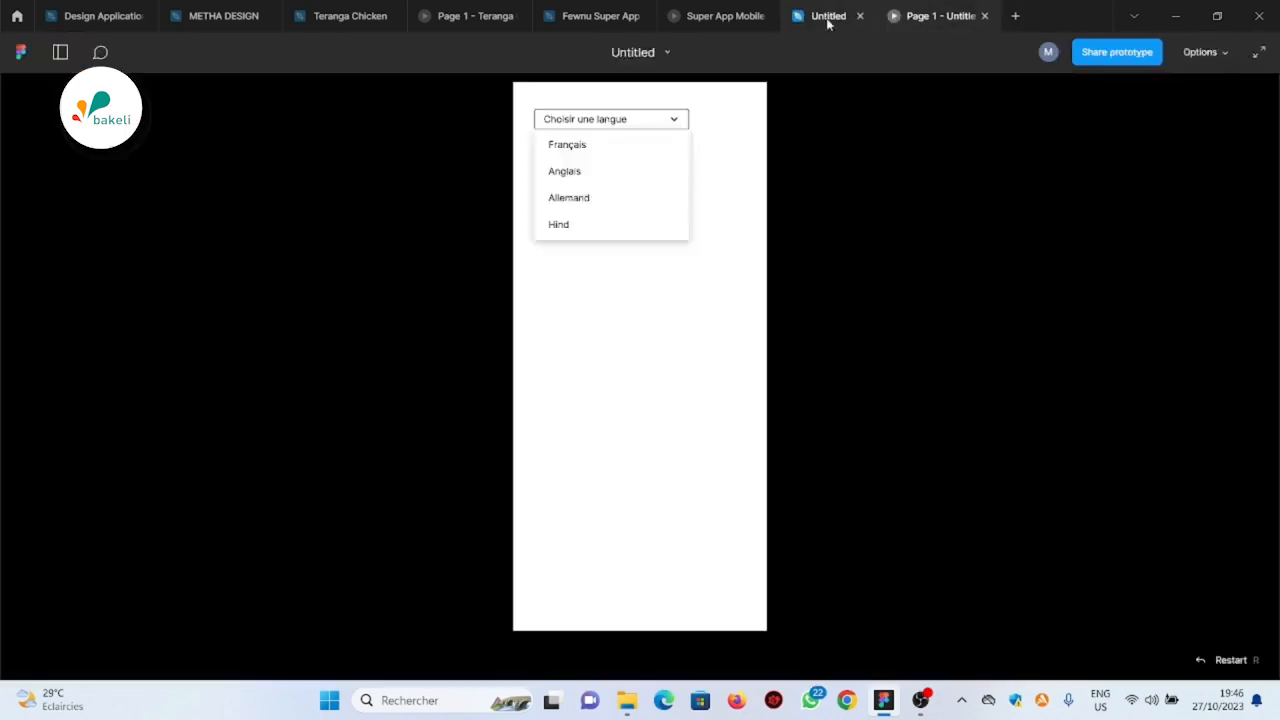
left_click(828, 16)
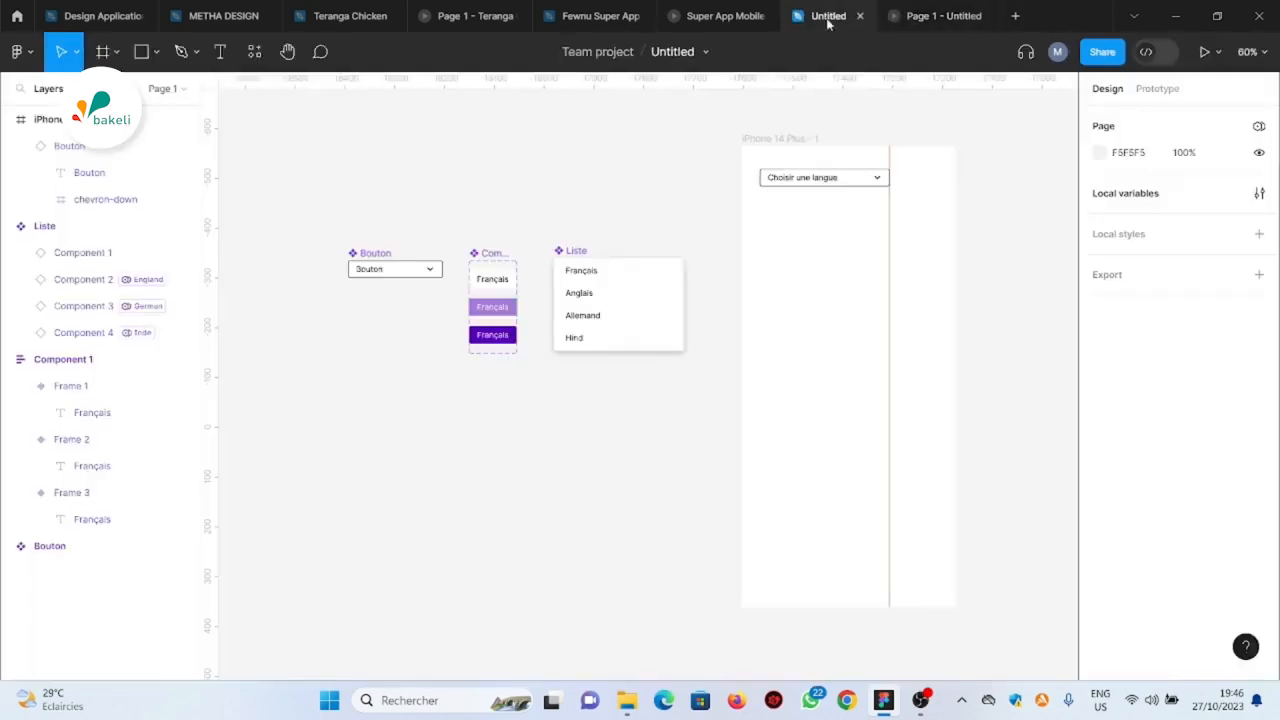
Enable Close when clicking outside for the Liste overlay opened by the Bouton instance's click interaction
scroll(554, 214, "down", 3)
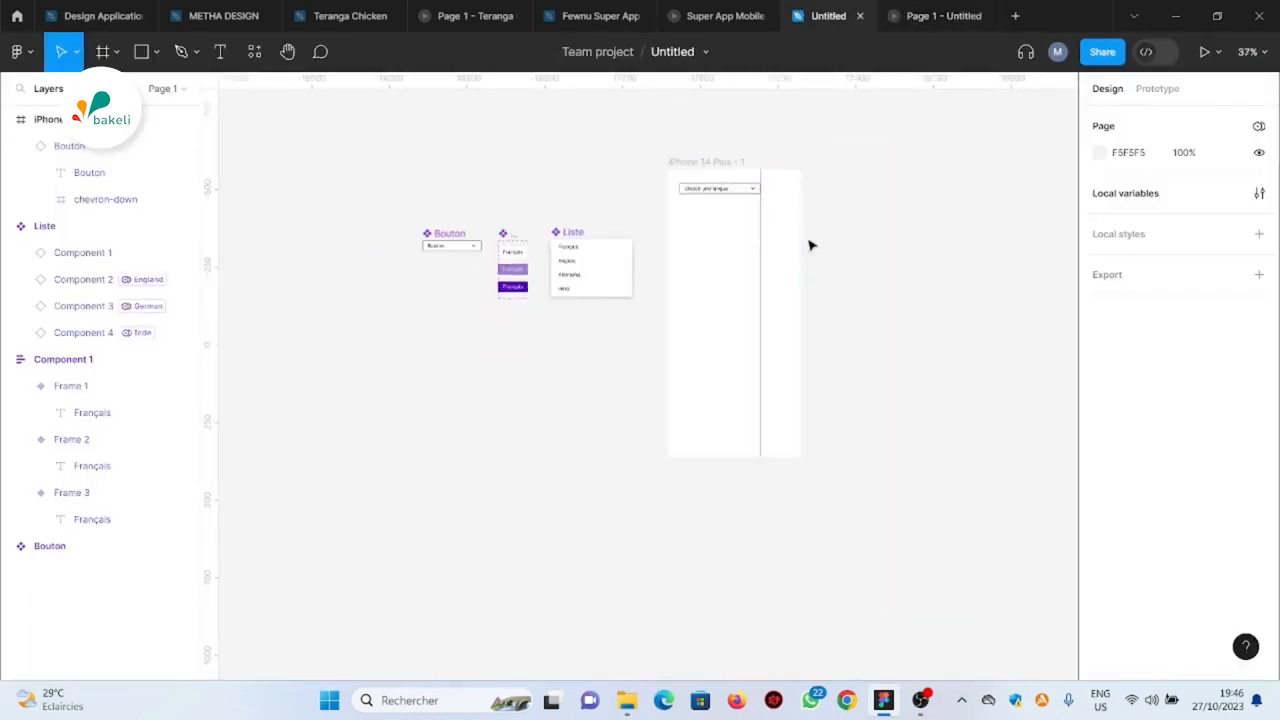
scroll(740, 188, "up", 5)
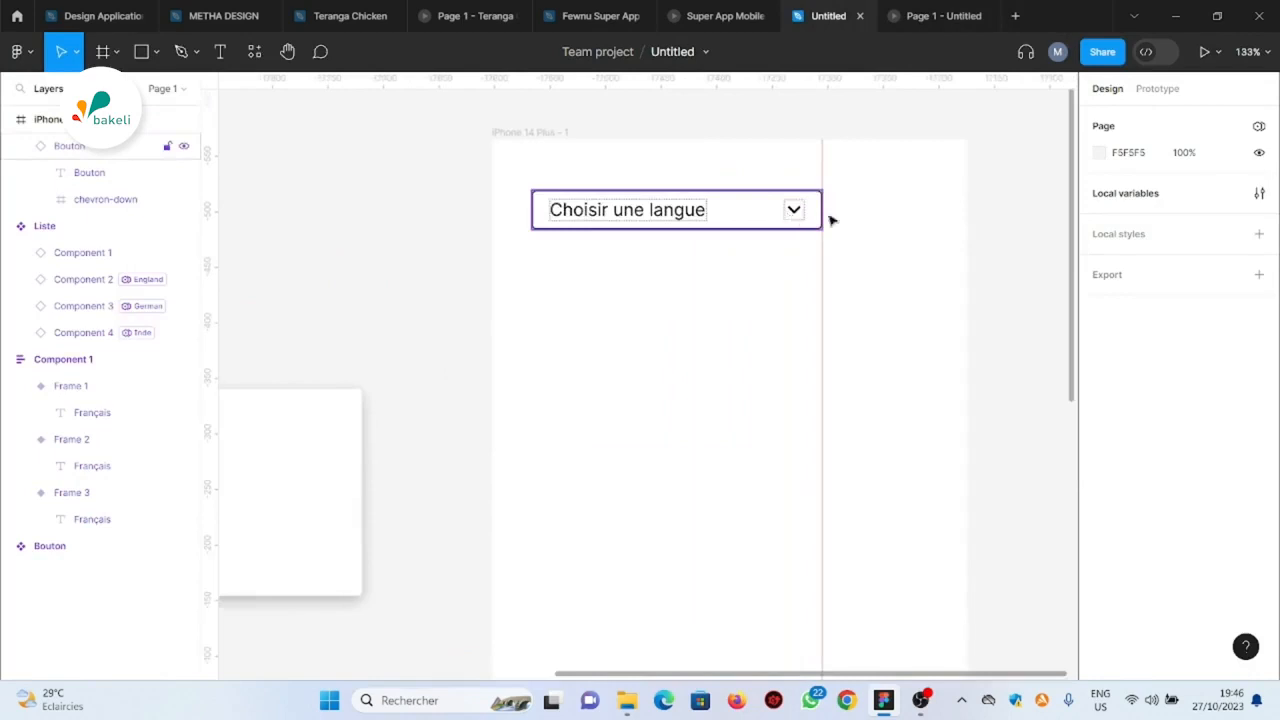
scroll(935, 223, "down", 3)
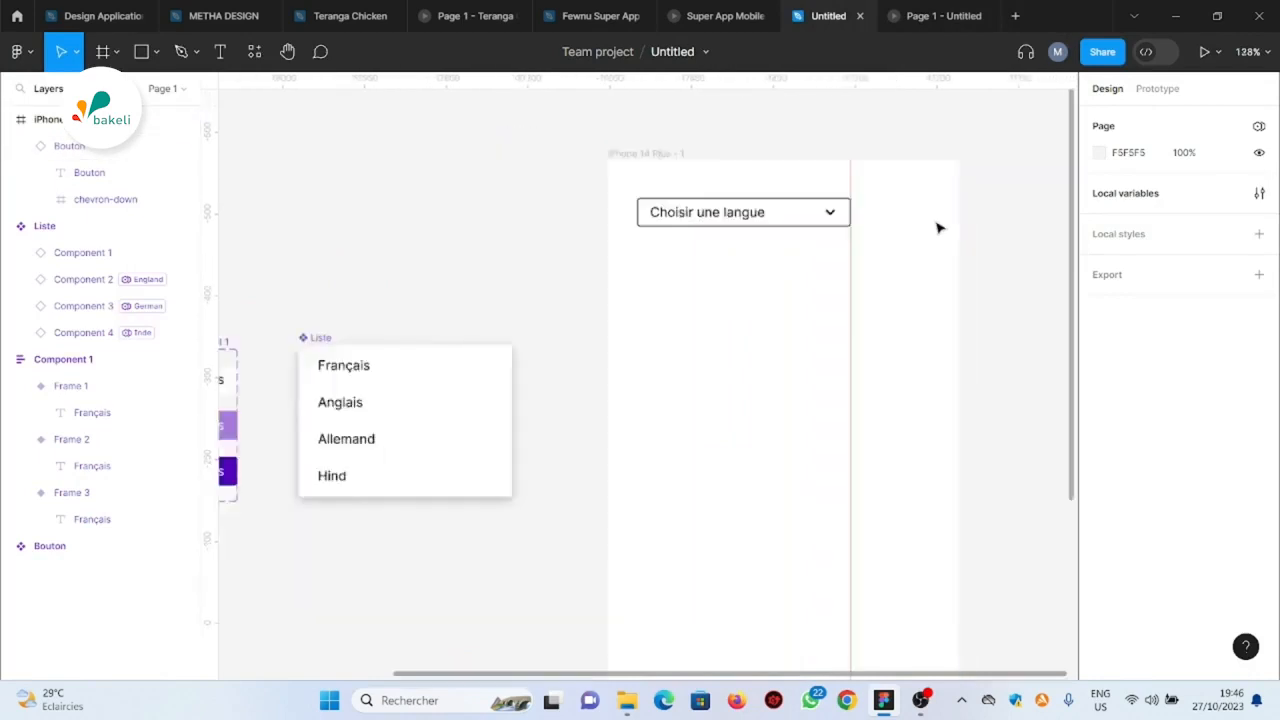
left_click(848, 217)
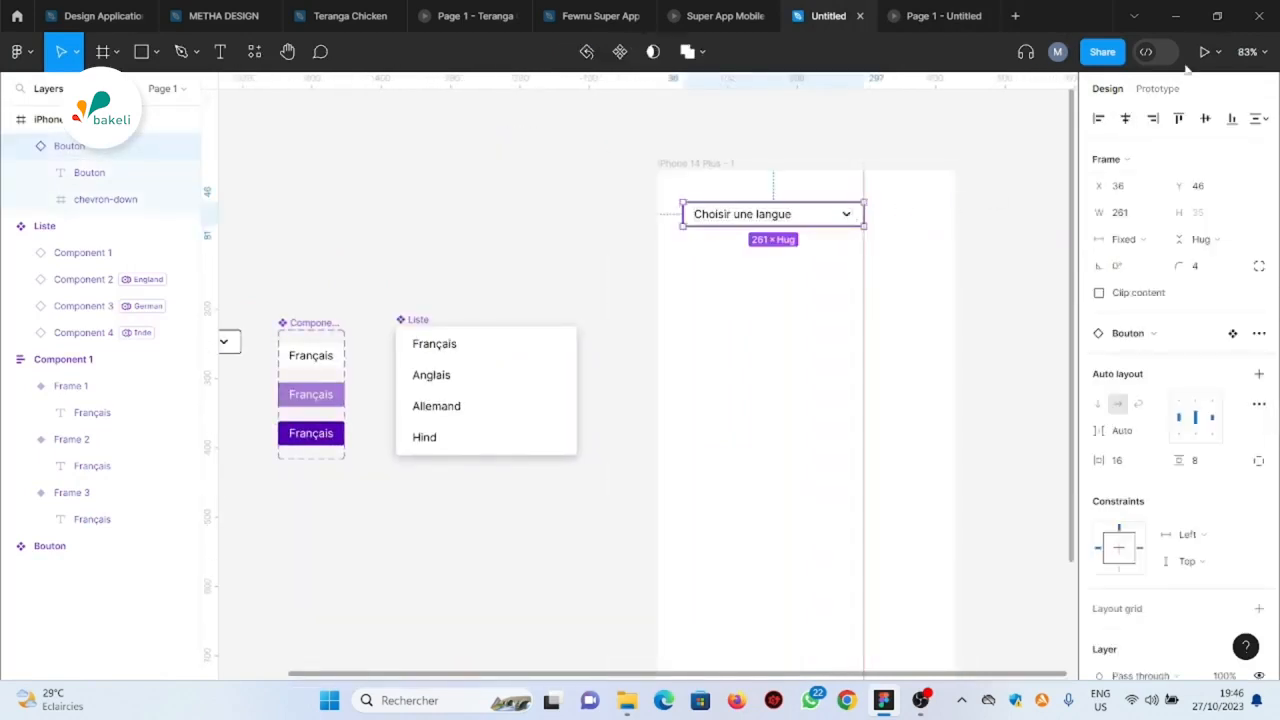
left_click(1158, 89)
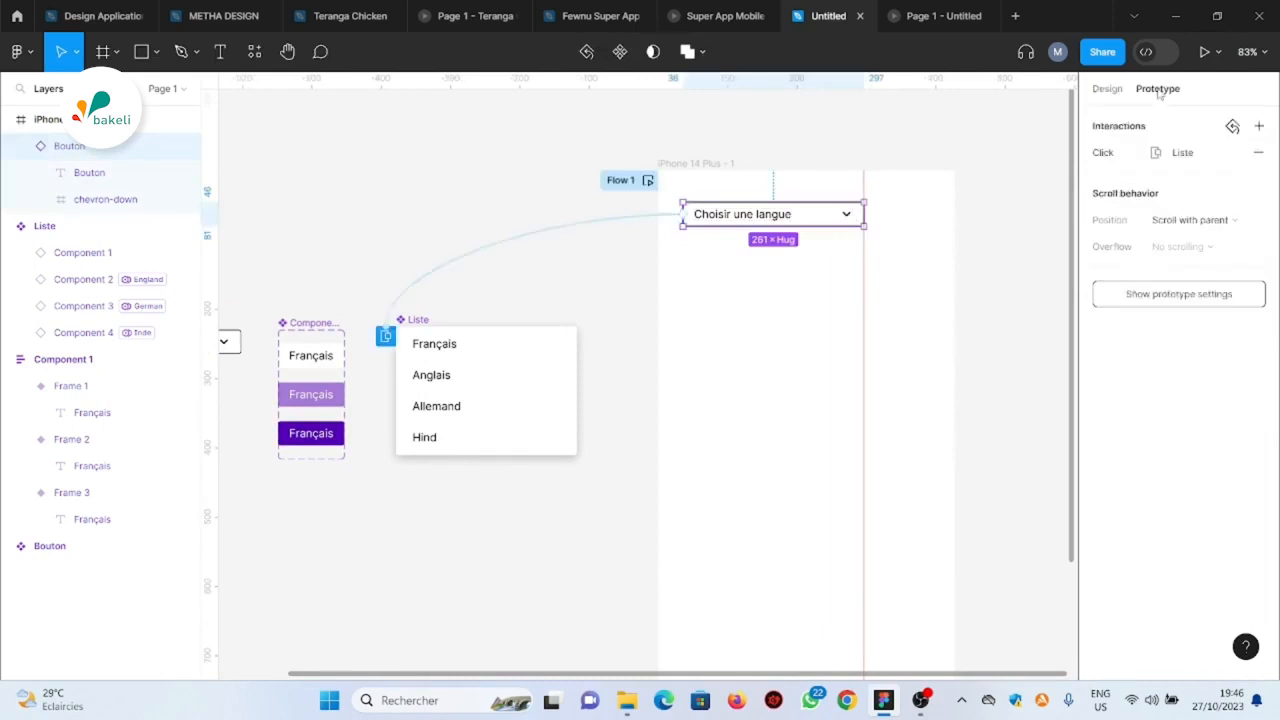
left_click(530, 240)
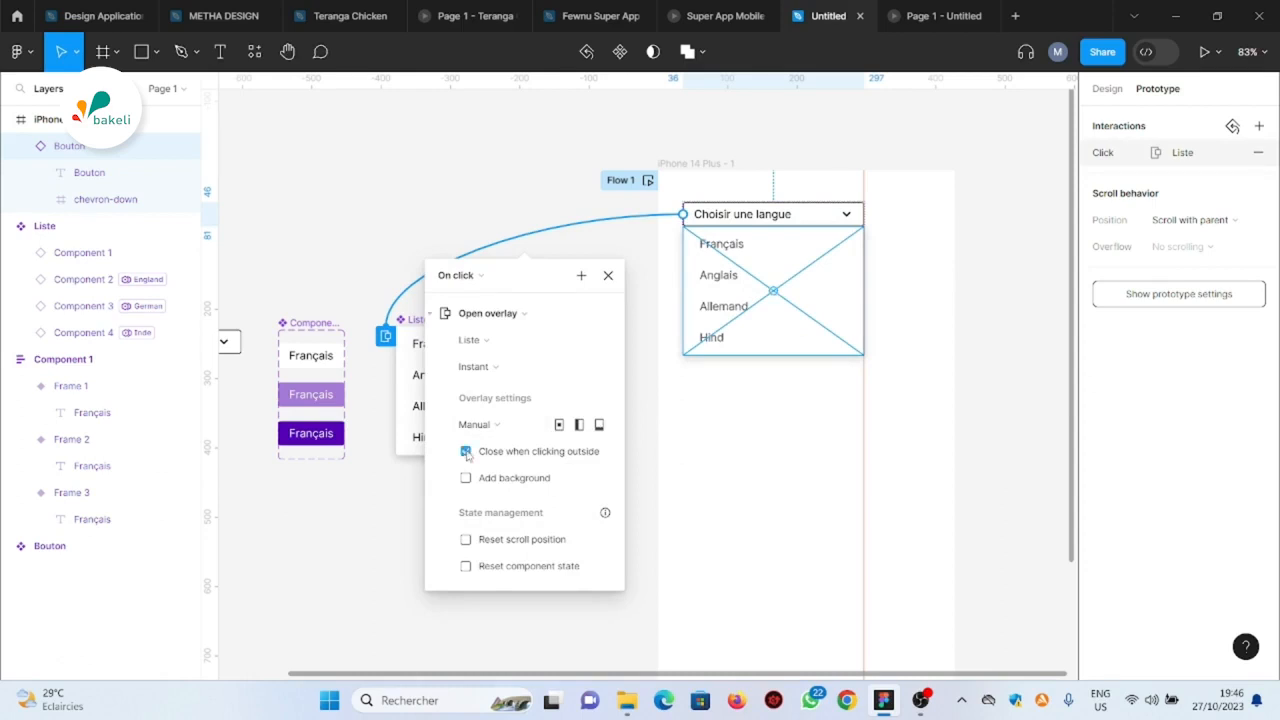
left_click(608, 276)
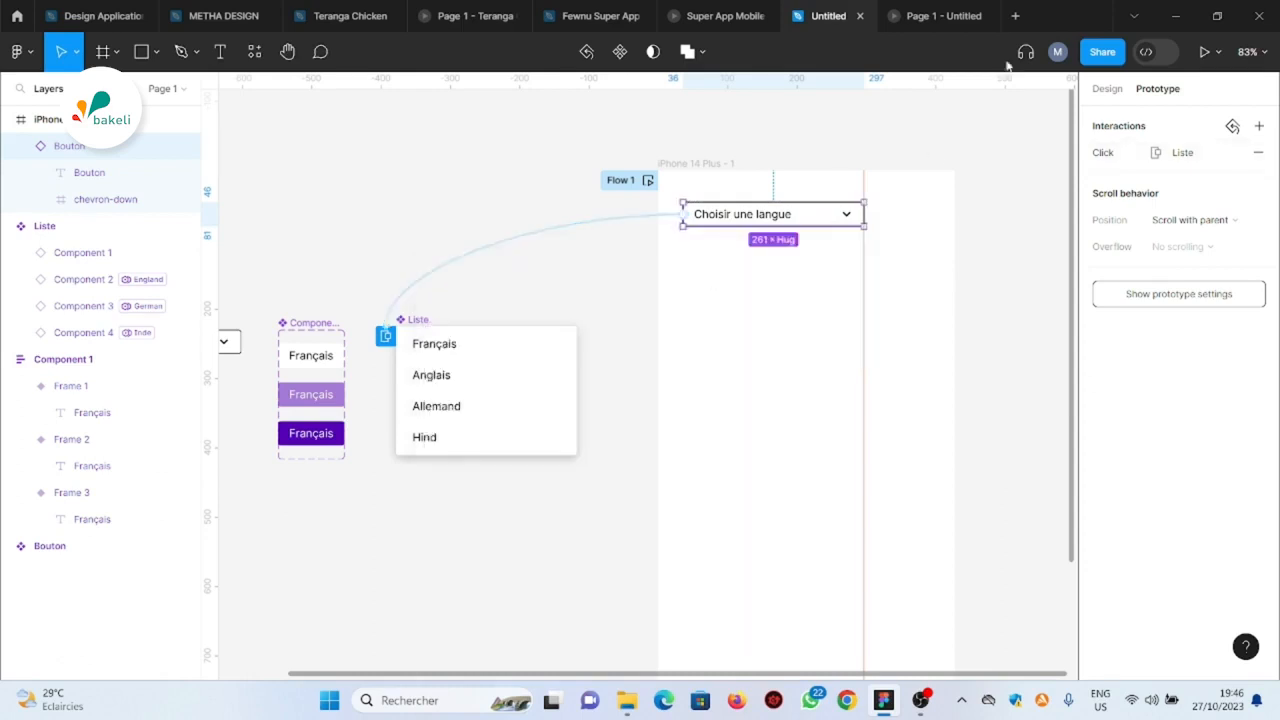
Test in the prototype preview opening the language dropdown and closing it by clicking outside, several times
key("ctrl+alt+Return")
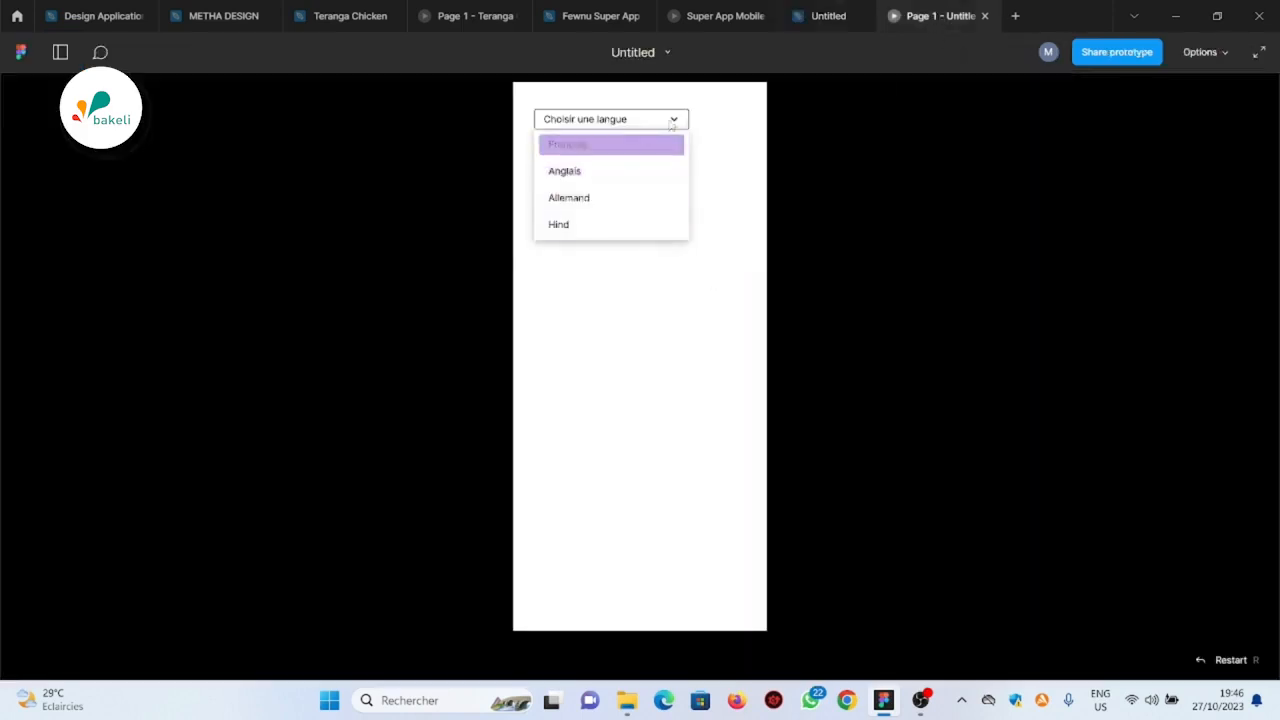
left_click(776, 156)
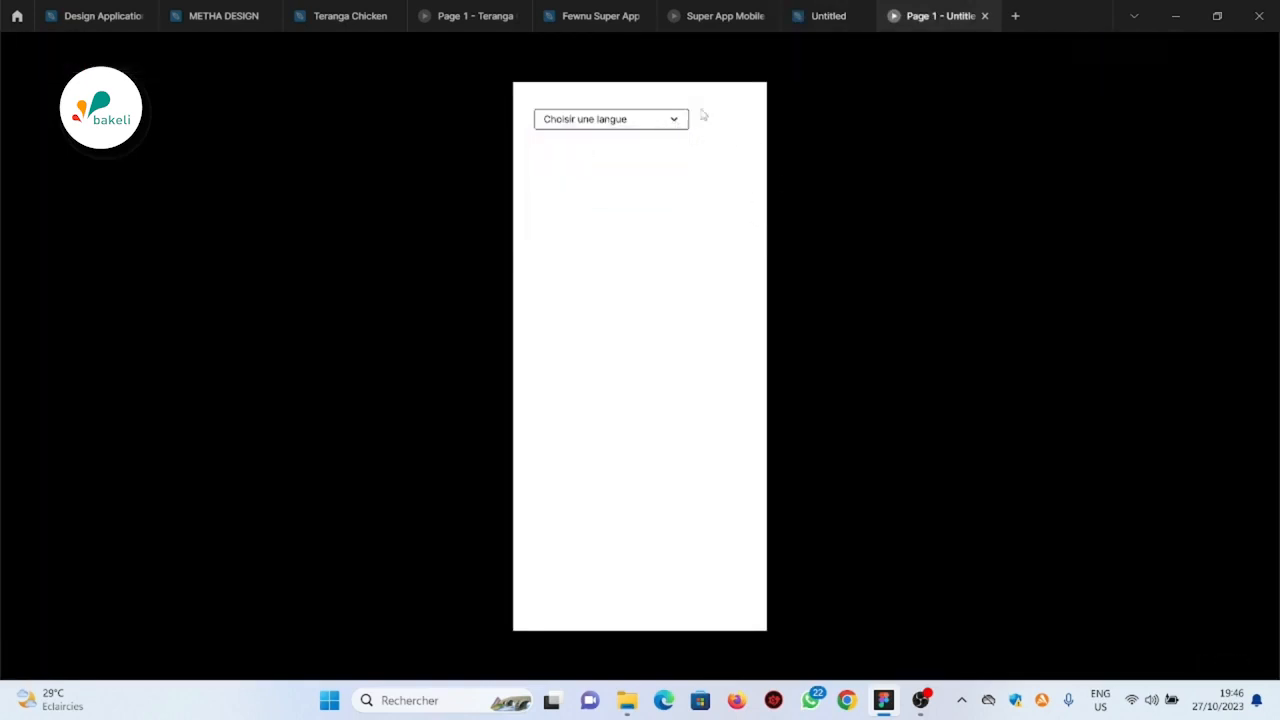
left_click(680, 121)
left_click(737, 152)
left_click(676, 122)
left_click(731, 137)
left_click(676, 122)
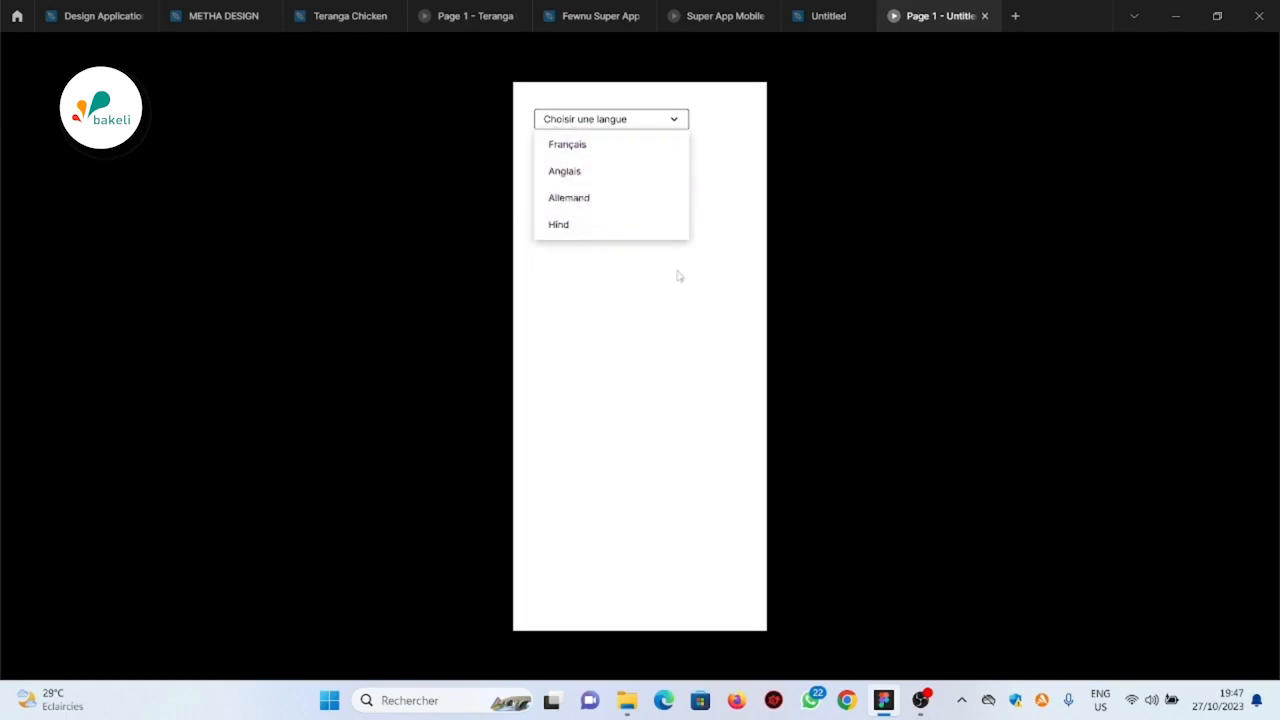
Return to the design file and rename the variant property of the Component 1 set as États
left_click(826, 17)
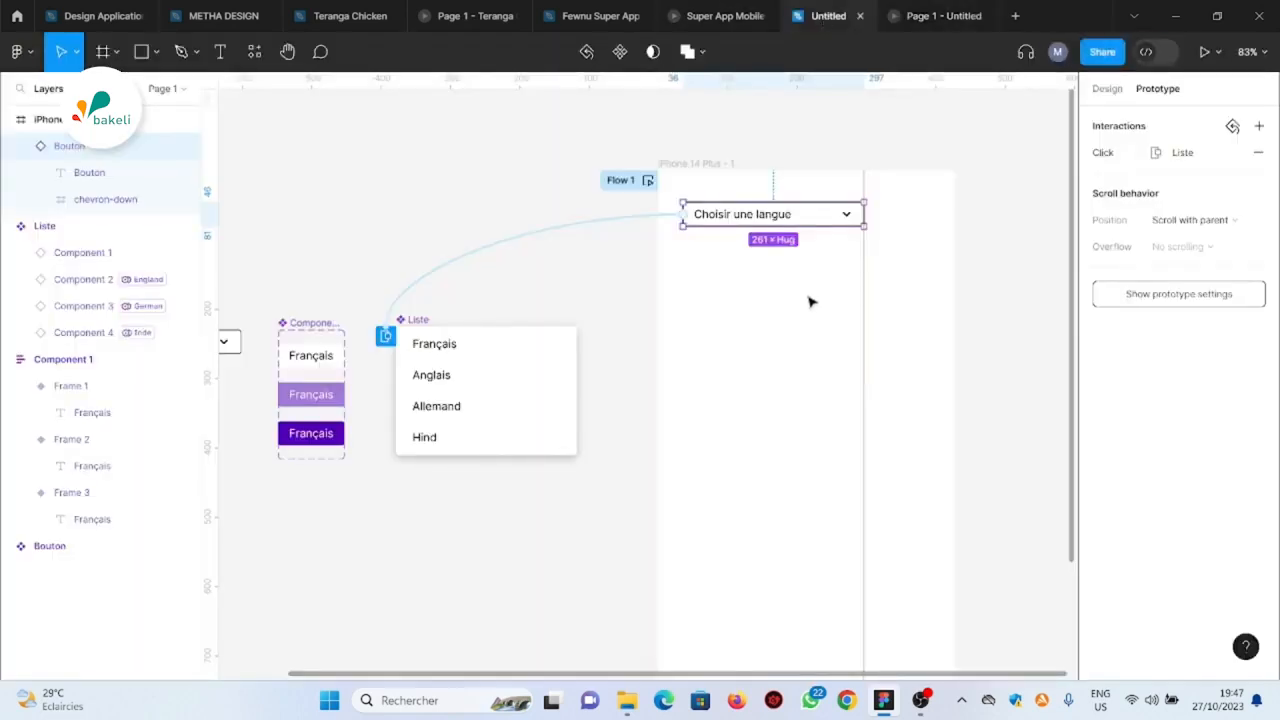
scroll(548, 273, "down", 5)
scroll(548, 273, "up", 5)
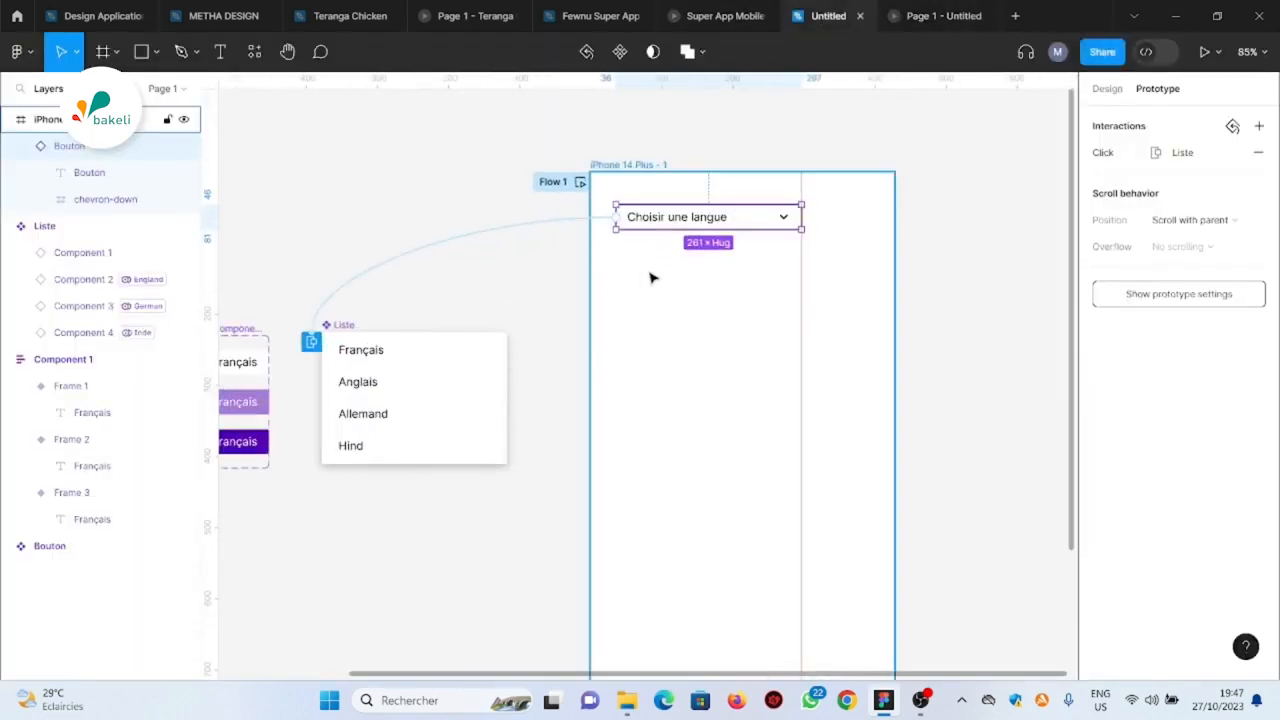
scroll(505, 311, "up", 4)
left_click(506, 372)
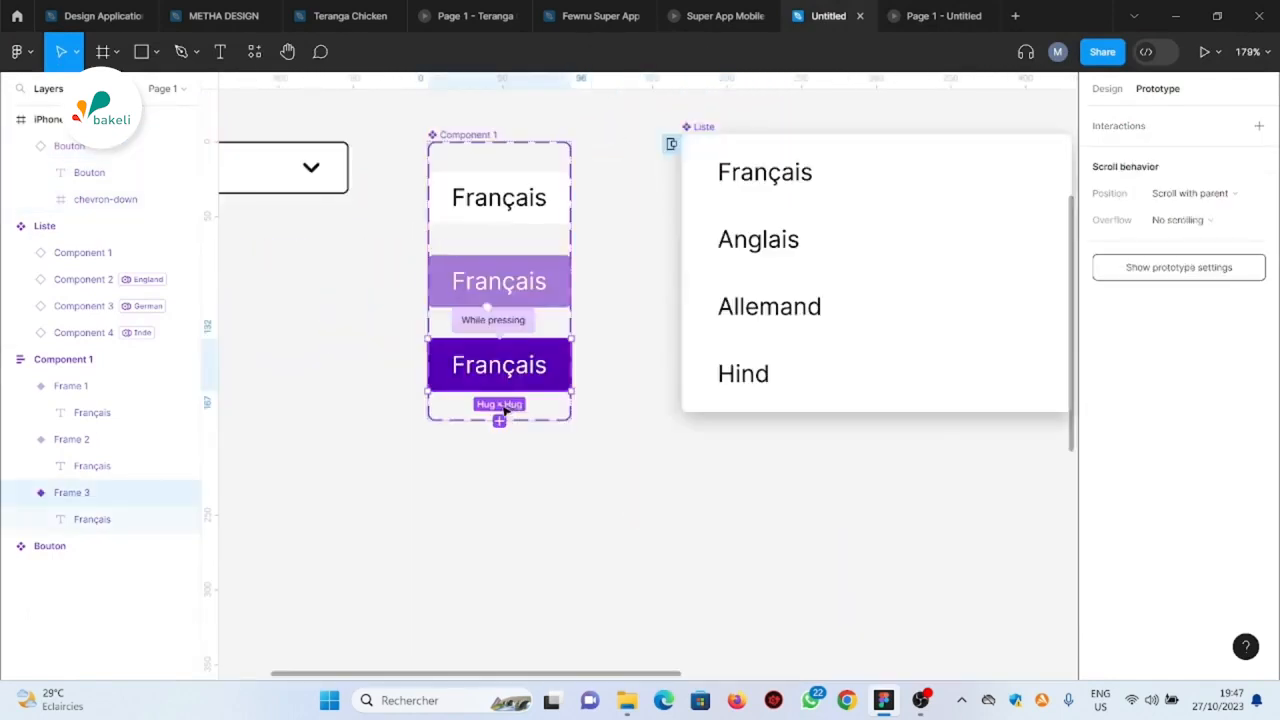
scroll(458, 375, "up", 3)
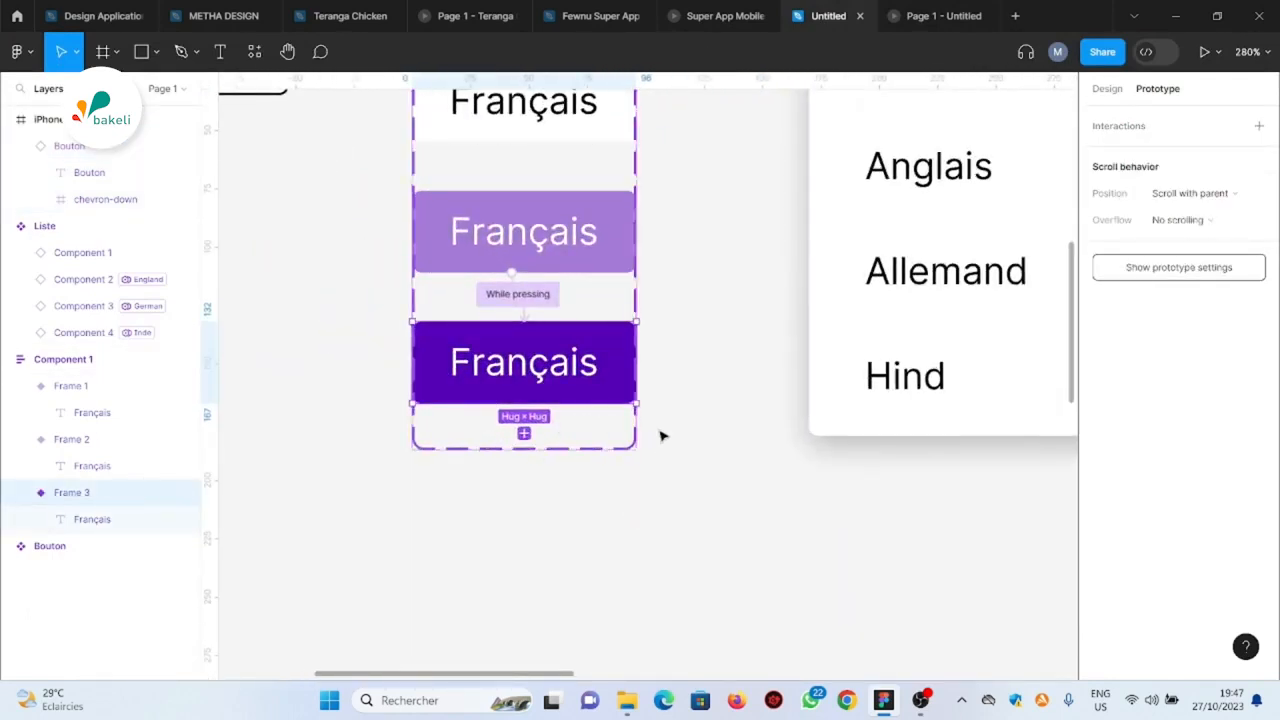
scroll(660, 434, "up", 3)
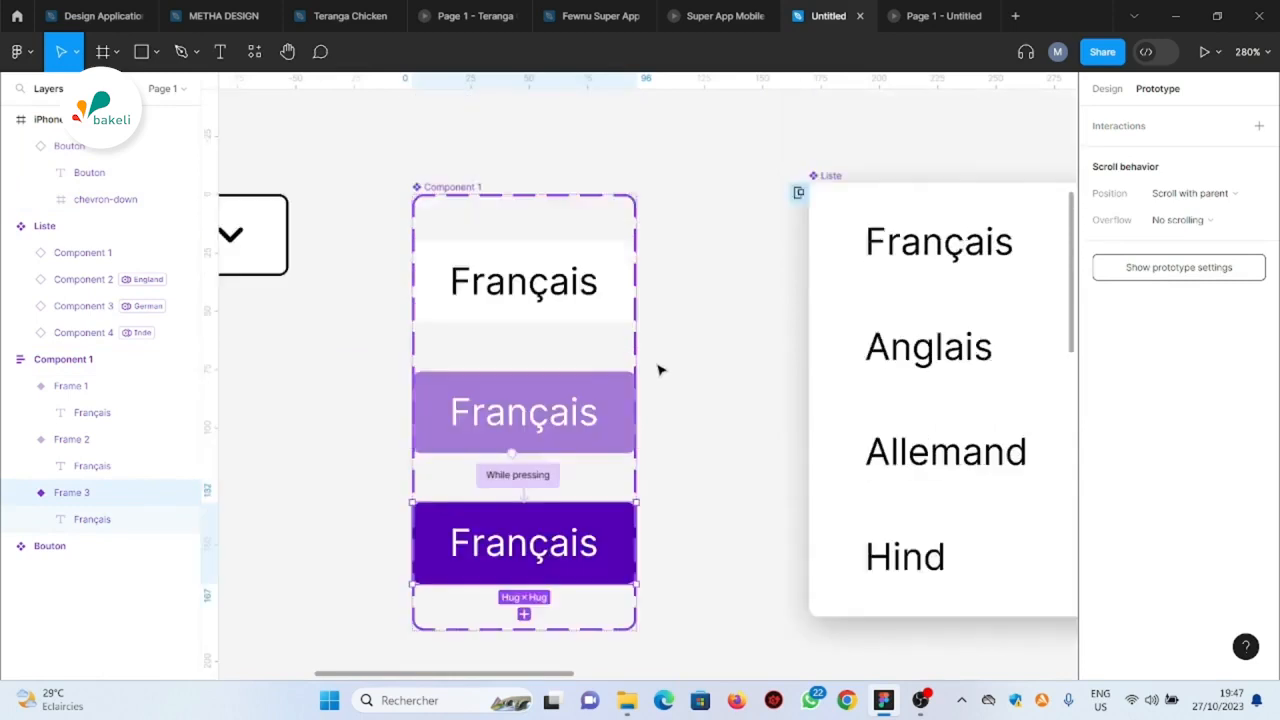
left_click(590, 281)
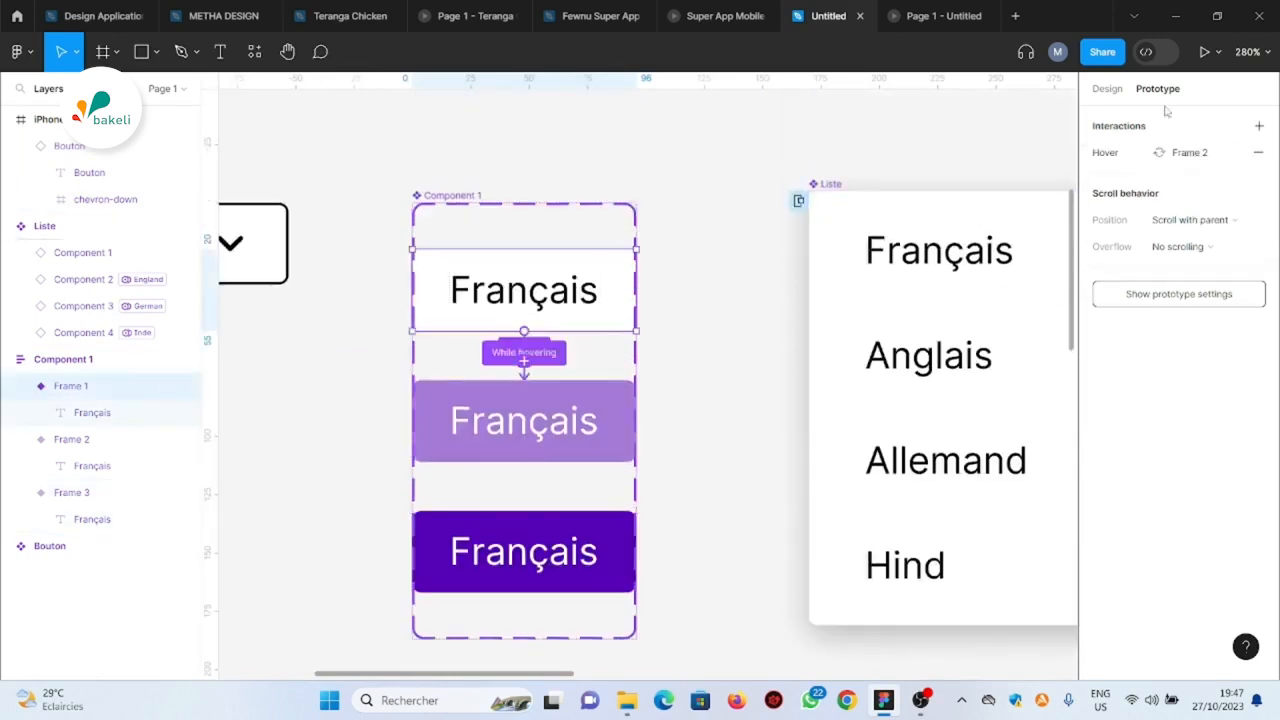
left_click(1107, 89)
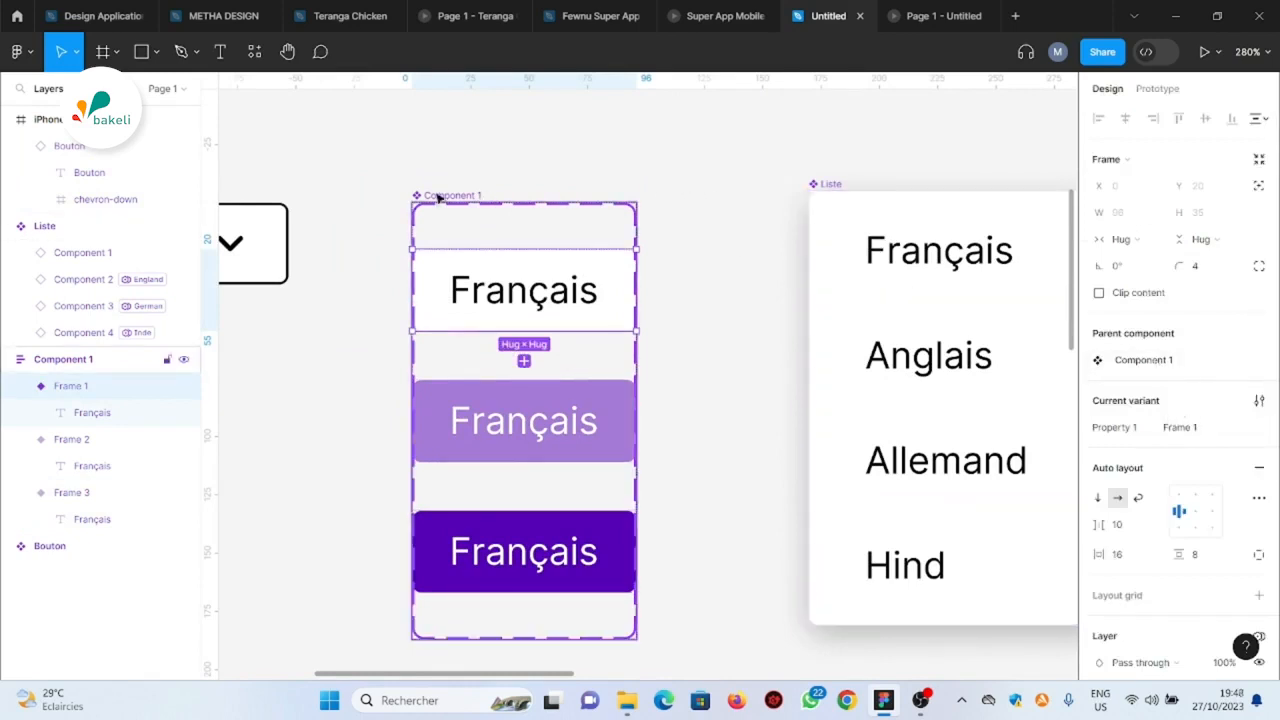
double_click(1126, 431)
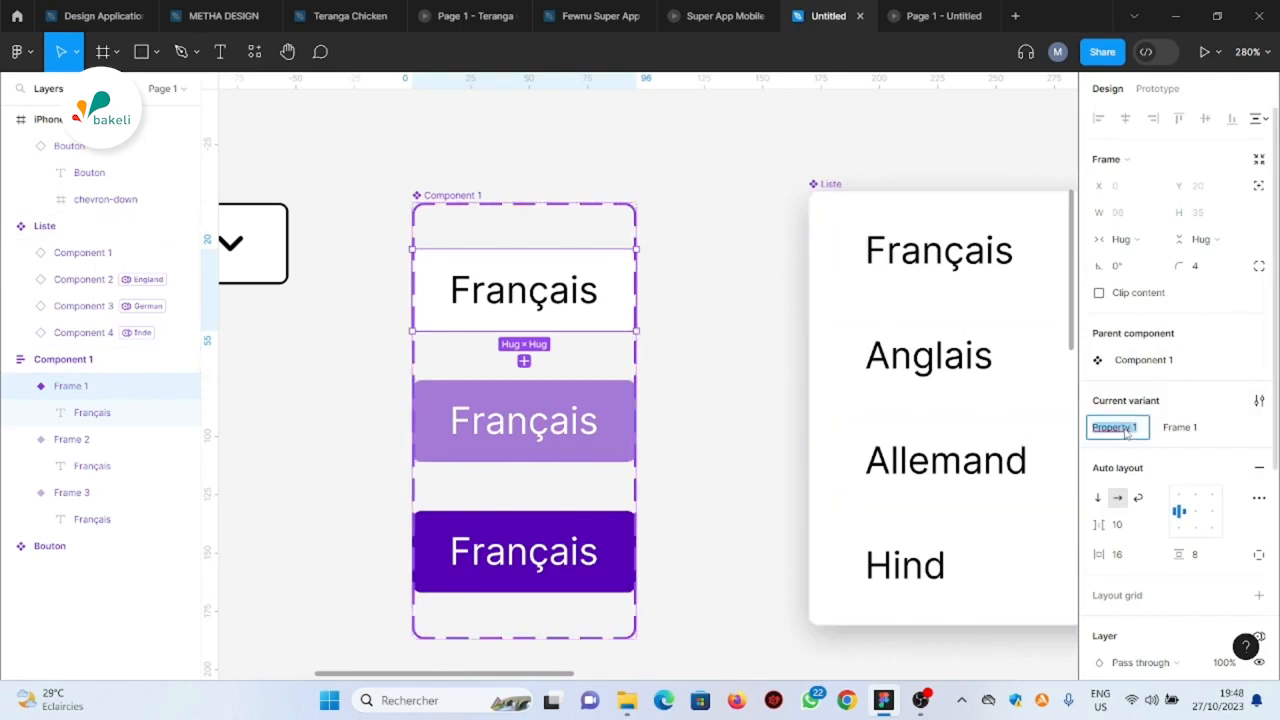
type("Etats")
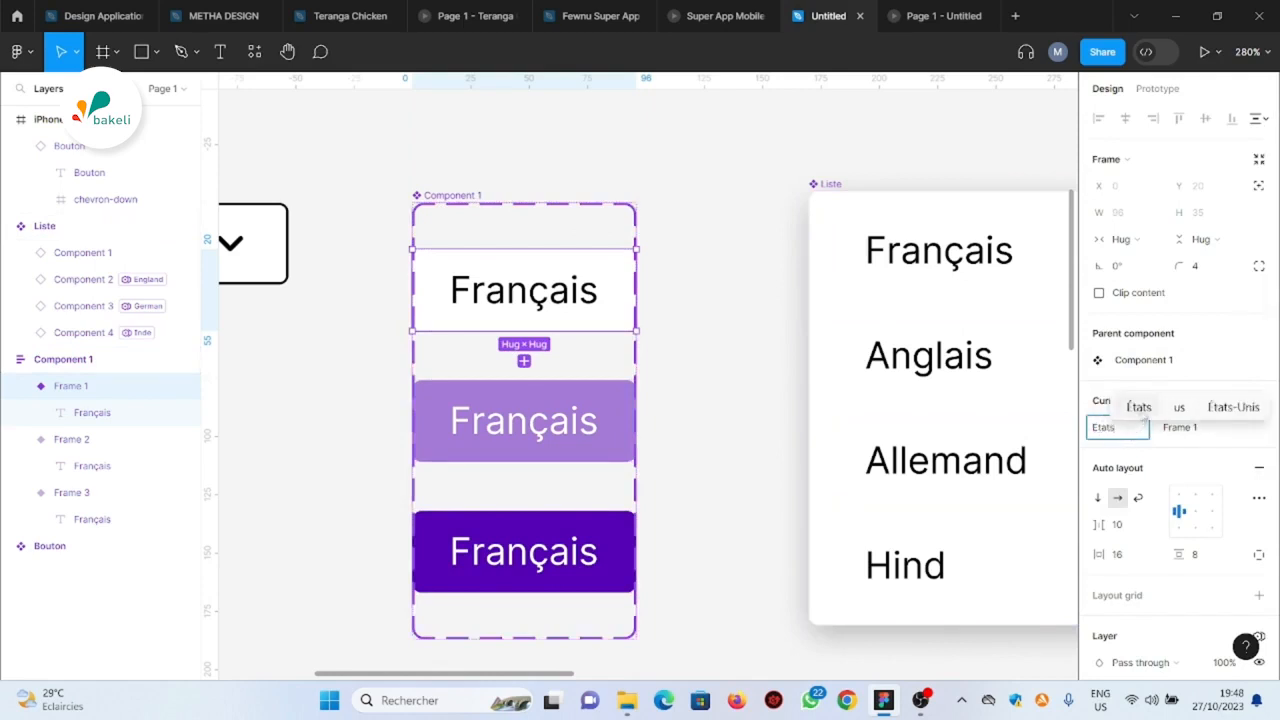
left_click(588, 290)
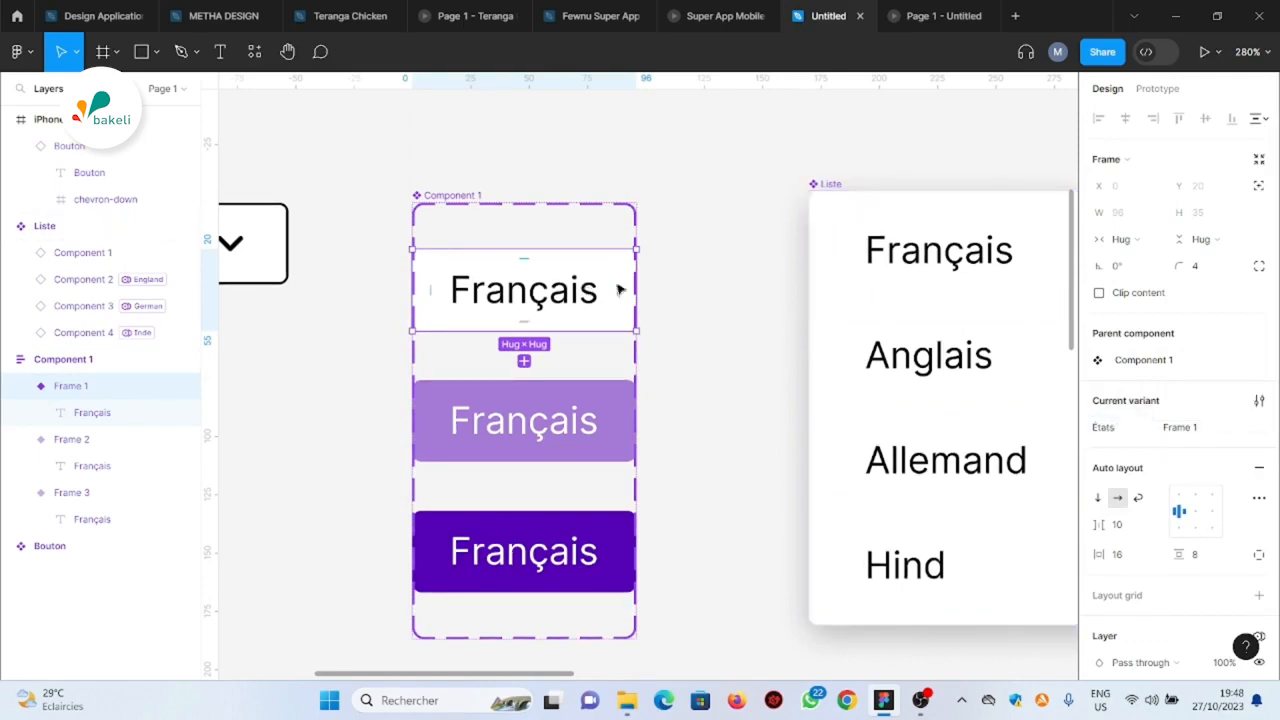
Name Component 1's white, light purple and dark purple variants Primaire, Hover and Actif respectively
left_click(1180, 430)
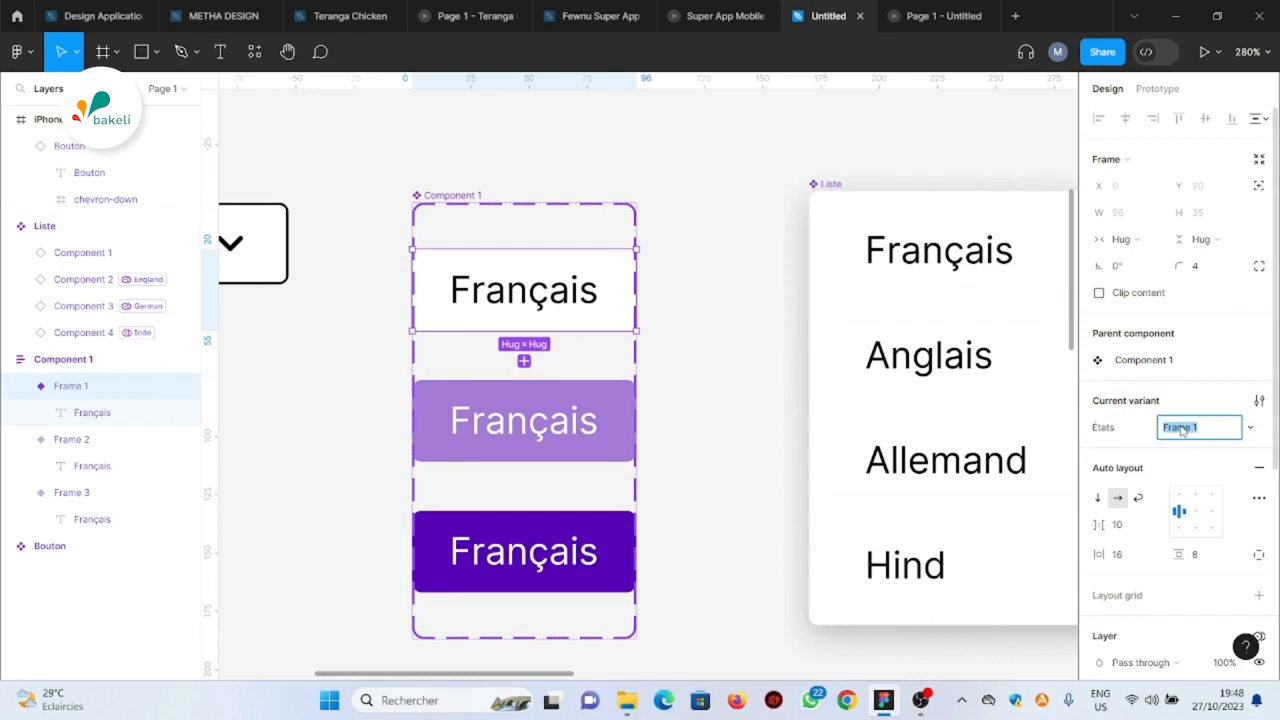
type("Primaire")
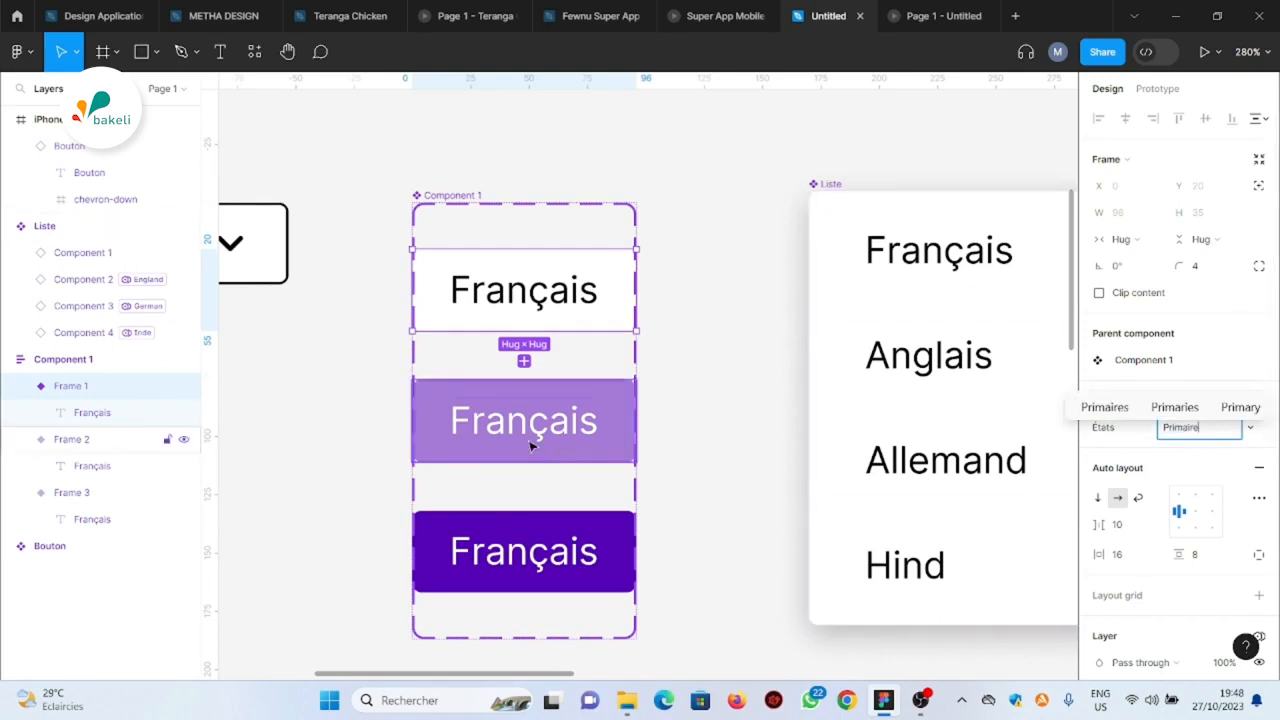
left_click(532, 443)
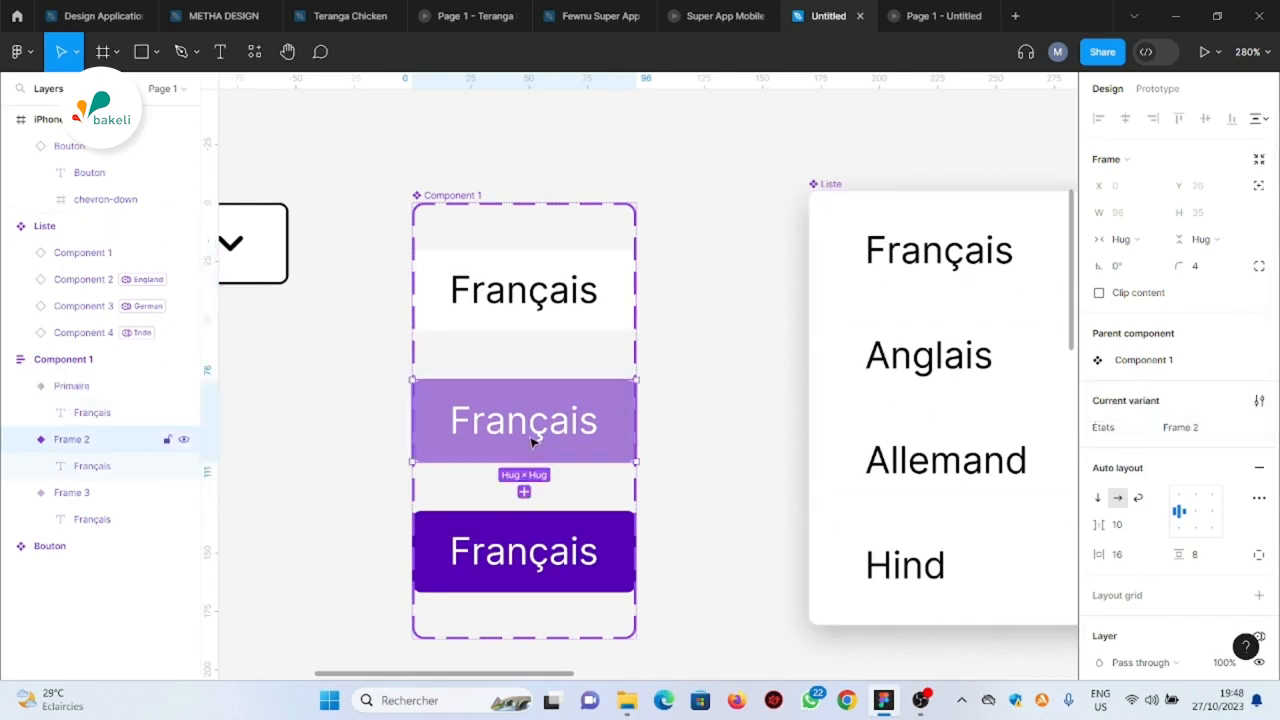
left_click(1193, 432)
type("Hover")
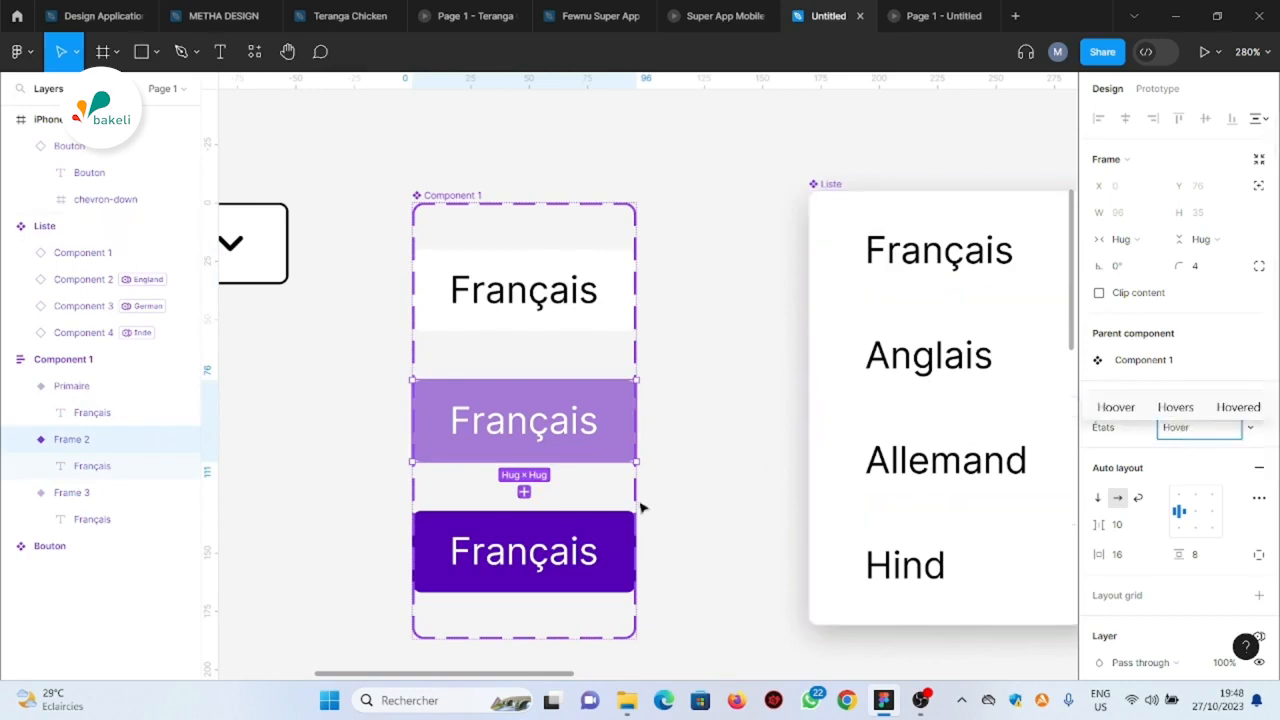
left_click(609, 556)
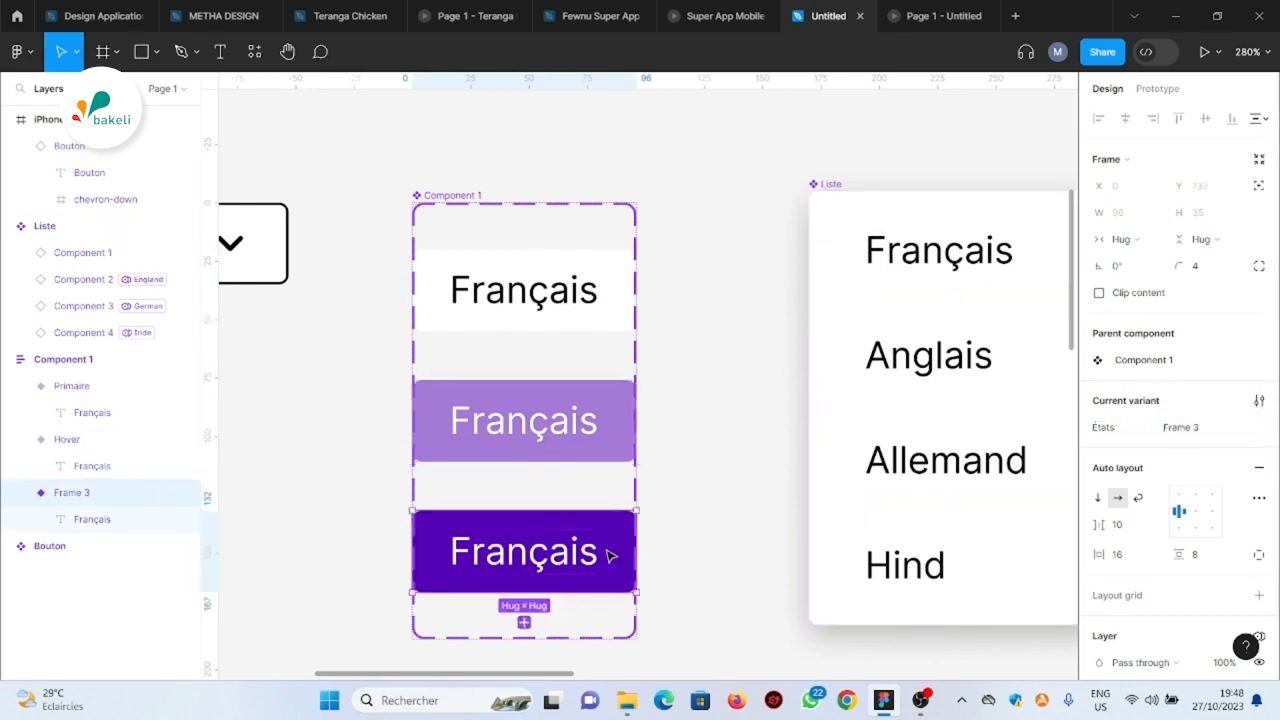
left_click(1195, 430)
type("Actif")
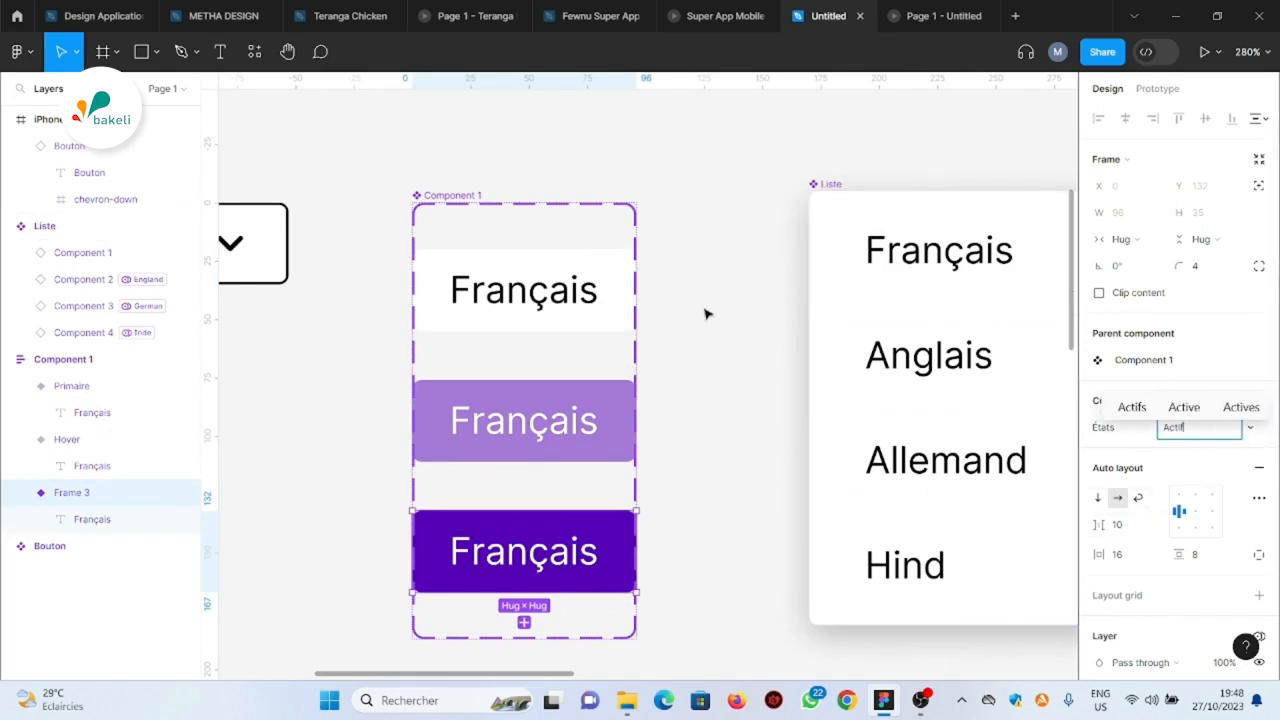
key("Return")
left_click(713, 308)
Try to add an on-click Set variable interaction to the Actif variant
scroll(729, 366, "down", 3)
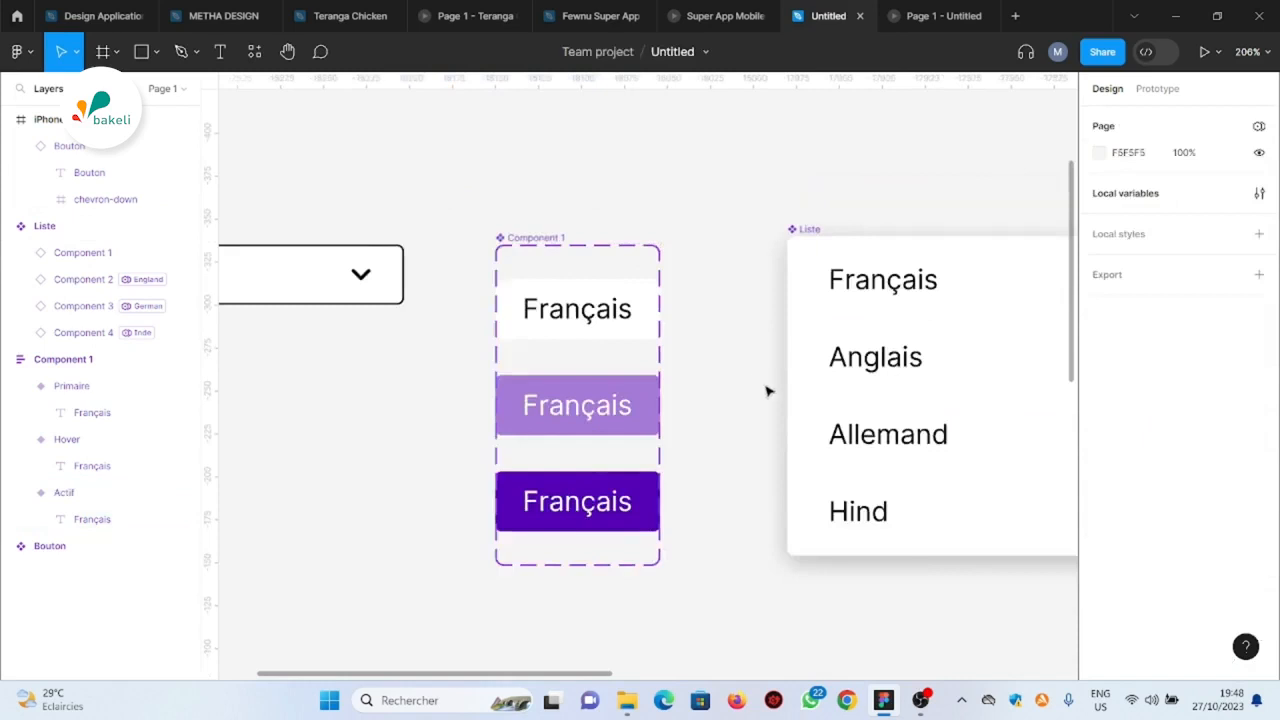
scroll(622, 413, "down", 2)
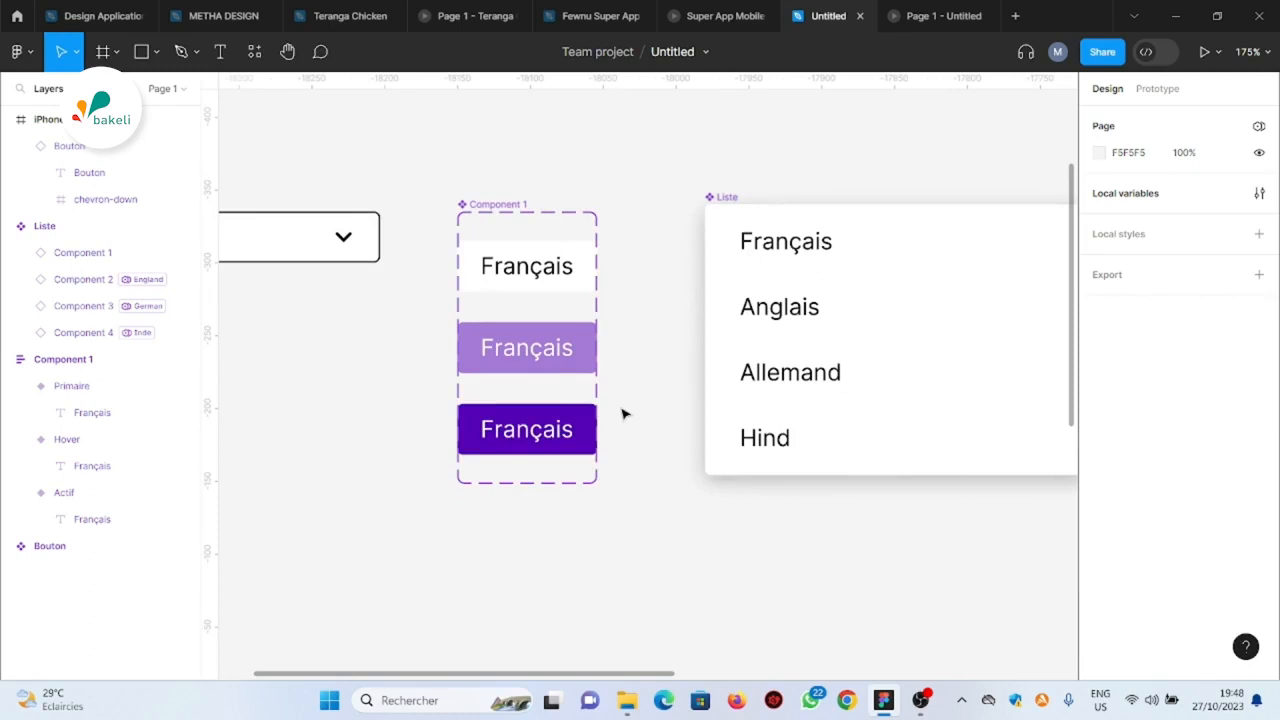
scroll(651, 418, "down", 1)
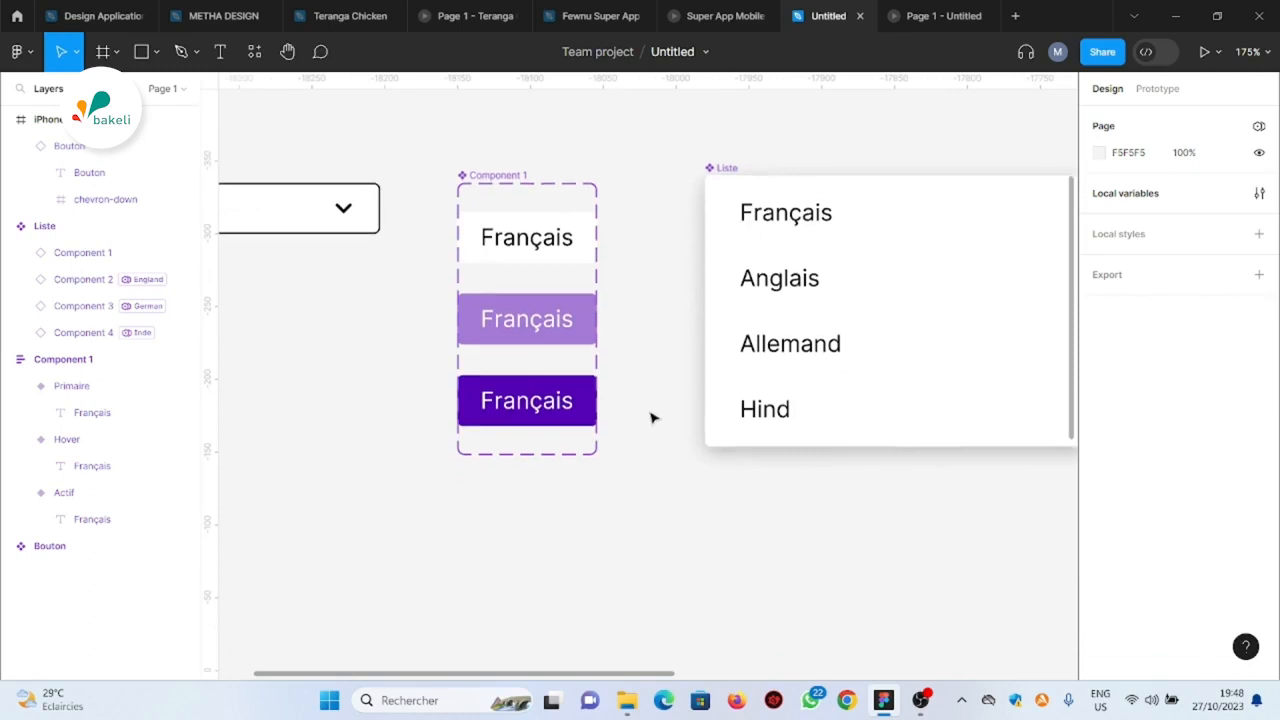
left_click(540, 410)
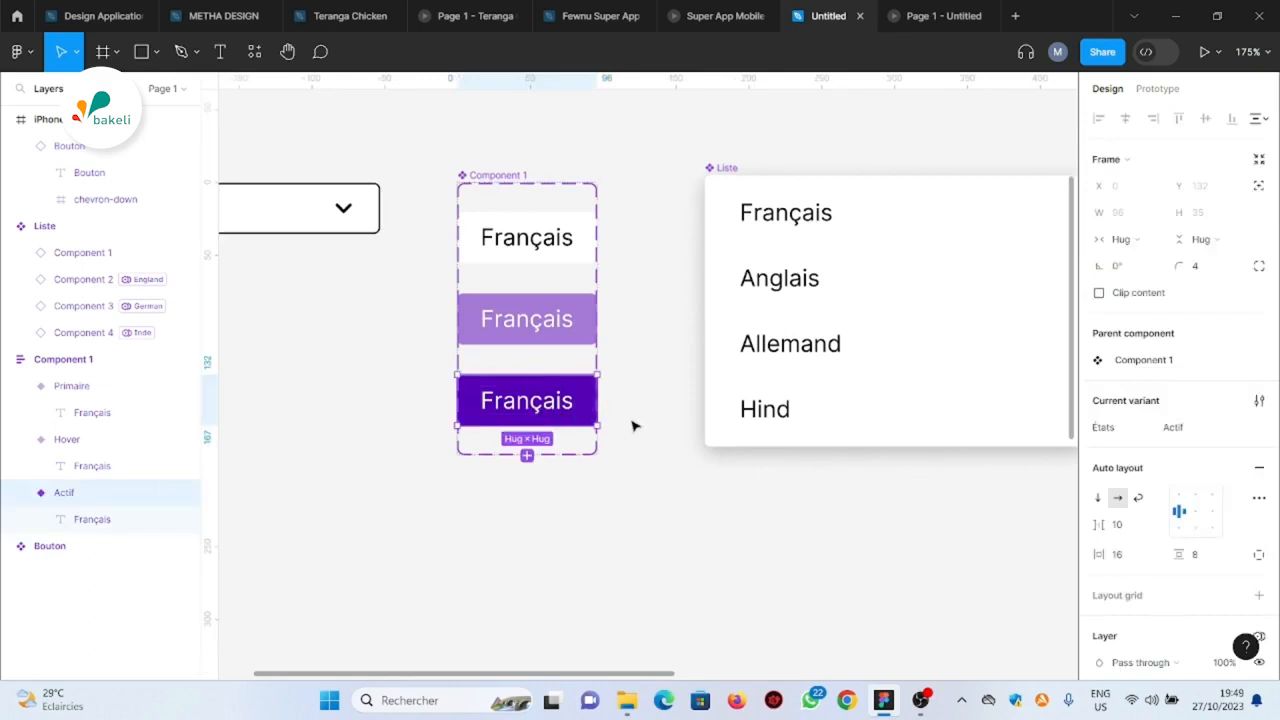
scroll(652, 421, "up", 5)
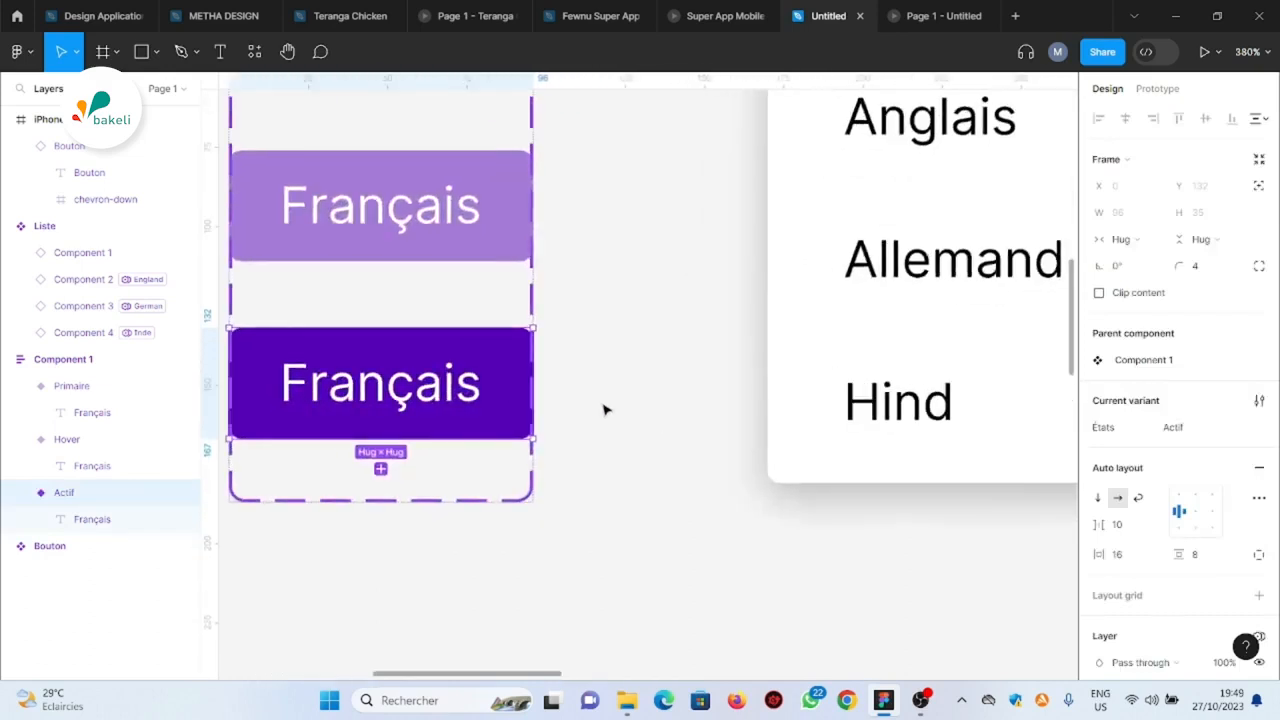
scroll(604, 409, "down", 3)
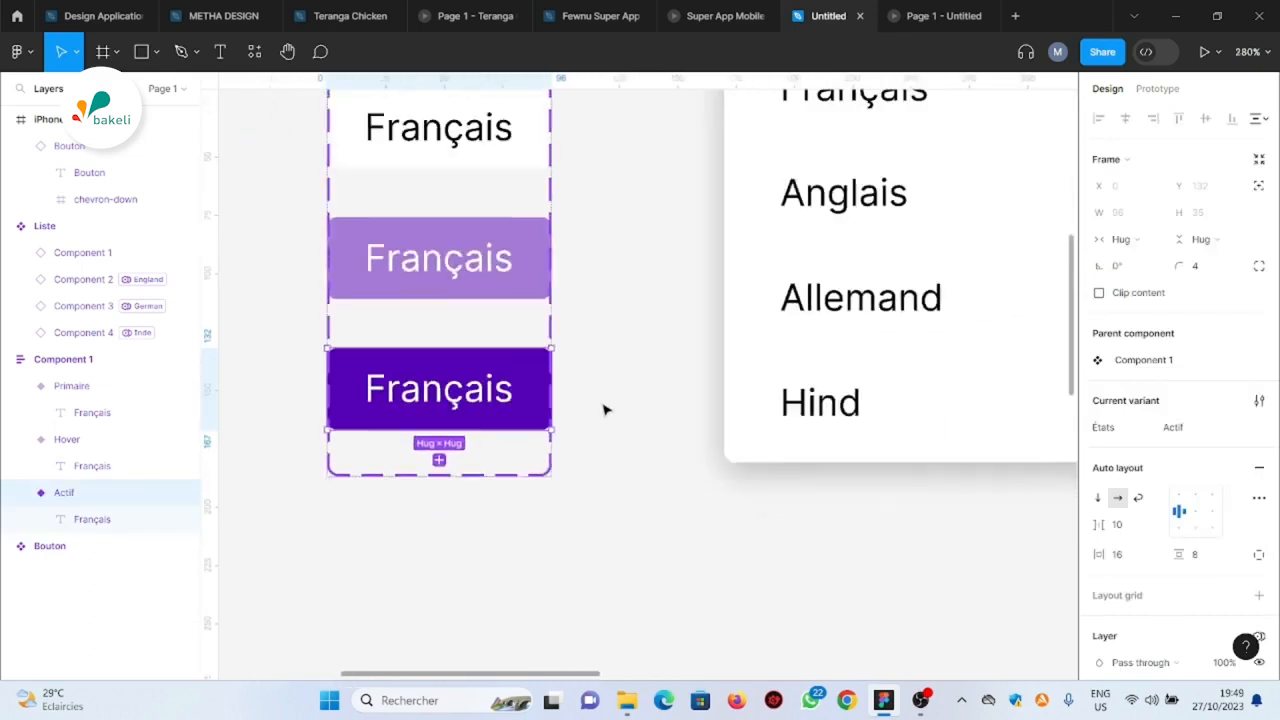
left_click(1158, 89)
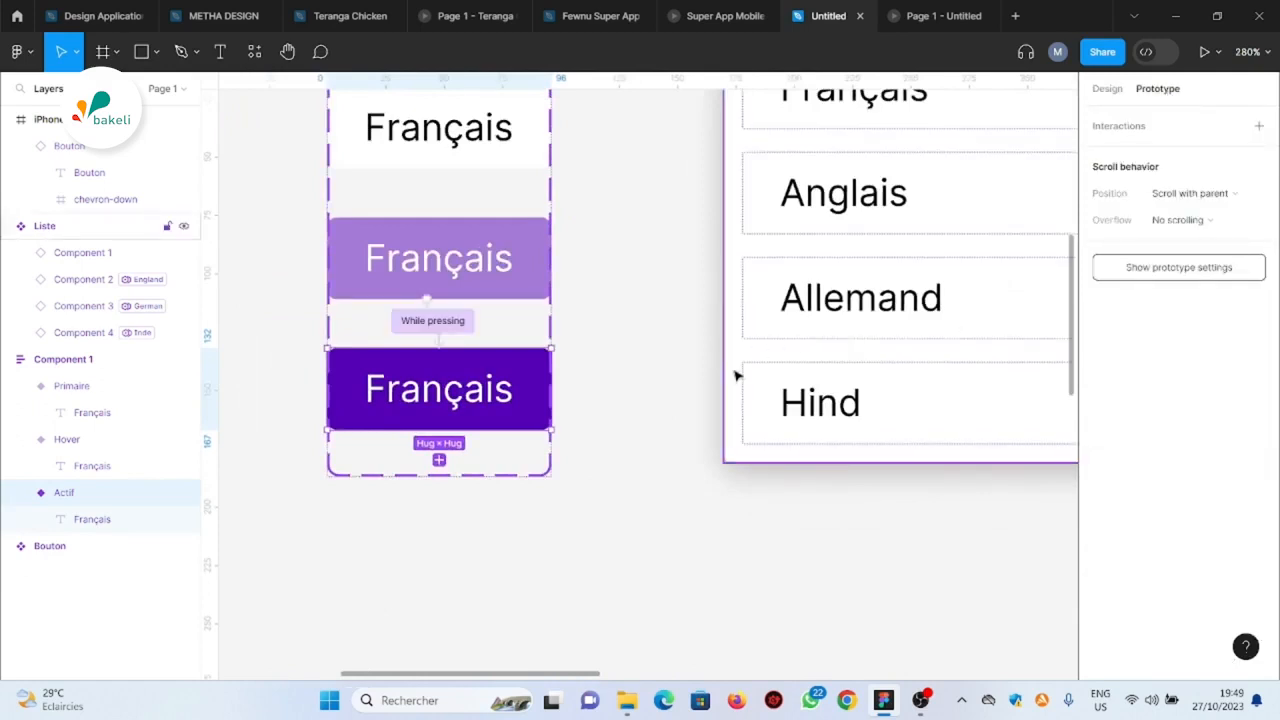
left_click(1260, 127)
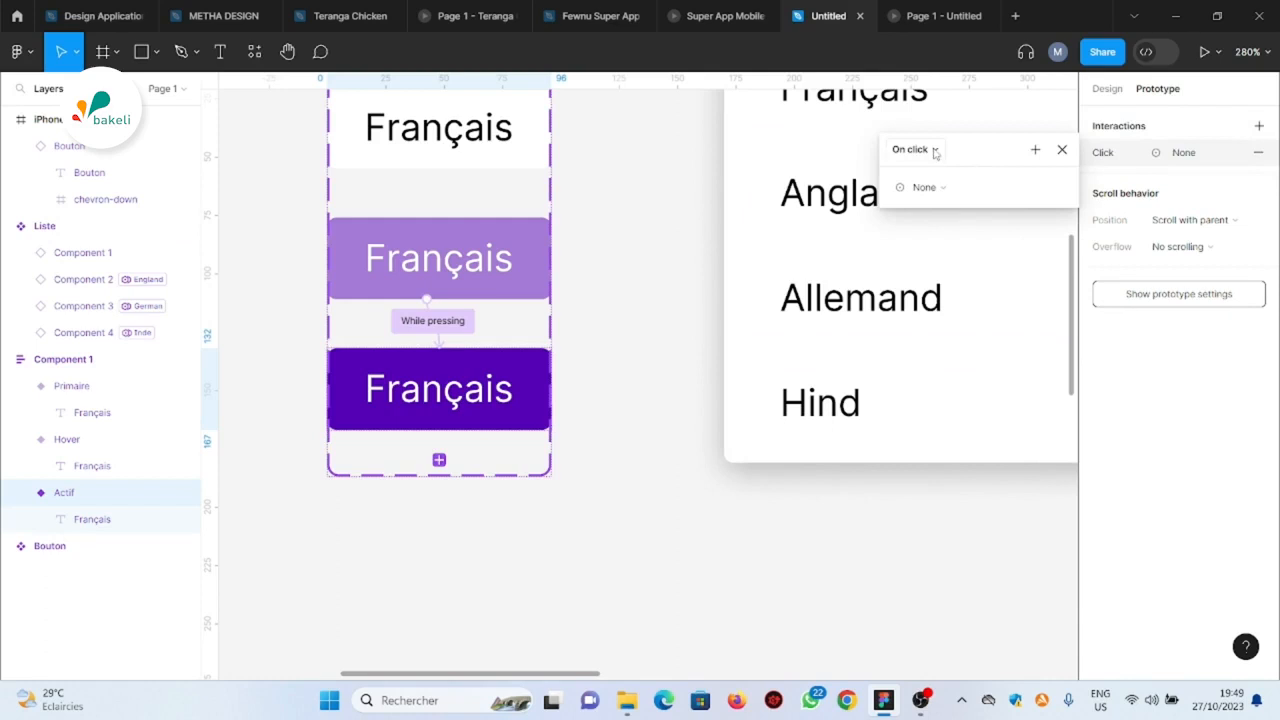
left_click(1023, 190)
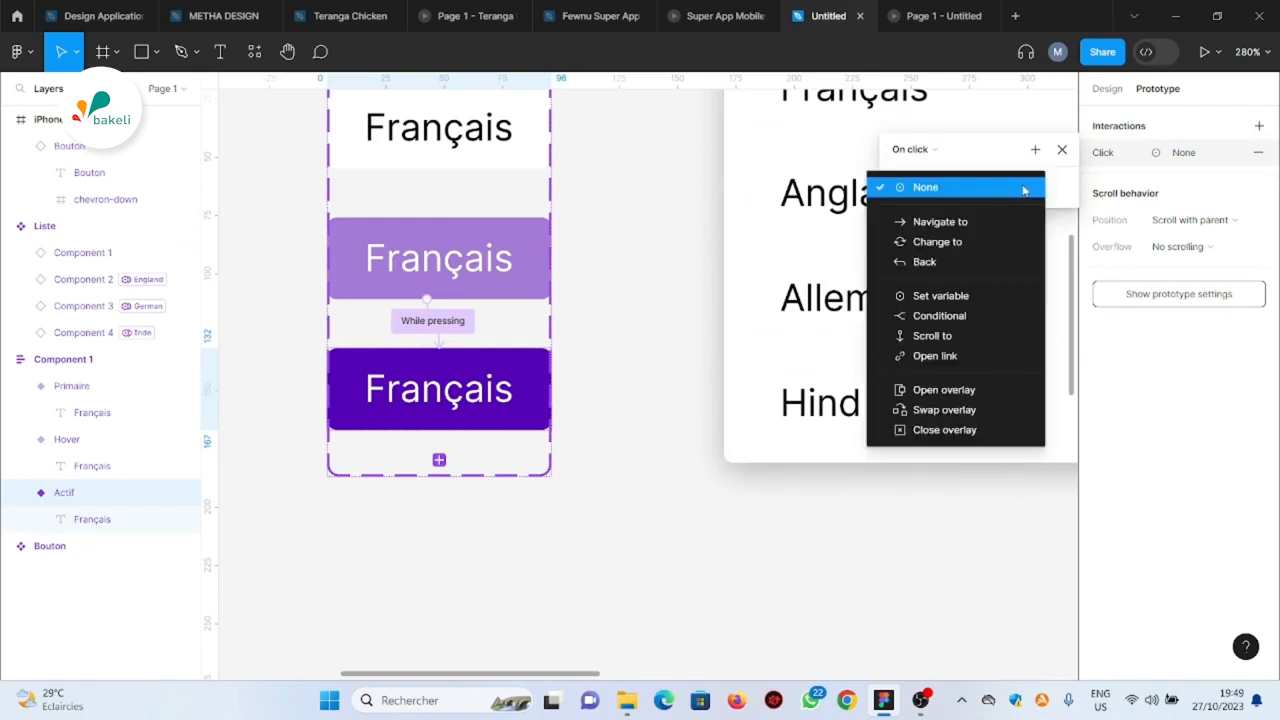
left_click(964, 298)
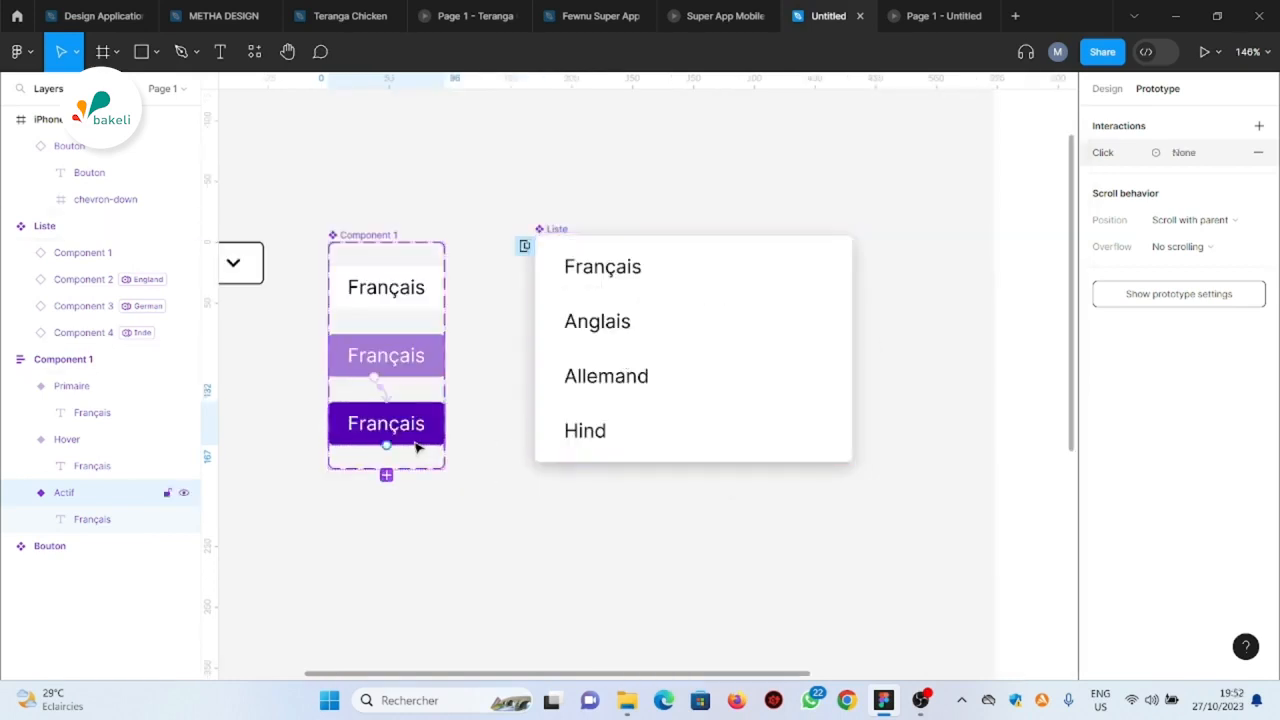
Check the hover behaviour of the language list items in the prototype preview and return to the design file
left_click(928, 16)
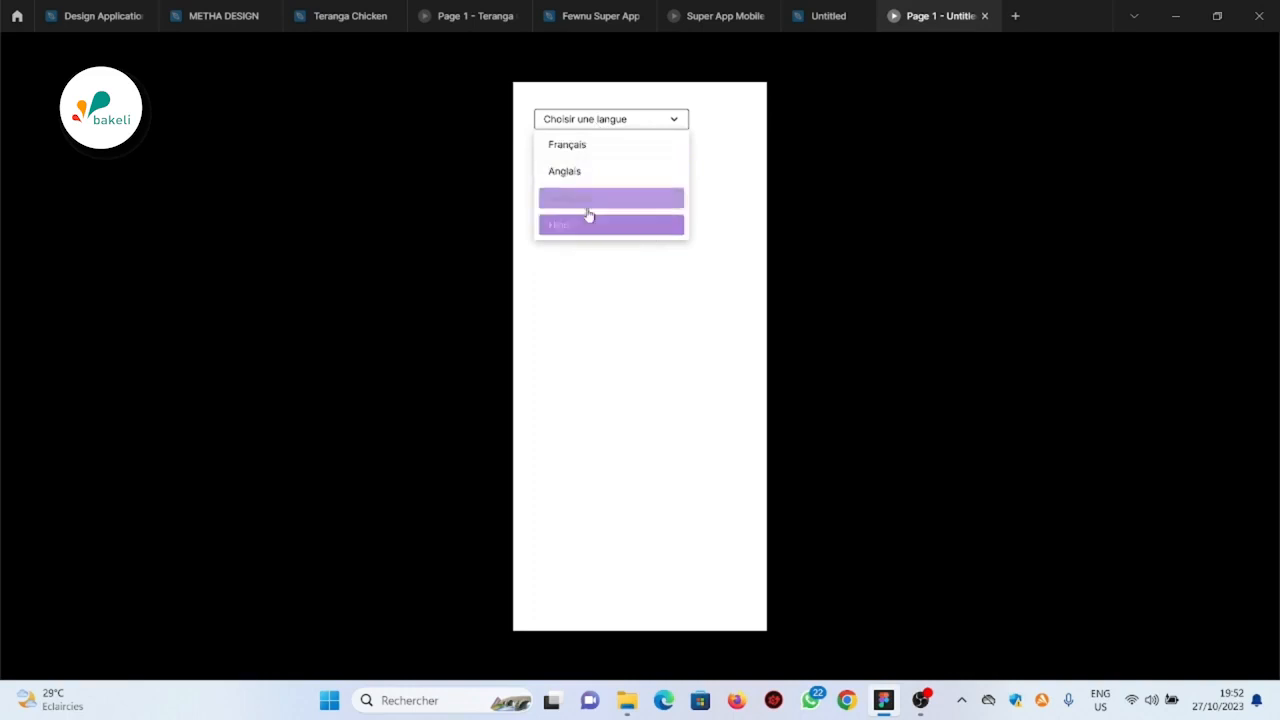
left_click(820, 16)
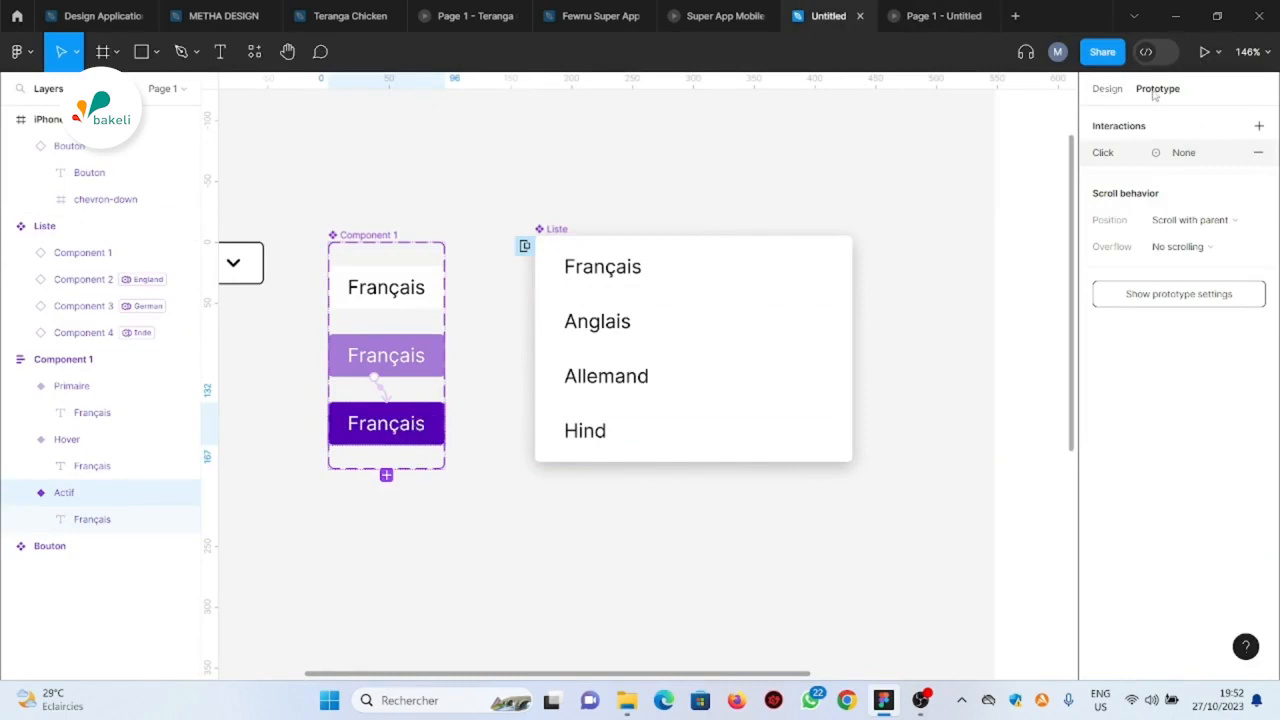
Replace the Actif variant's empty click interaction with a new on-click interaction using the Set variable action
left_click(1259, 153)
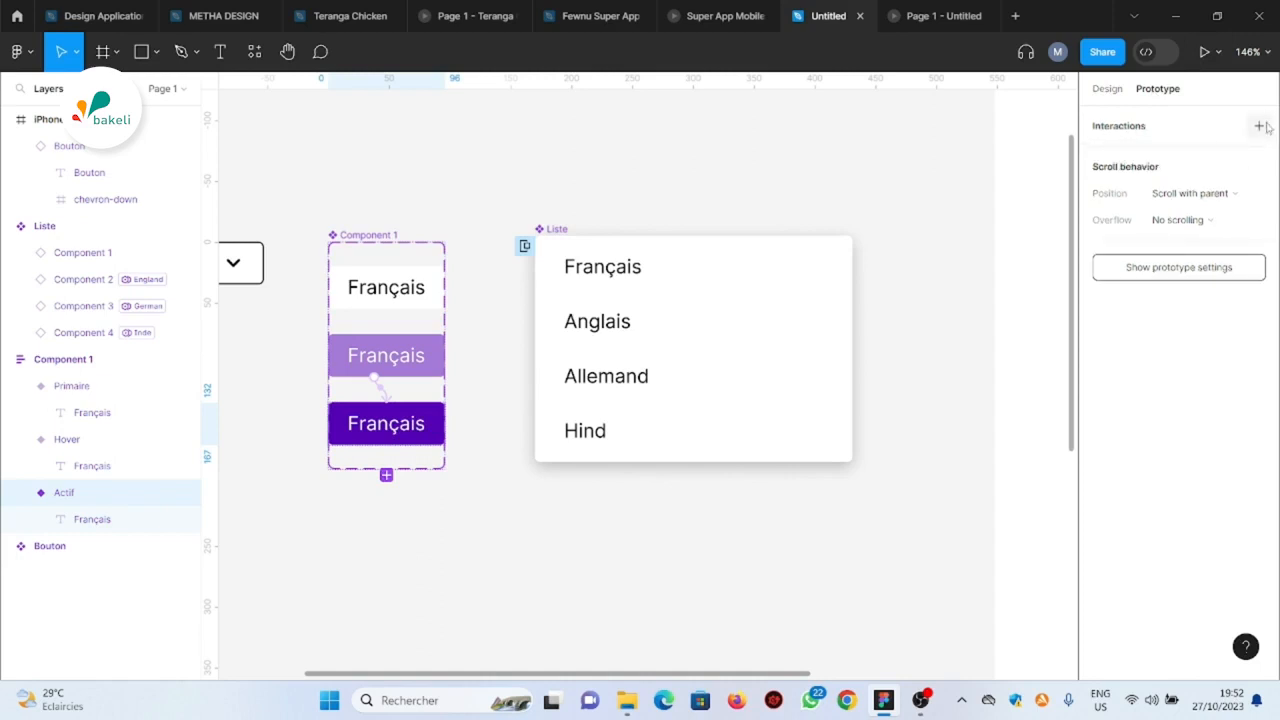
left_click(1260, 126)
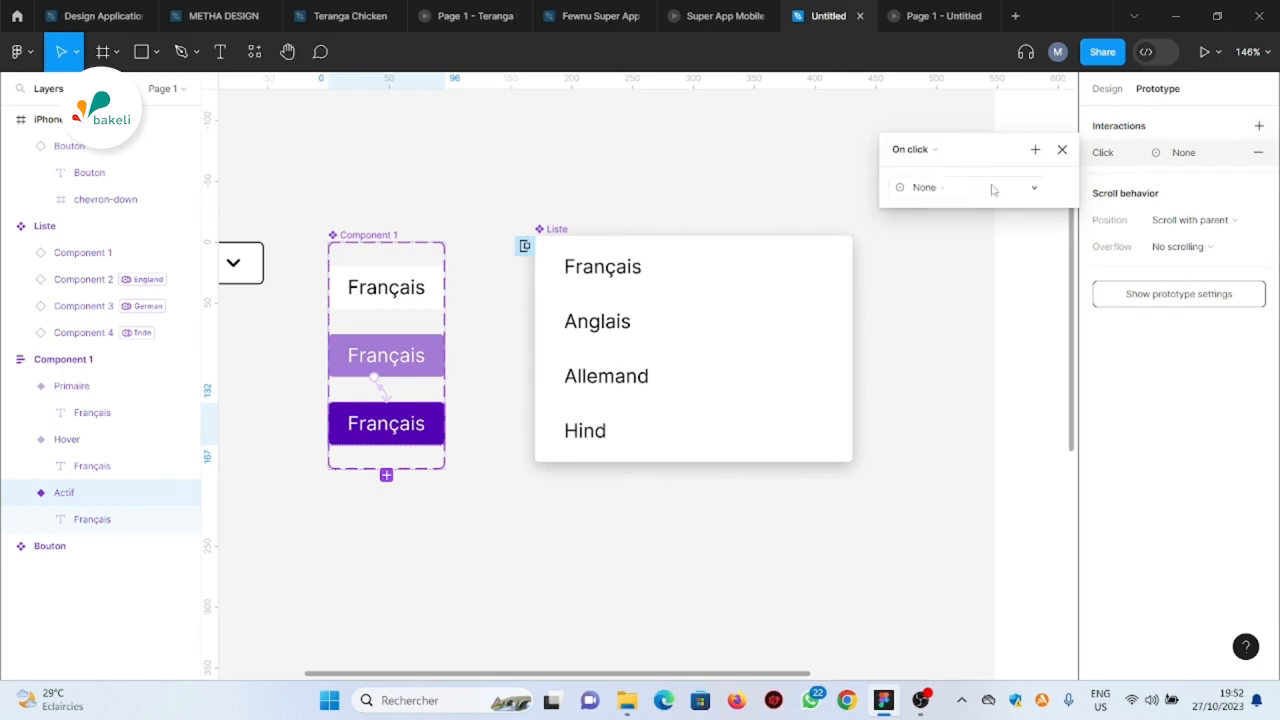
left_click(1038, 191)
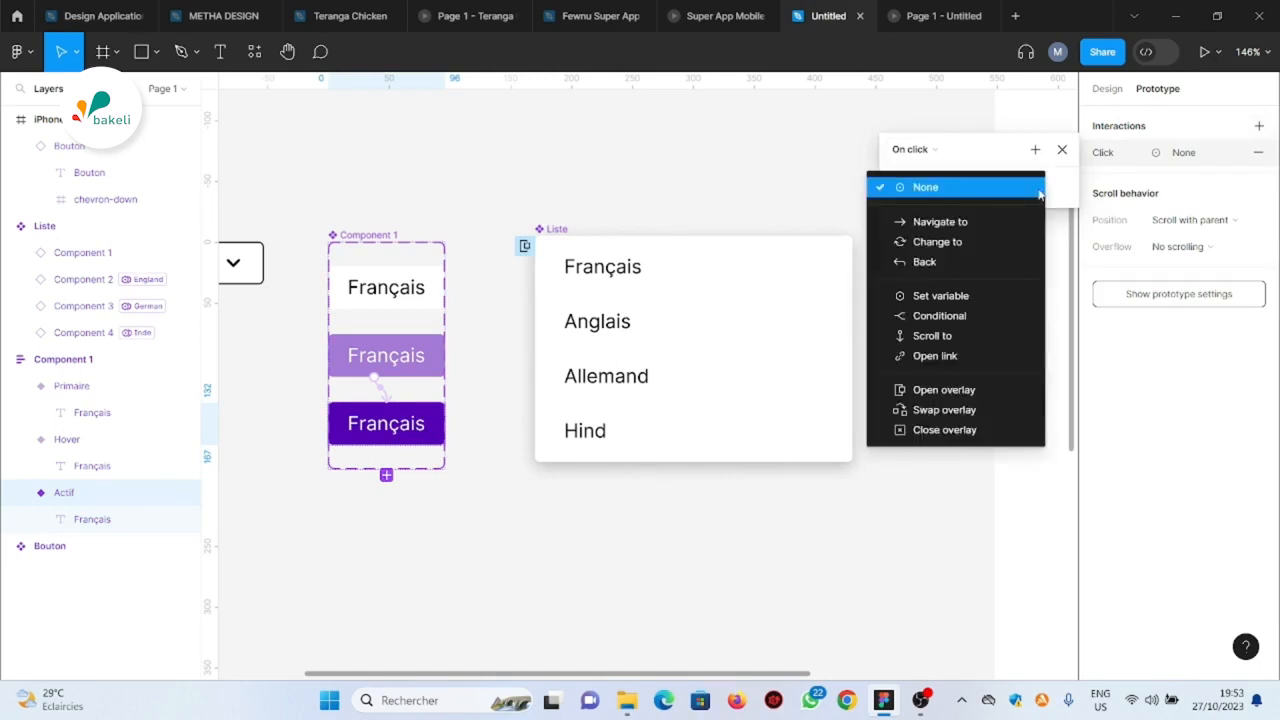
left_click(984, 298)
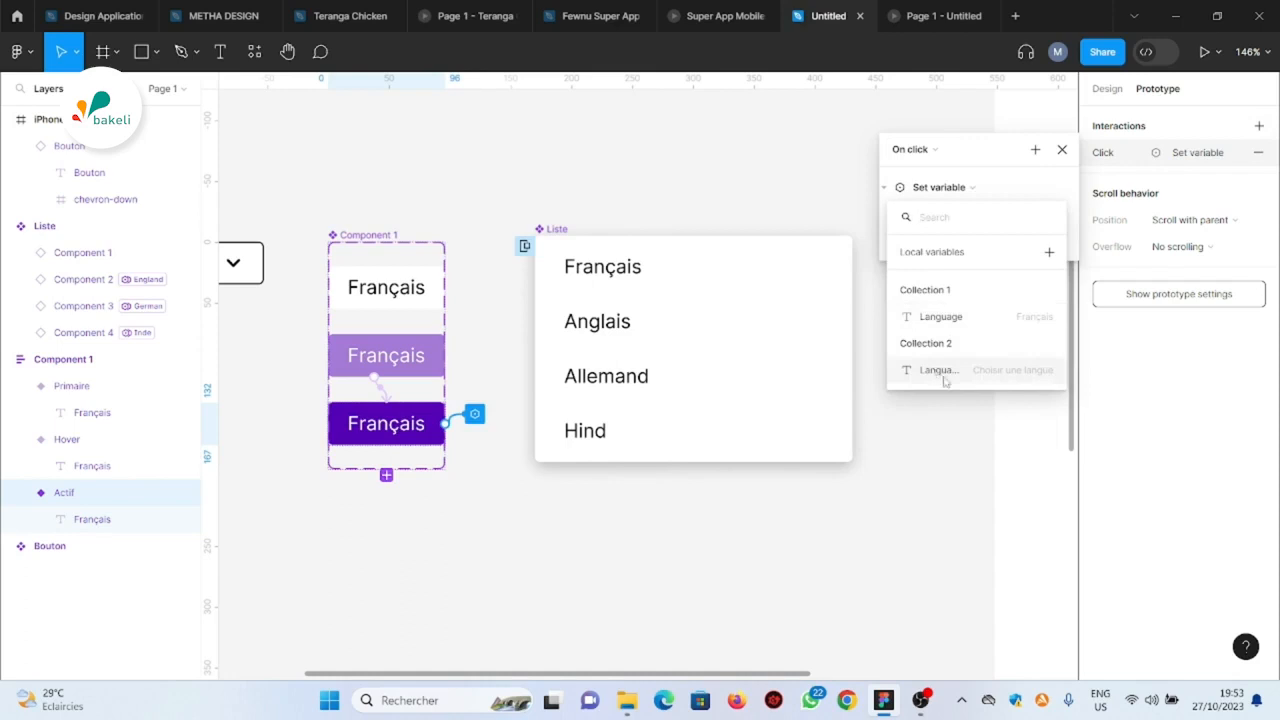
Review the open language dropdown in the prototype preview, dismiss the chat notification and return to the design file
left_click(922, 16)
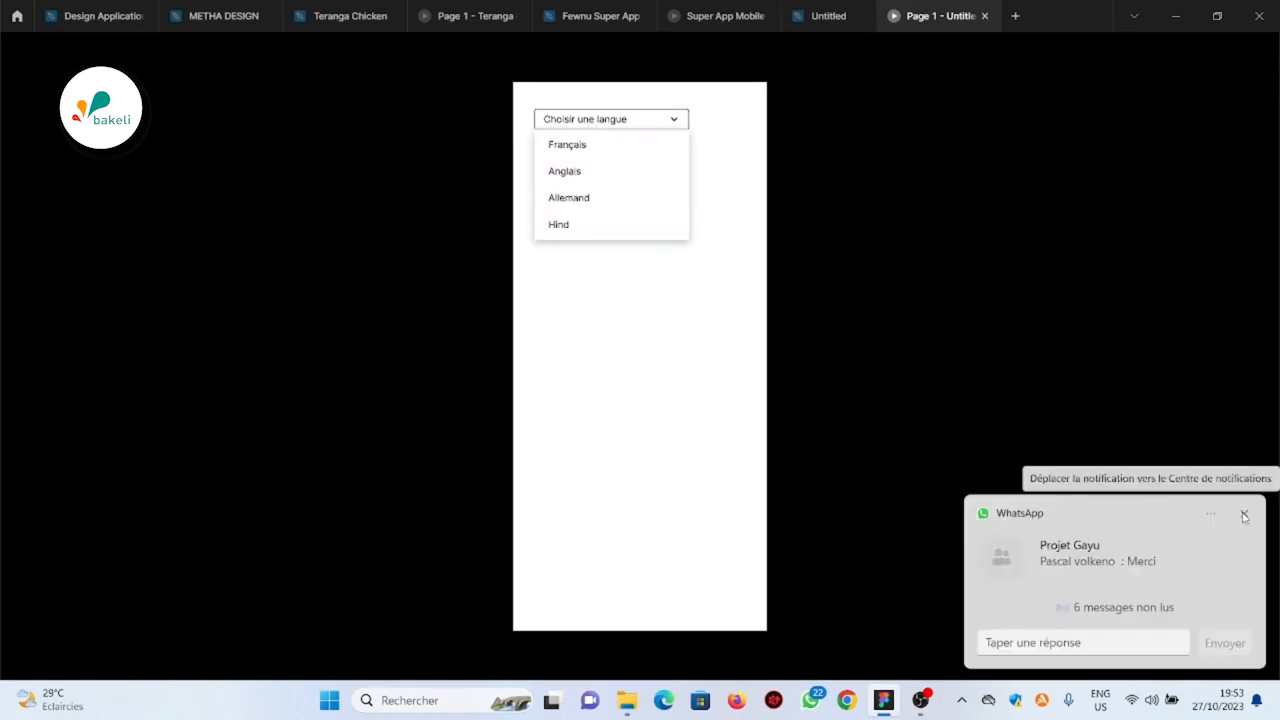
left_click(1228, 505)
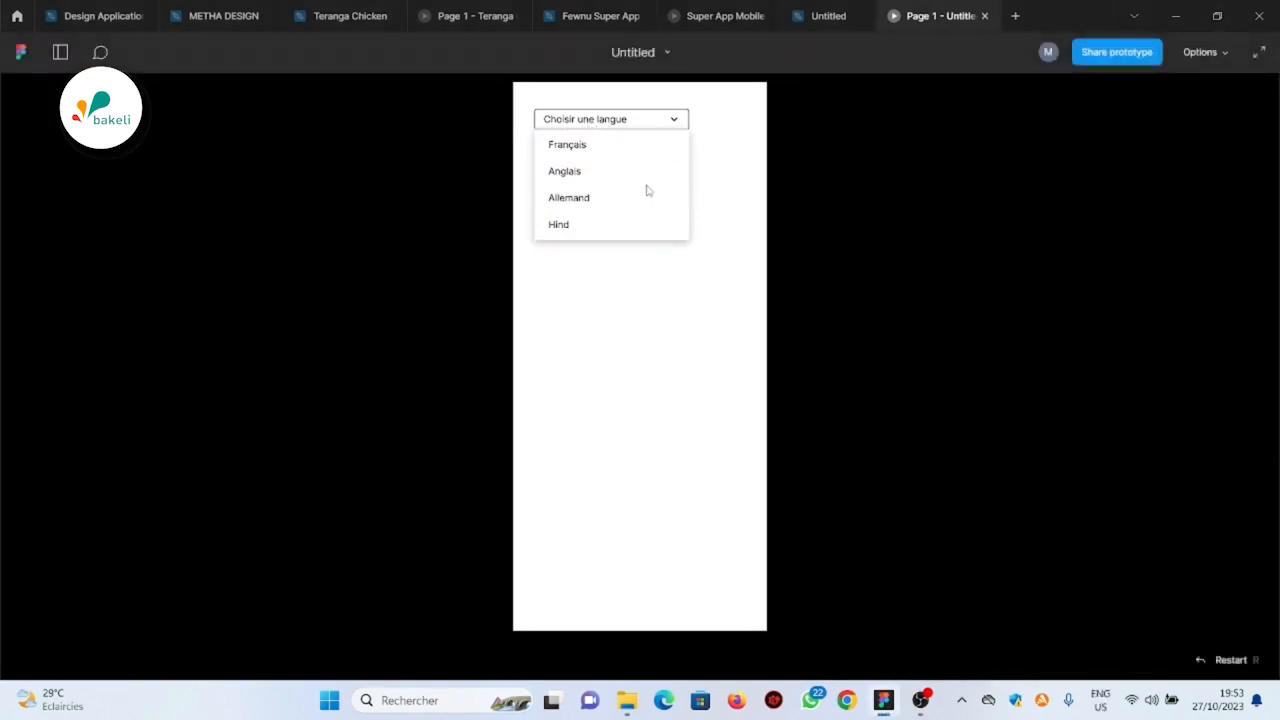
left_click(830, 18)
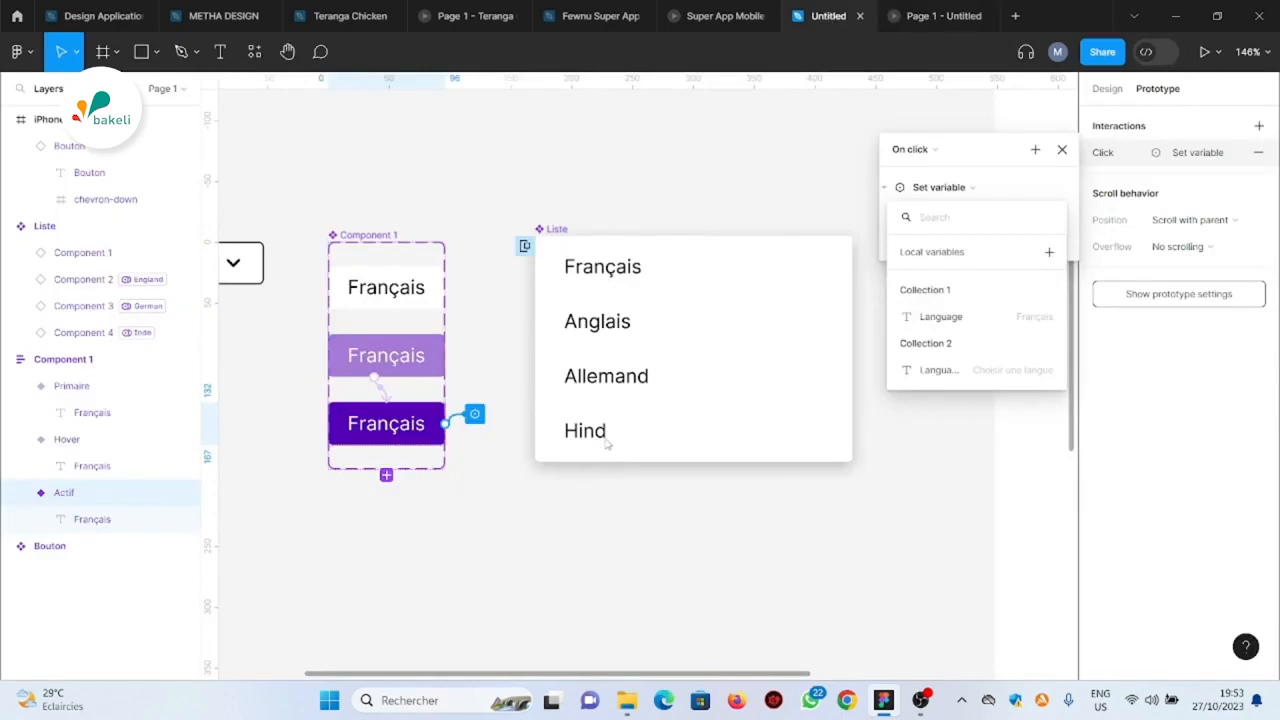
Set the Actif variant's Set variable action to assign the Language variable to Language en cours, and close the interaction settings
left_click(969, 372)
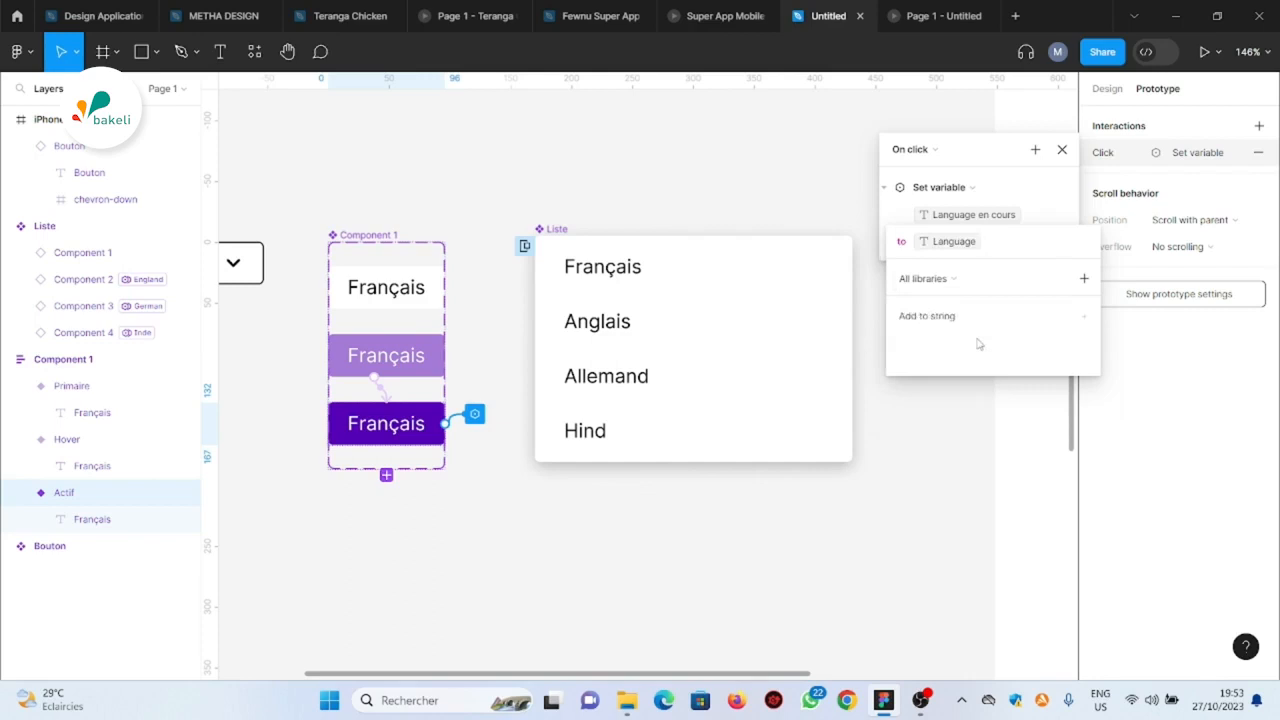
left_click(1066, 155)
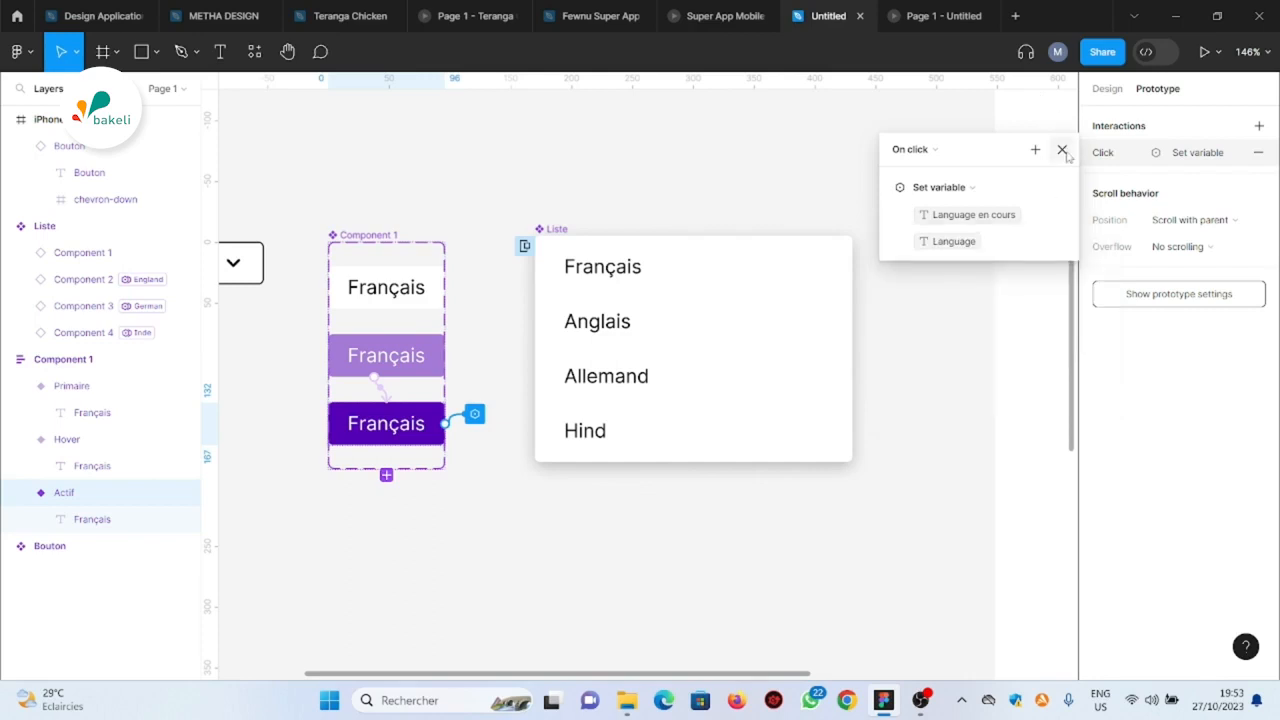
left_click(1062, 150)
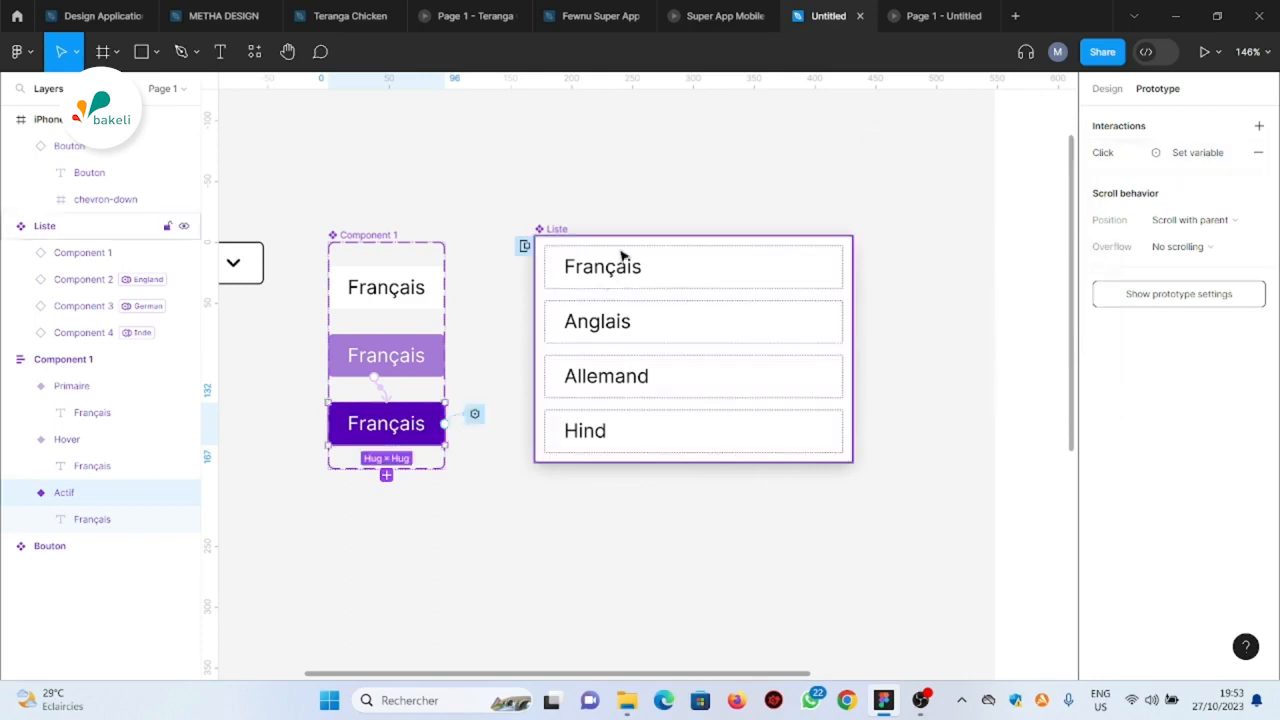
Test the open dropdown in the prototype preview by choosing Français, Anglais, Allemand and Hind in turn, and Français again
left_click(944, 16)
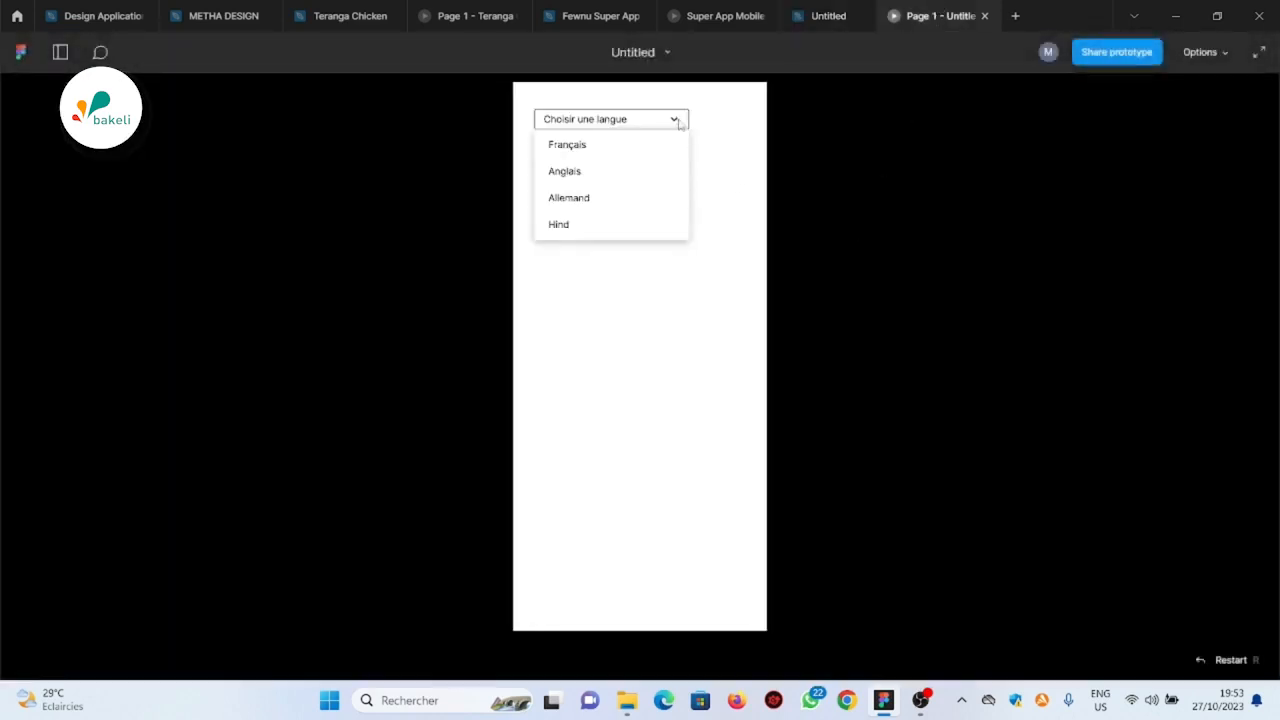
left_click(590, 152)
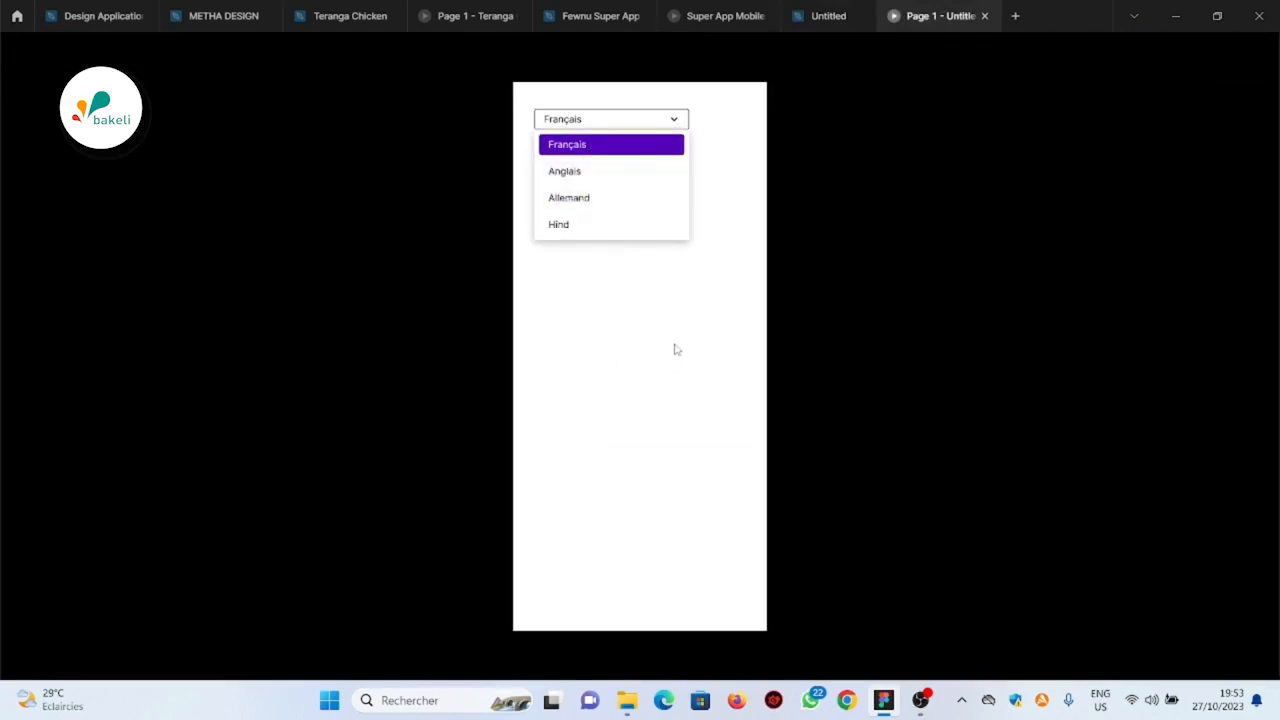
left_click(579, 175)
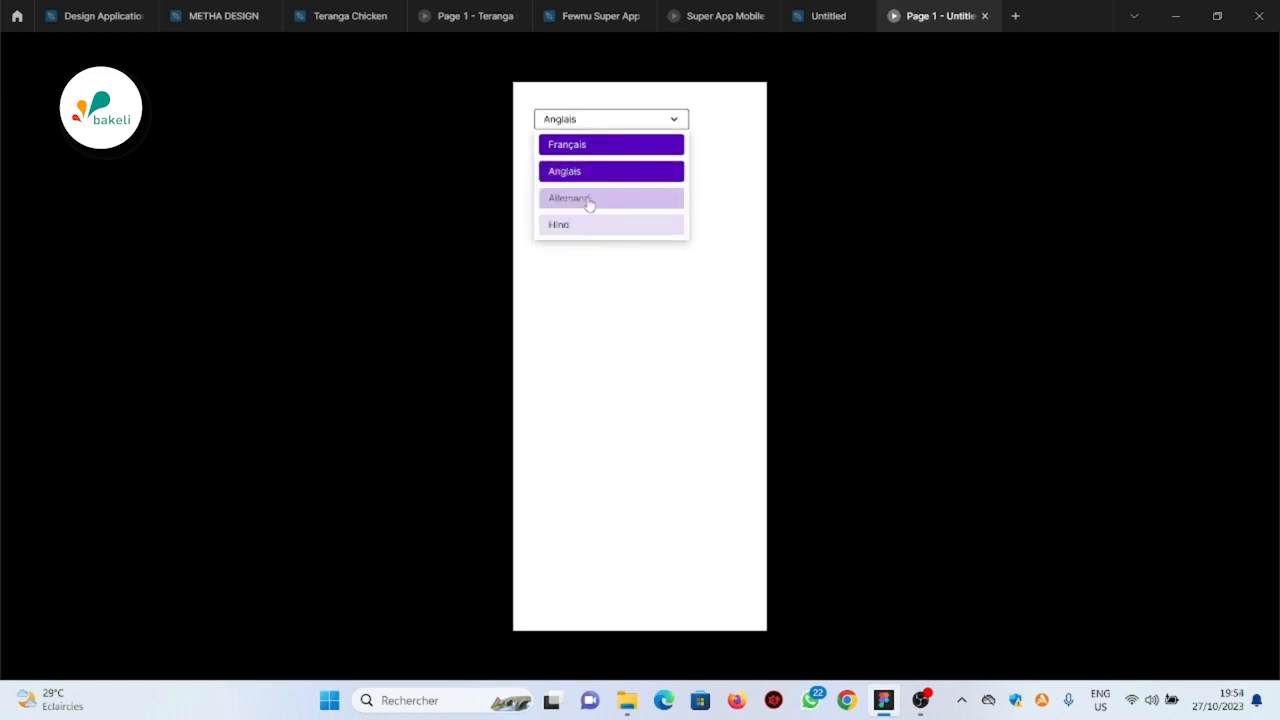
left_click(591, 201)
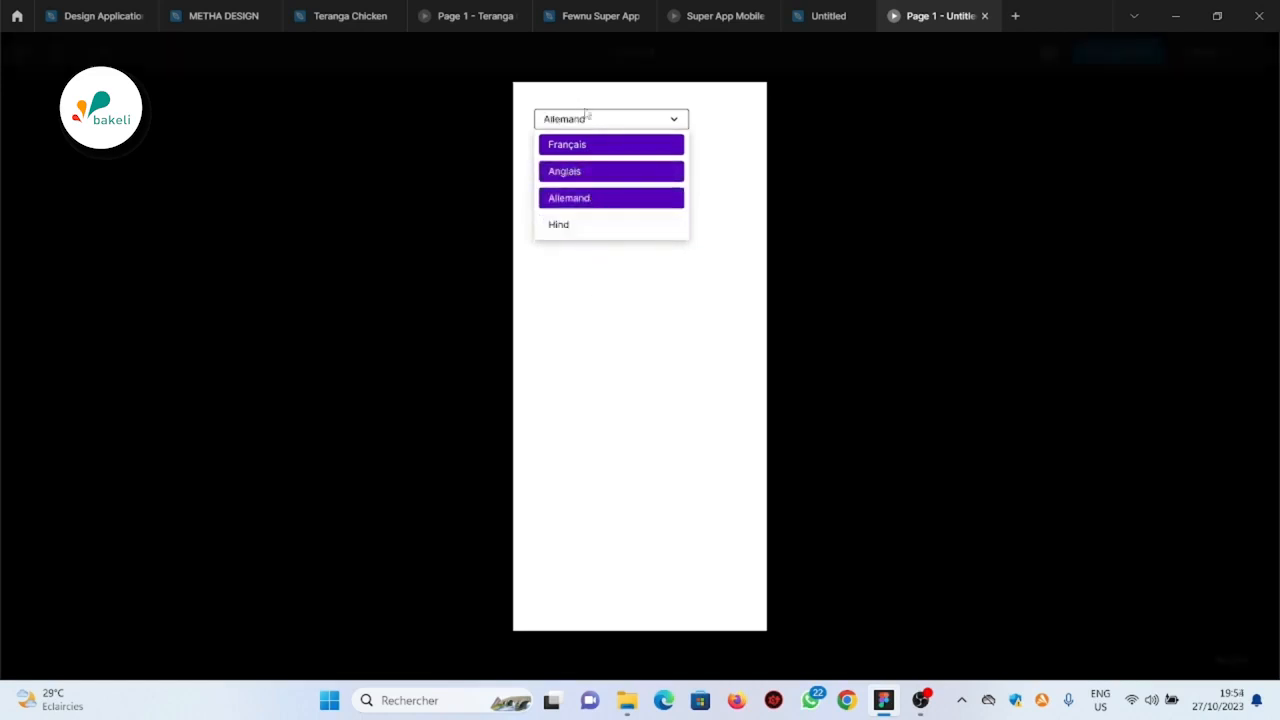
left_click(591, 228)
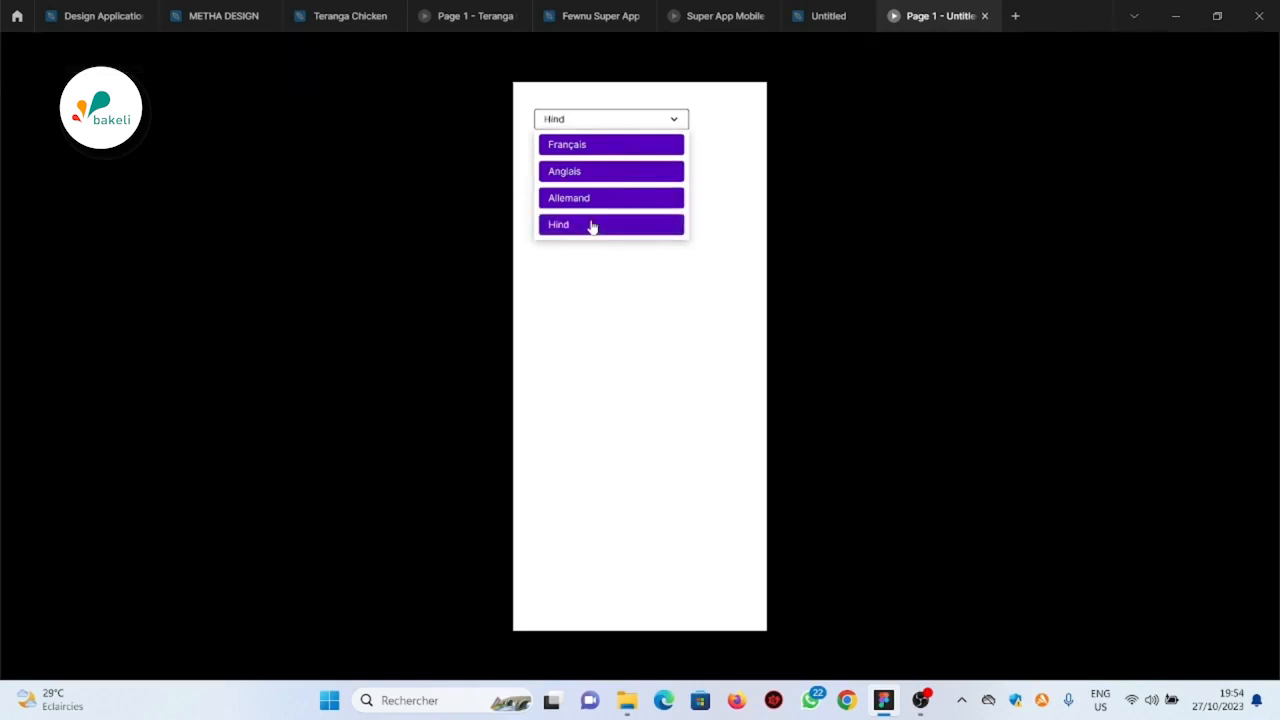
left_click(640, 146)
Return to the design file and add a Close overlay action to the Actif variant's on-click interaction
left_click(820, 16)
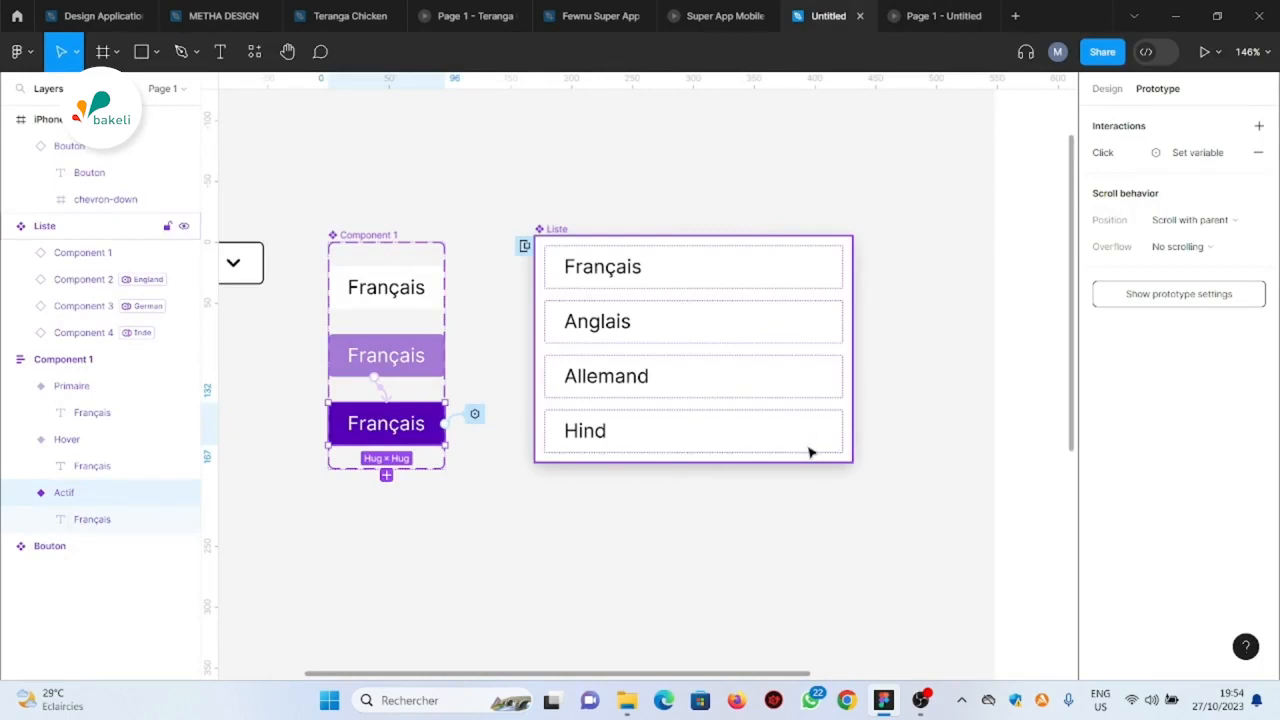
left_click(470, 414)
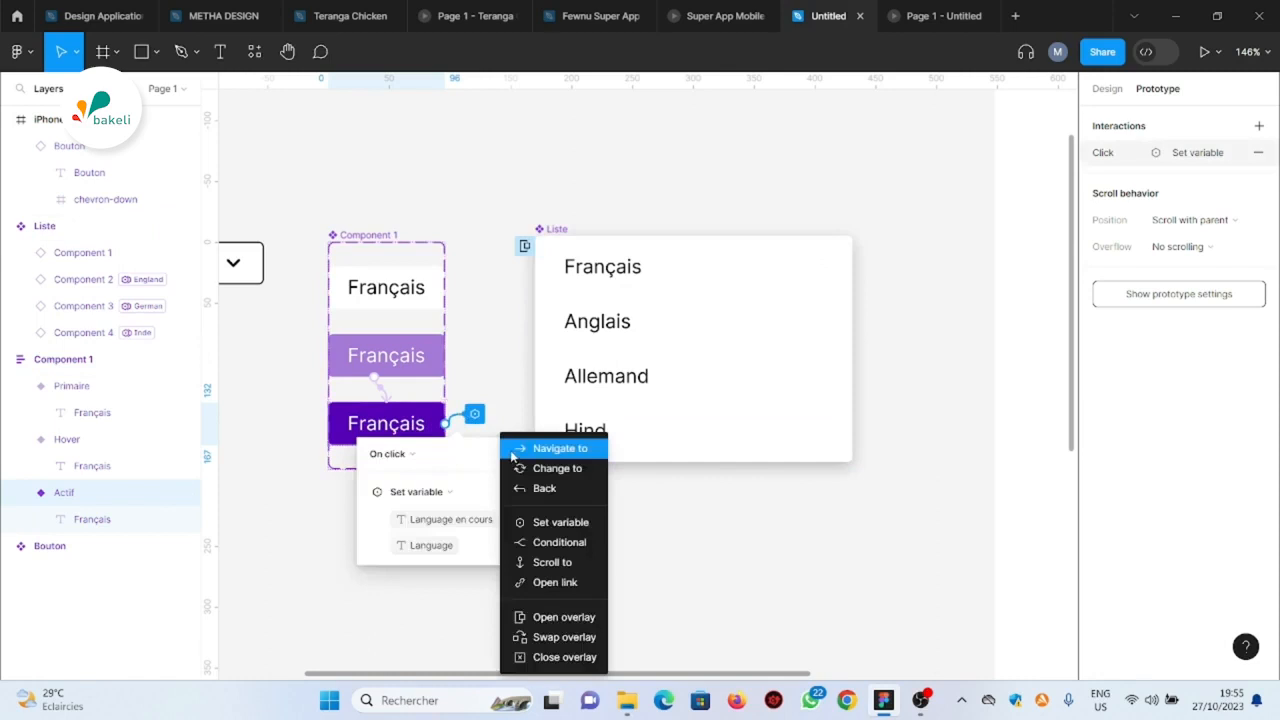
left_click(556, 657)
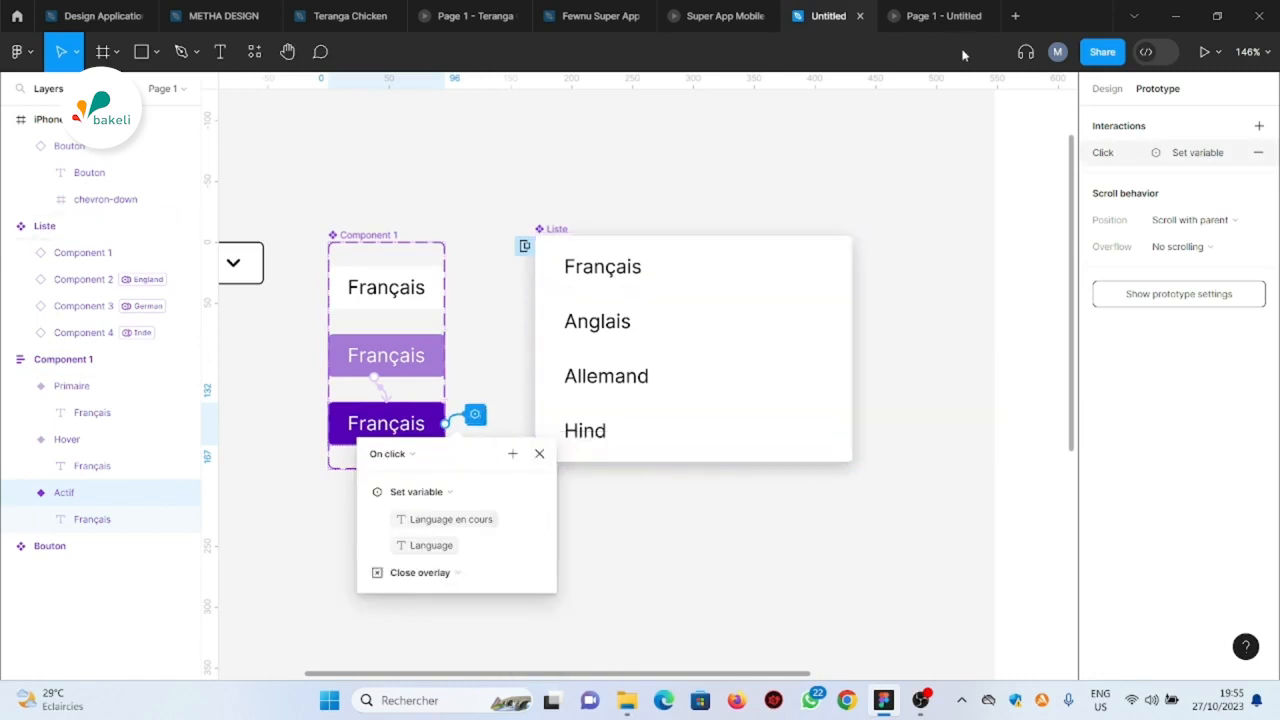
In the prototype preview, dismiss the open list and choose Français, Anglais, Allemand and Hind in turn, reopening the dropdown each time
left_click(935, 17)
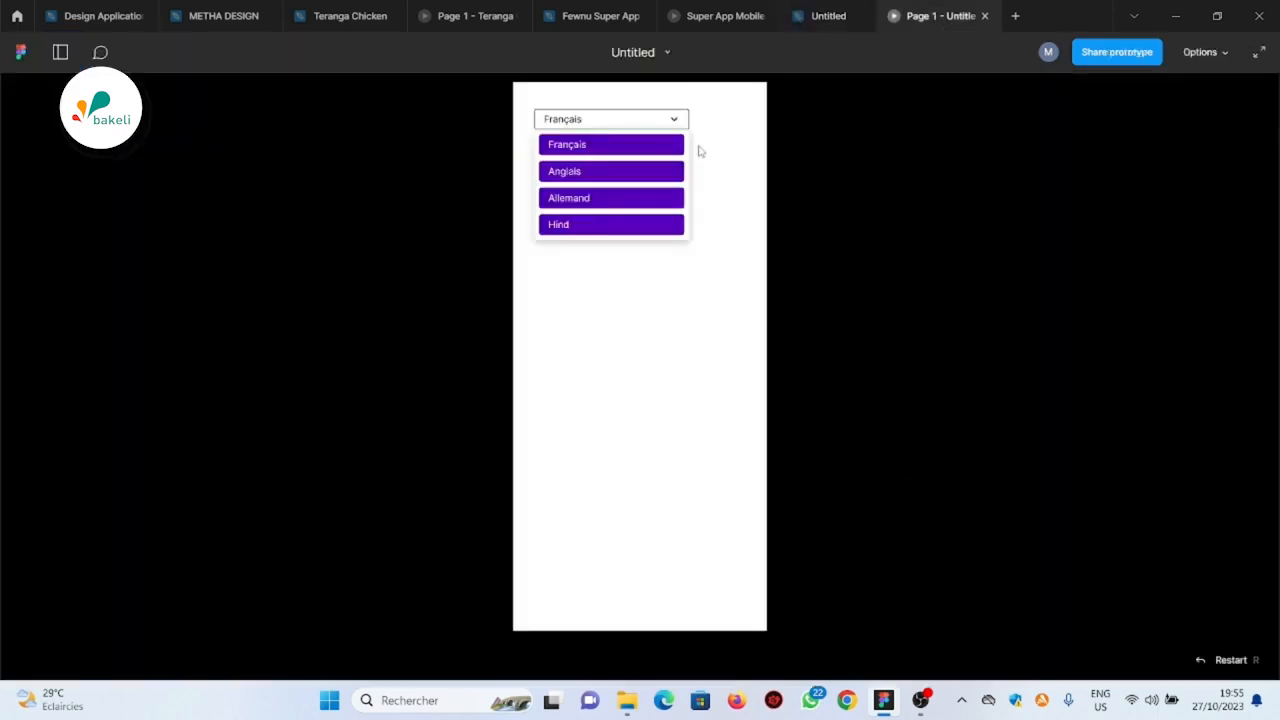
left_click(738, 133)
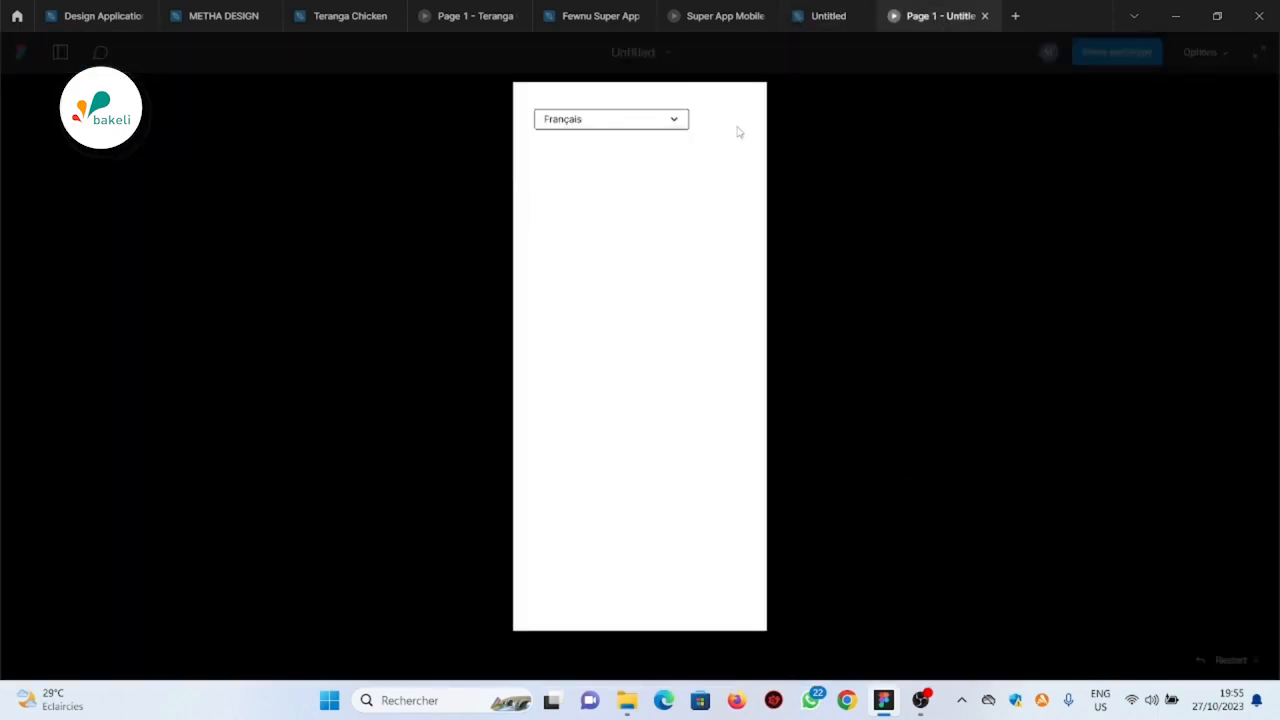
left_click(677, 124)
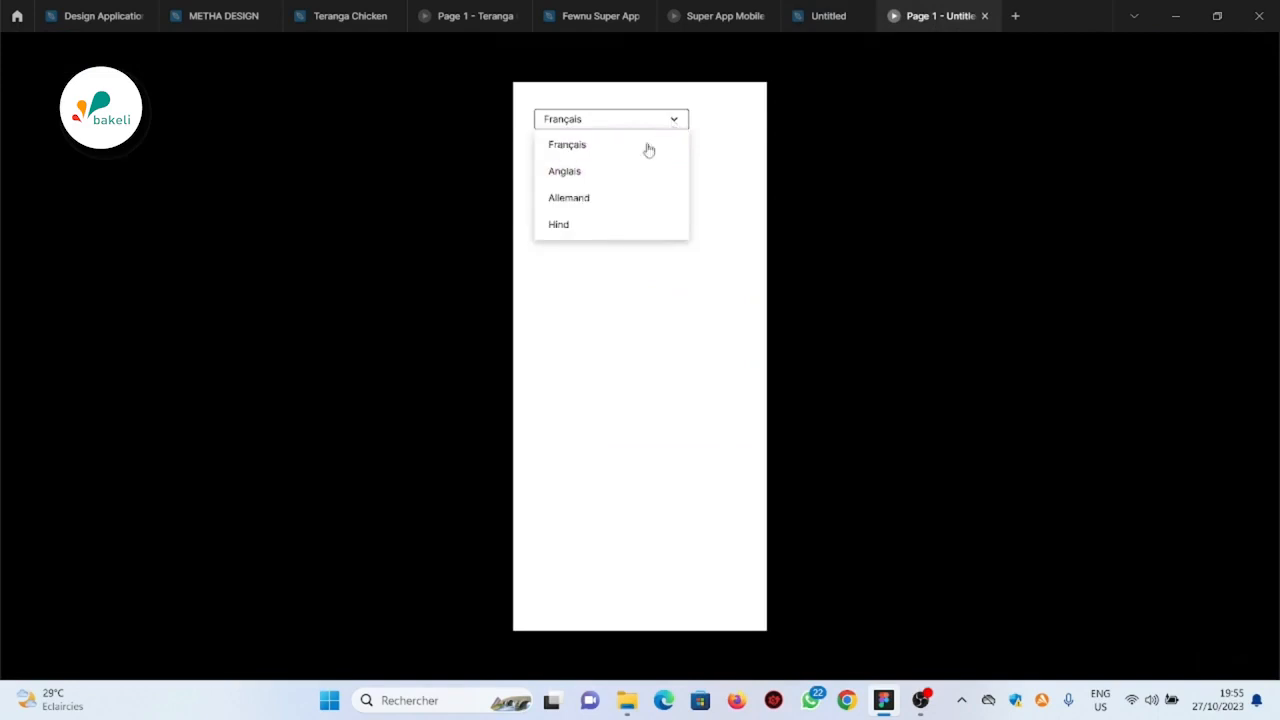
left_click(590, 152)
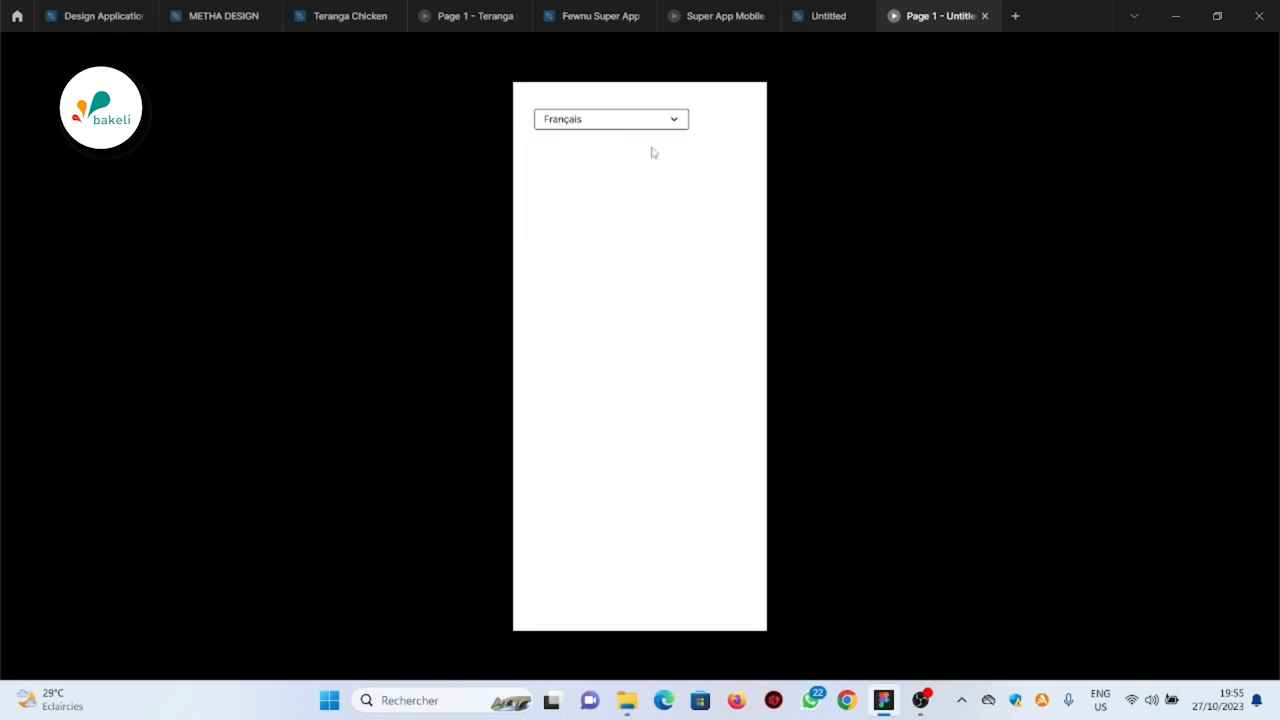
left_click(676, 121)
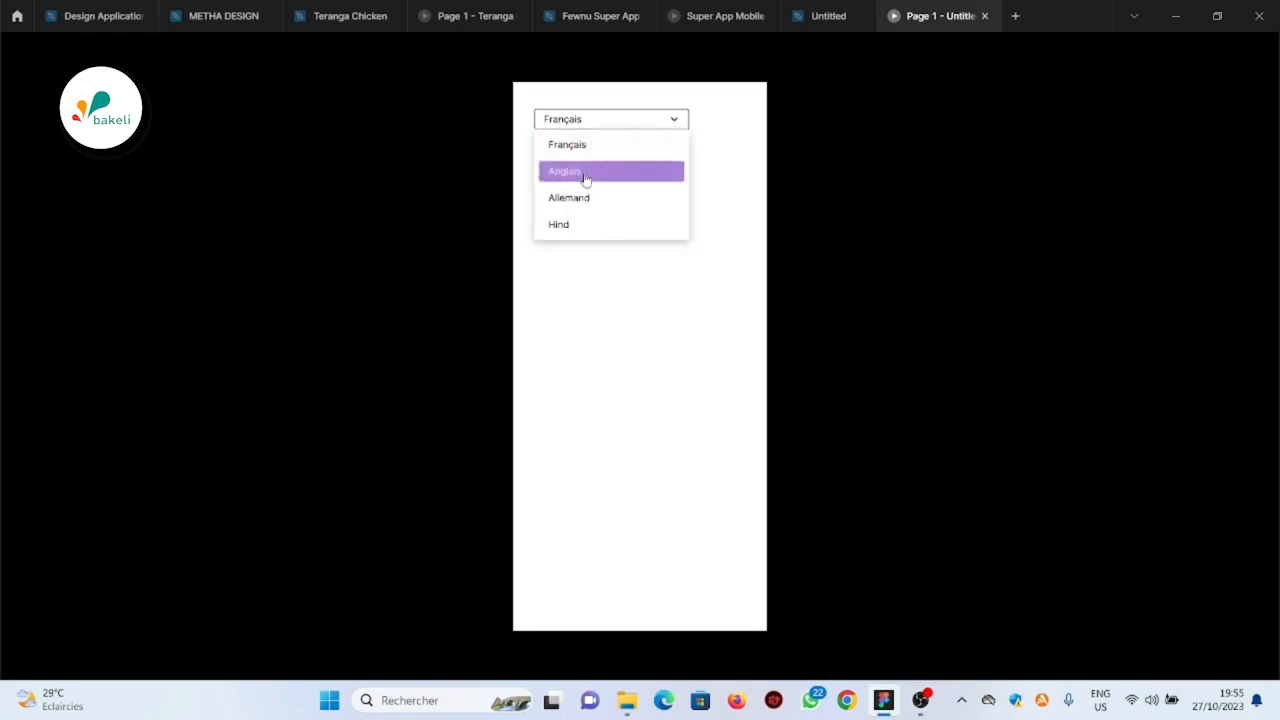
left_click(587, 176)
left_click(676, 121)
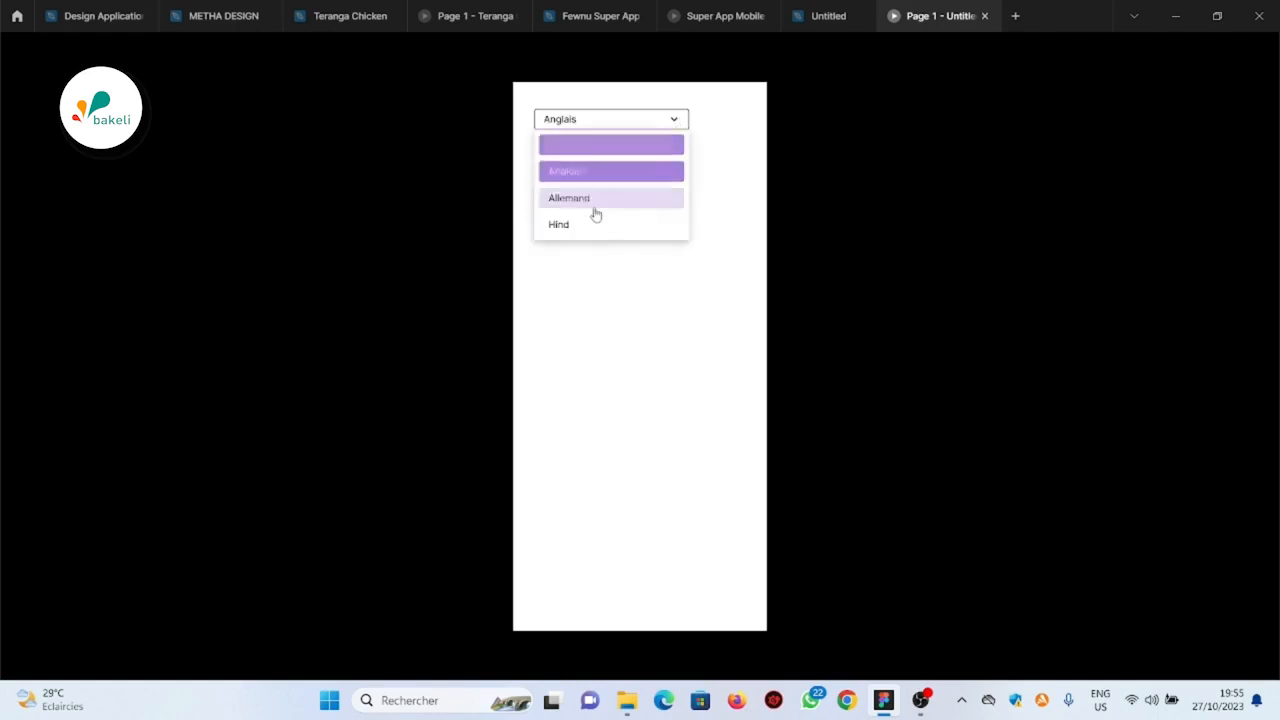
left_click(594, 203)
left_click(677, 121)
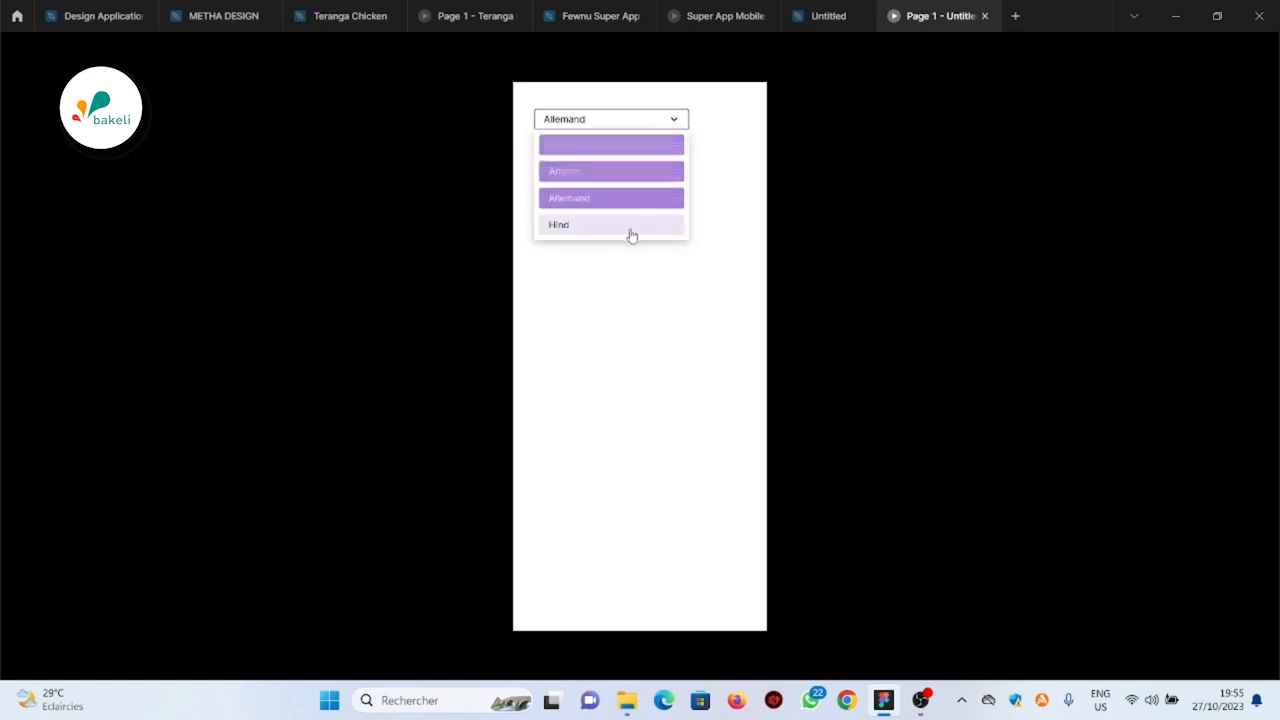
left_click(629, 228)
Repeat the dropdown test with a second pass through Français, Anglais, Allemand and Hind
left_click(686, 119)
left_click(610, 150)
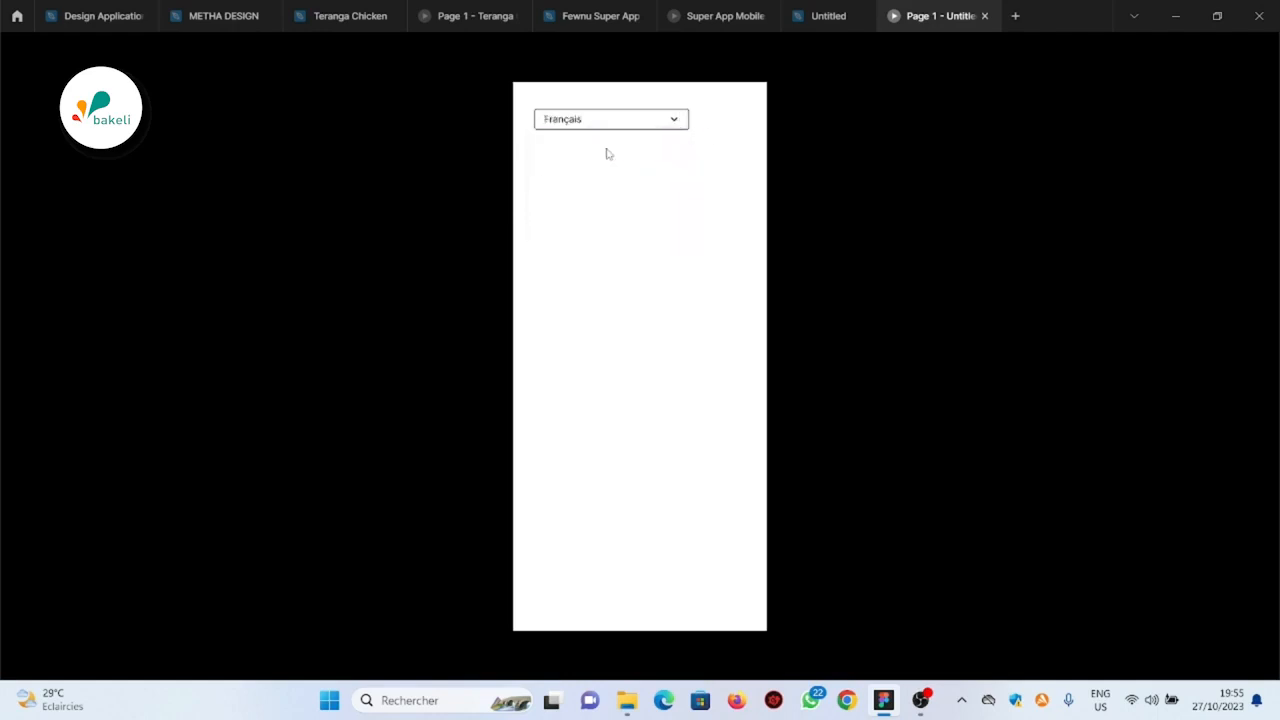
left_click(674, 121)
left_click(606, 172)
left_click(684, 121)
left_click(600, 200)
left_click(674, 121)
left_click(594, 232)
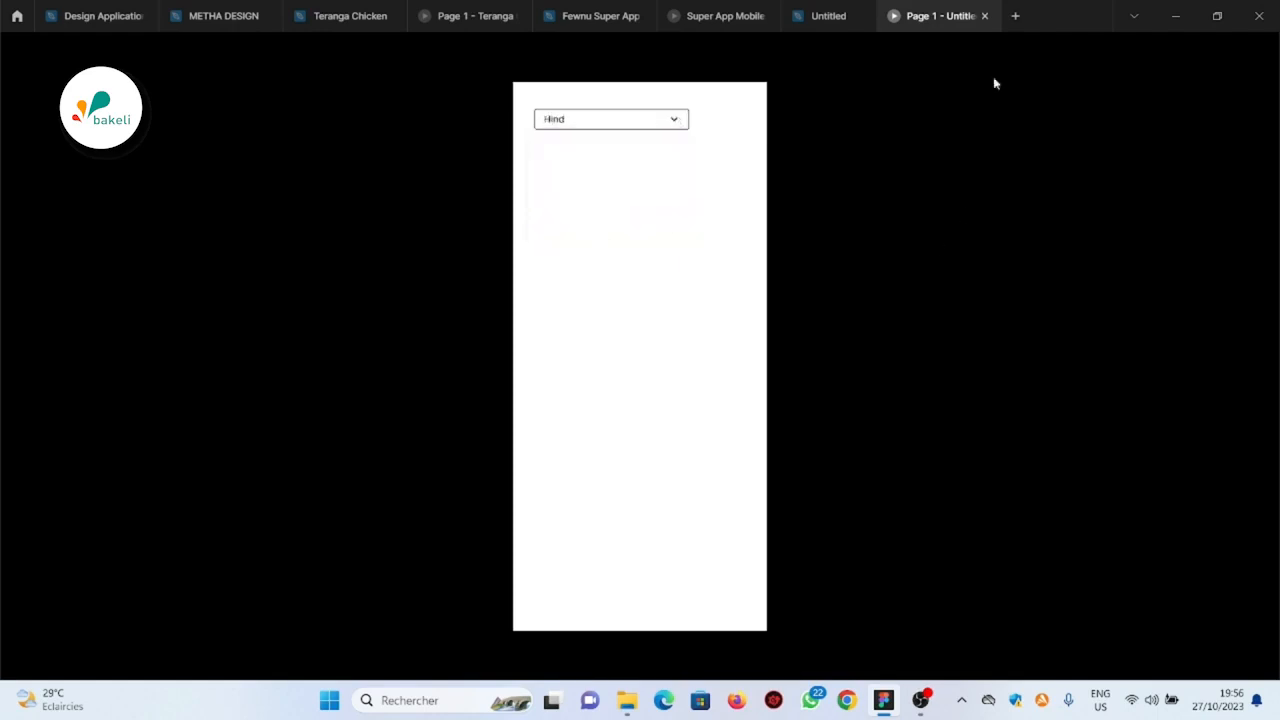